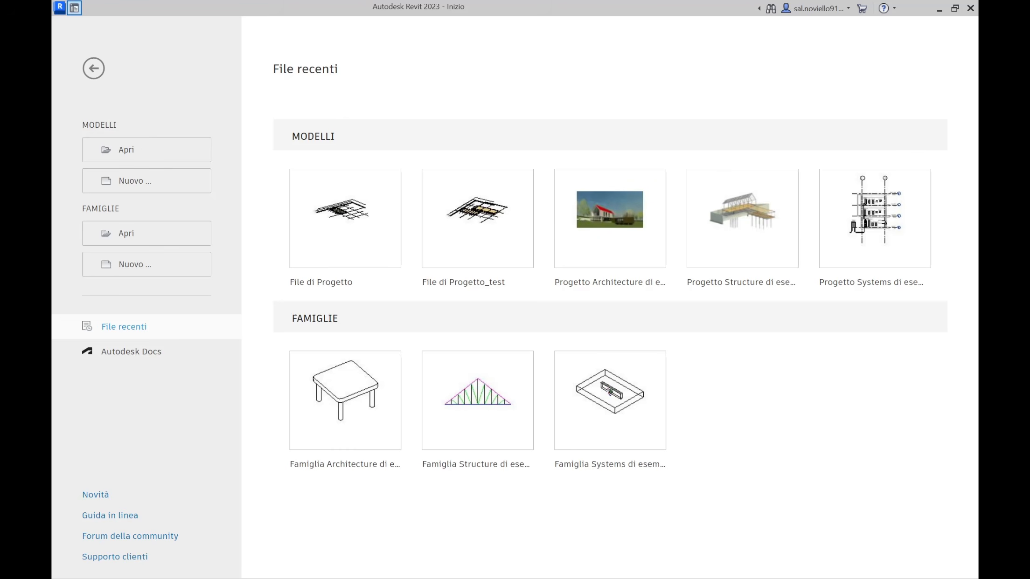
Step: Open the existing project model "File di Progetto" from the 04_Casa Farnsworth folder
click(127, 153)
click(385, 209)
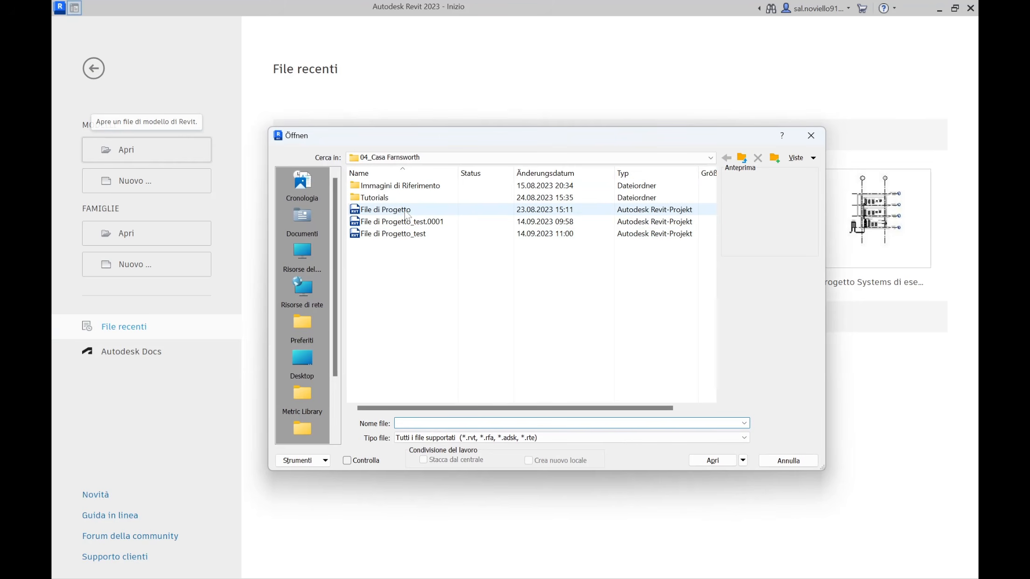
click(712, 460)
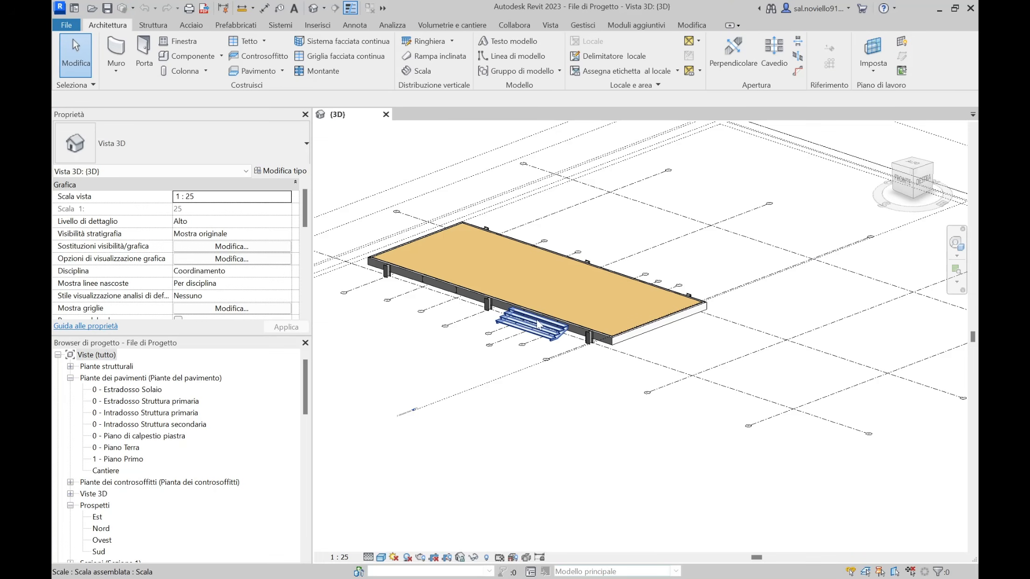
shift+middle_drag(531, 327, 640, 239)
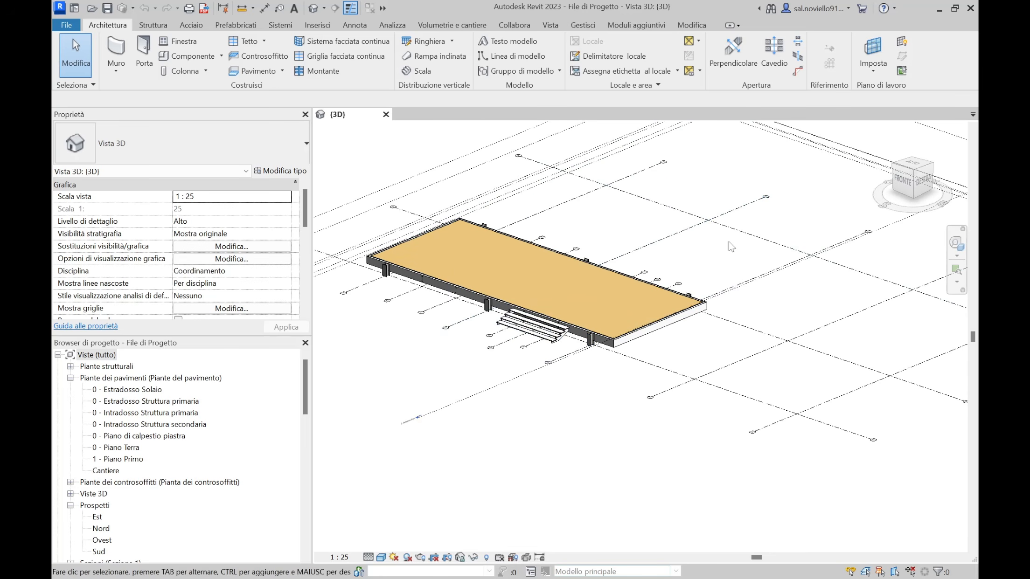
shift+middle_drag(559, 261, 481, 261)
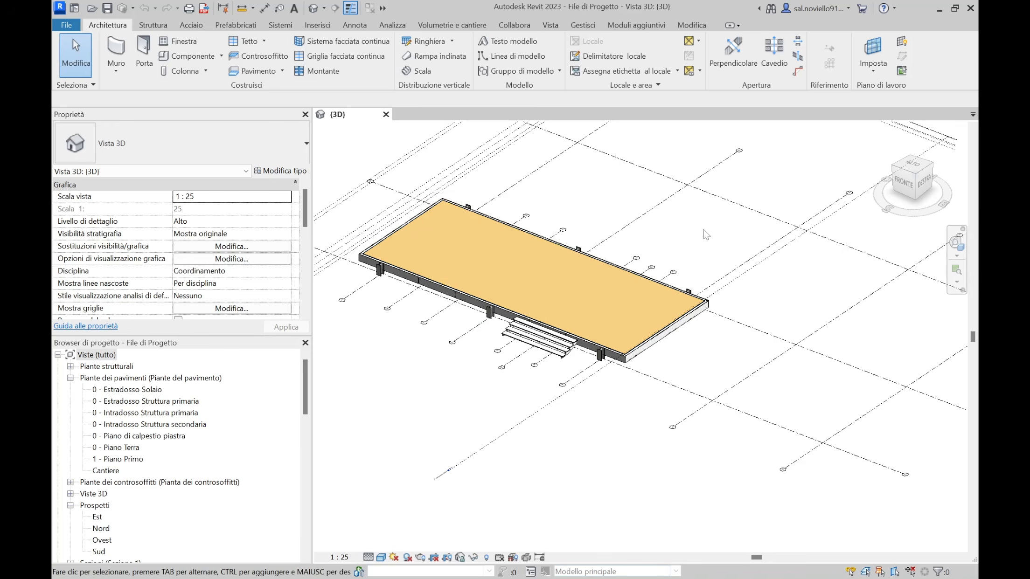
shift+middle_drag(703, 238, 655, 483)
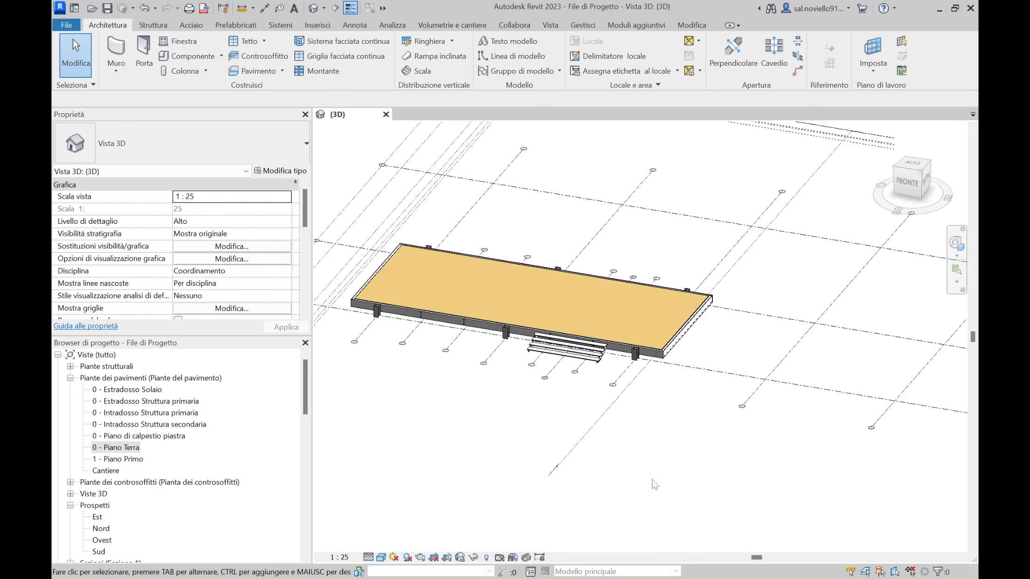
Step: Switch to AutoCAD and measure with a temporary circle the height from the lower platform's top to the upper platform's underside in the south elevation
click(938, 8)
click(625, 569)
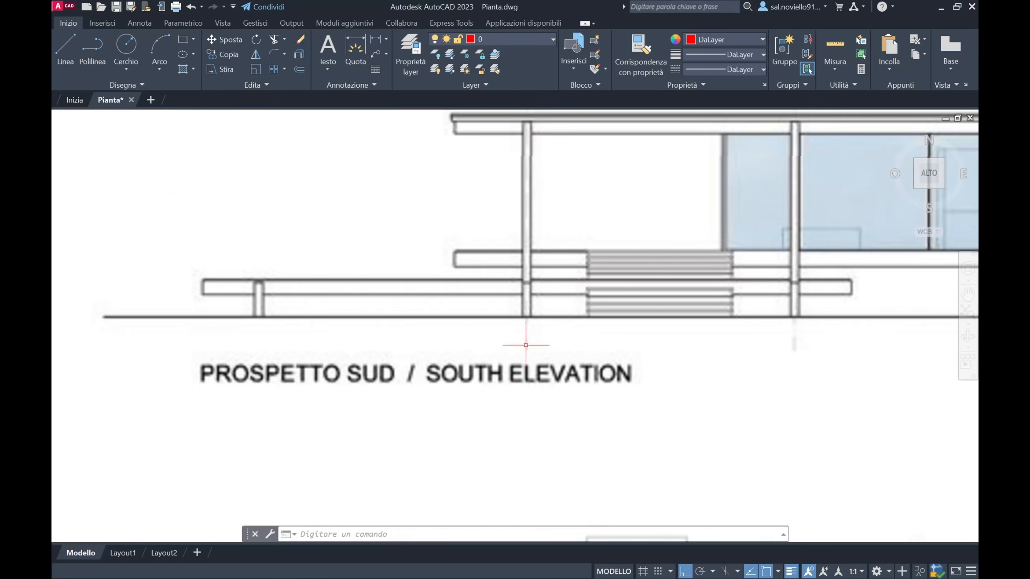
scroll(526, 345, down, 3)
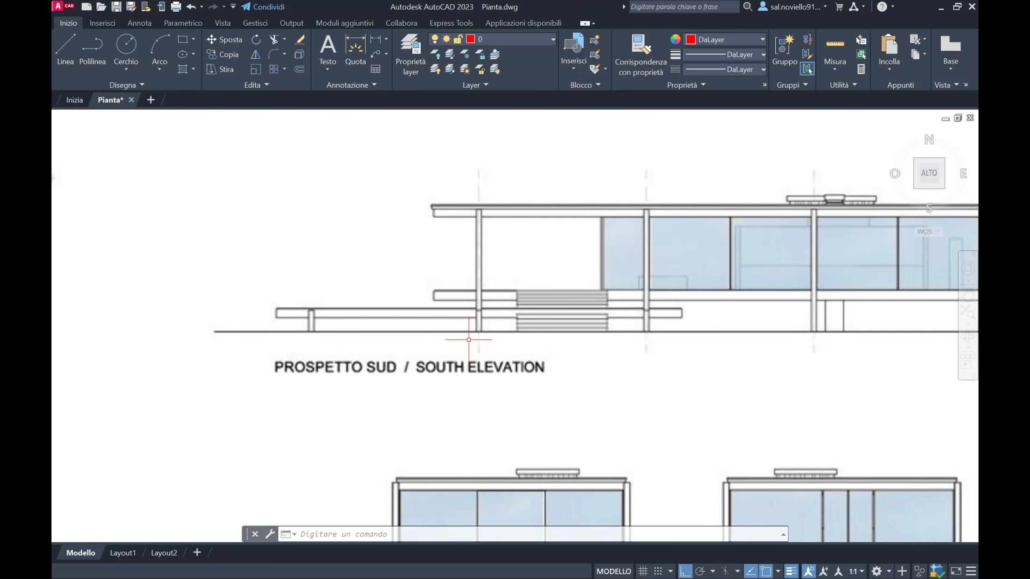
text(c)
key(Return)
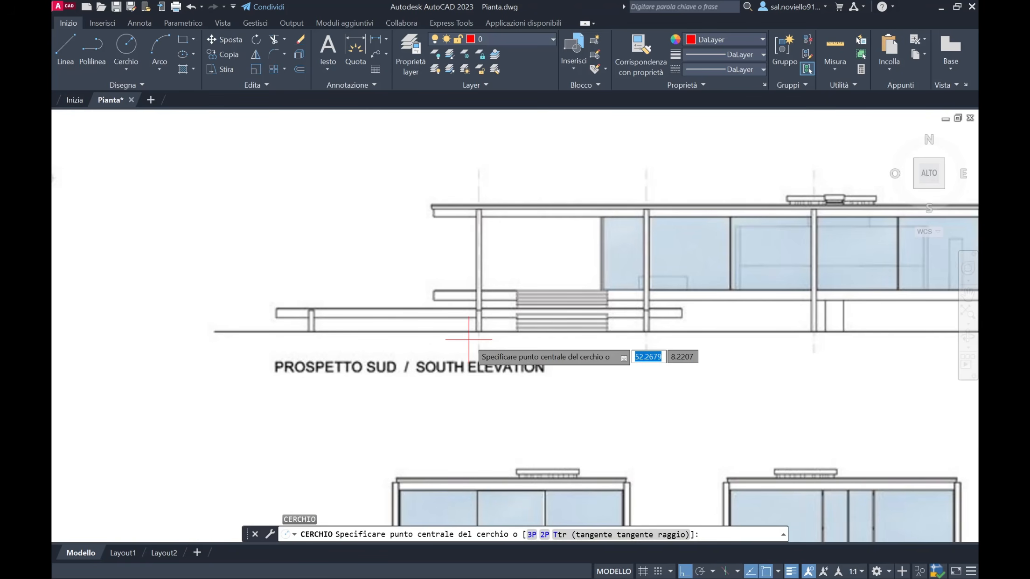
scroll(468, 339, up, 8)
scroll(448, 230, up, 4)
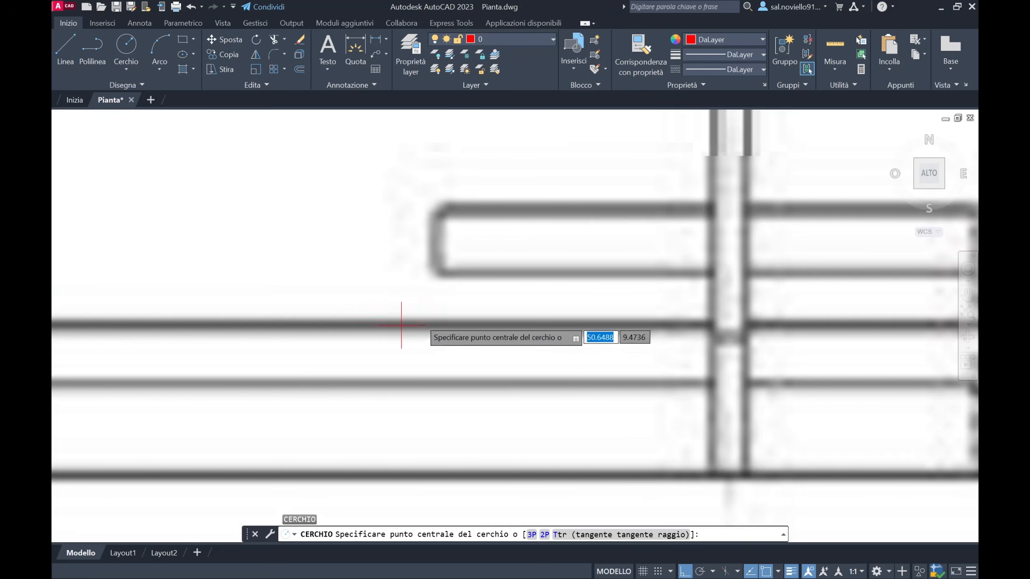
scroll(419, 322, down, 3)
scroll(439, 313, up, 4)
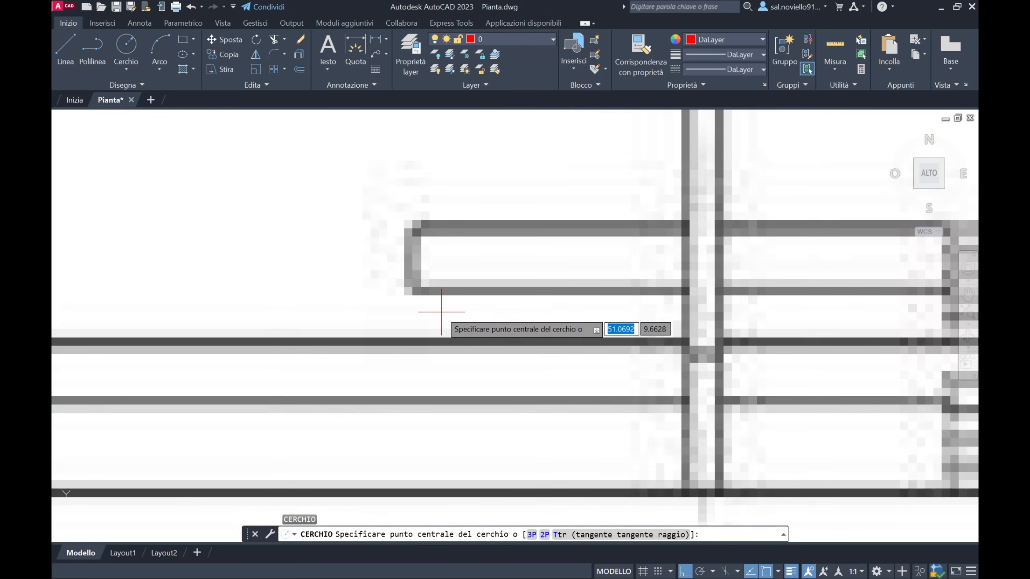
click(408, 343)
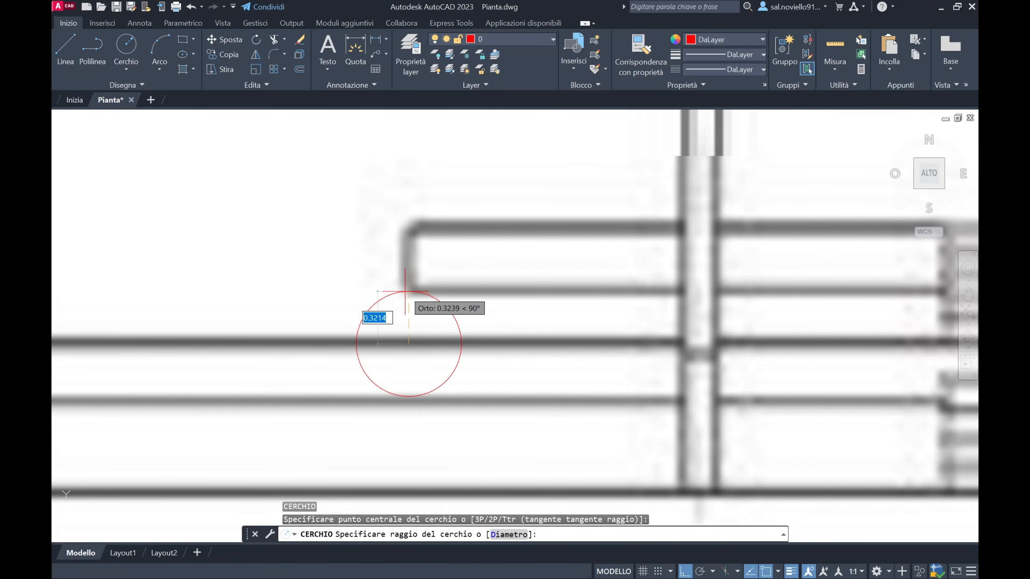
scroll(414, 290, up, 2)
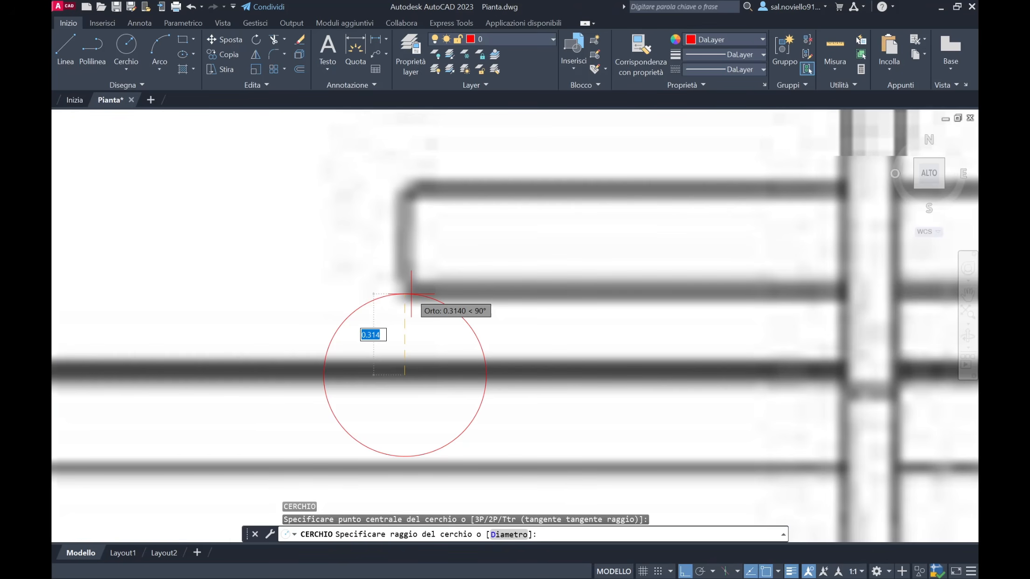
scroll(411, 294, down, 5)
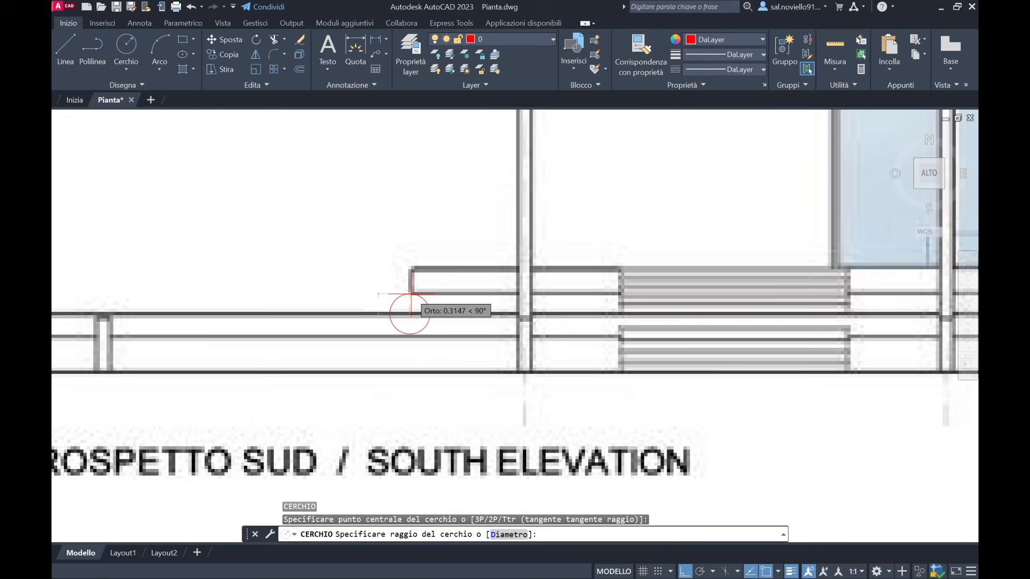
key(Escape)
Step: Switch back to Revit and open the floor plan 0 - Piano Terra
click(938, 8)
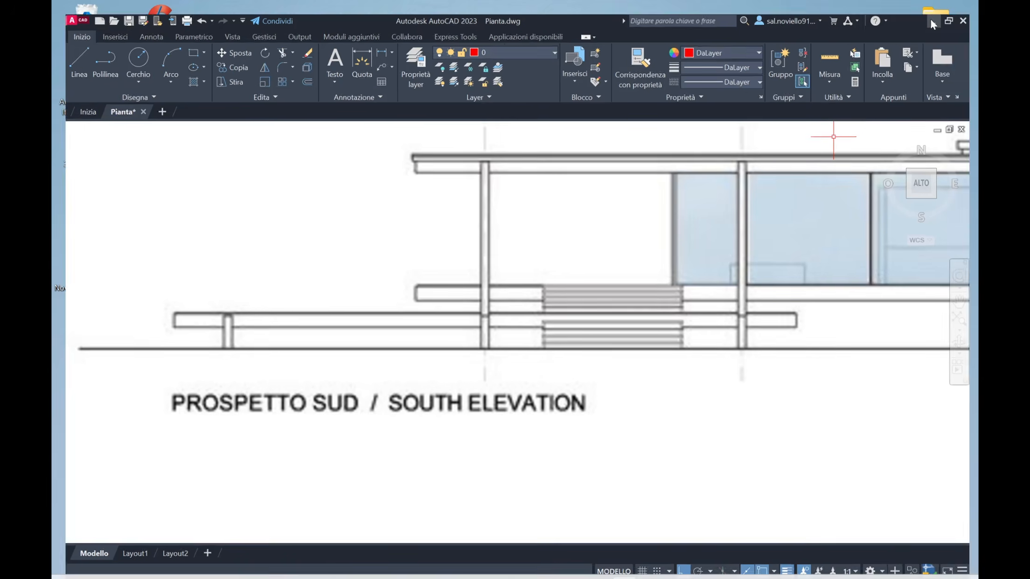
click(625, 566)
double_click(115, 448)
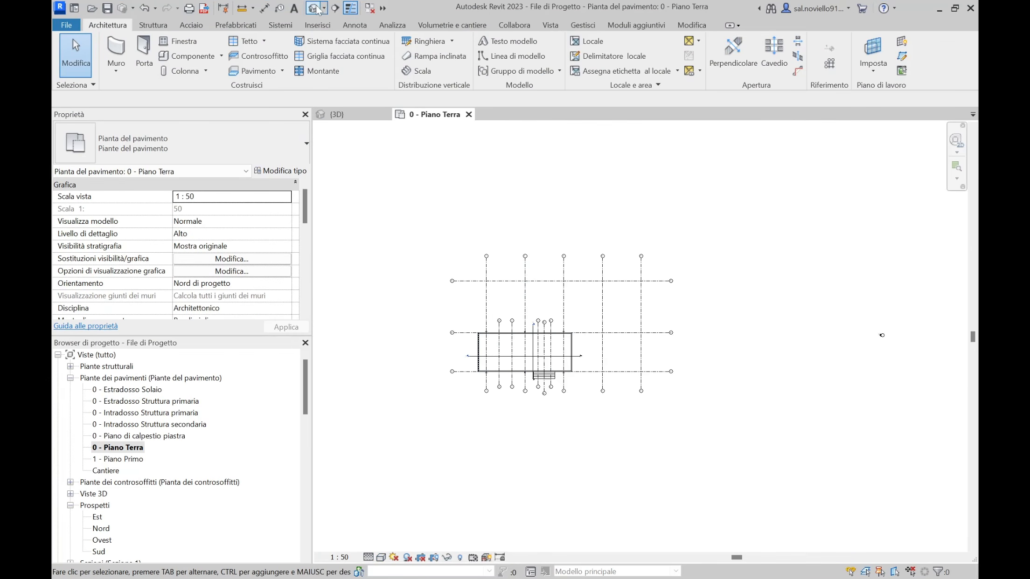
Step: Draw a horizontal section line just below the whole grid and extend its view depth past the uppermost grid line
click(335, 8)
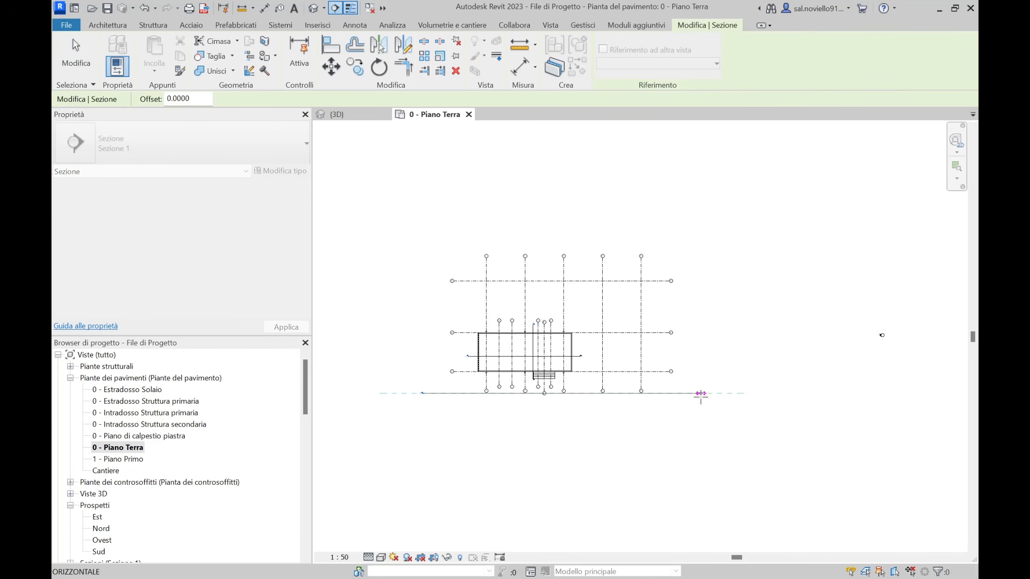
click(701, 393)
scroll(679, 418, up, 1)
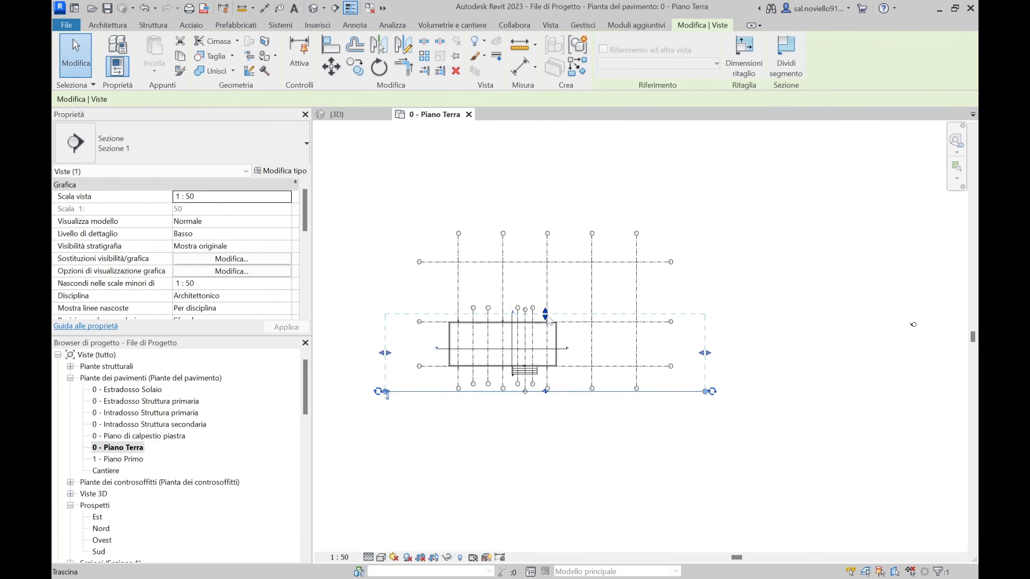
drag(544, 312, 545, 221)
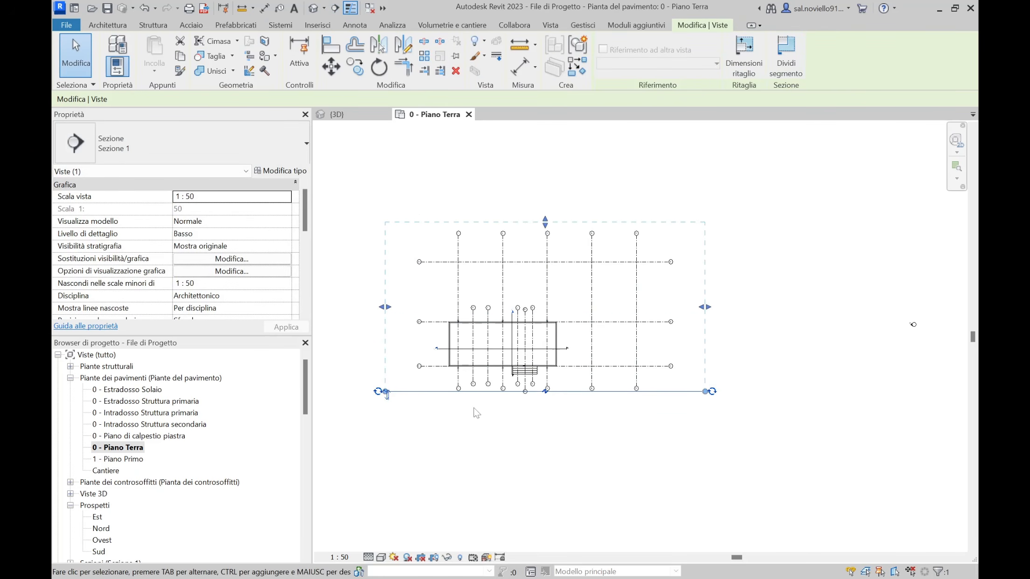
Step: Open the new section's view and raise the upper edge of its crop region well above the 1 - Piano Primo level
scroll(474, 409, up, 1)
click(416, 393)
right_click(418, 388)
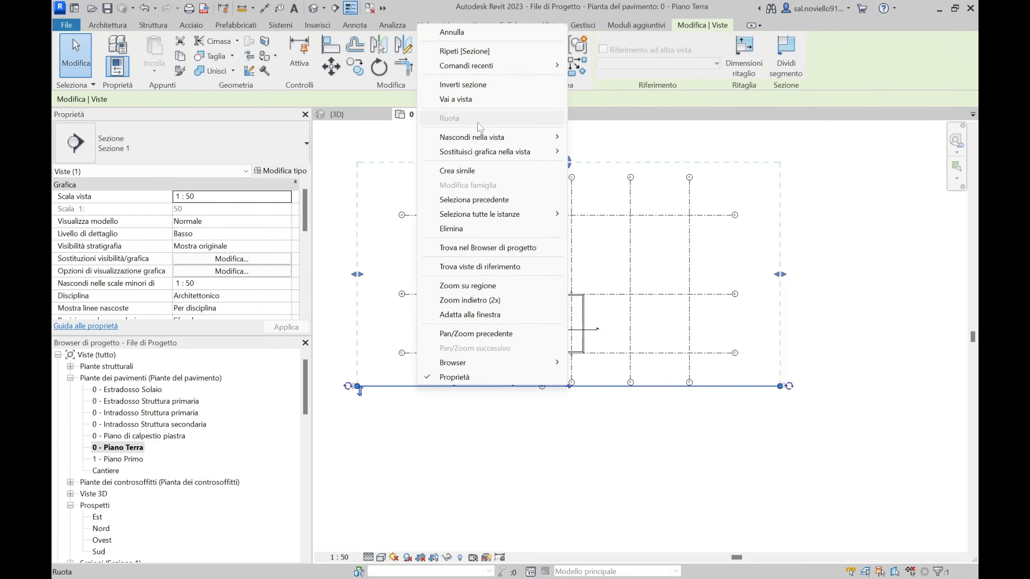
click(456, 99)
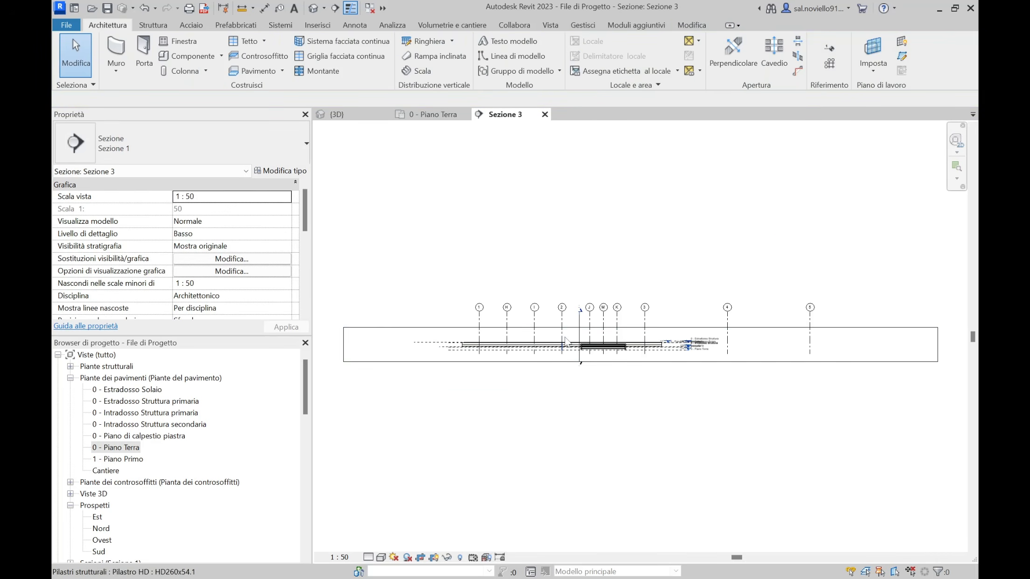
click(658, 328)
drag(640, 328, 600, 227)
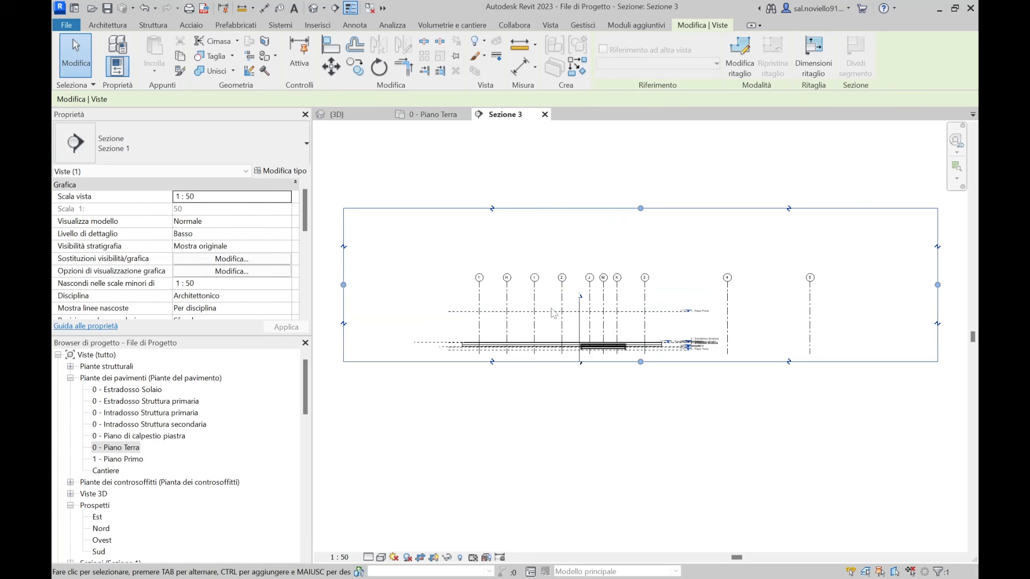
Step: Set the section view's scale to 1:10 and its detail level to Alto
scroll(472, 369, up, 2)
scroll(703, 333, up, 3)
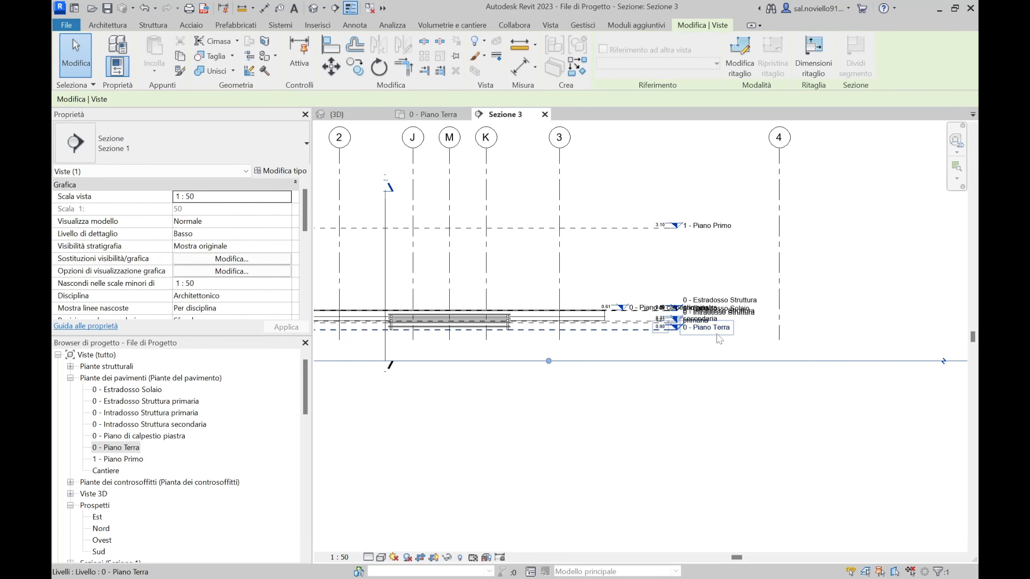
scroll(652, 308, up, 3)
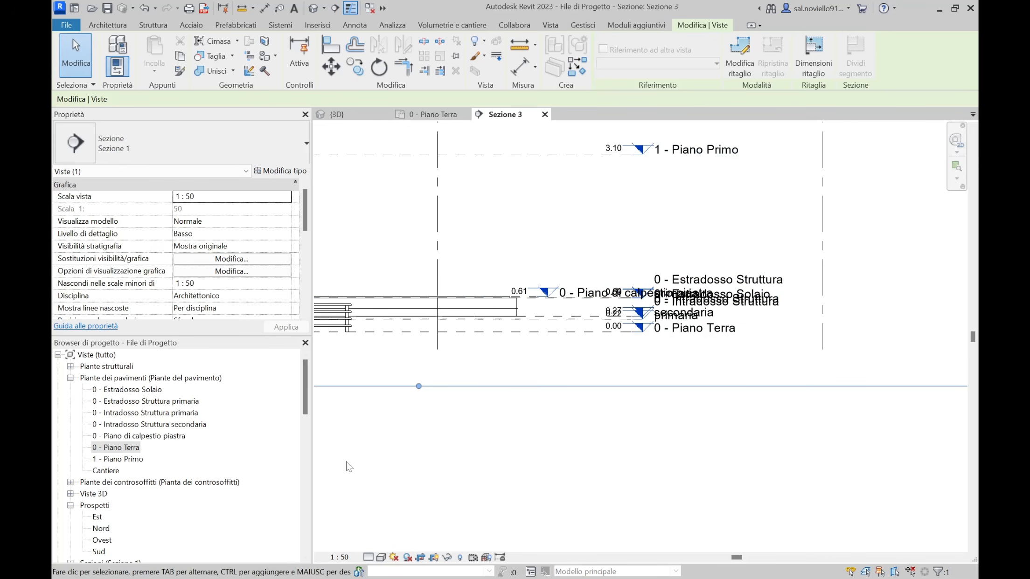
click(351, 556)
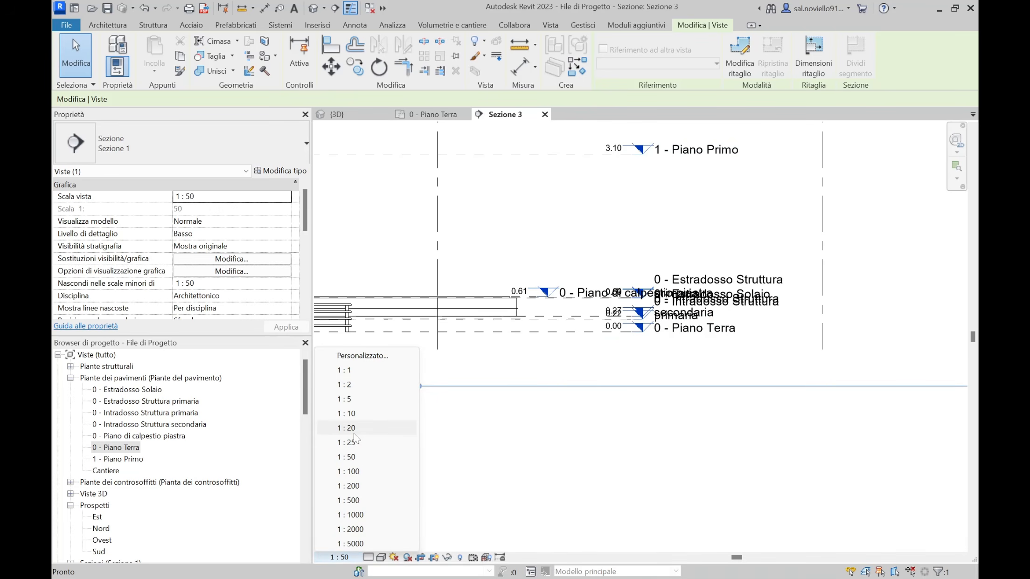
click(347, 428)
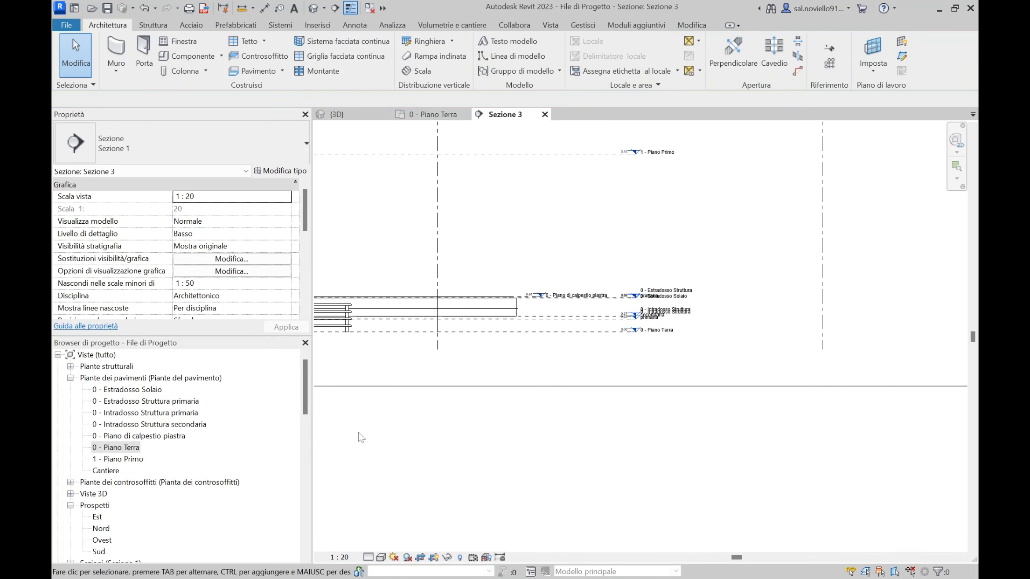
click(352, 556)
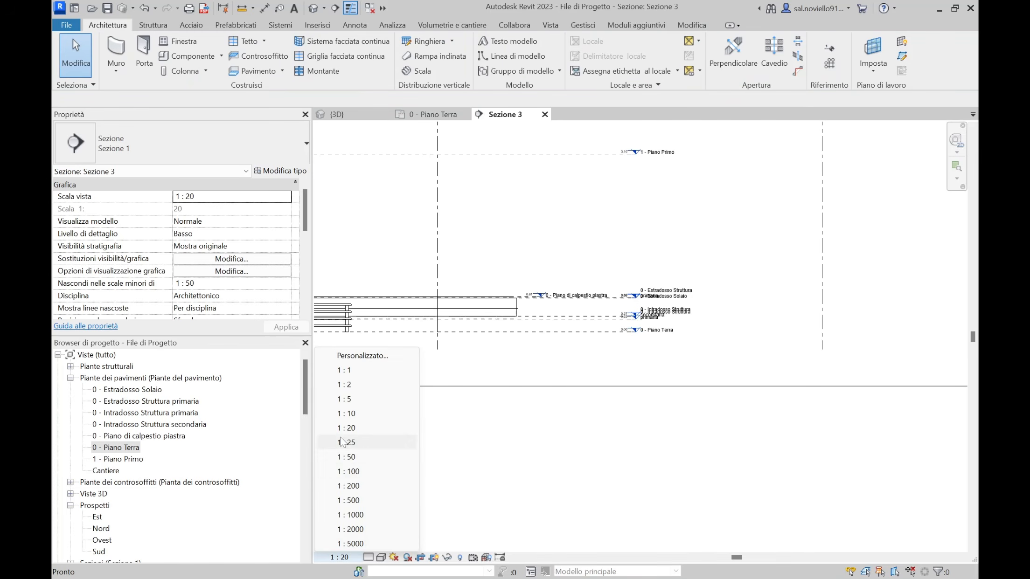
click(351, 414)
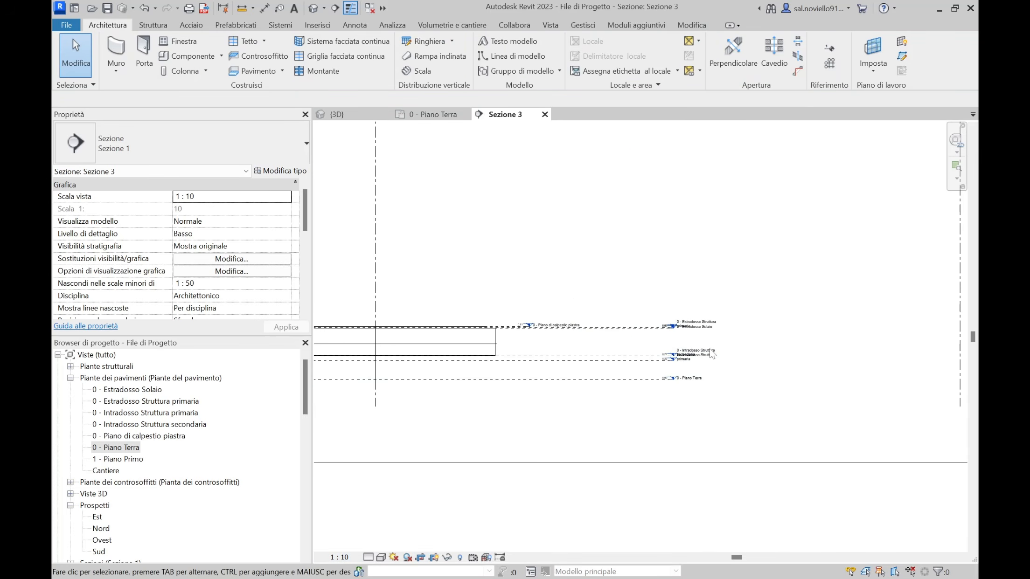
scroll(712, 355, up, 2)
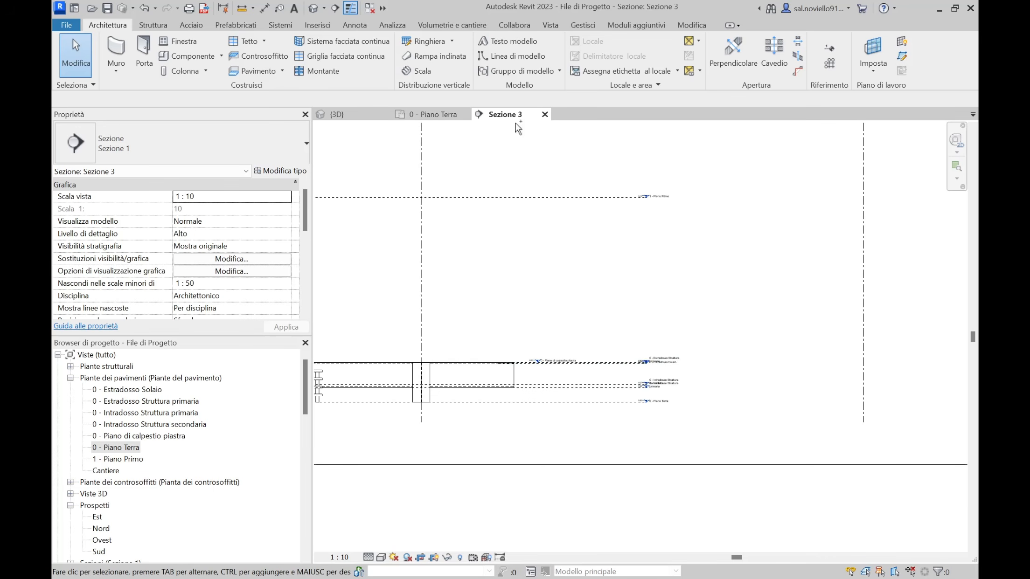
Step: Copy the five levels between 0 - Piano Terra and 1 - Piano Primo straight up, with Vincola and Multipli enabled
click(515, 118)
scroll(591, 396, up, 2)
drag(597, 395, 457, 277)
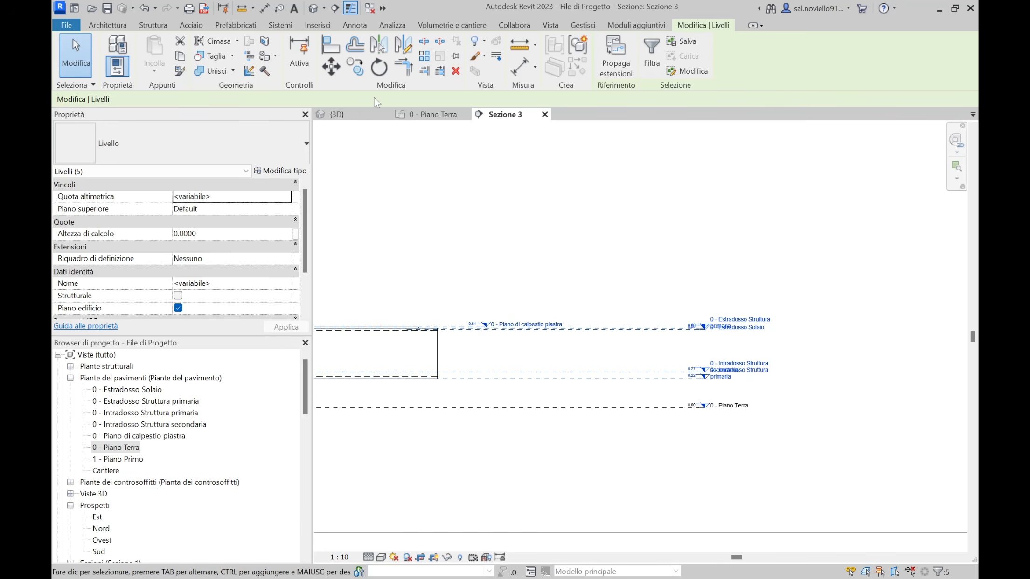
click(354, 66)
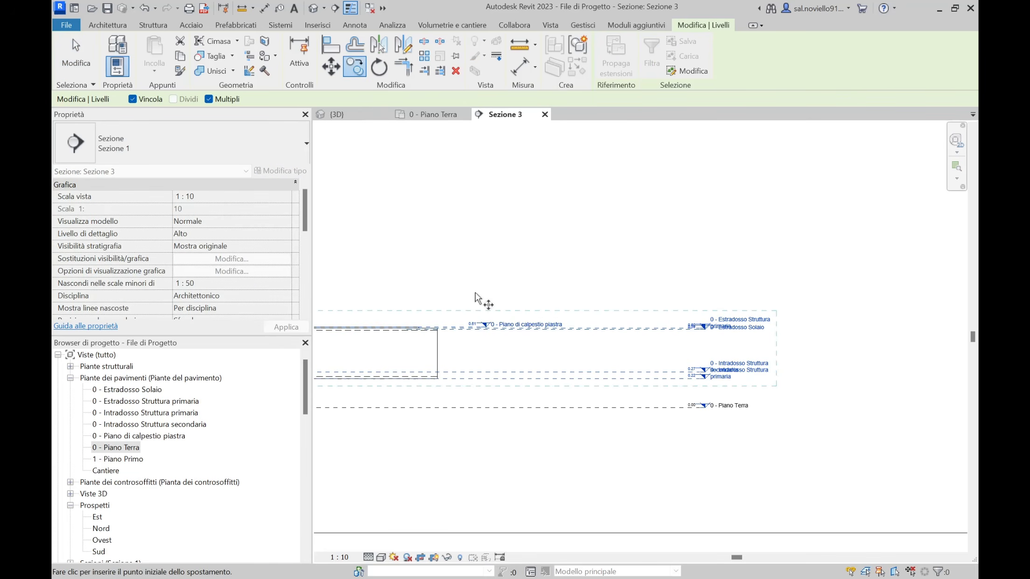
scroll(483, 299, down, 3)
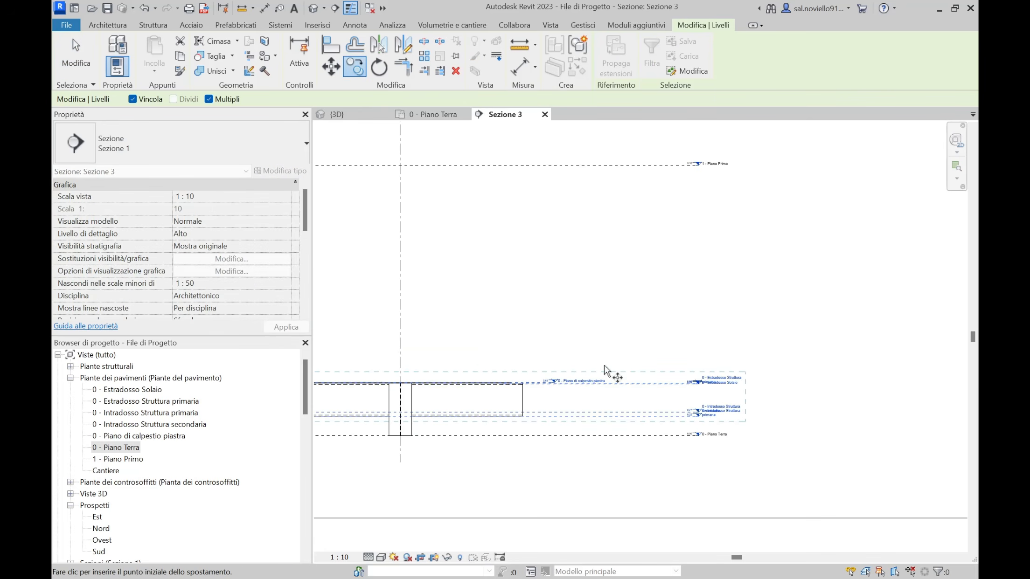
scroll(601, 366, up, 1)
click(602, 352)
click(602, 201)
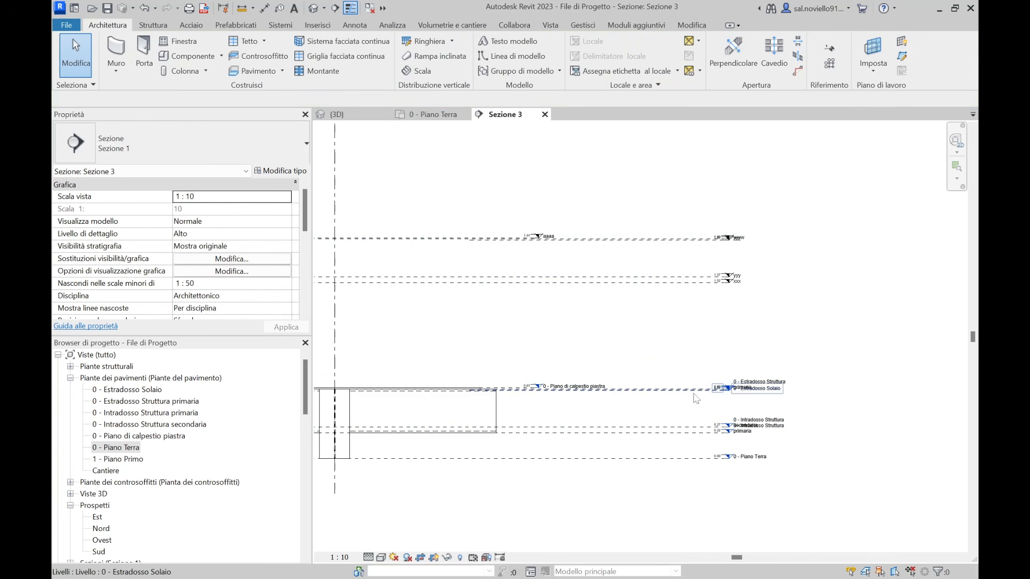
scroll(744, 444, up, 3)
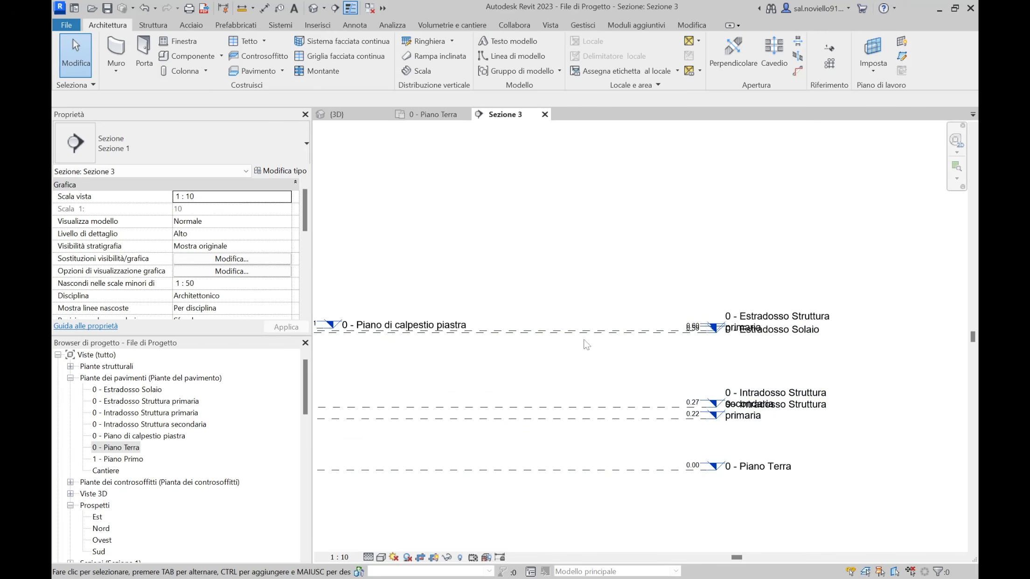
scroll(607, 229, down, 2)
middle_drag(670, 145, 664, 226)
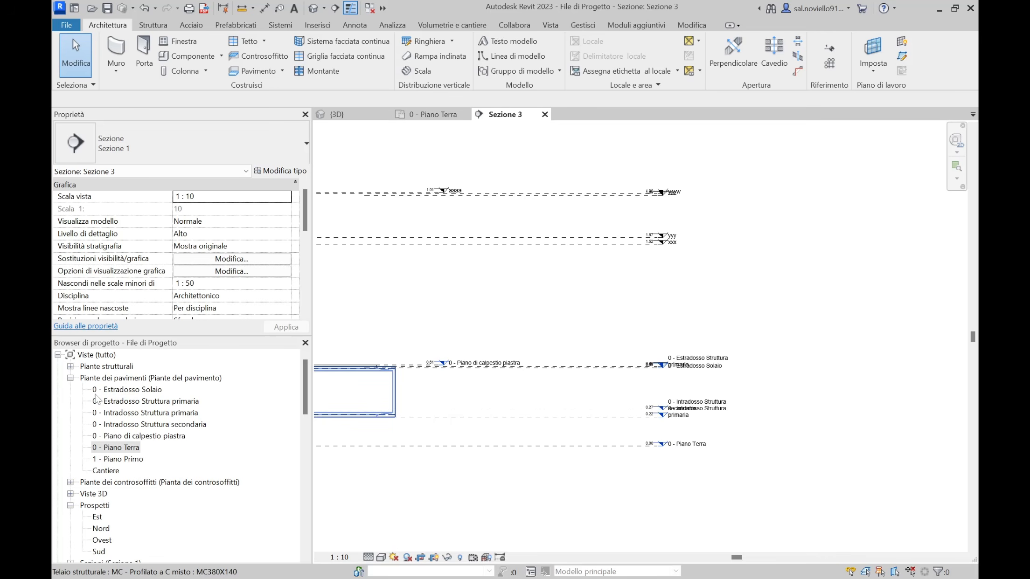
scroll(652, 230, up, 2)
scroll(605, 228, down, 2)
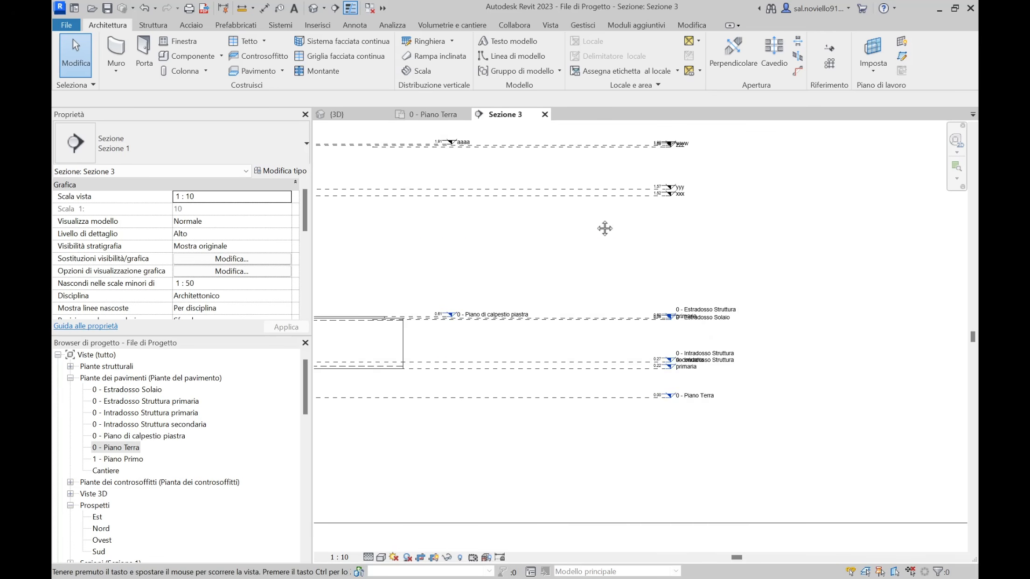
Step: Set the section view's scale to 1:5 to make the copied levels' labels easier to tell apart
middle_drag(593, 223, 674, 242)
scroll(788, 200, up, 3)
scroll(793, 205, down, 1)
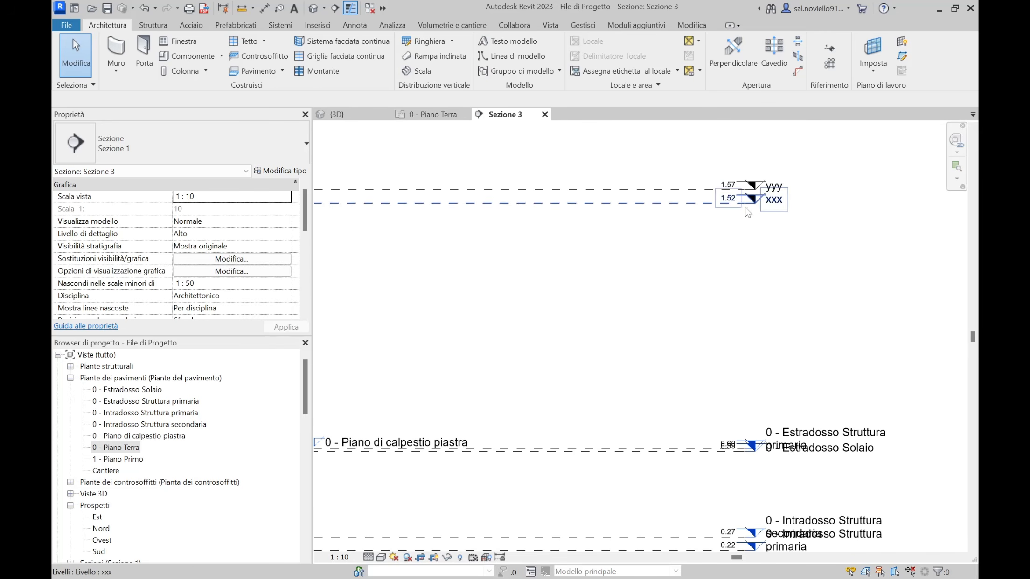
middle_drag(802, 192, 700, 362)
scroll(655, 317, down, 2)
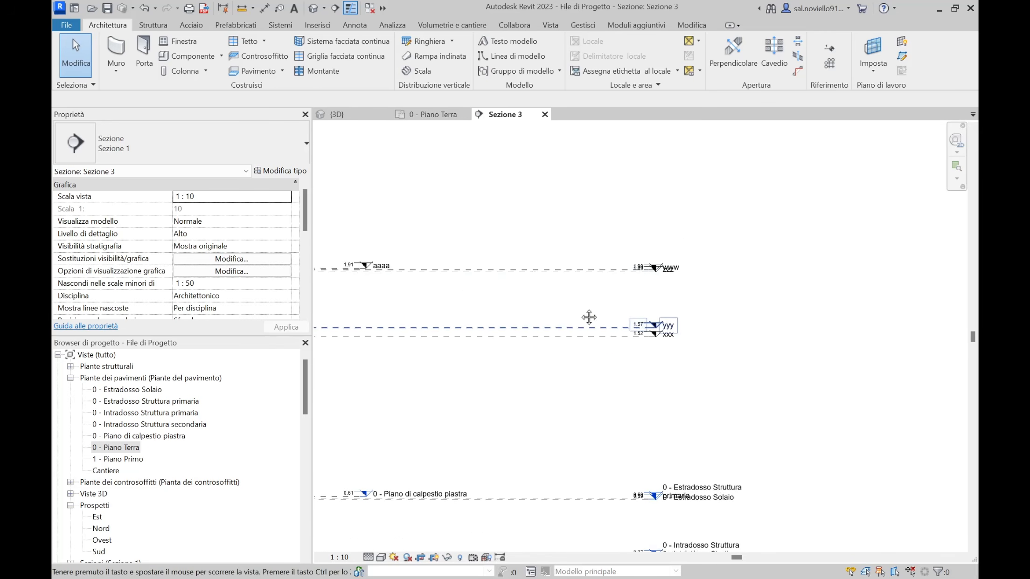
middle_drag(654, 317, 687, 312)
scroll(709, 310, up, 1)
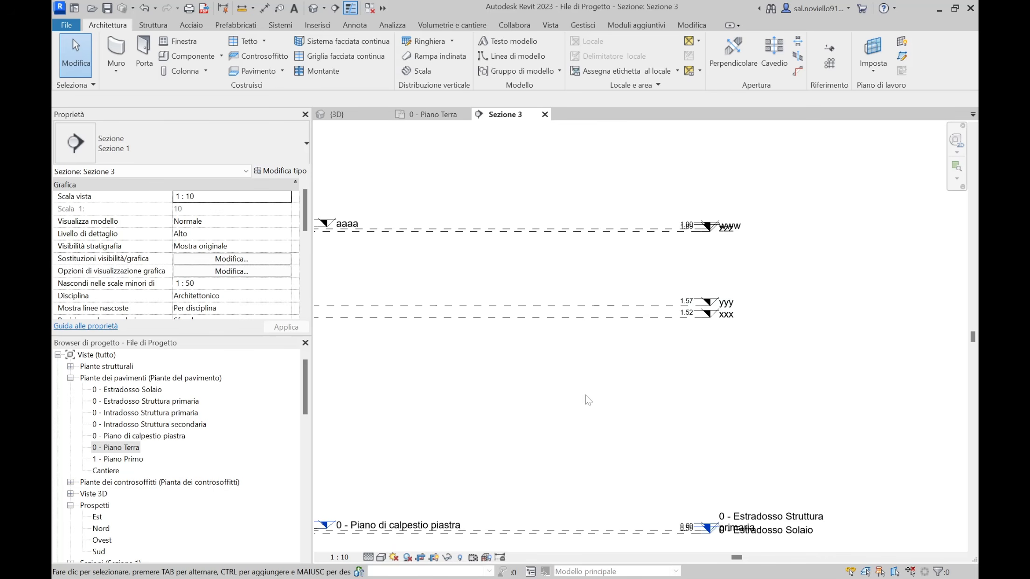
click(344, 557)
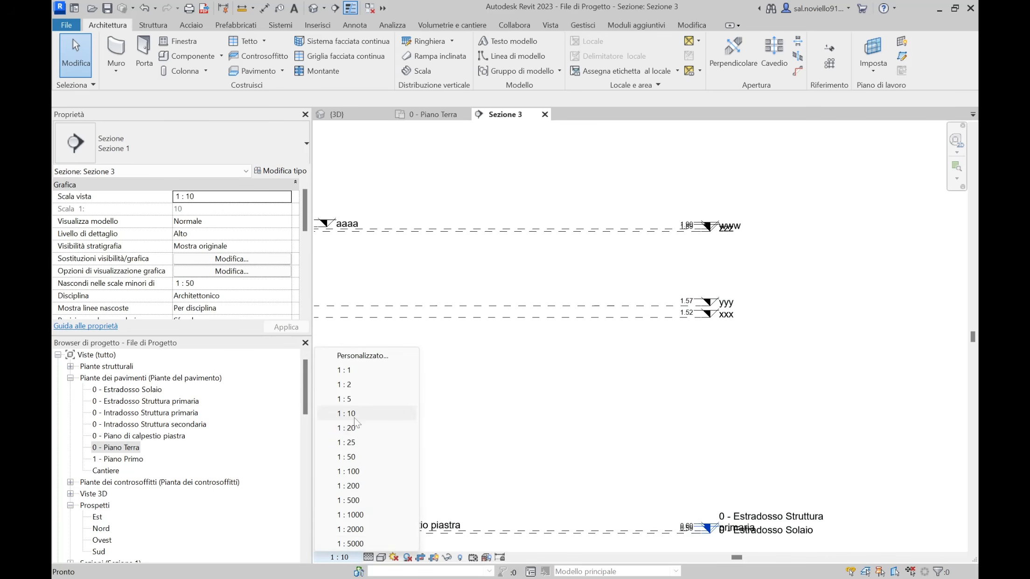
click(345, 398)
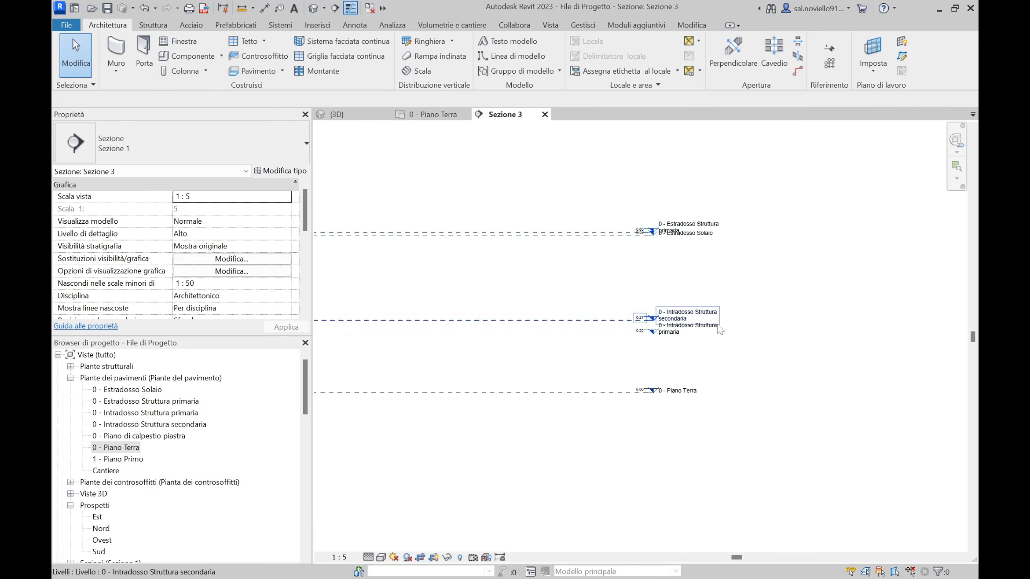
Step: Rename the lowest copied level, xxx, as "1 - Intradosso Struttura primaria", matching its ground-floor counterpart
middle_drag(686, 340, 685, 343)
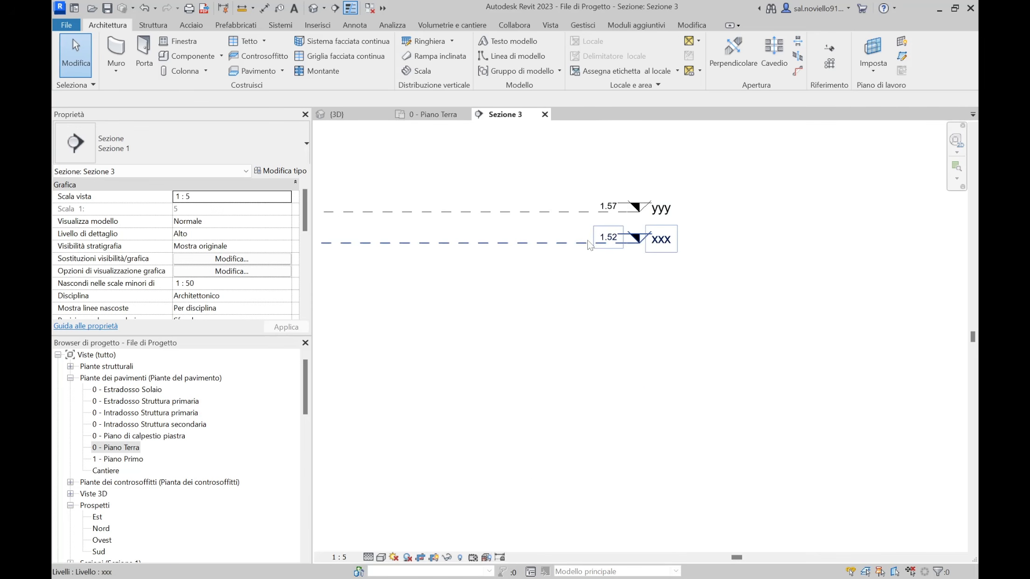
scroll(591, 258, down, 3)
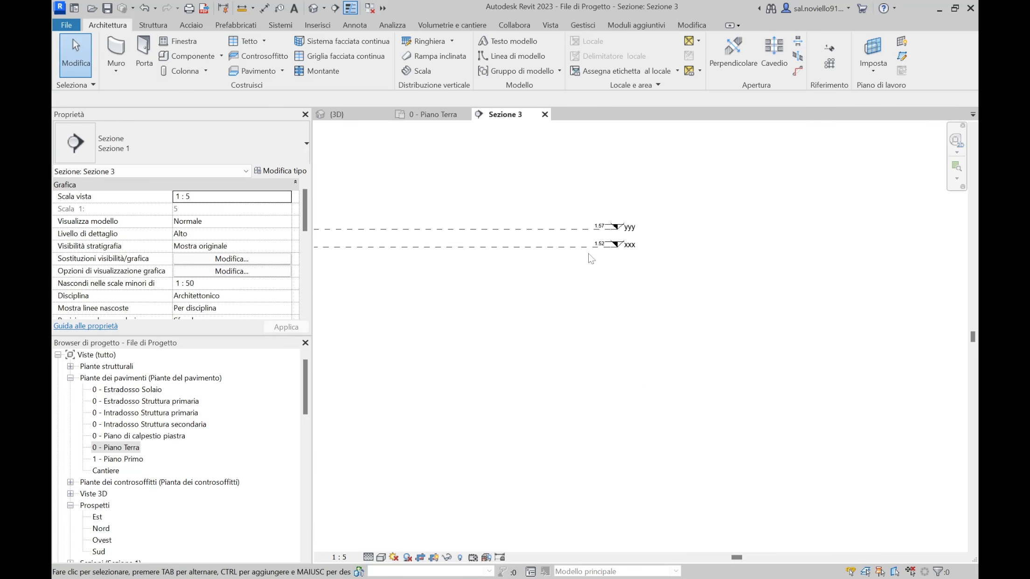
scroll(666, 401, up, 5)
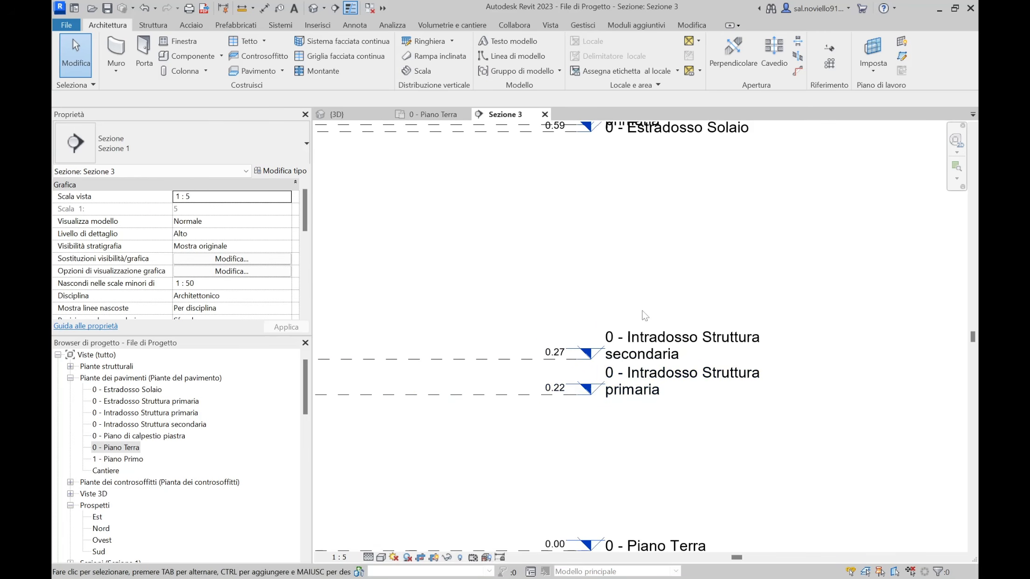
scroll(621, 289, down, 5)
scroll(605, 225, up, 5)
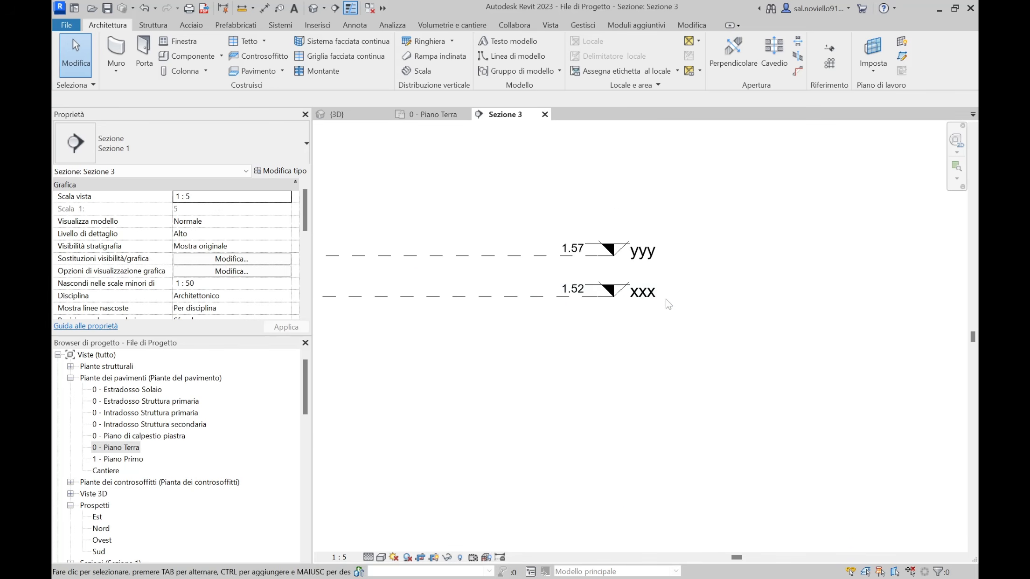
double_click(628, 303)
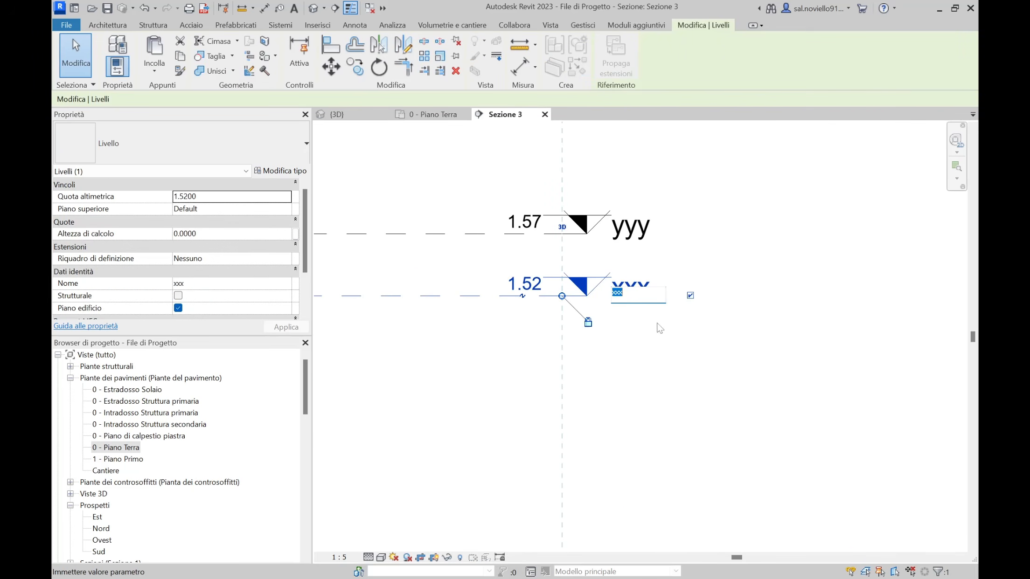
text(1 - Intradosso)
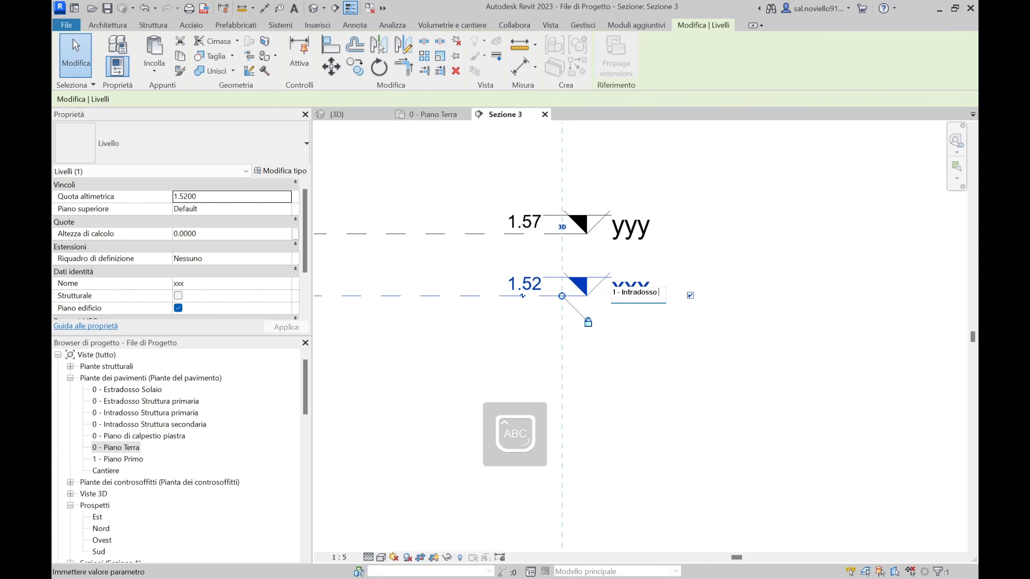
text( Struttura prima)
key(Return)
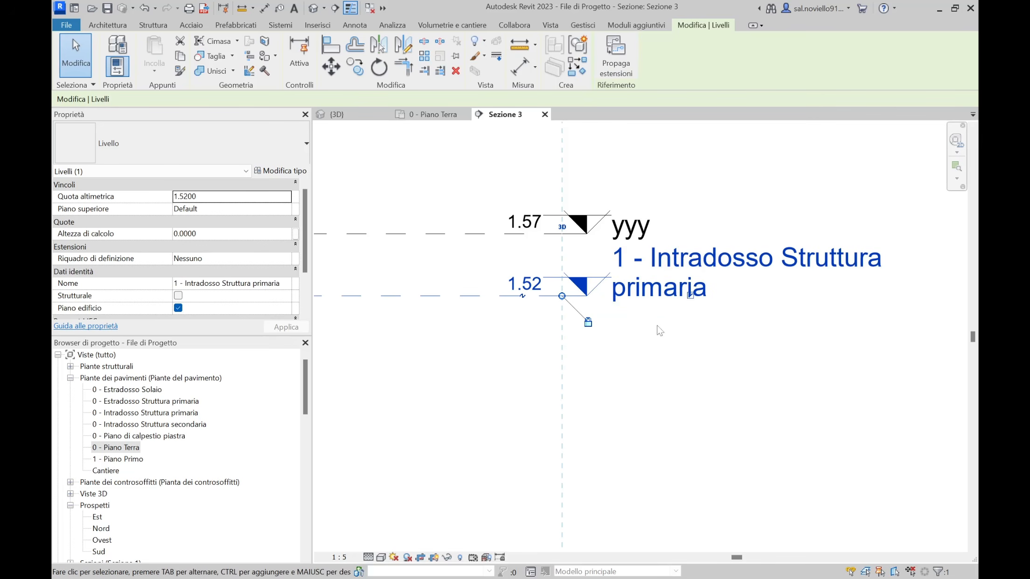
Step: Rename the copied level yyy, just above 1 - Intradosso Struttura primaria, as "1 - Intradosso Struttura secondaria"
scroll(660, 337, down, 2)
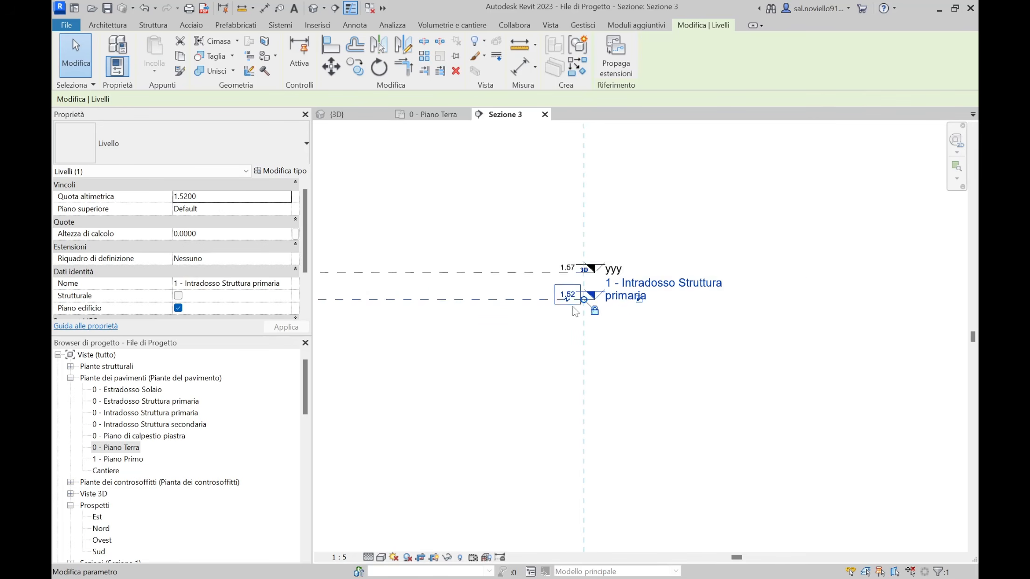
scroll(641, 289, down, 3)
ctrl+scroll(642, 357, down, 6)
scroll(648, 341, up, 5)
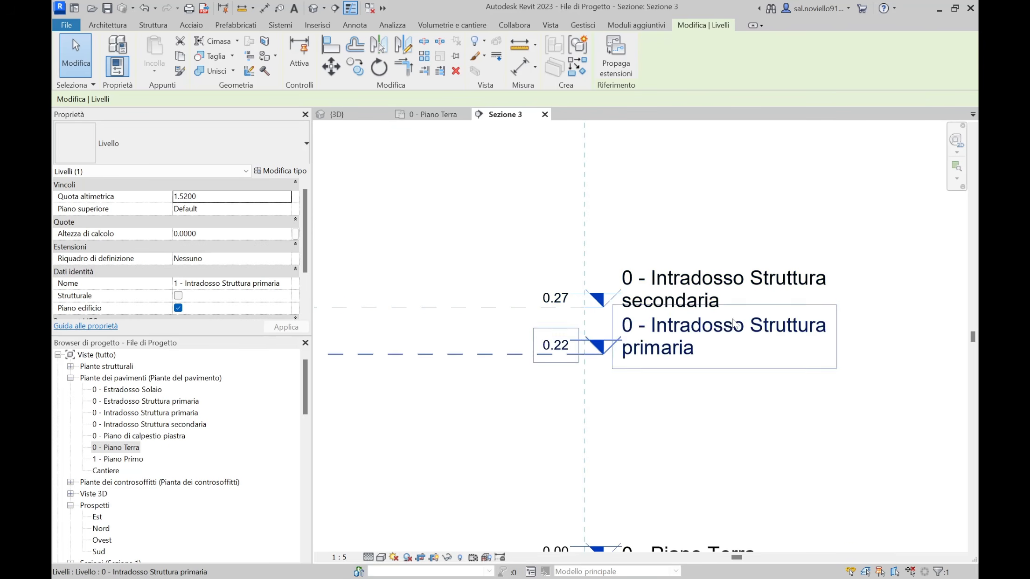
scroll(702, 291, down, 4)
scroll(661, 265, up, 4)
key(Escape)
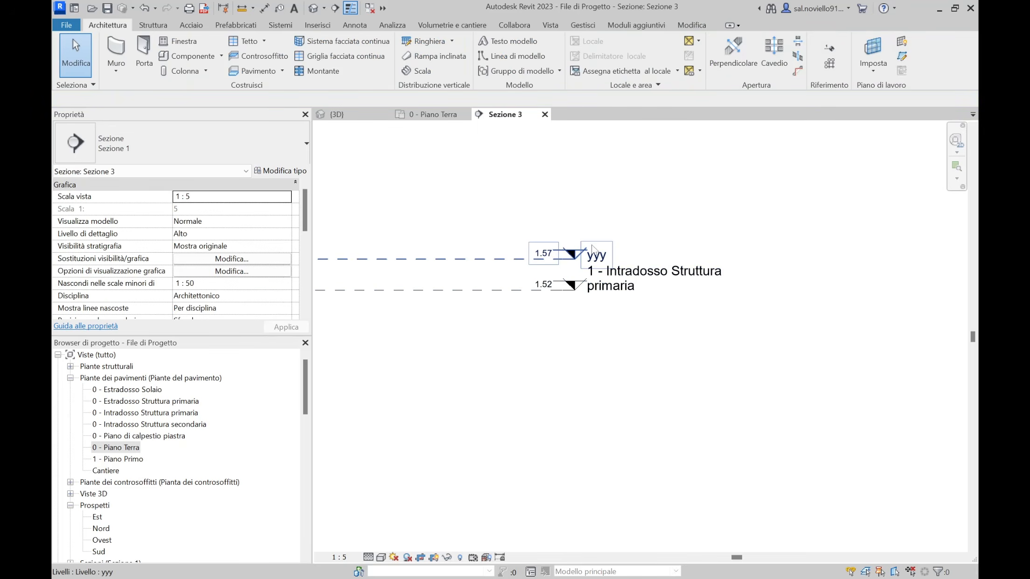
click(602, 254)
scroll(604, 258, up, 2)
click(604, 258)
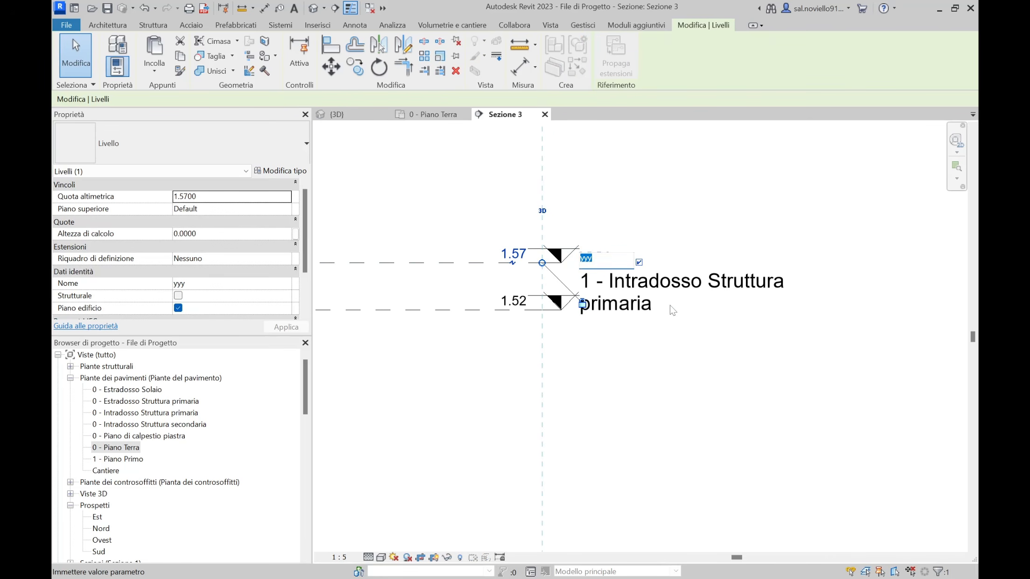
text(1 -)
key(Caps_Lock)
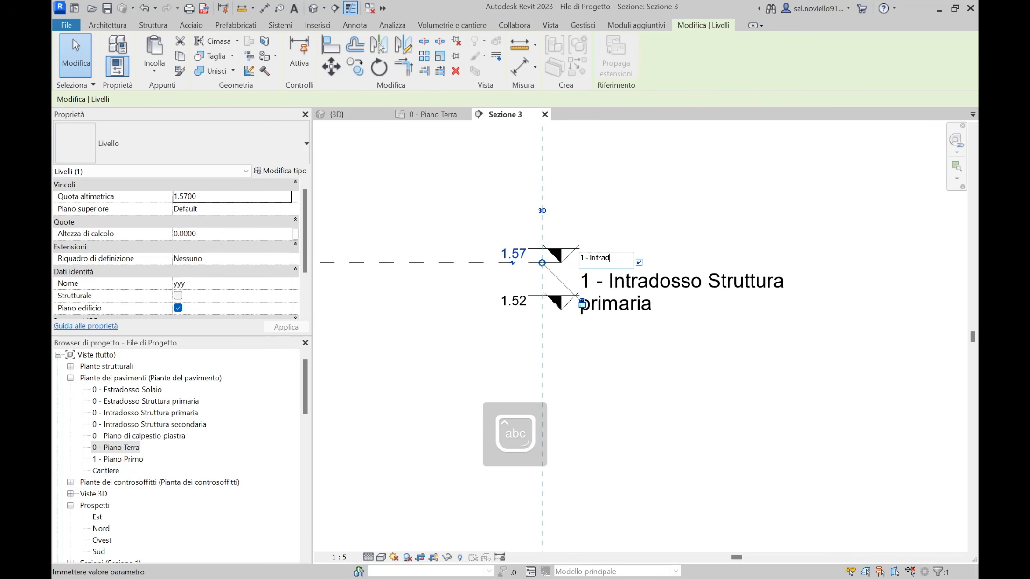
text(Intradosso Struttura)
text( se)
text(condaria)
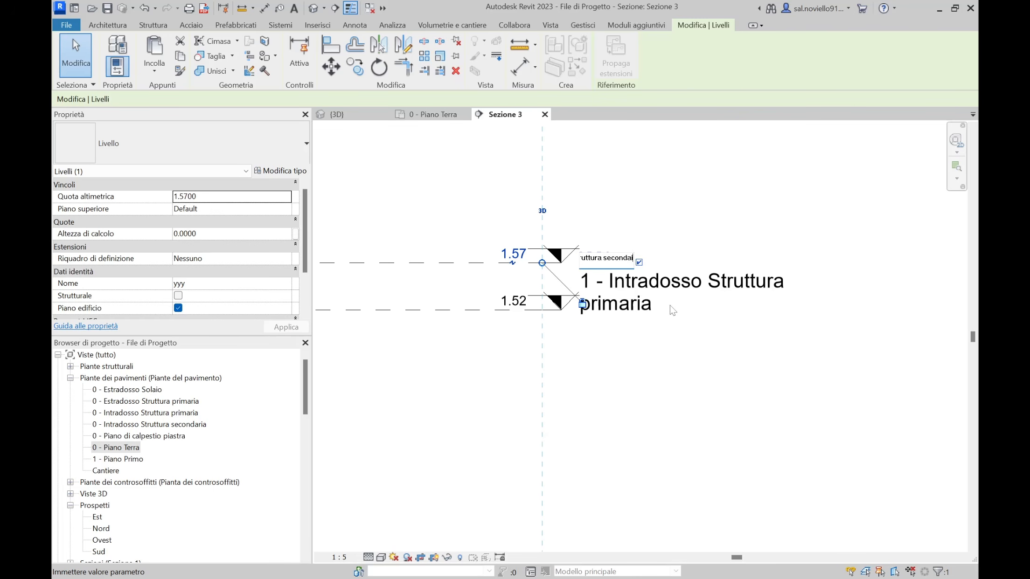
key(Return)
Step: Rename the copied level zzz, the lowest of the upper group of levels, as "1 - Estradosso solaio"
scroll(578, 289, down, 6)
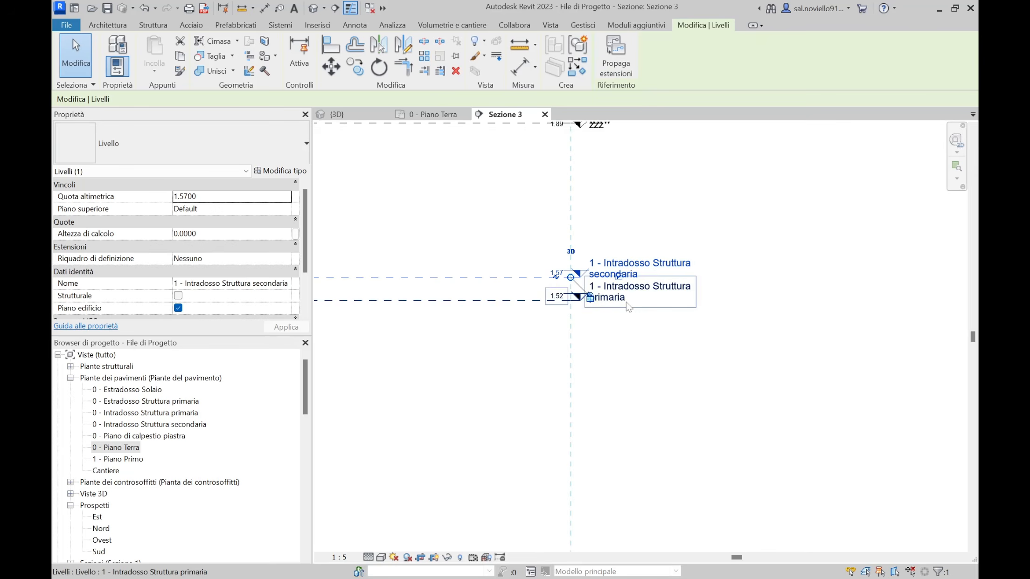
scroll(664, 388, up, 5)
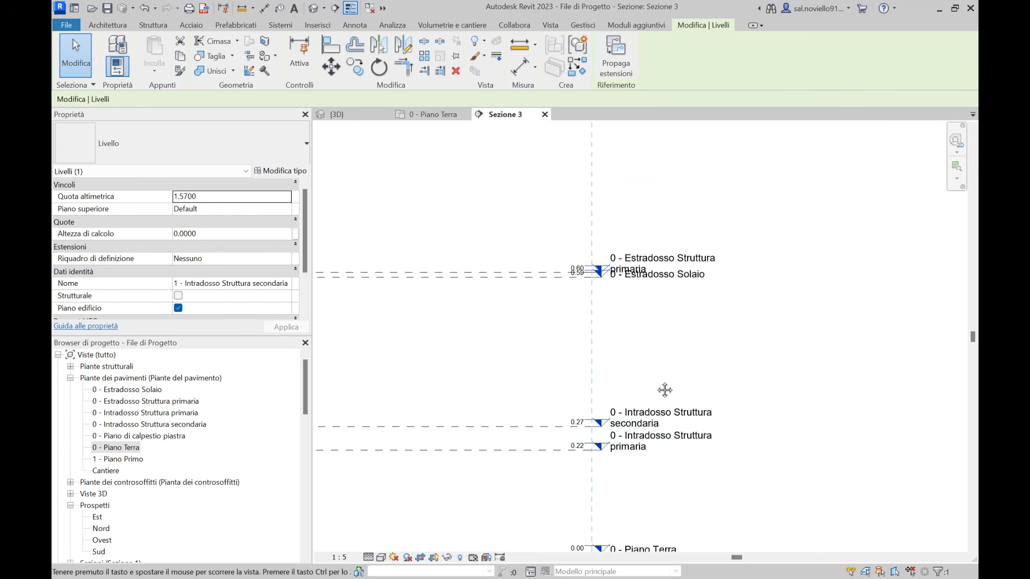
scroll(670, 397, down, 5)
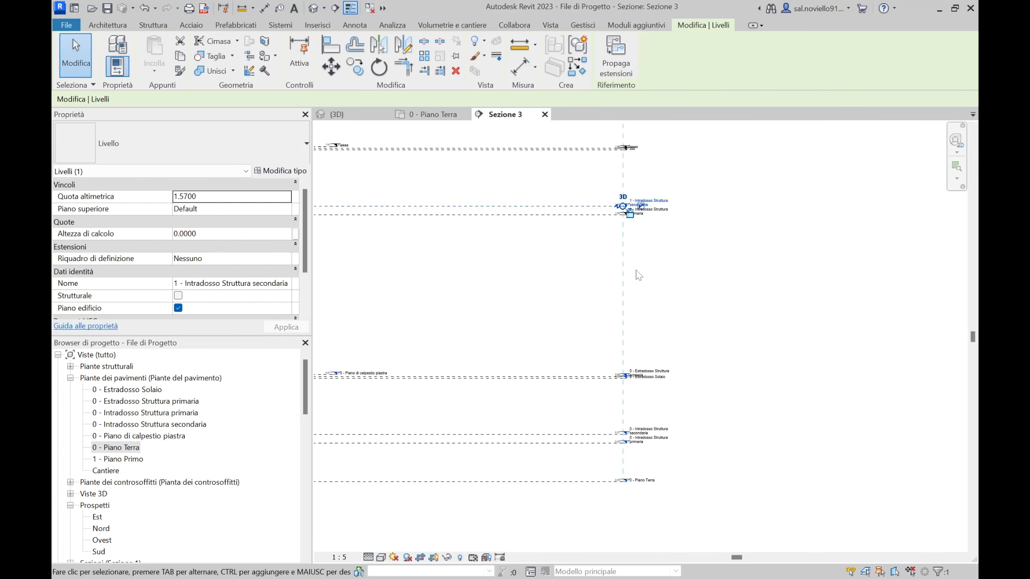
scroll(656, 261, up, 5)
scroll(656, 260, up, 2)
double_click(661, 233)
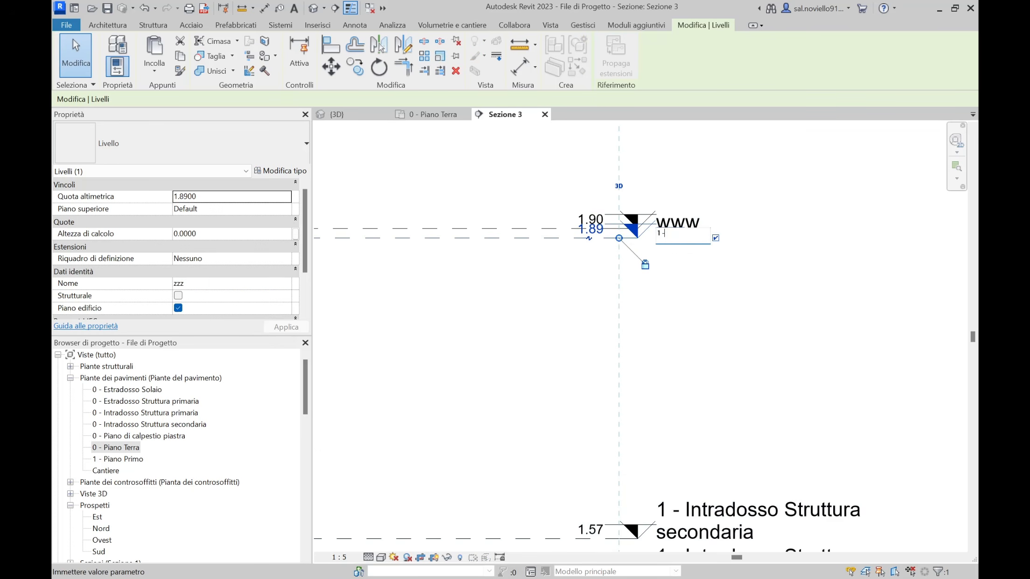
text(1 - Estradosso)
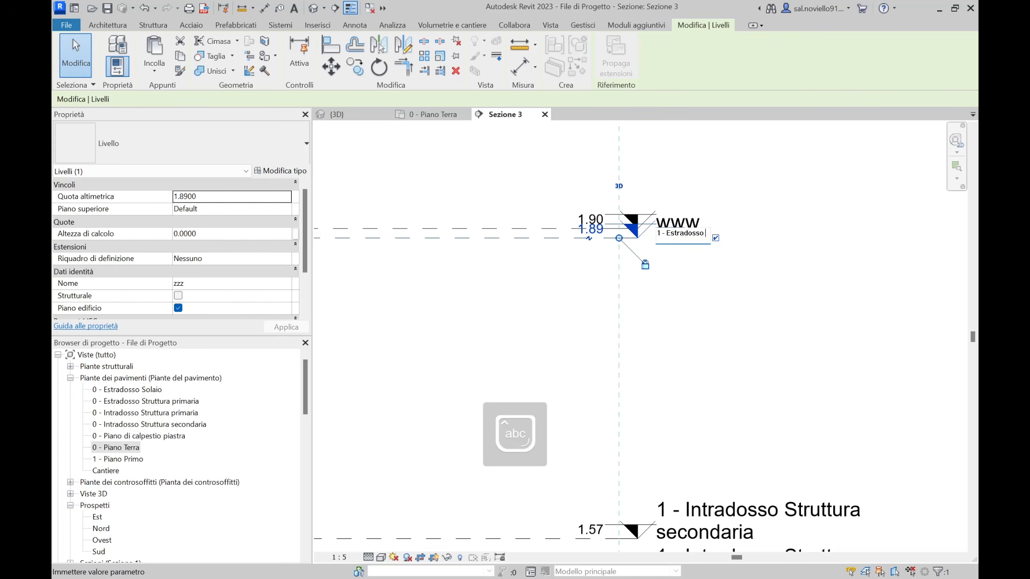
text( solaio)
key(Return)
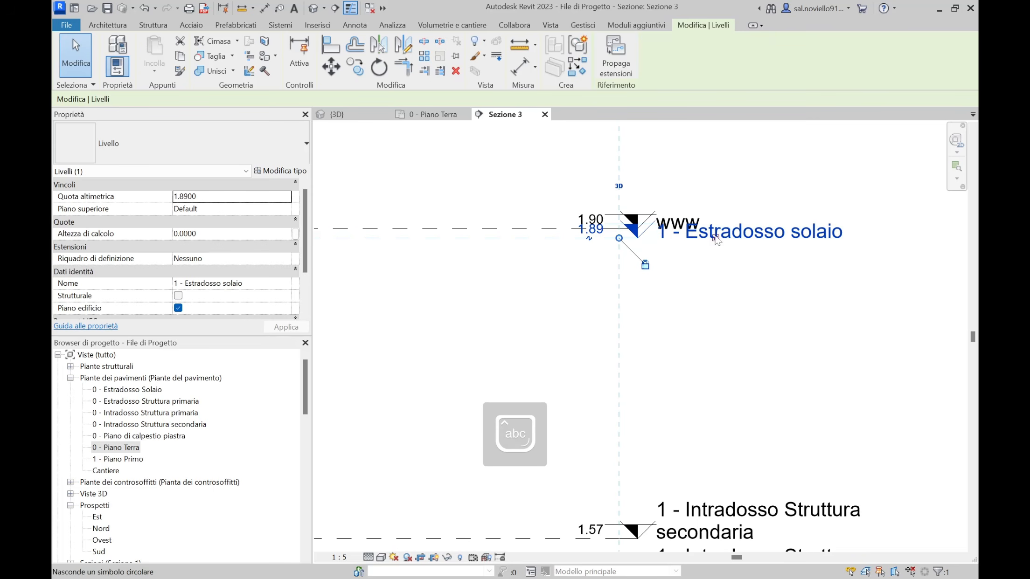
Step: Rename the copied level www, directly above 1 - Estradosso solaio, as "1 - Estradosso Struttura primaria"
scroll(725, 151, down, 3)
scroll(589, 327, up, 5)
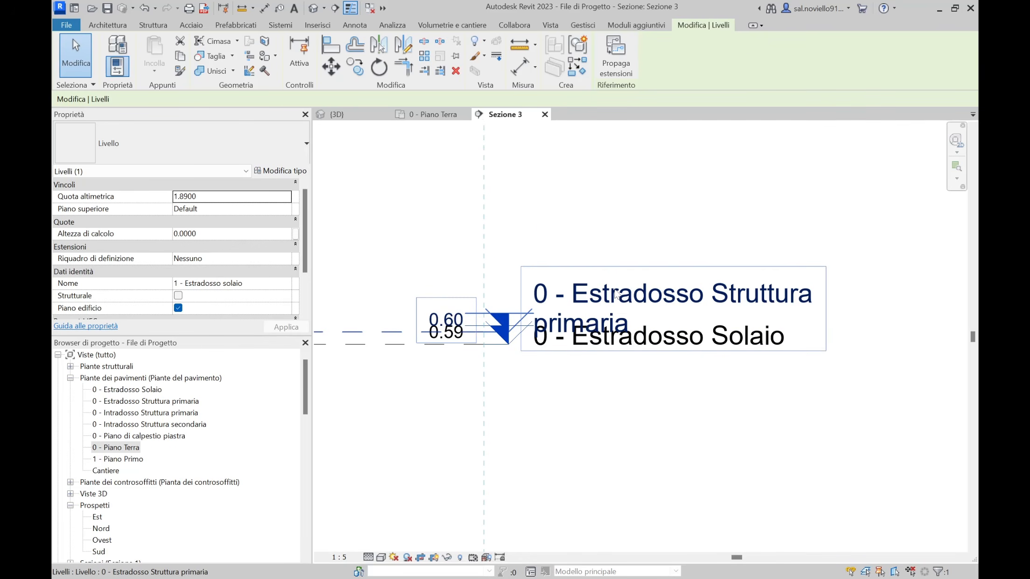
scroll(616, 293, down, 4)
middle_drag(621, 180, 633, 421)
middle_drag(608, 154, 609, 269)
scroll(614, 266, up, 4)
double_click(629, 301)
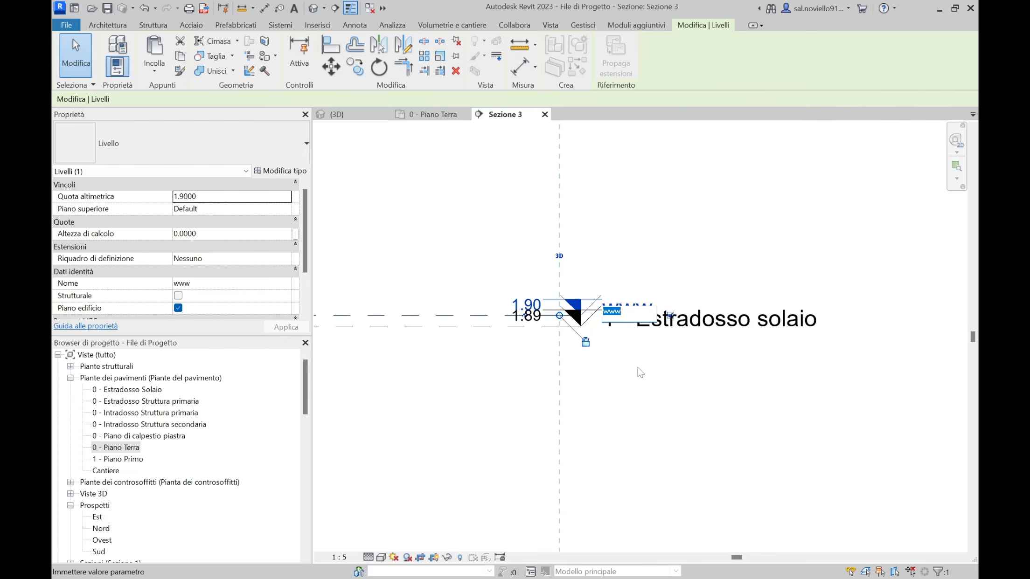
text(1 -)
key(Caps_Lock)
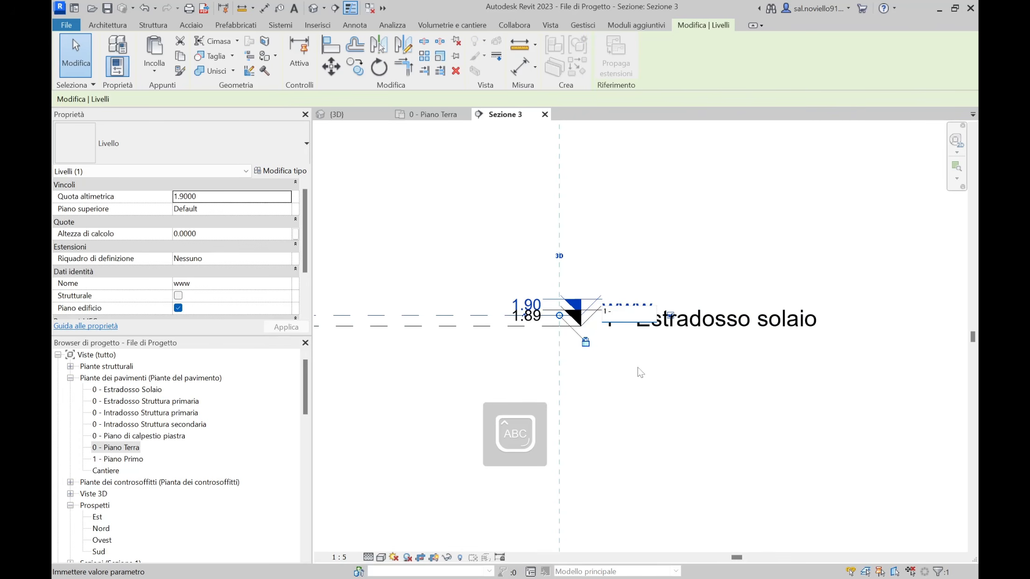
text(Estradosso Struttura)
text( primaria)
key(Return)
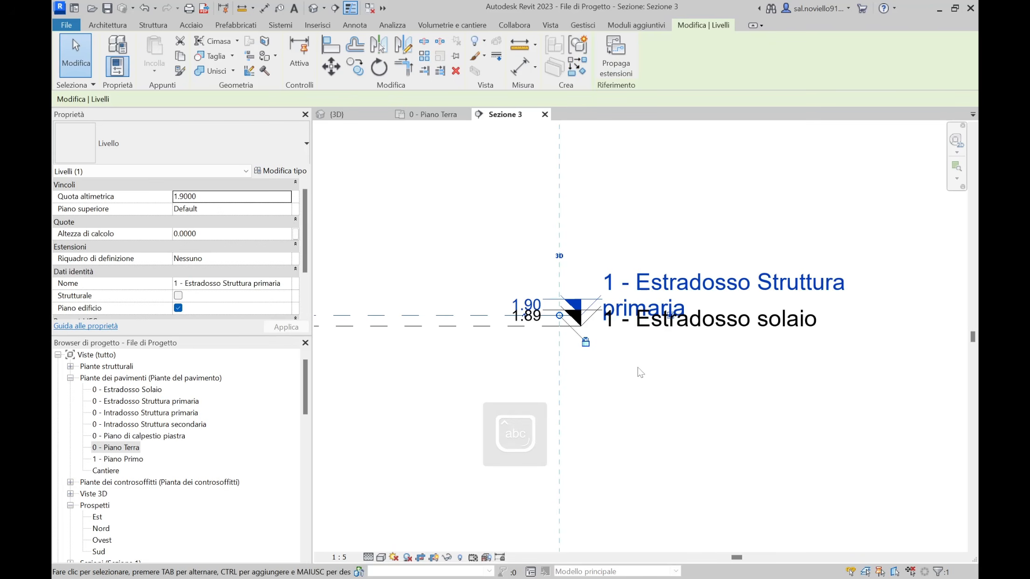
Step: Rename the topmost copied level, aaaa, as "1 - Piano di calpestio piastra" and deselect it
scroll(640, 372, down, 6)
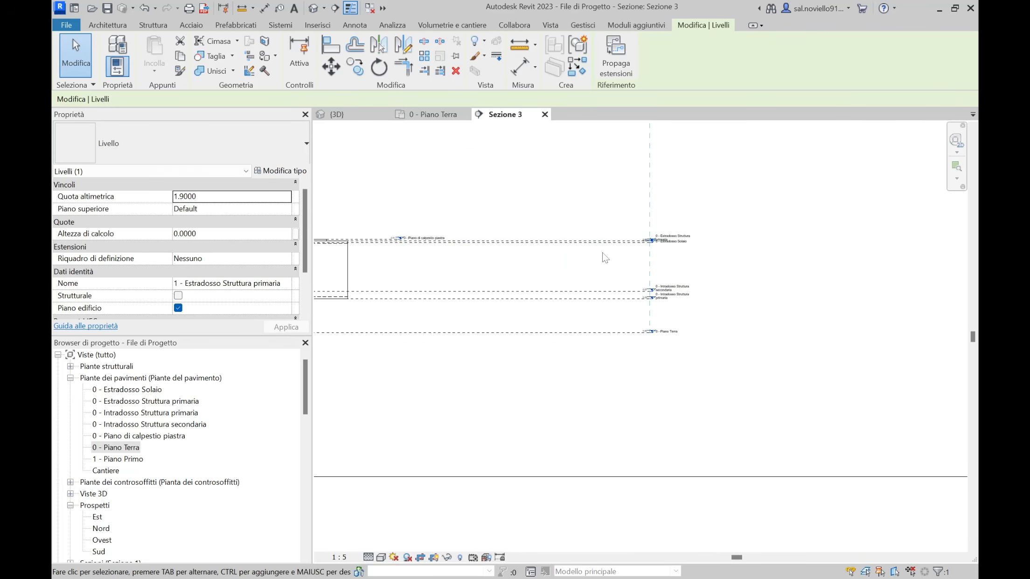
scroll(461, 252, up, 5)
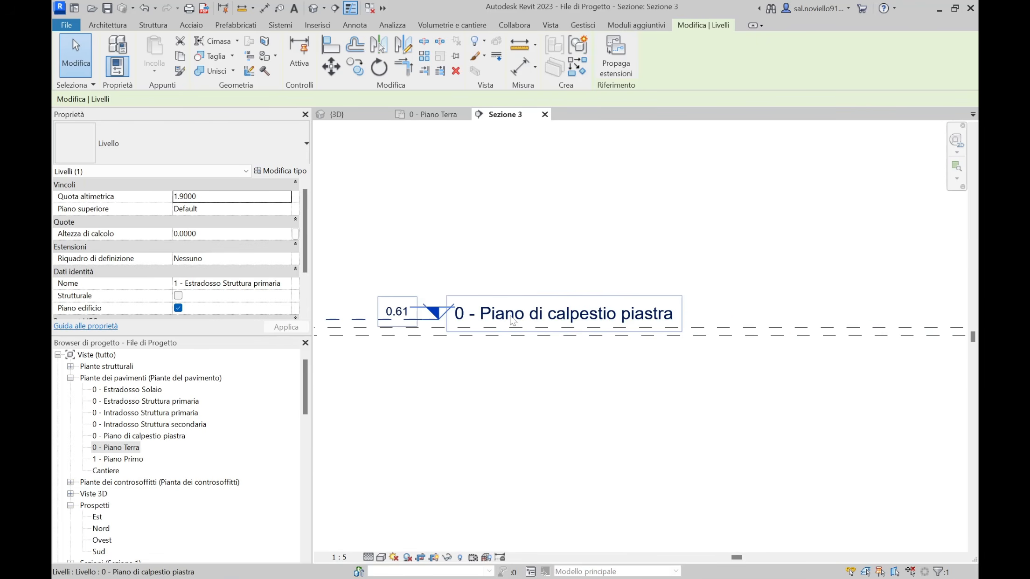
scroll(919, 362, down, 2)
scroll(631, 368, up, 5)
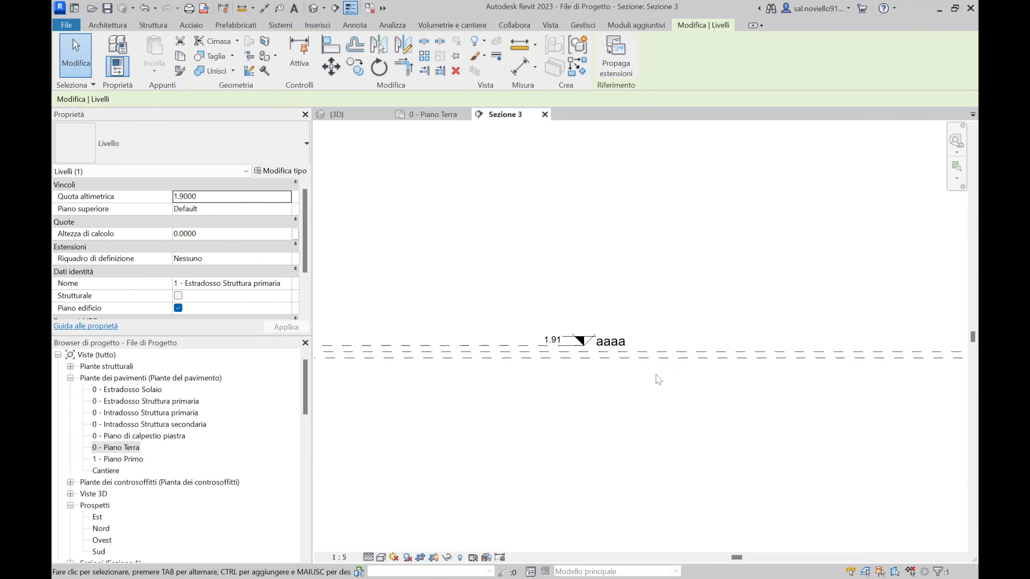
double_click(629, 352)
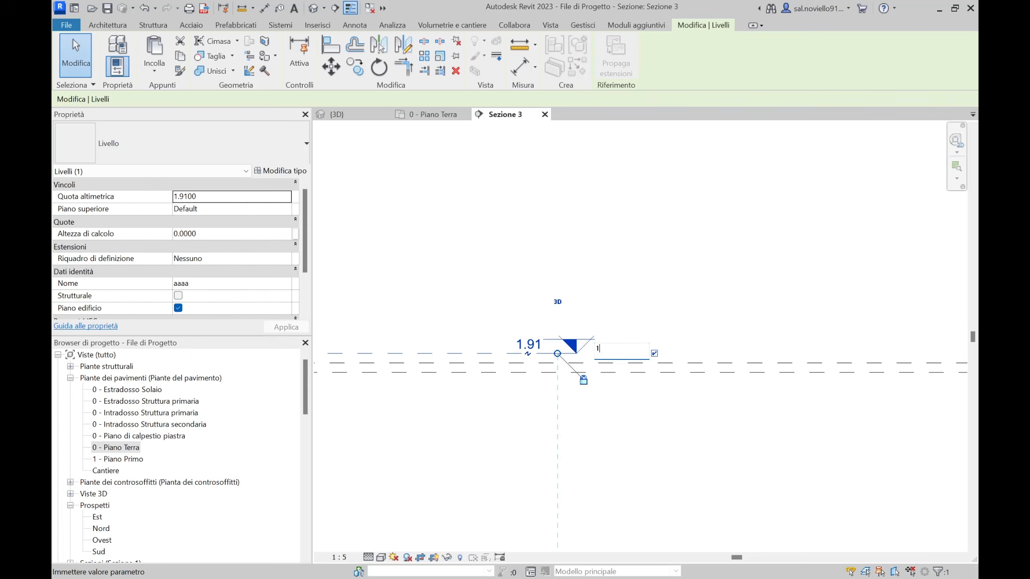
text(1 - Piano di)
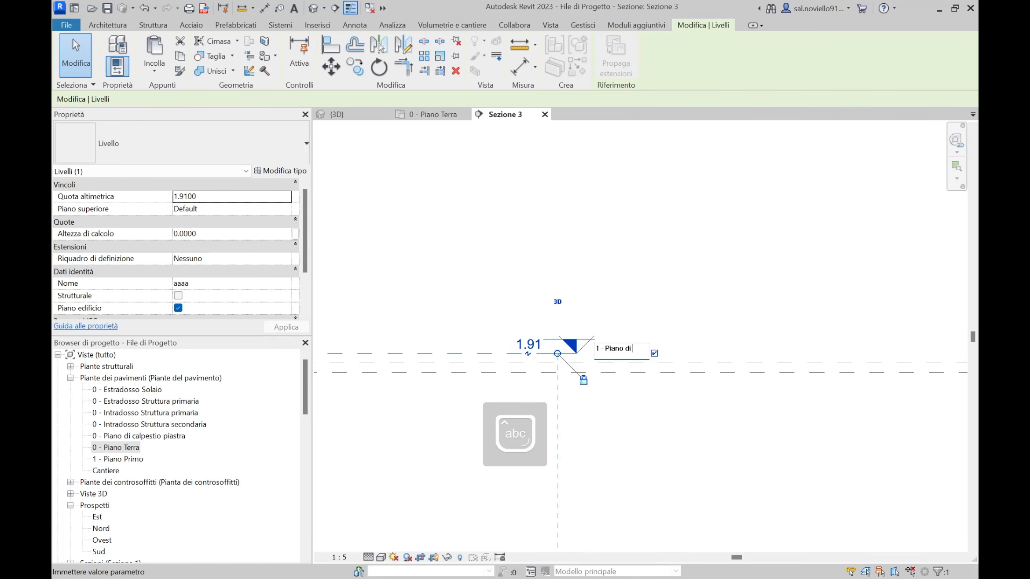
text( calpestio piast)
text(ra)
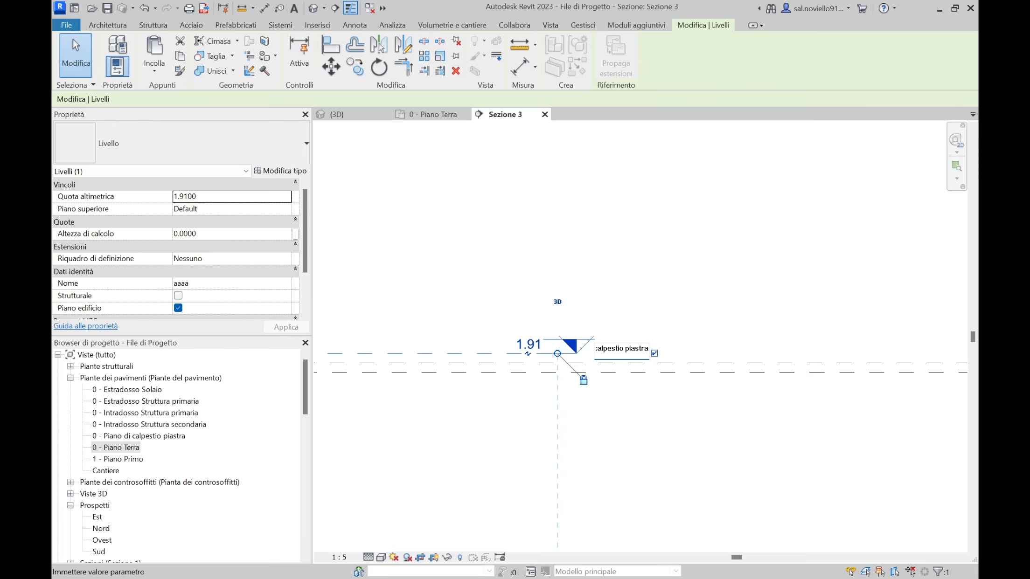
key(Return)
scroll(567, 303, down, 3)
key(Escape)
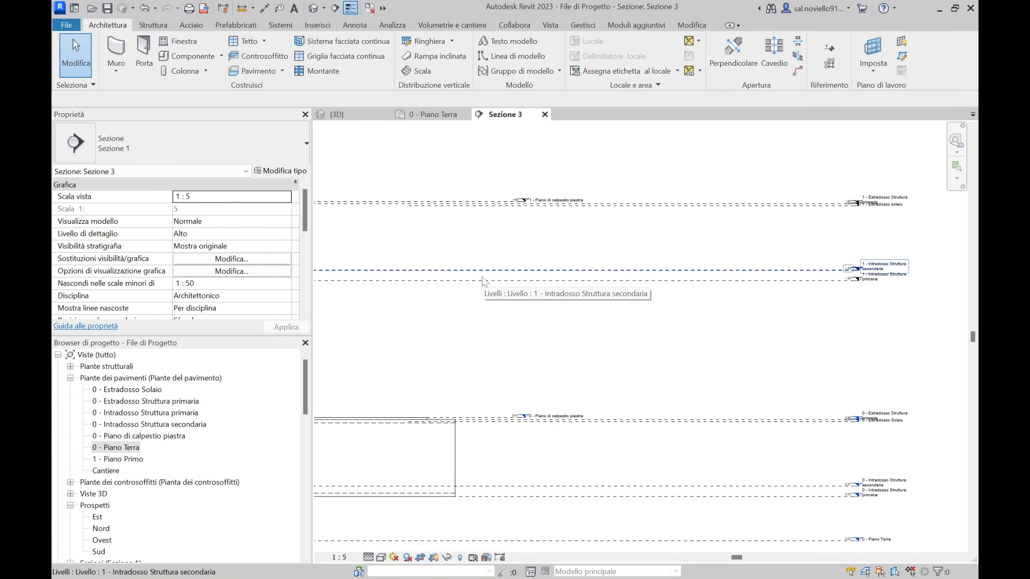
Step: Place one continuous aligned dimension across the five copied upper levels, from 1 - Intradosso Struttura primaria up to 1 - Piano di calpestio piastra
key(d)
key(i)
scroll(481, 281, up, 3)
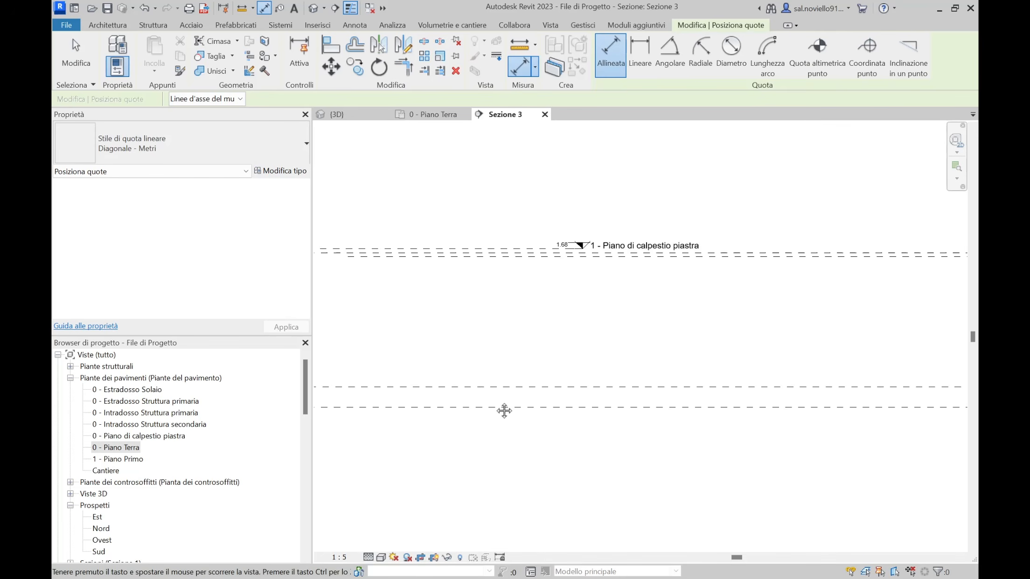
click(479, 409)
click(478, 389)
click(480, 258)
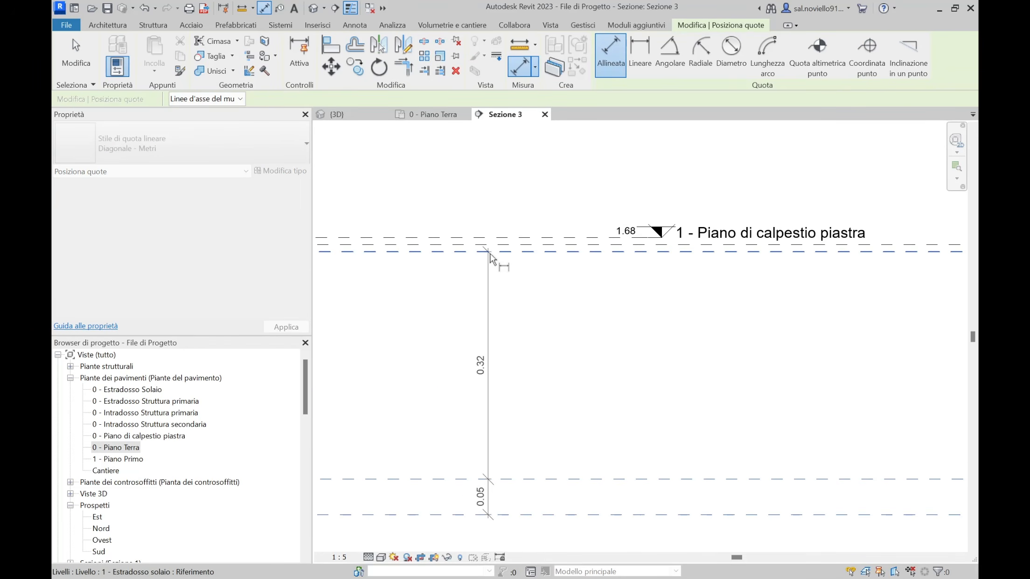
scroll(485, 259, up, 4)
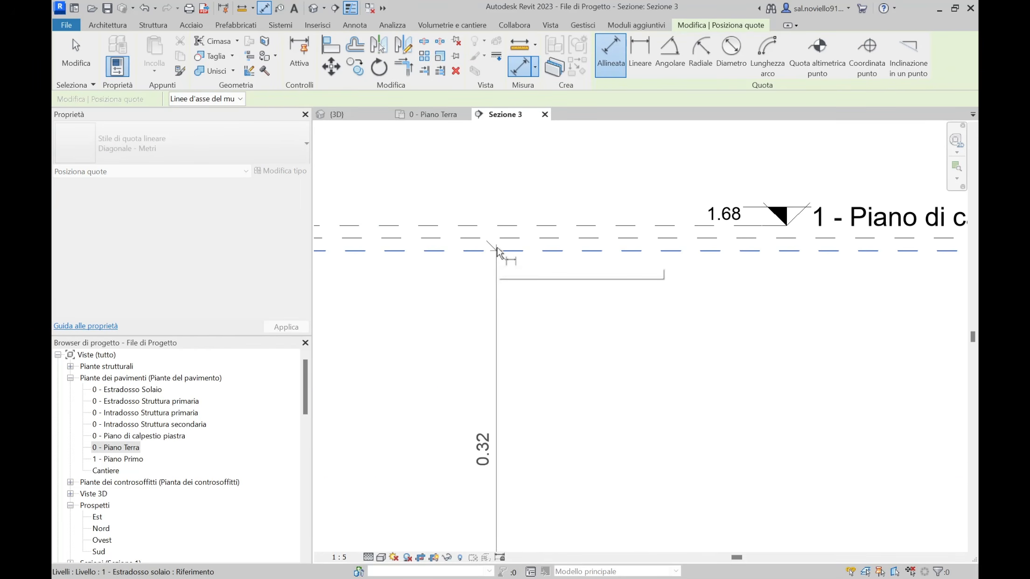
click(506, 238)
click(510, 226)
click(511, 233)
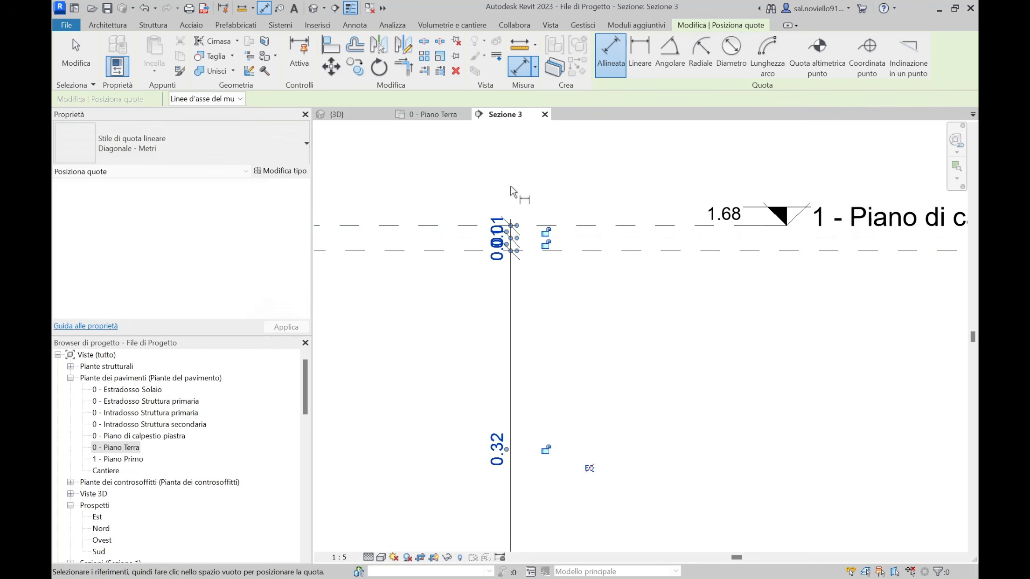
Step: Lock all four segments of the dimension chain so the upper levels keep their spacing, and end the dimension command
click(546, 232)
scroll(545, 233, up, 2)
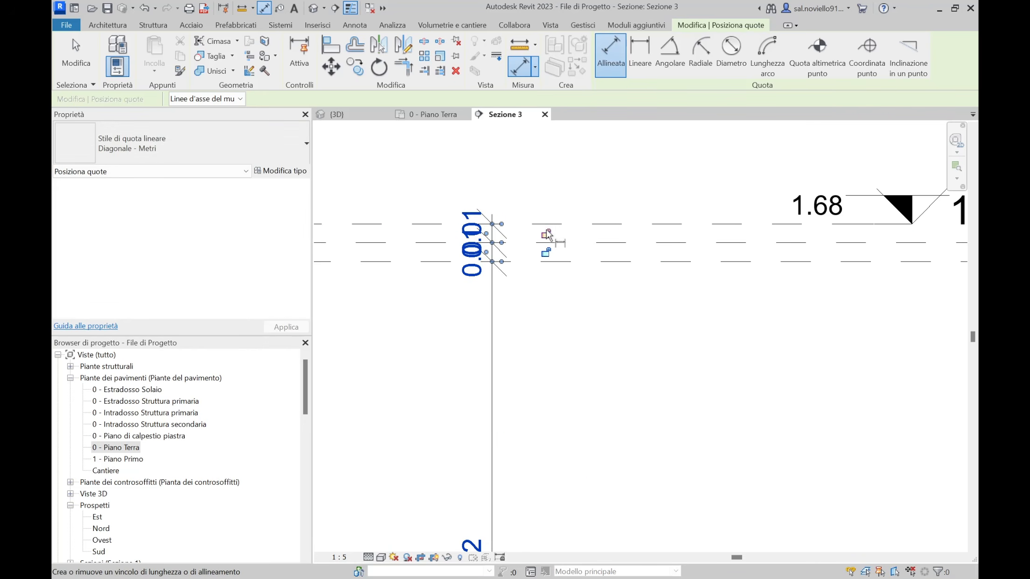
click(545, 252)
scroll(537, 318, down, 3)
middle_drag(536, 317, 531, 167)
click(535, 335)
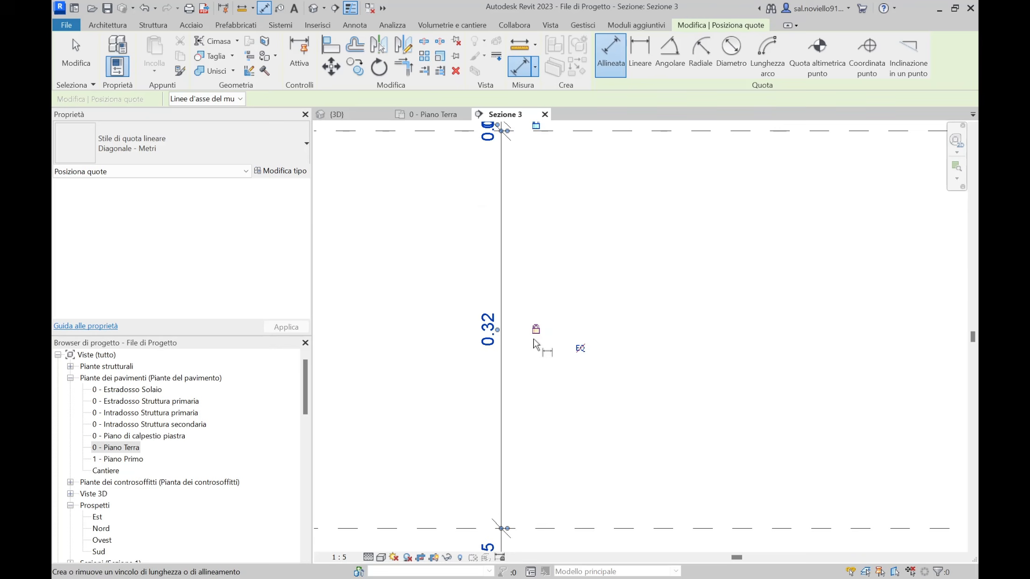
scroll(535, 338, down, 3)
middle_drag(536, 337, 532, 192)
scroll(537, 322, up, 4)
click(532, 350)
scroll(560, 284, down, 4)
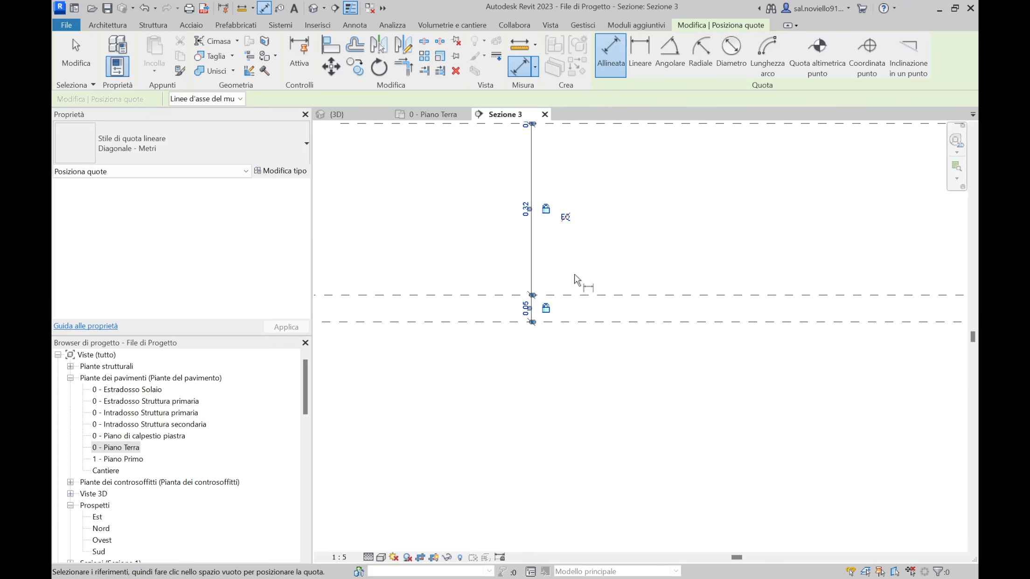
key(Escape)
key(Escape)
Step: Move the level 1 - Intradosso Struttura primaria downward, taking the locked upper levels along, and deselect it
scroll(545, 322, down, 5)
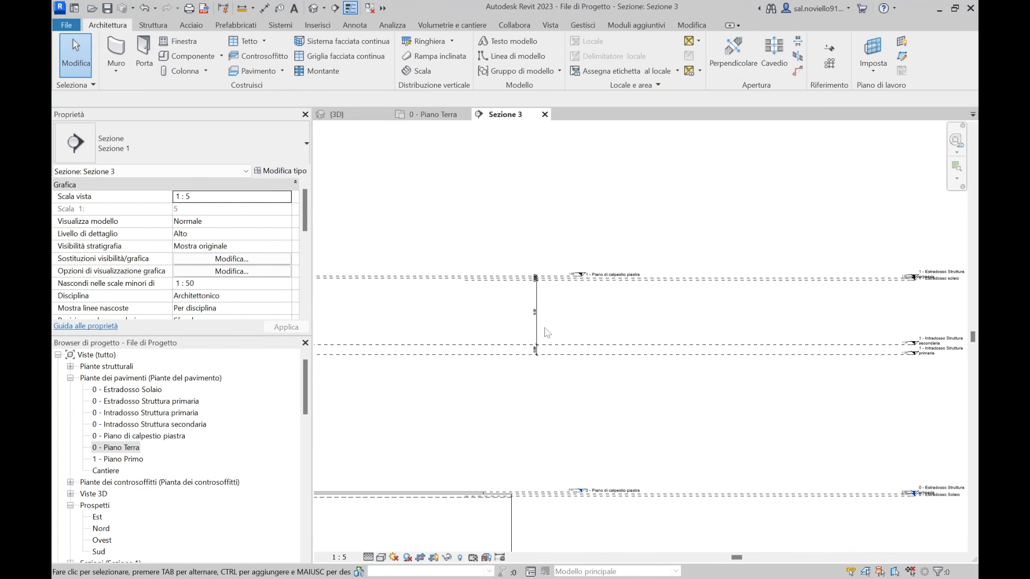
click(584, 314)
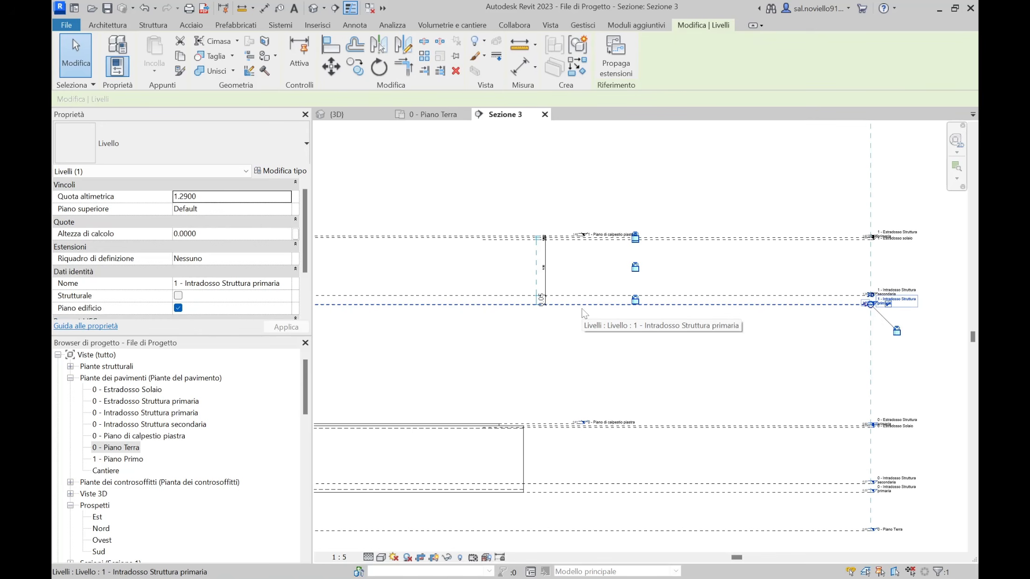
drag(582, 304, 582, 335)
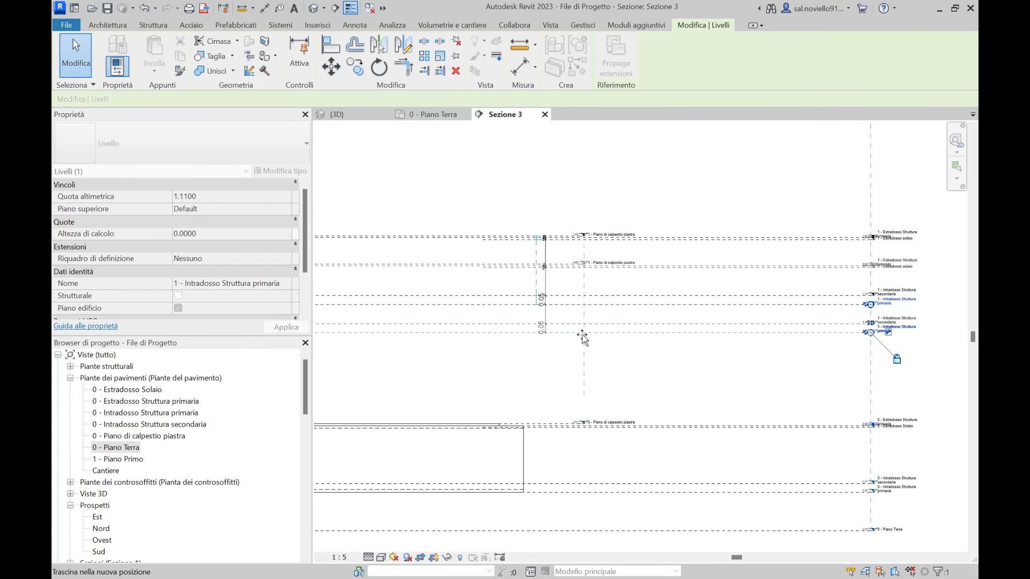
drag(581, 335, 582, 335)
click(587, 371)
Step: Add an aligned dimension between the levels 0 - Piano di calpestio piastra and 1 - Intradosso Struttura primaria
scroll(581, 378, down, 2)
middle_drag(555, 408, 683, 361)
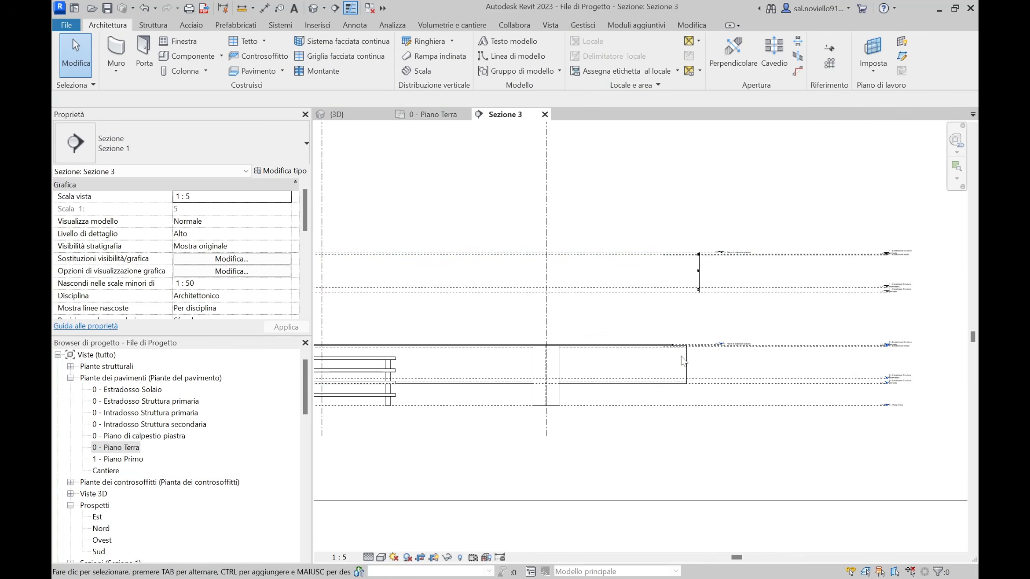
scroll(677, 286, up, 2)
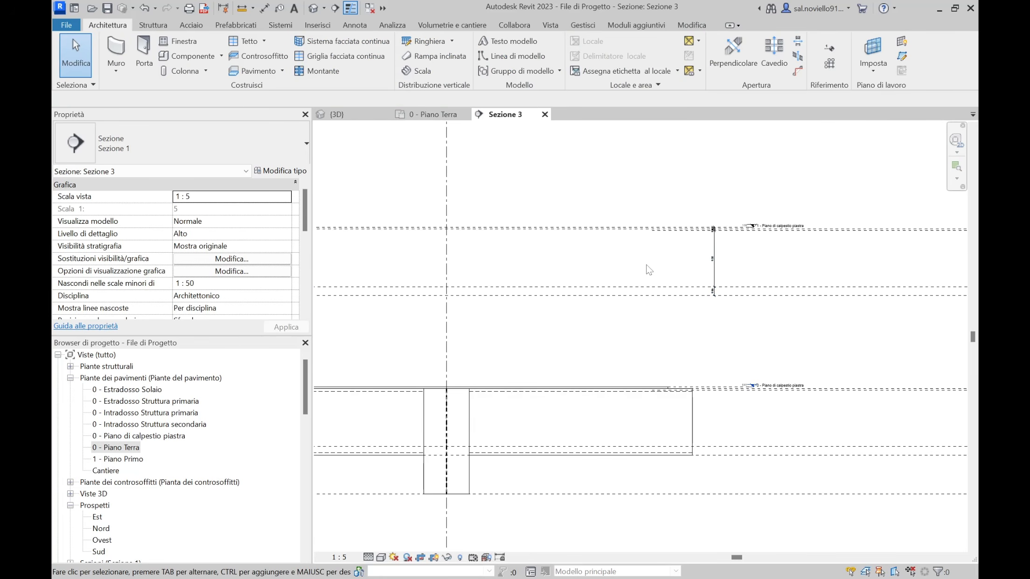
key(d)
key(i)
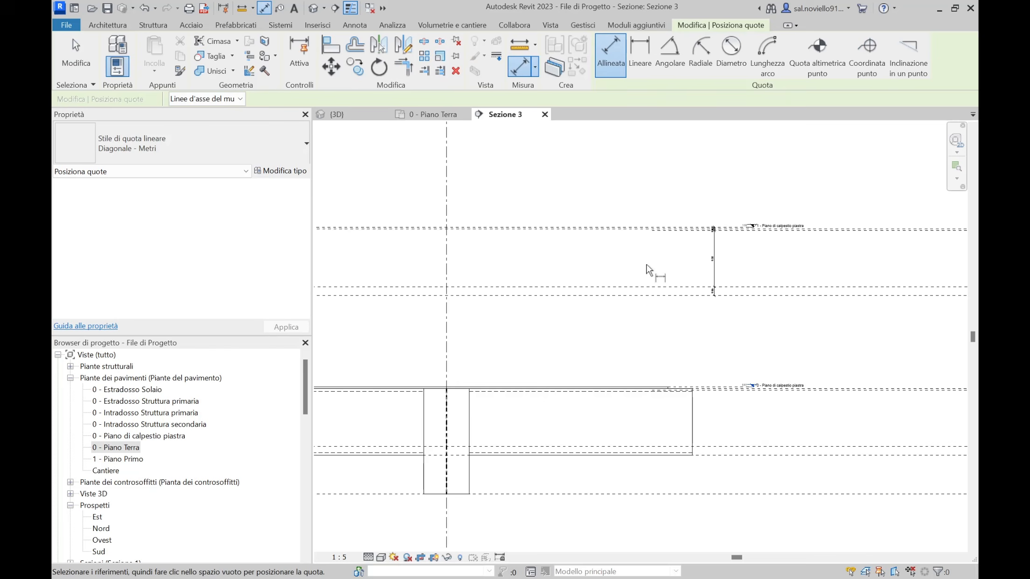
scroll(657, 381, up, 4)
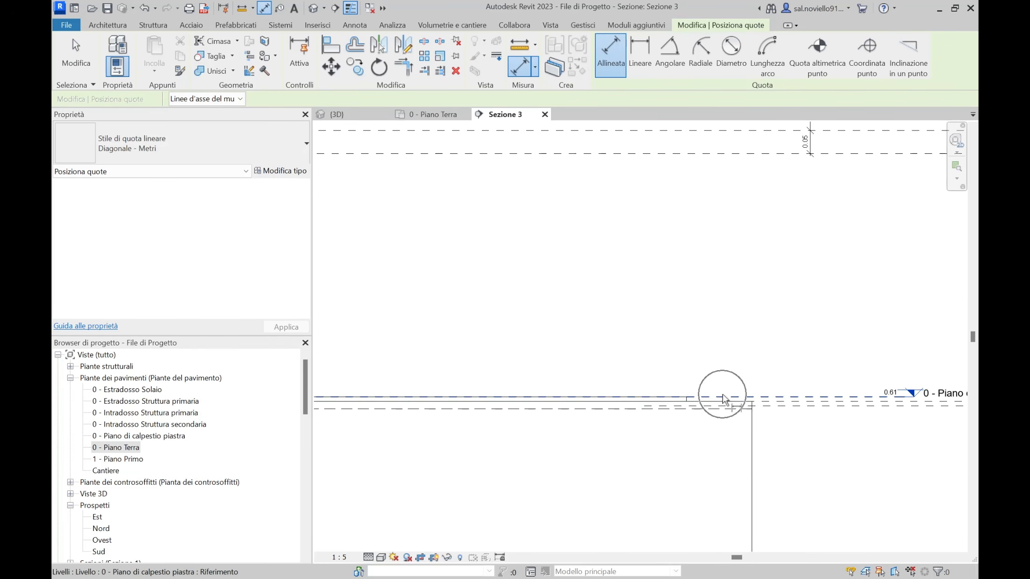
click(723, 394)
middle_drag(713, 310, 643, 395)
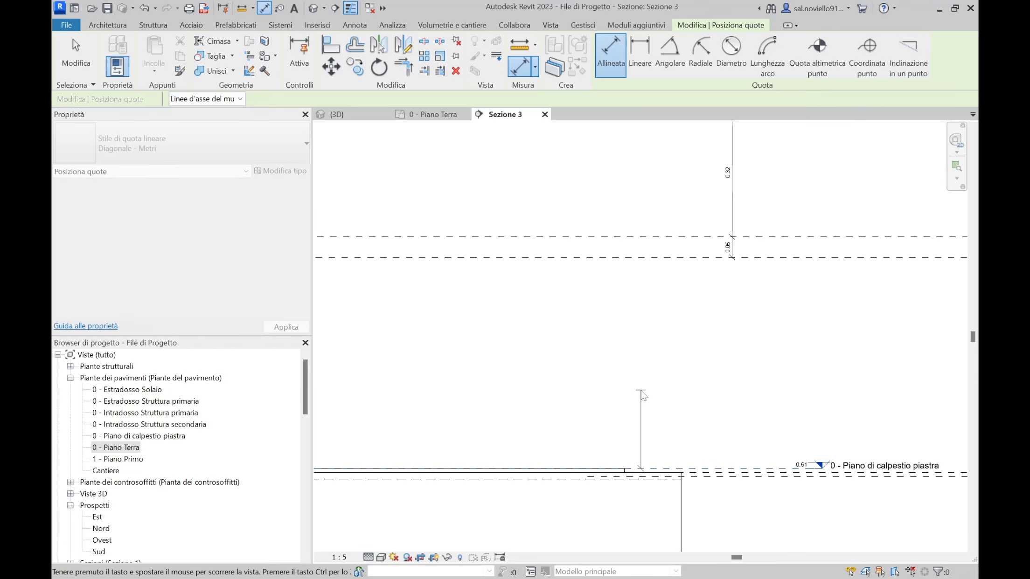
scroll(677, 333, down, 2)
scroll(646, 324, down, 2)
scroll(690, 280, up, 3)
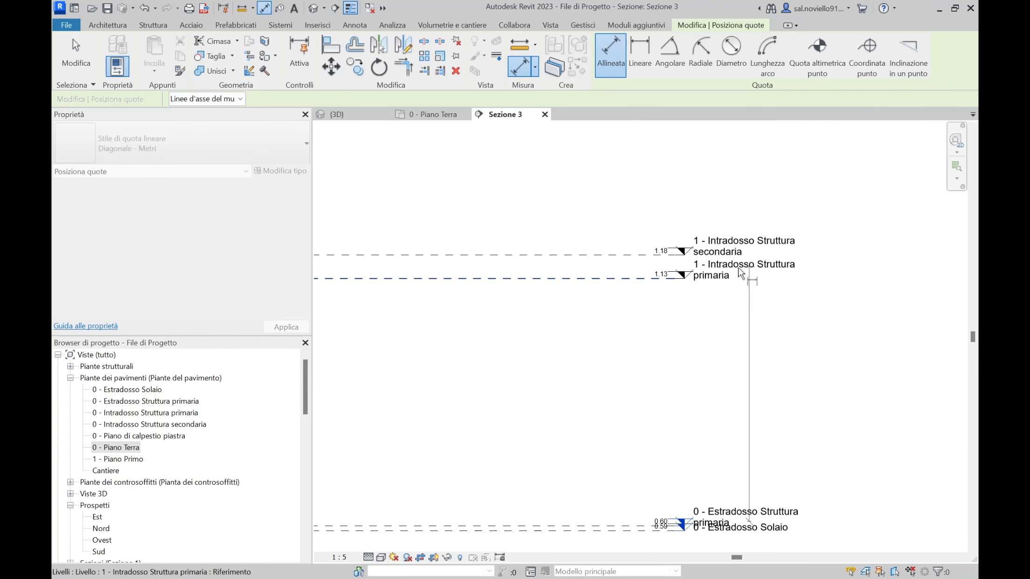
scroll(547, 315, down, 4)
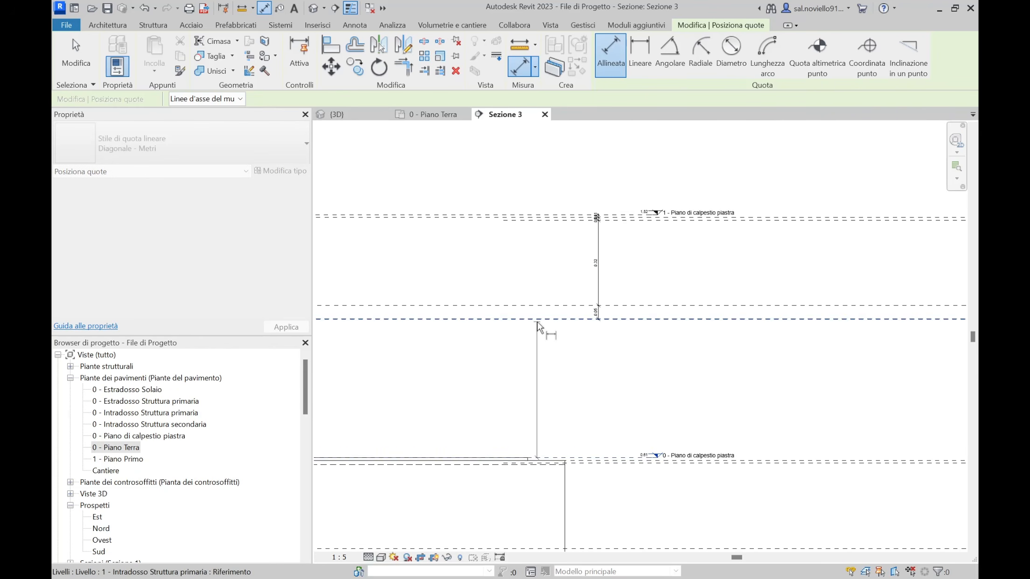
click(429, 386)
key(Escape)
key(Escape)
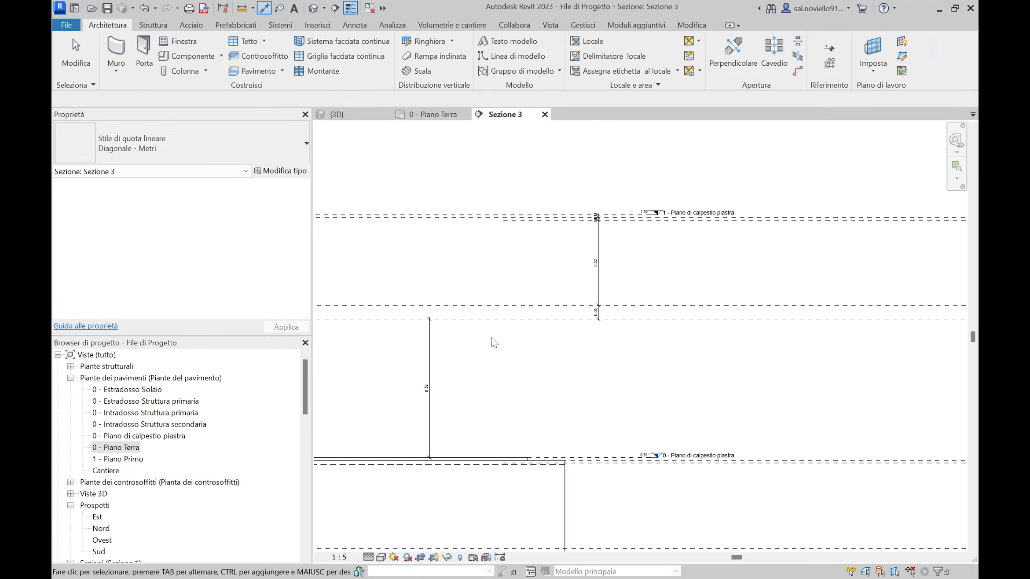
Step: Set the distance of level 1 - Intradosso Struttura primaria above 0 - Piano di calpestio piastra to 0.3 m, and deselect the level
click(498, 321)
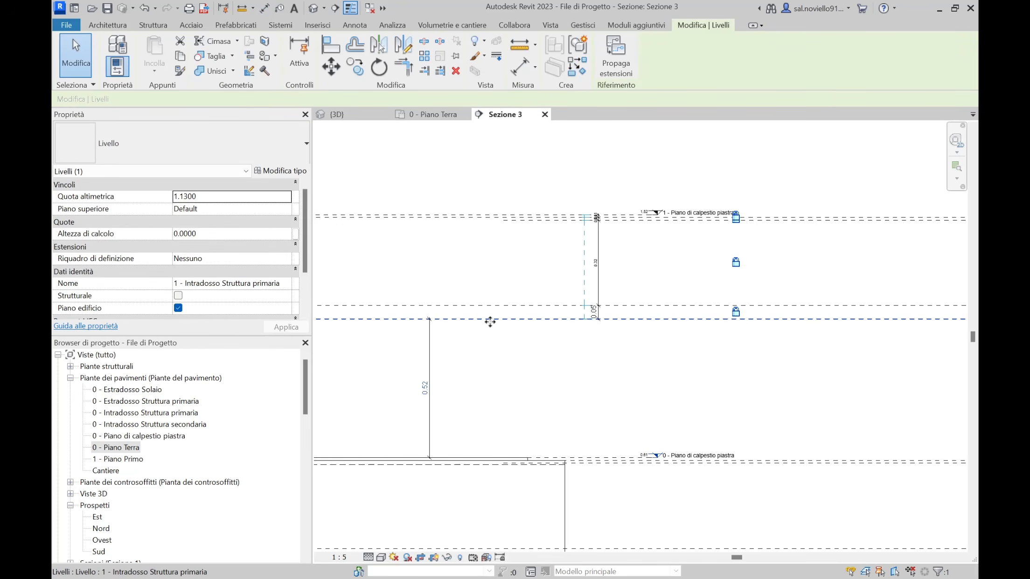
scroll(417, 394, up, 3)
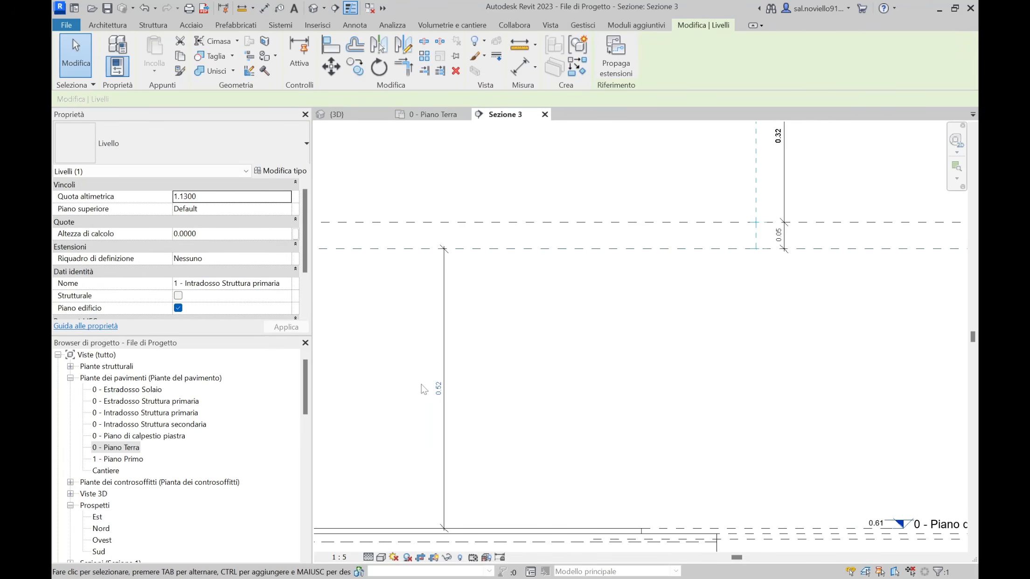
click(433, 389)
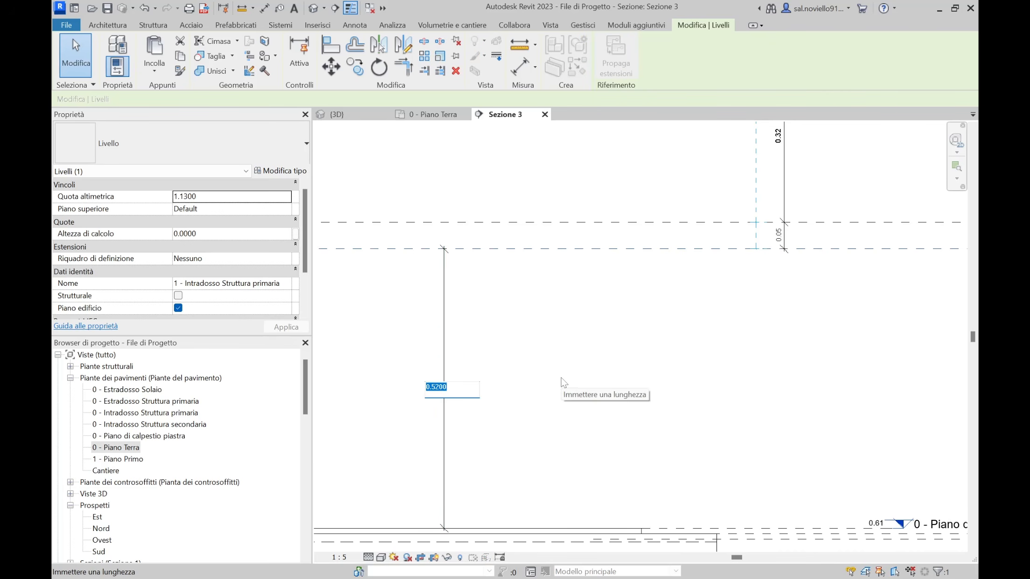
text(.3)
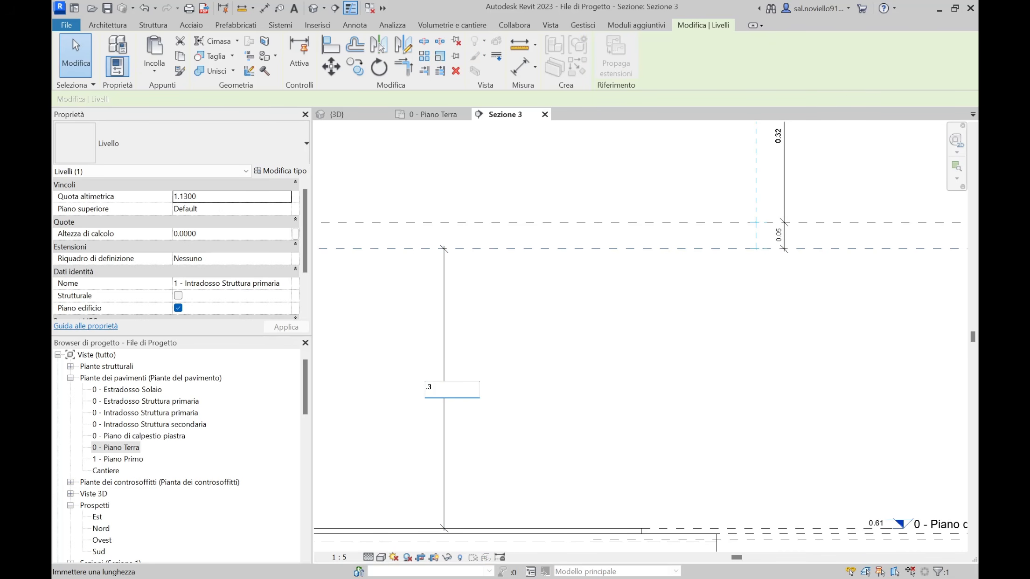
key(Return)
scroll(563, 383, down, 4)
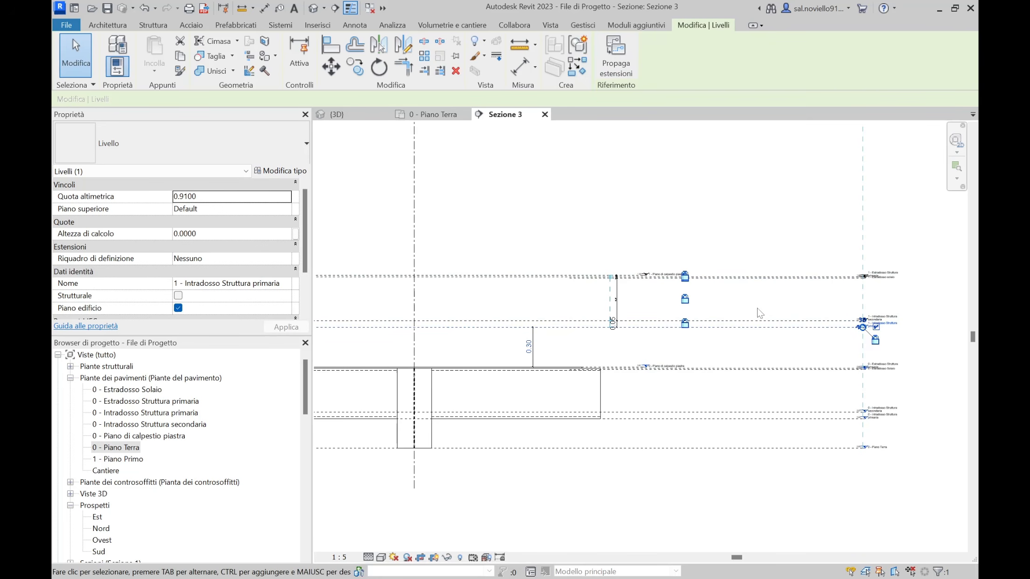
scroll(667, 369, up, 2)
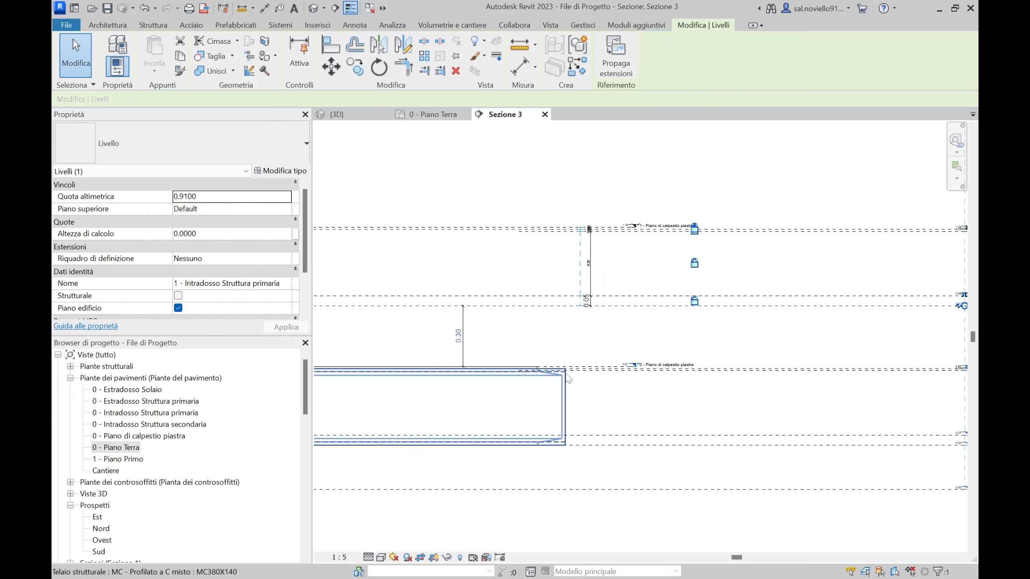
scroll(550, 373, down, 2)
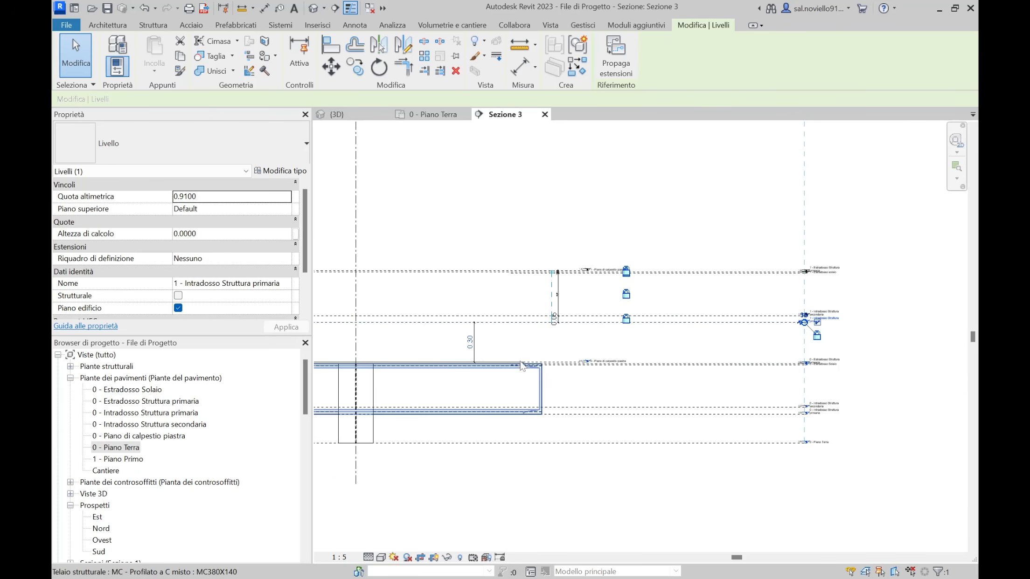
scroll(521, 365, up, 2)
scroll(497, 366, up, 2)
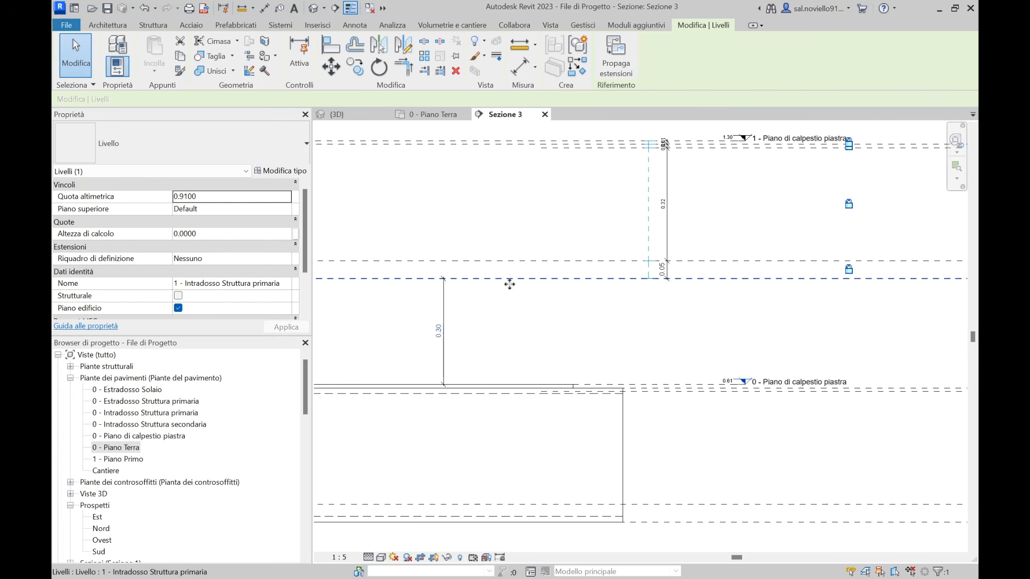
click(509, 284)
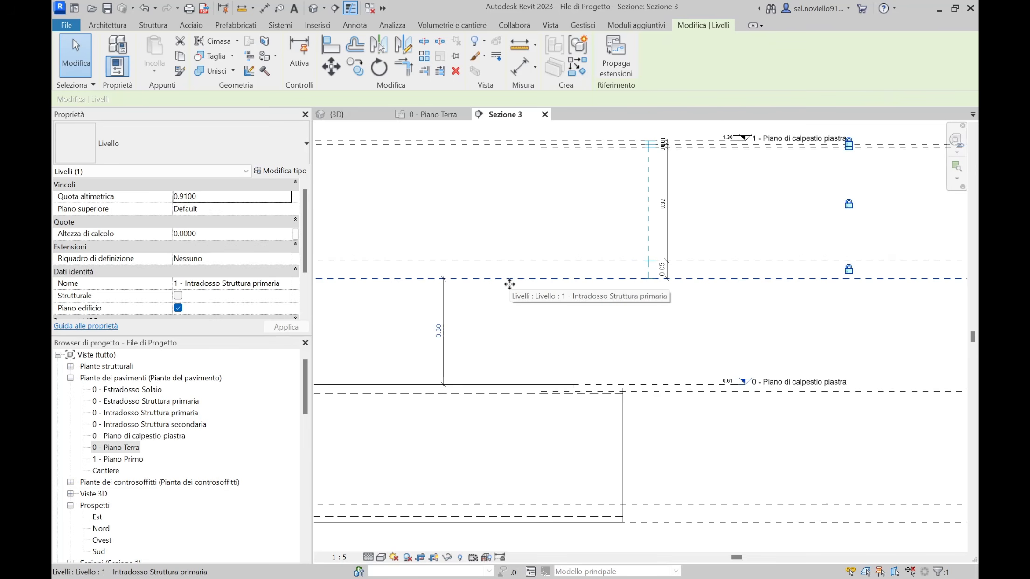
scroll(509, 284, down, 2)
key(Escape)
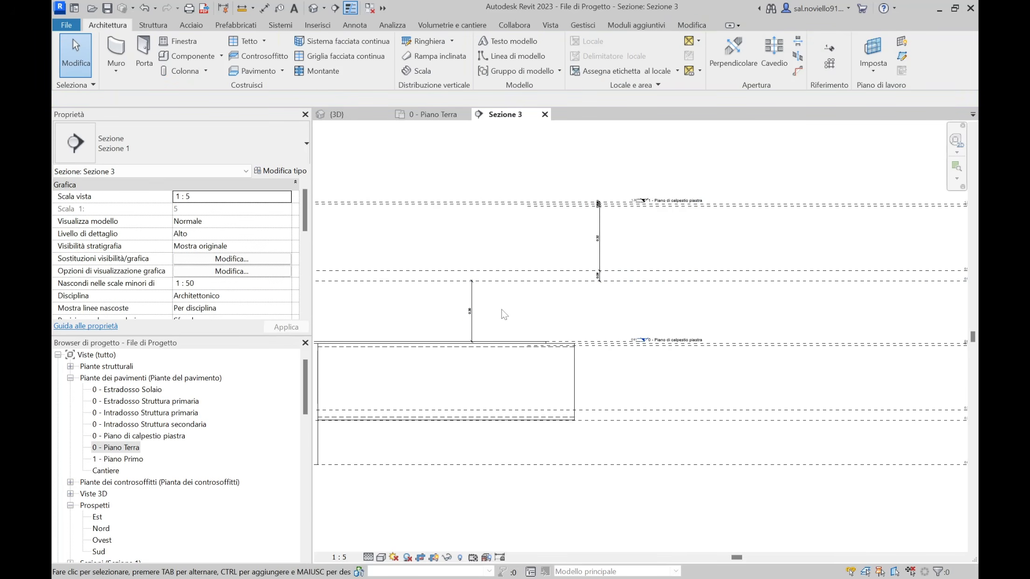
Step: Delete both dimensions between the levels and remove the lock constraints from the levels
click(472, 304)
scroll(627, 243, up, 2)
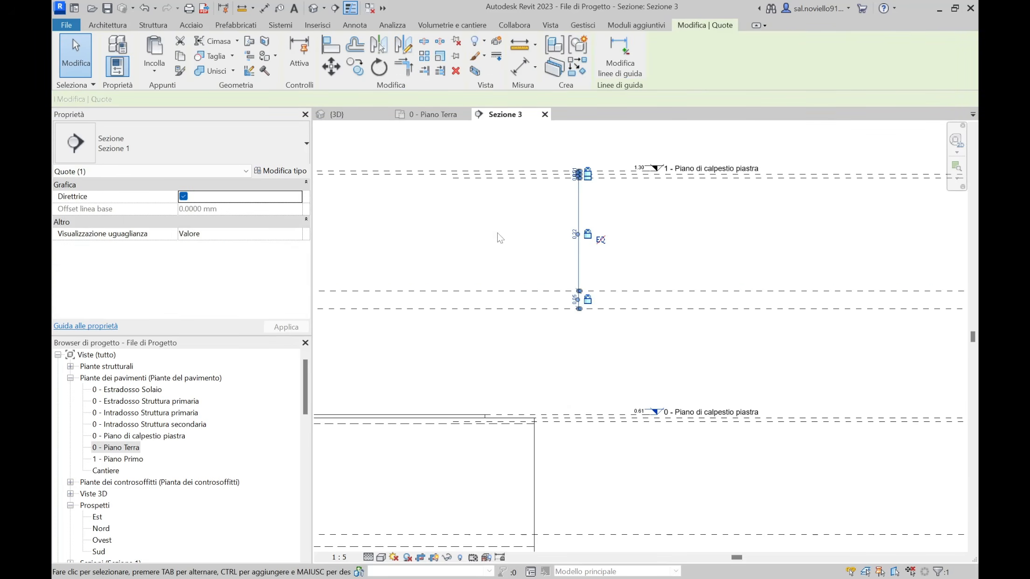
key(Delete)
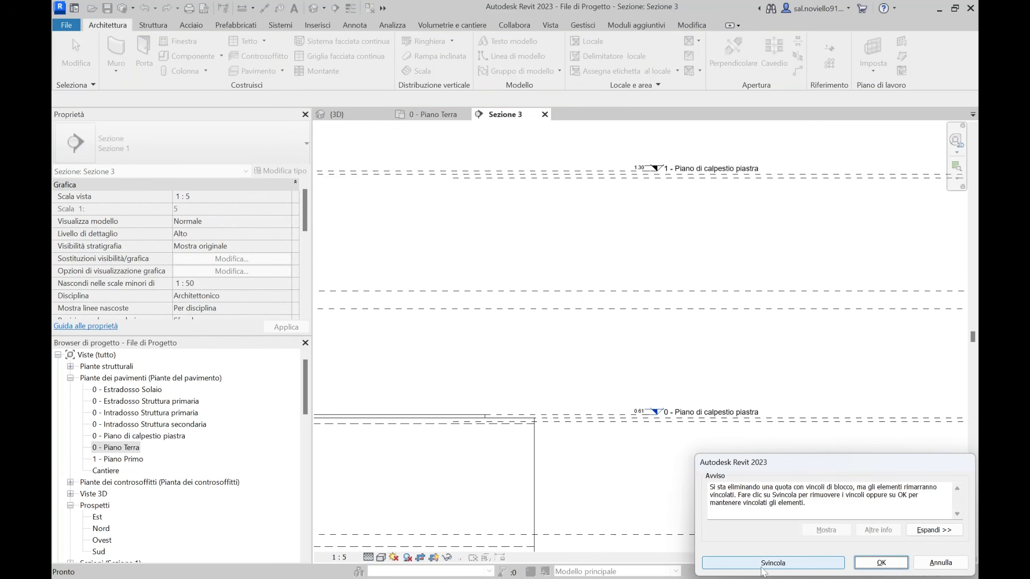
click(761, 564)
scroll(578, 307, down, 4)
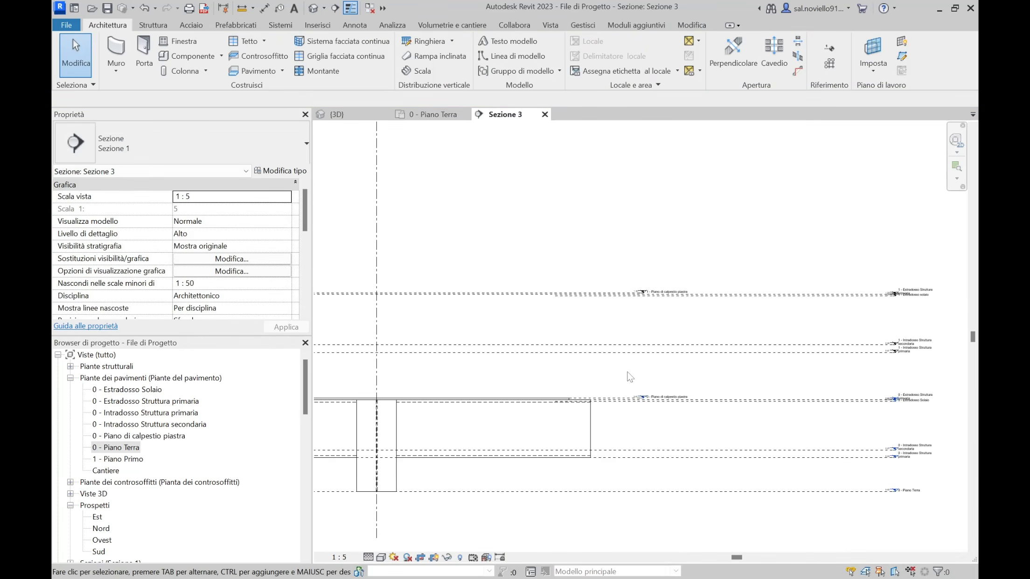
Step: Switch to the floor plan 0 - Piano Terra and set its visual style to Ombreggiato
click(437, 123)
click(434, 115)
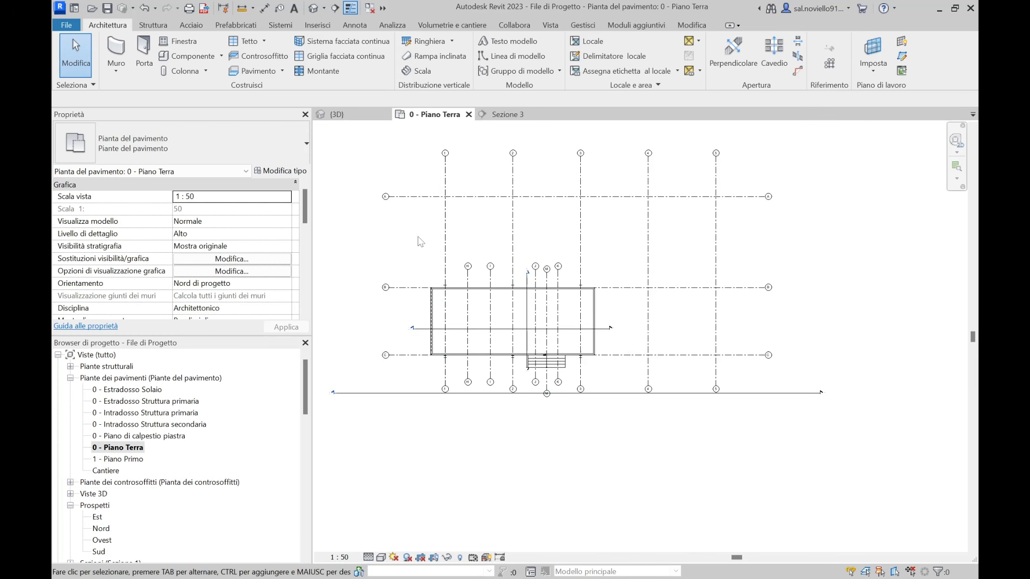
click(381, 557)
click(399, 523)
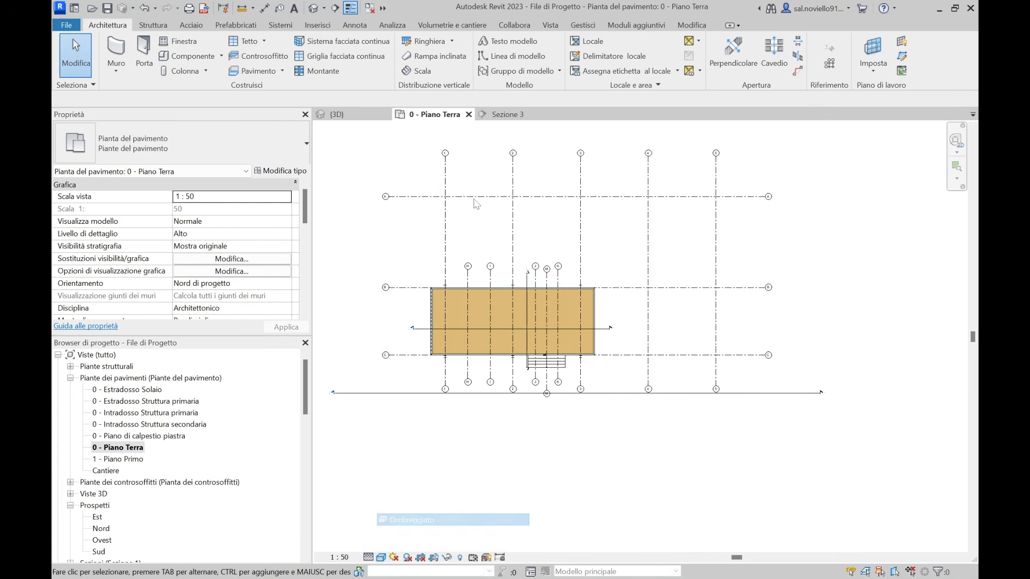
Step: Select the lower platform's elements and filter the selection to only the Pavimenti and Telaio strutturale (Altro) categories
drag(357, 201, 649, 414)
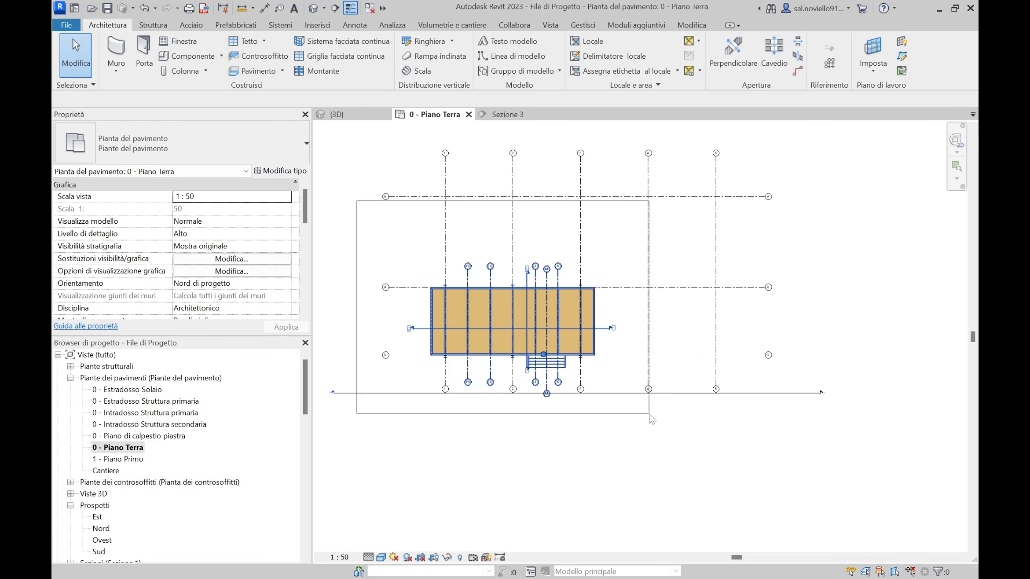
drag(649, 414, 649, 414)
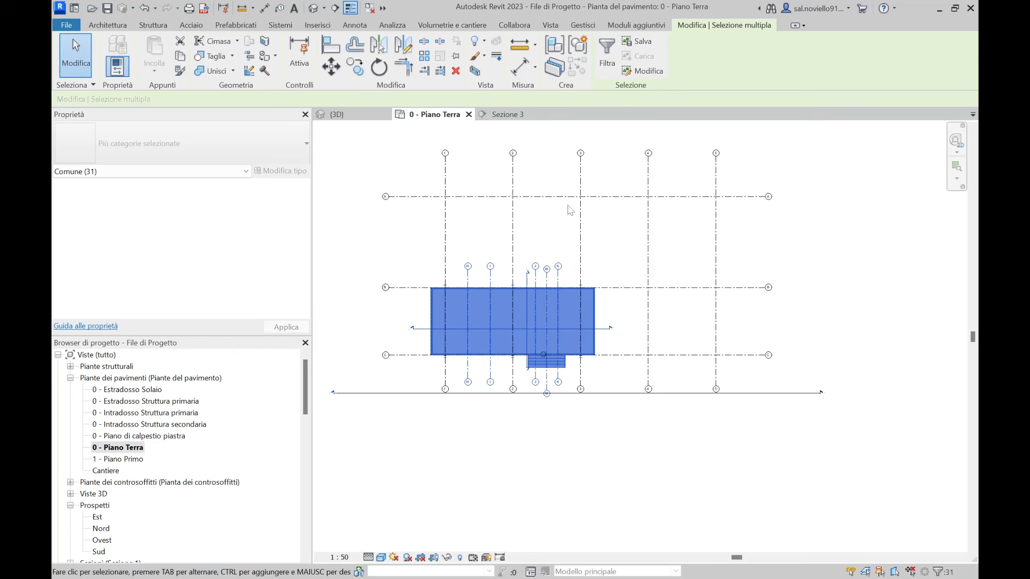
click(607, 61)
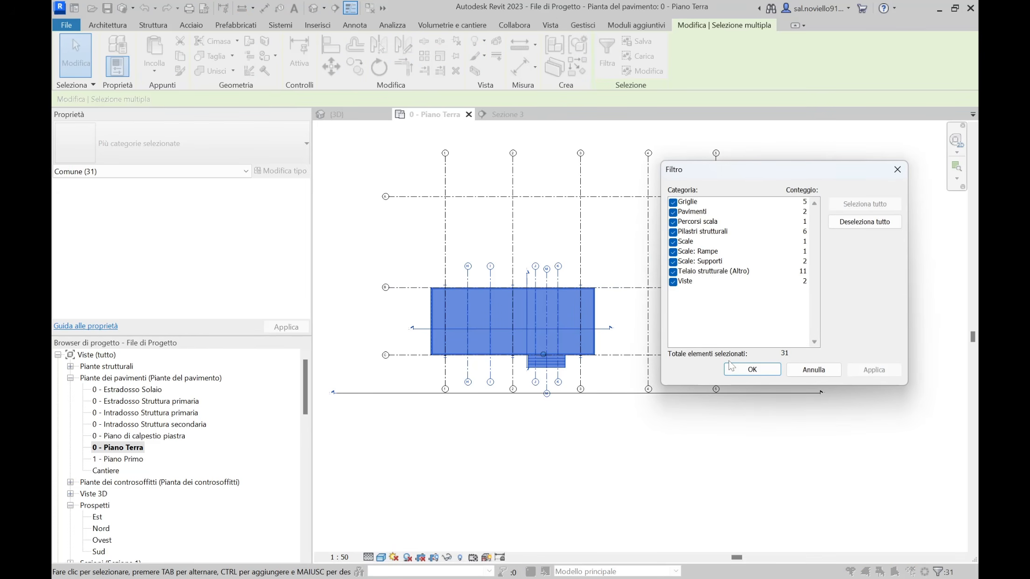
click(672, 262)
click(673, 252)
click(678, 243)
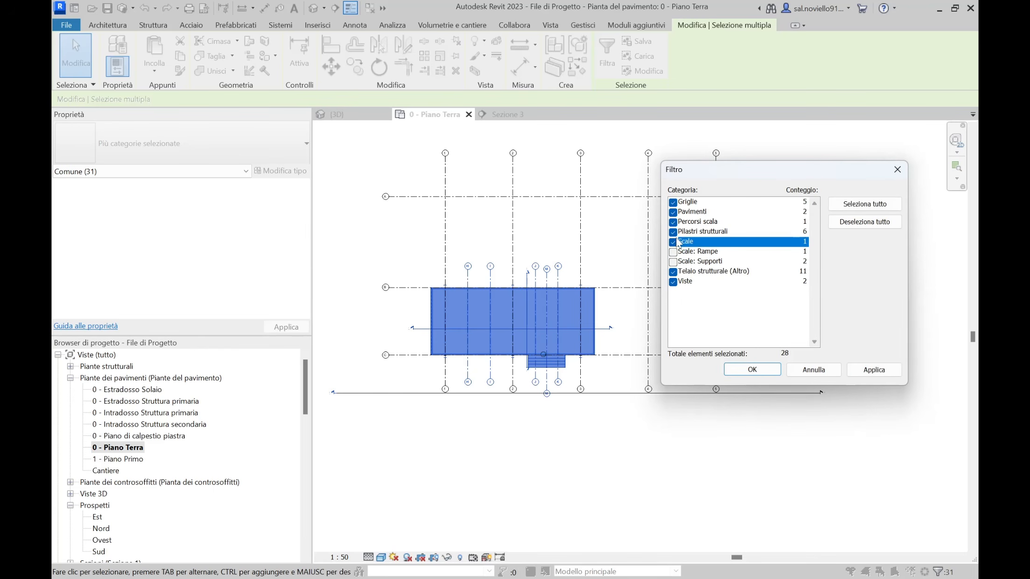
click(673, 231)
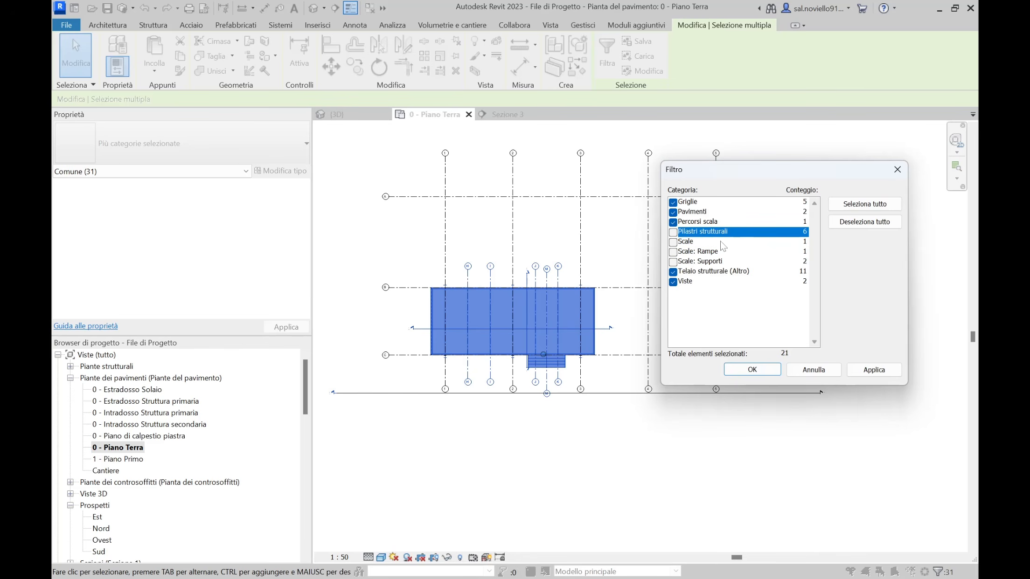
click(673, 222)
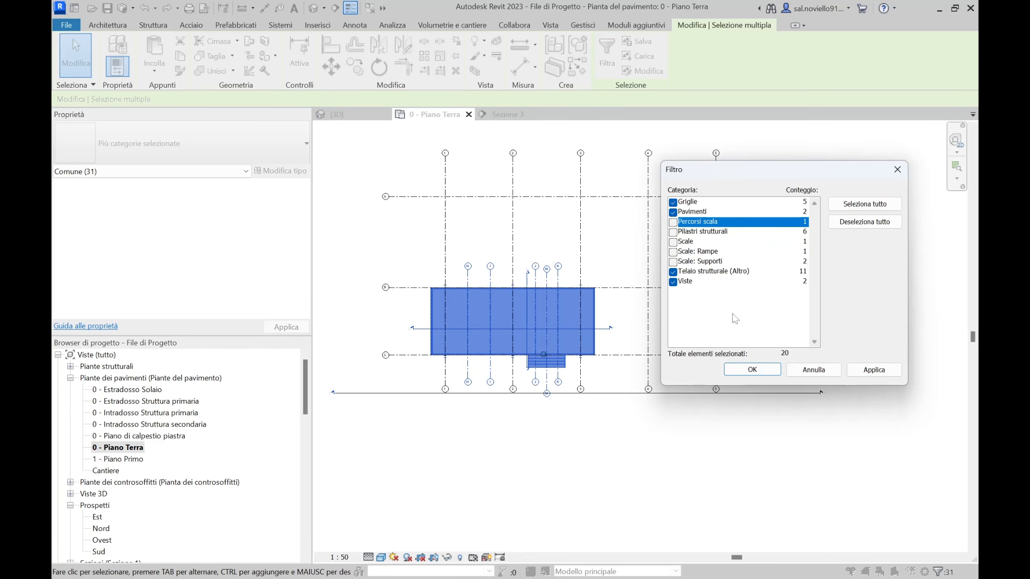
click(673, 202)
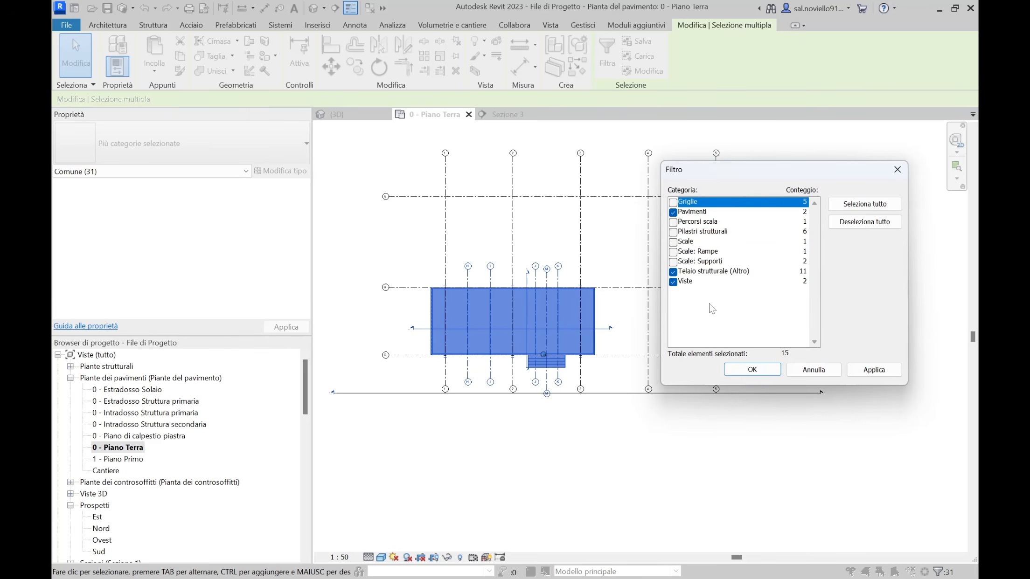
click(672, 281)
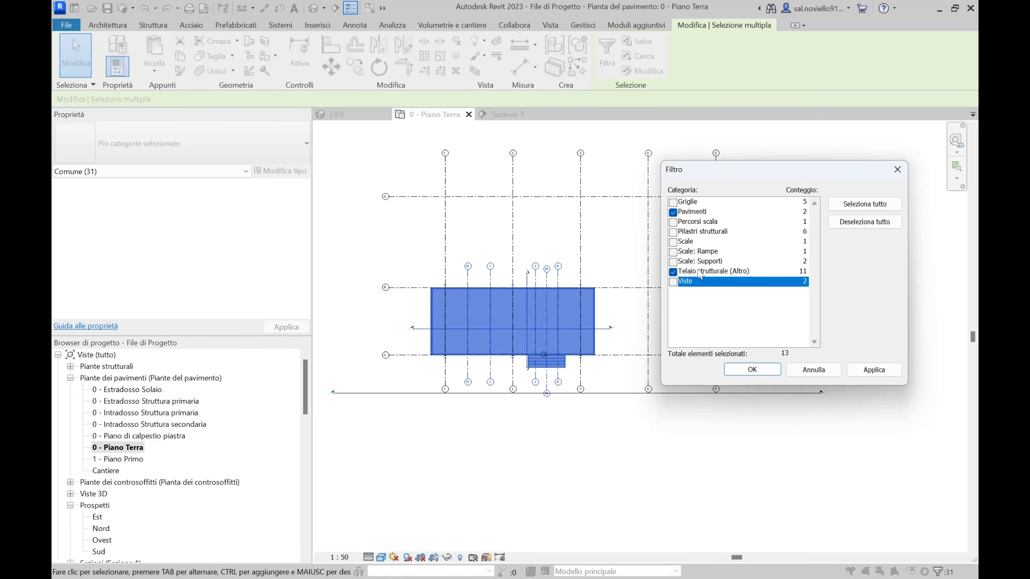
click(750, 370)
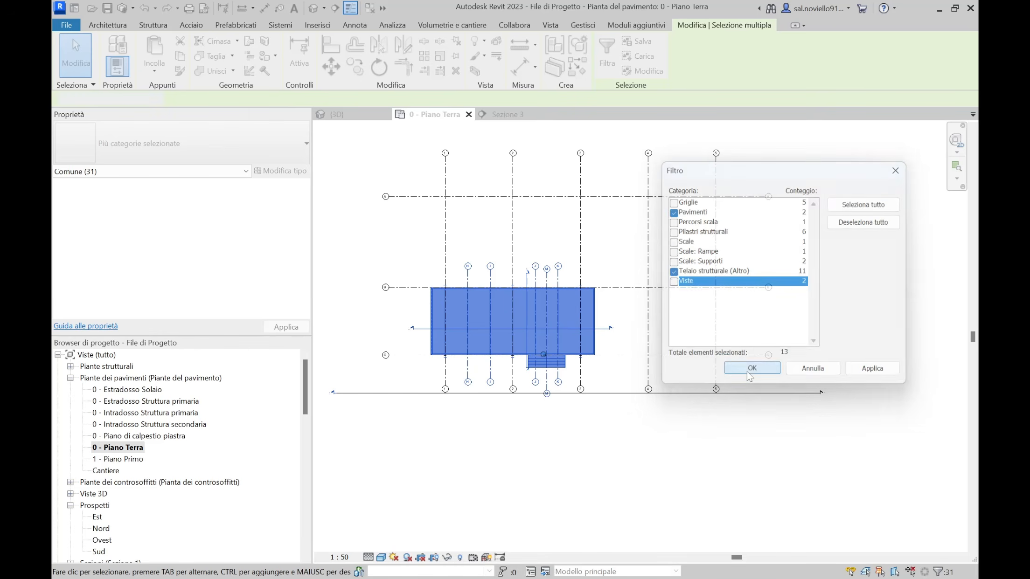
Step: Copy the selected floors and structural framing about 8.1 m straight up in plan, between grids A and B, and deselect
key(z)
key(f)
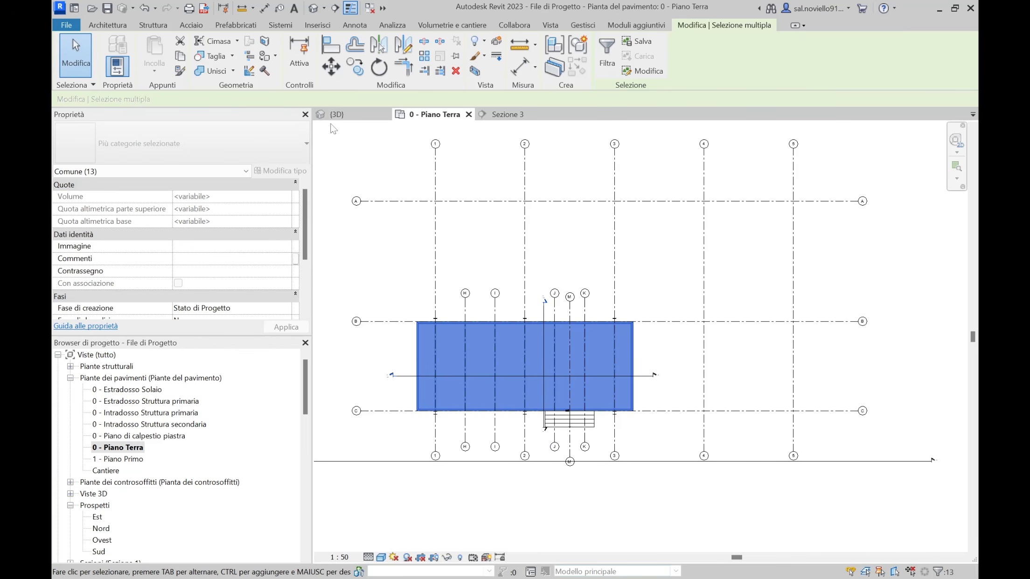
click(354, 68)
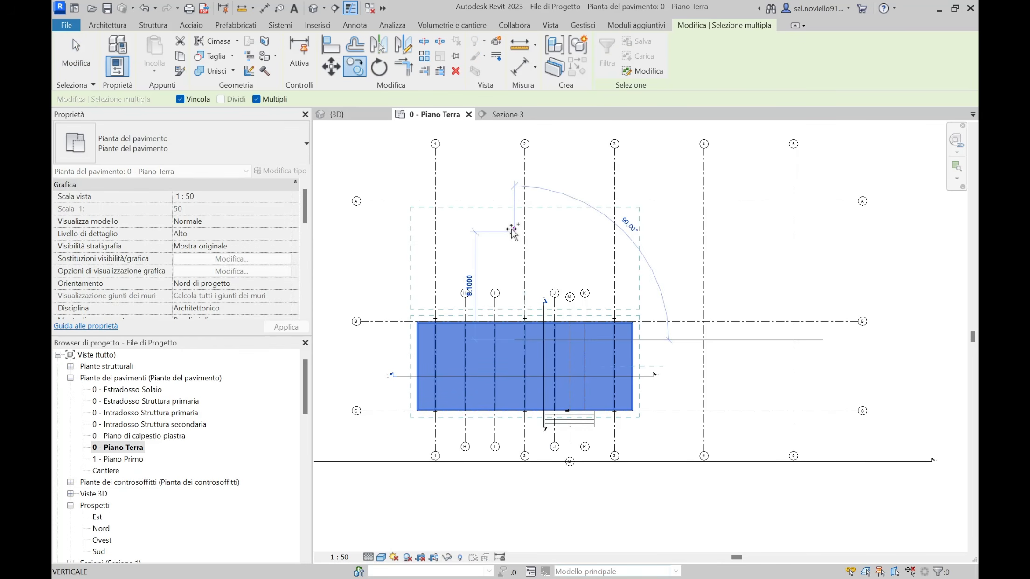
click(516, 234)
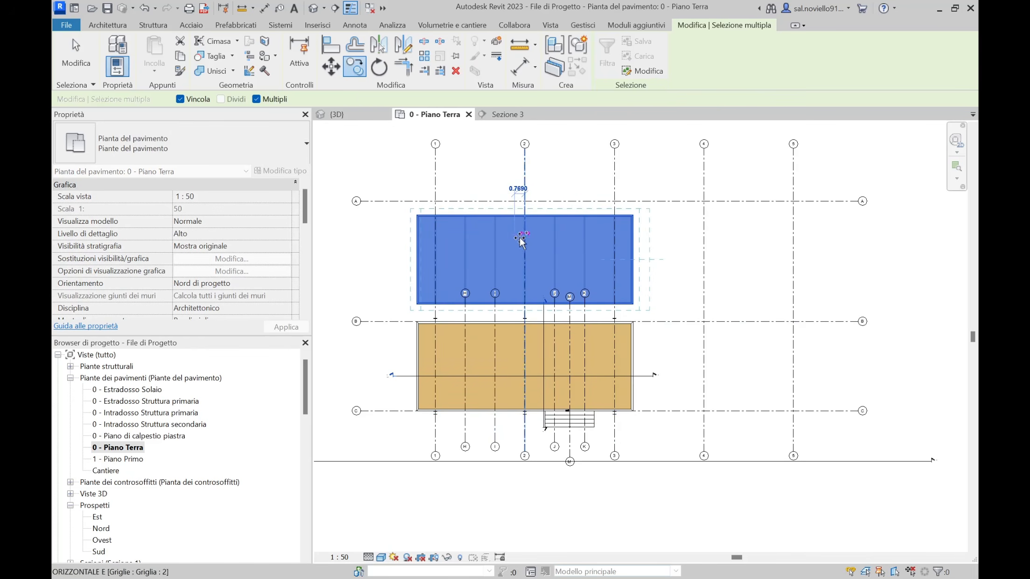
key(Escape)
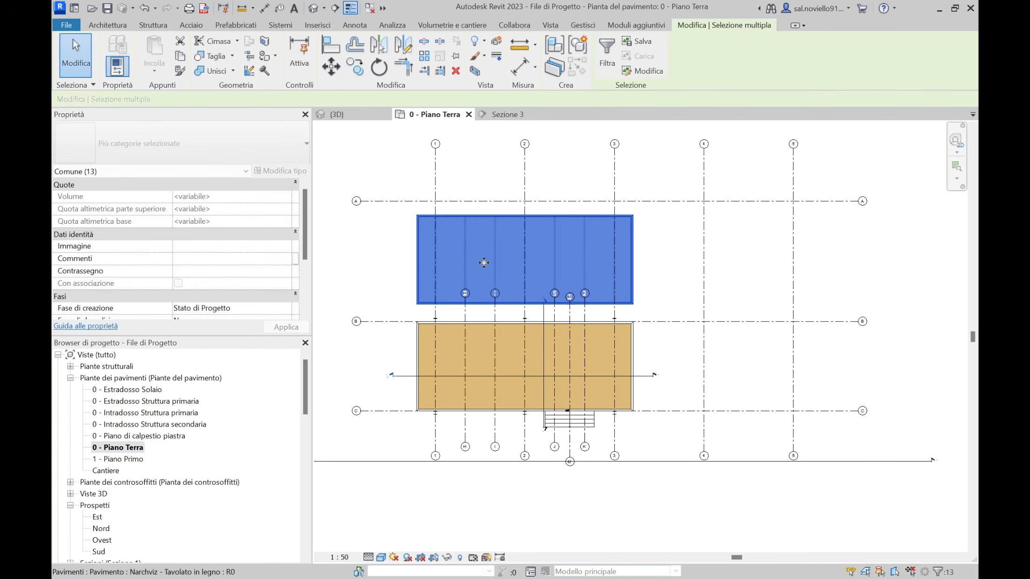
key(Escape)
key(z)
key(f)
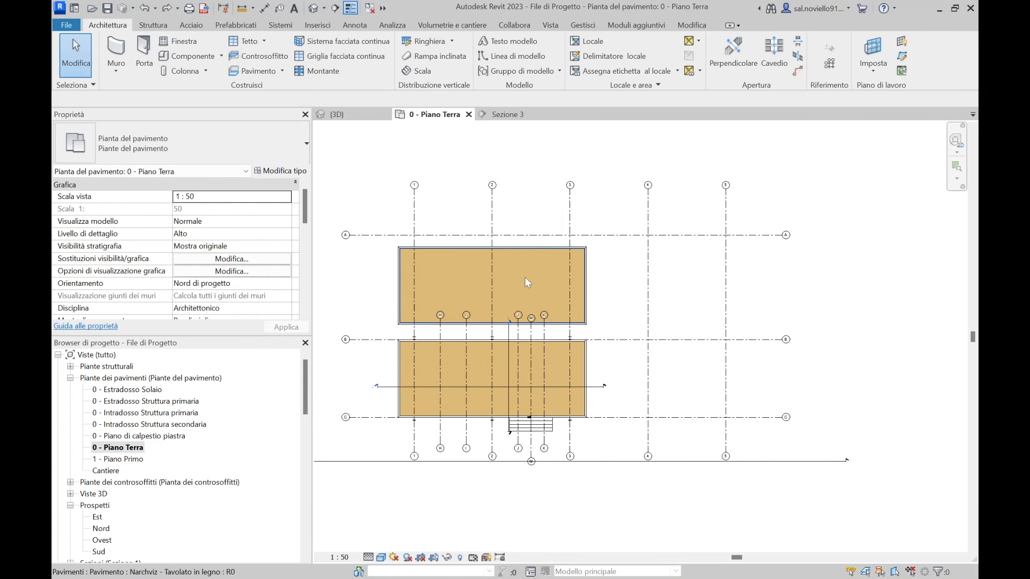
scroll(465, 268, up, 2)
Step: Select the copied platform and move it horizontally by one bay, from grid 1 to grid 2, and deselect
drag(354, 200, 631, 350)
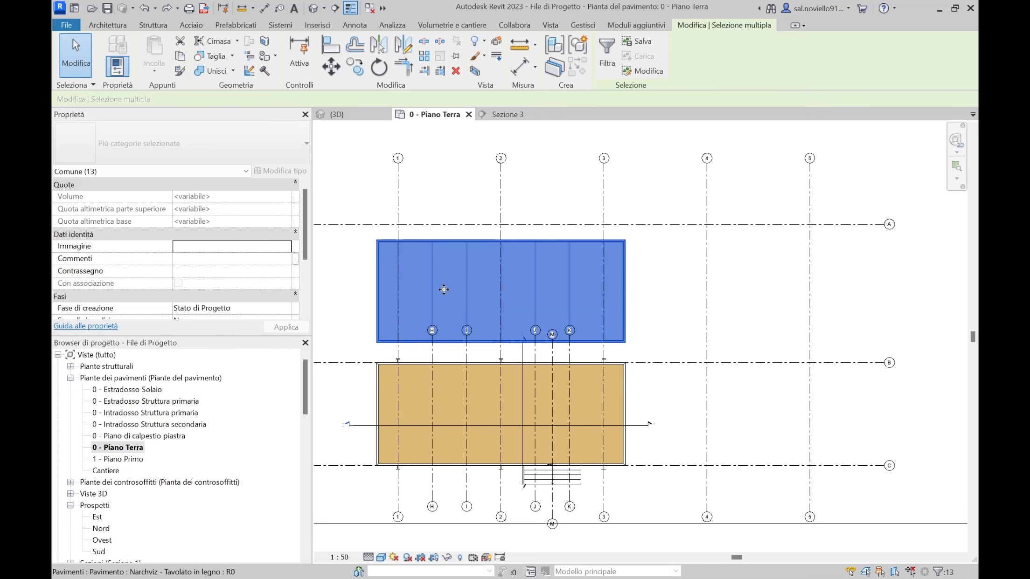
click(331, 66)
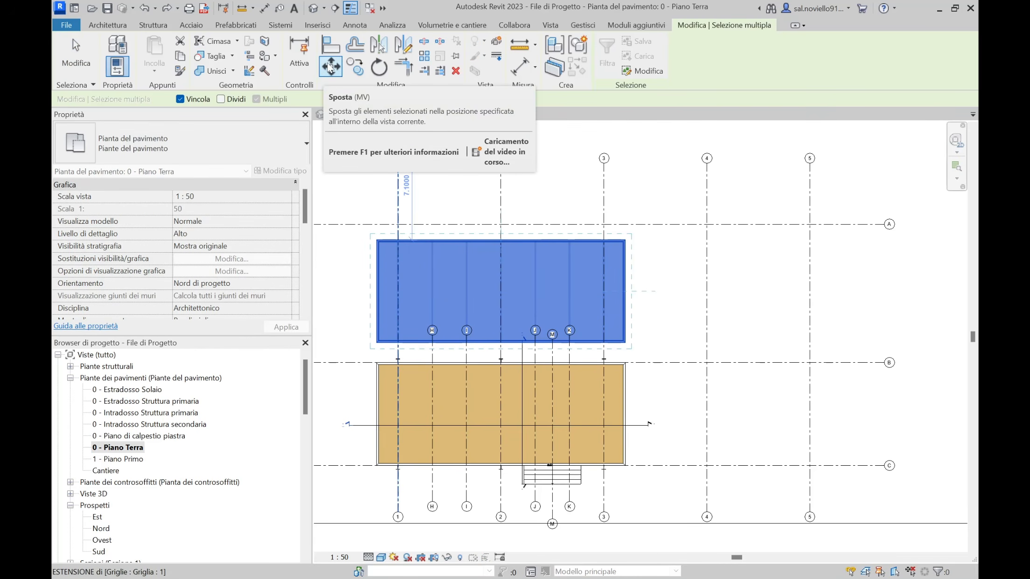
scroll(401, 233, up, 3)
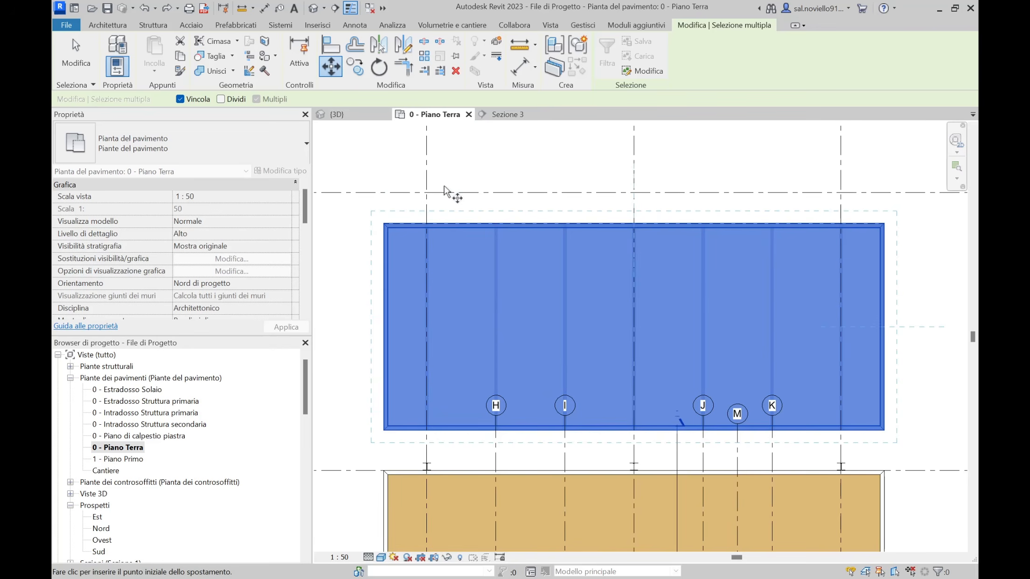
scroll(444, 191, down, 3)
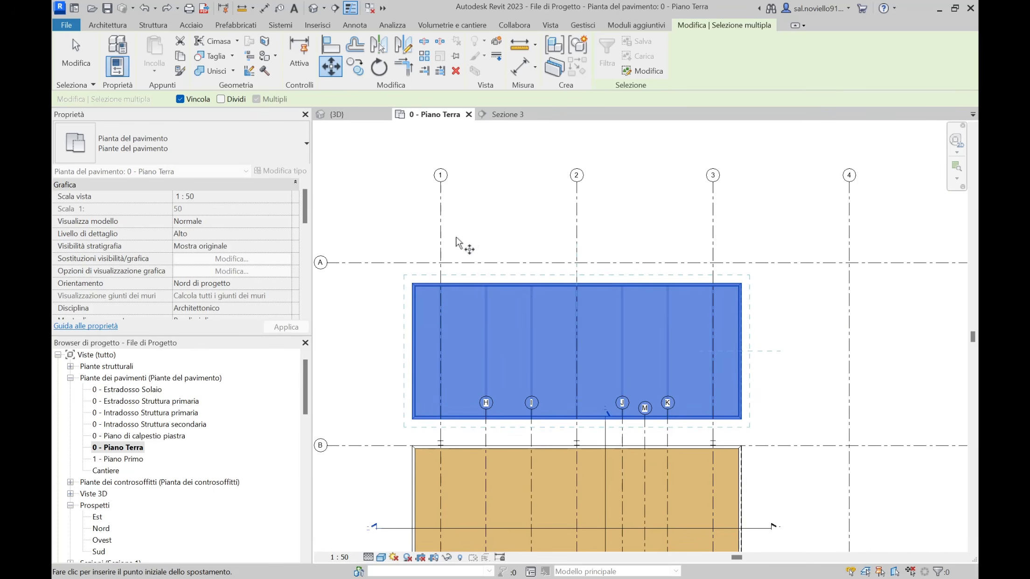
scroll(434, 249, up, 2)
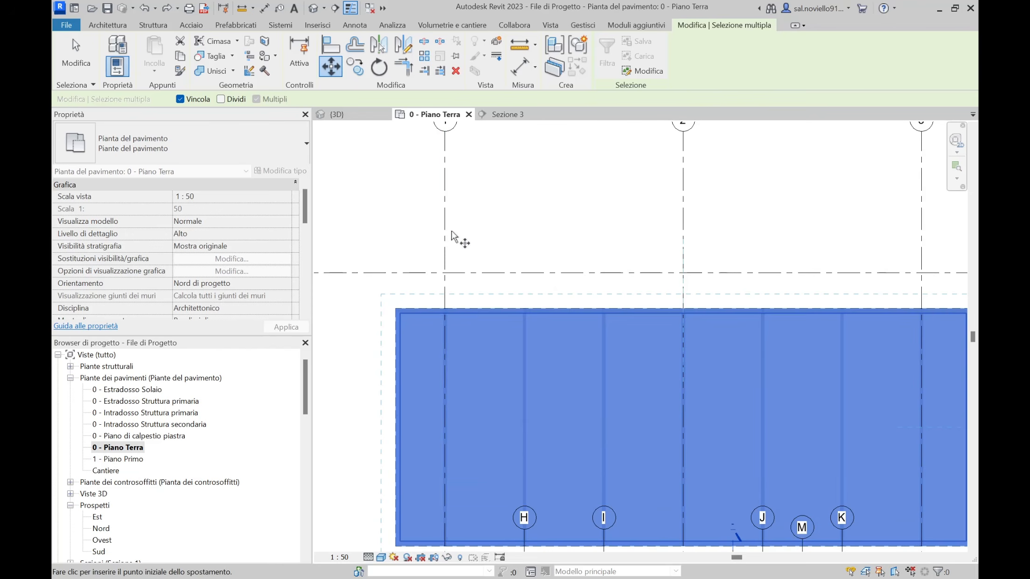
click(445, 254)
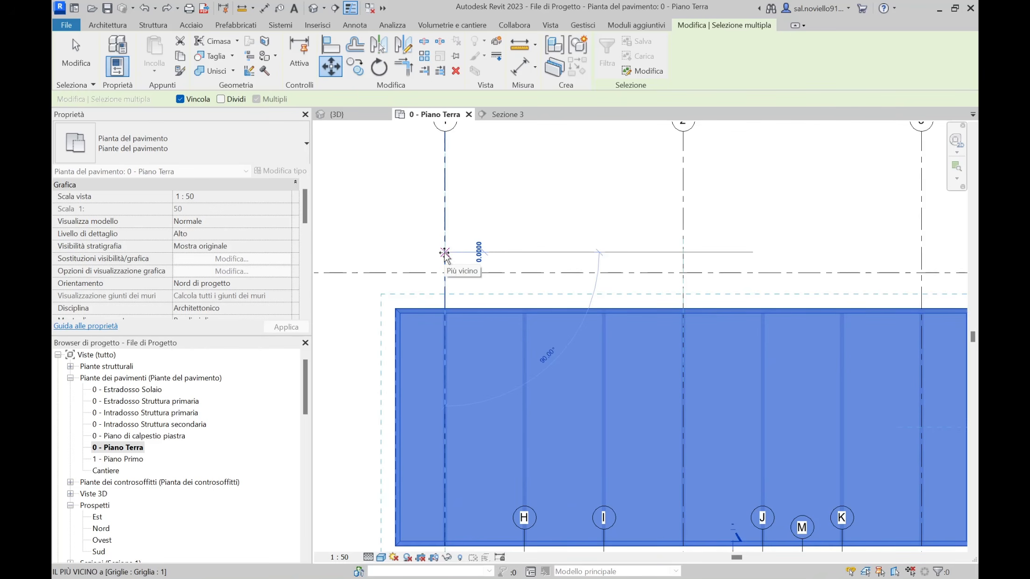
click(425, 306)
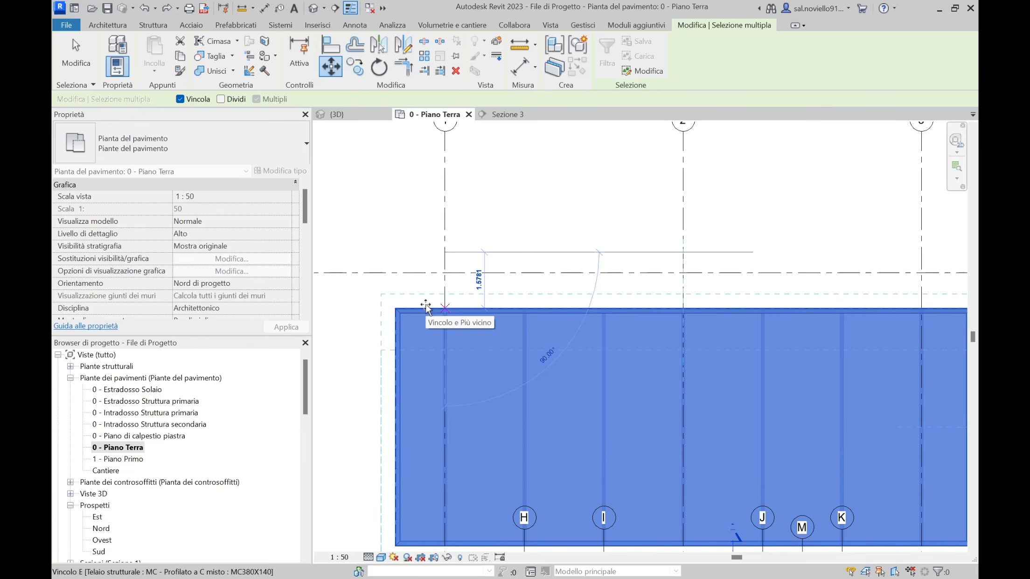
scroll(426, 306, down, 4)
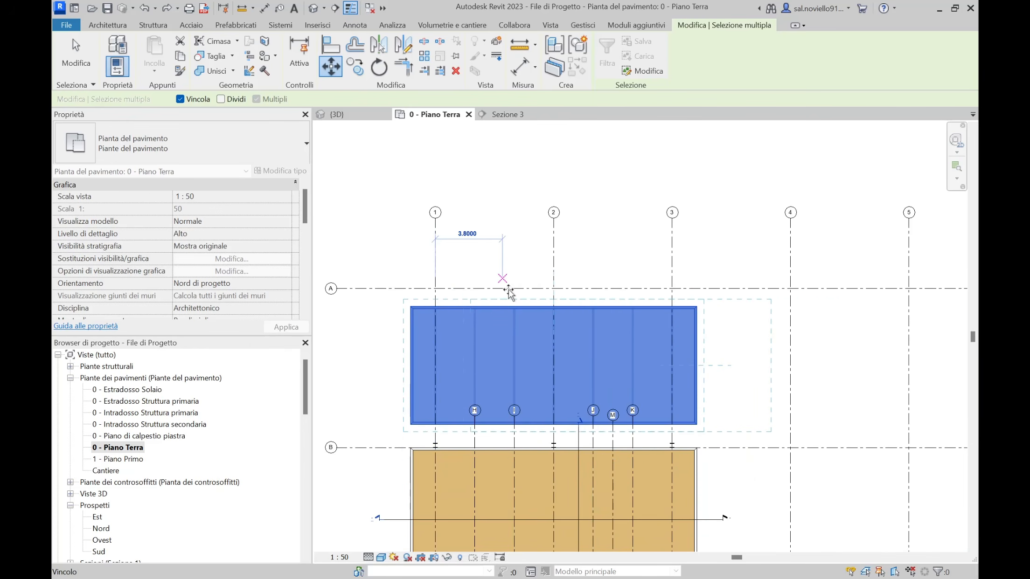
middle_drag(567, 288, 475, 248)
scroll(476, 248, up, 2)
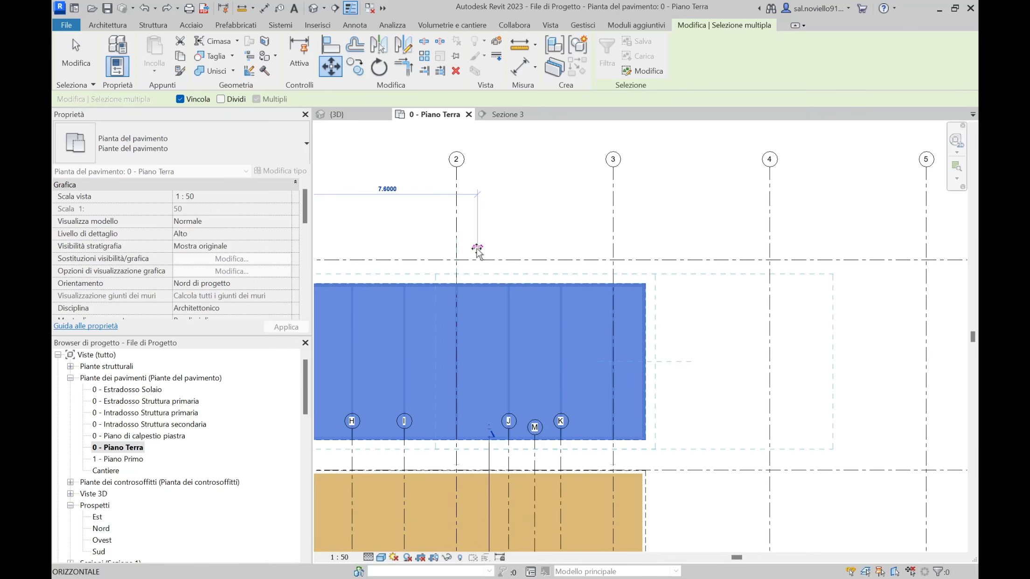
click(456, 243)
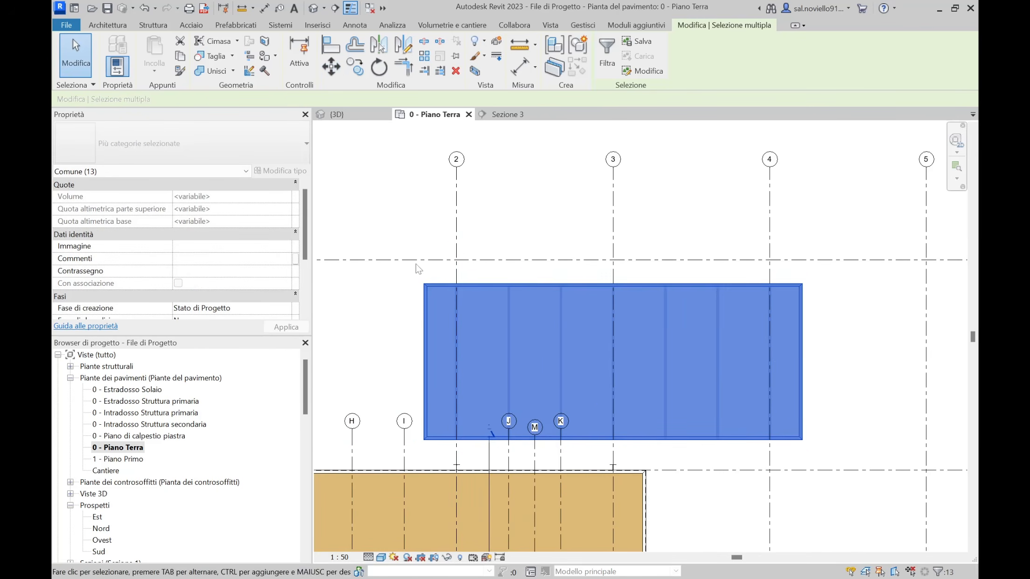
scroll(387, 262, down, 2)
click(849, 368)
Step: Align the outer face of the copied platform's upper edge beam to grid A
key(a)
key(l)
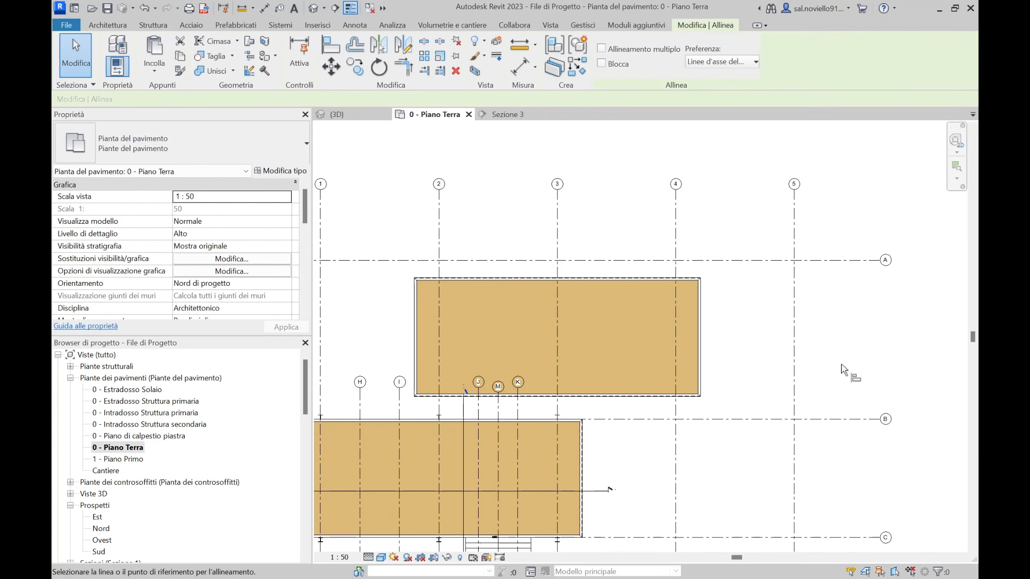
scroll(746, 320, up, 2)
middle_drag(747, 322, 623, 309)
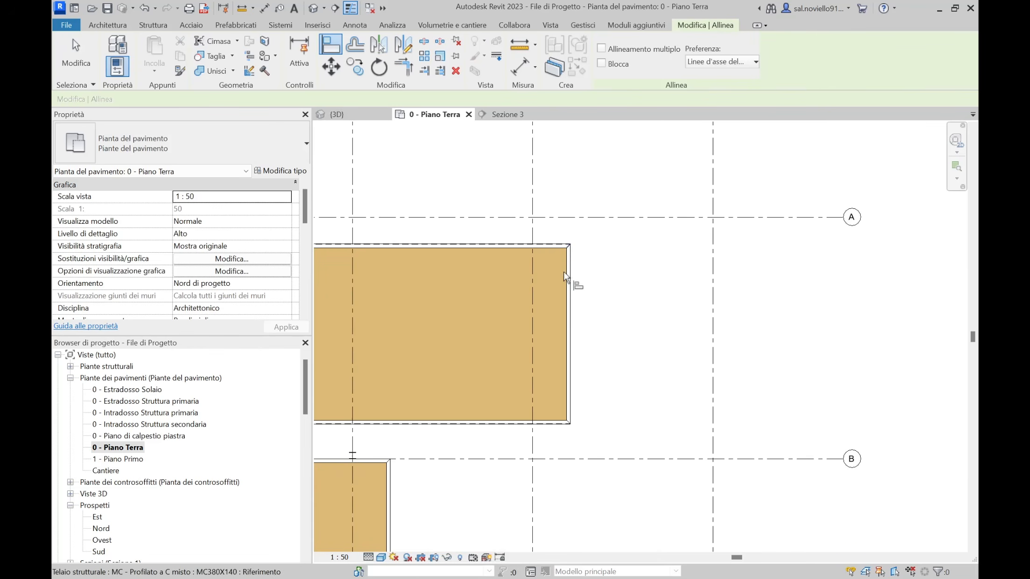
scroll(583, 303, down, 1)
middle_drag(366, 174, 521, 246)
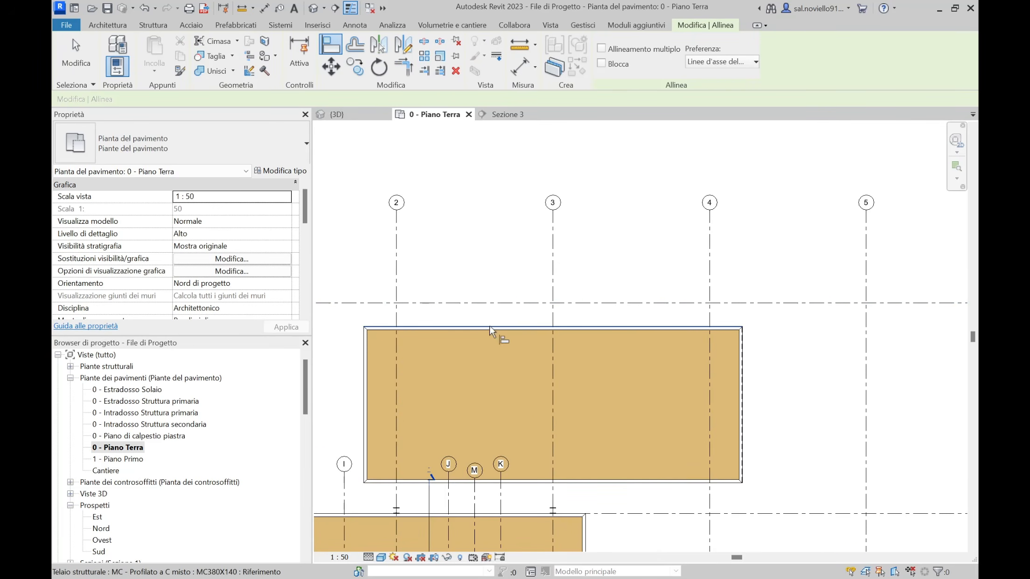
click(496, 302)
scroll(495, 302, down, 1)
middle_drag(322, 313, 484, 309)
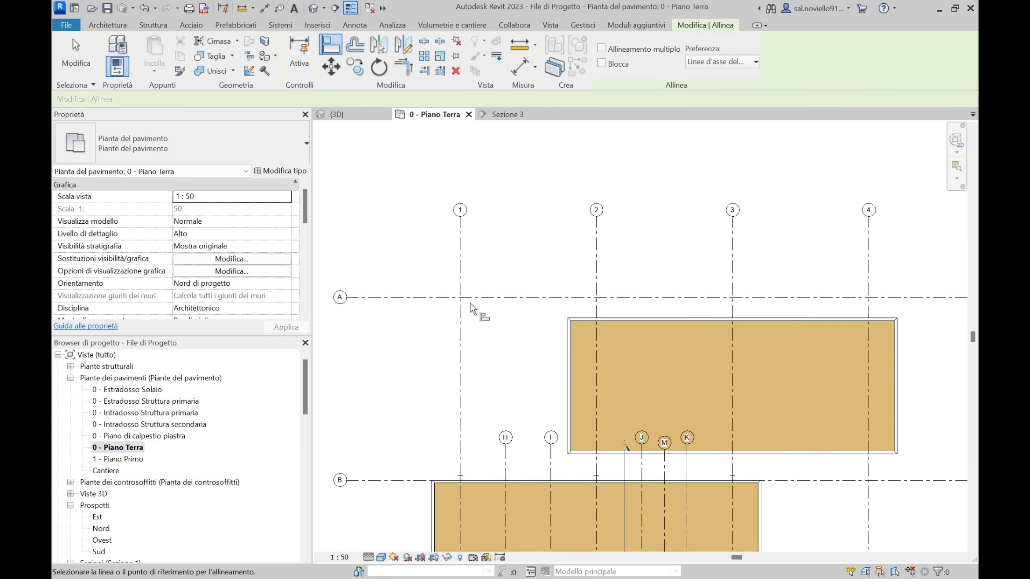
key(ctrl)
scroll(778, 321, up, 2)
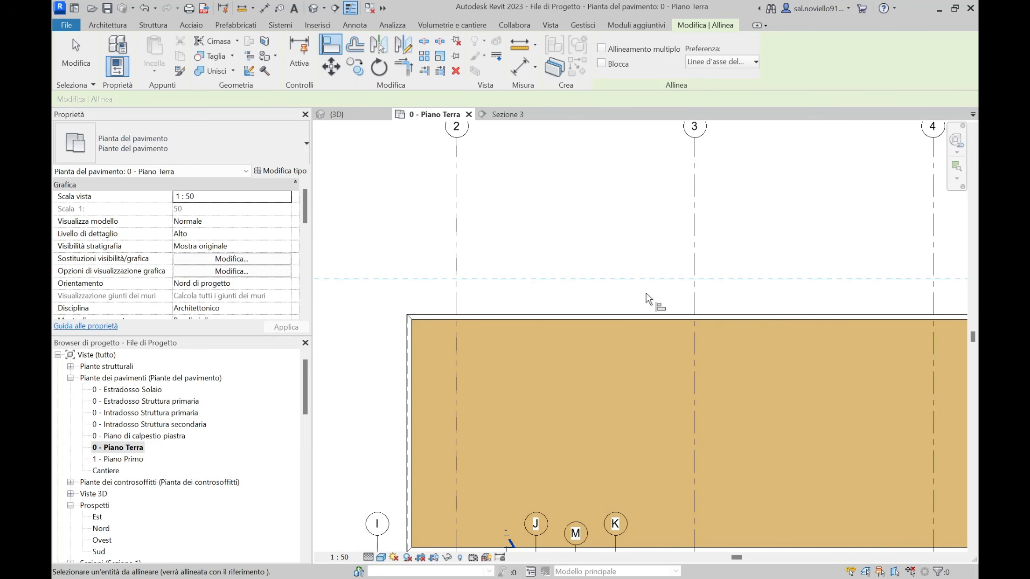
click(648, 315)
scroll(583, 324, down, 2)
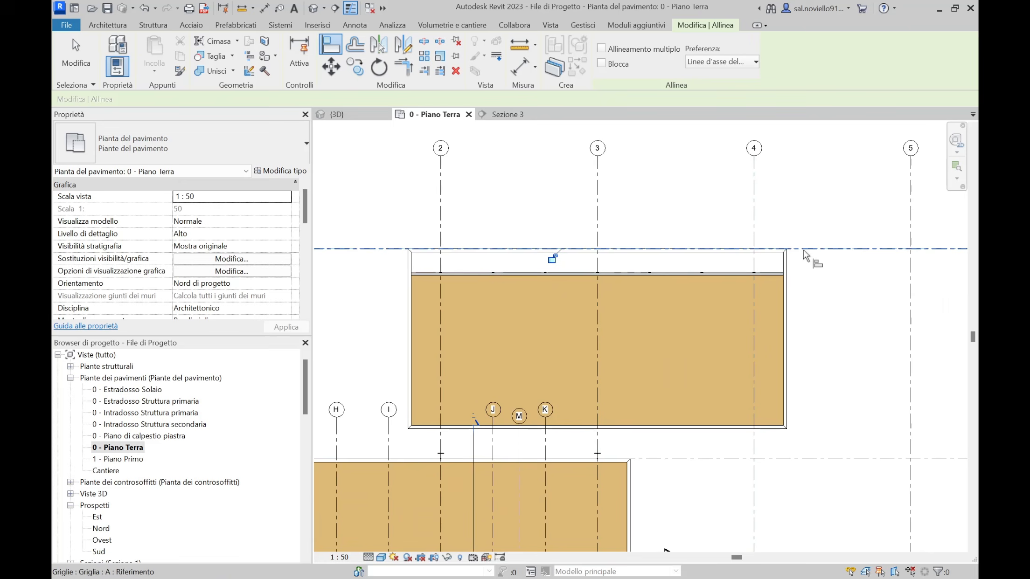
key(Escape)
key(Escape)
Step: Move the MC380X140 beam at the copied platform's end near grid 4 by one bay, from grid 4 to grid 5
middle_drag(802, 205, 633, 205)
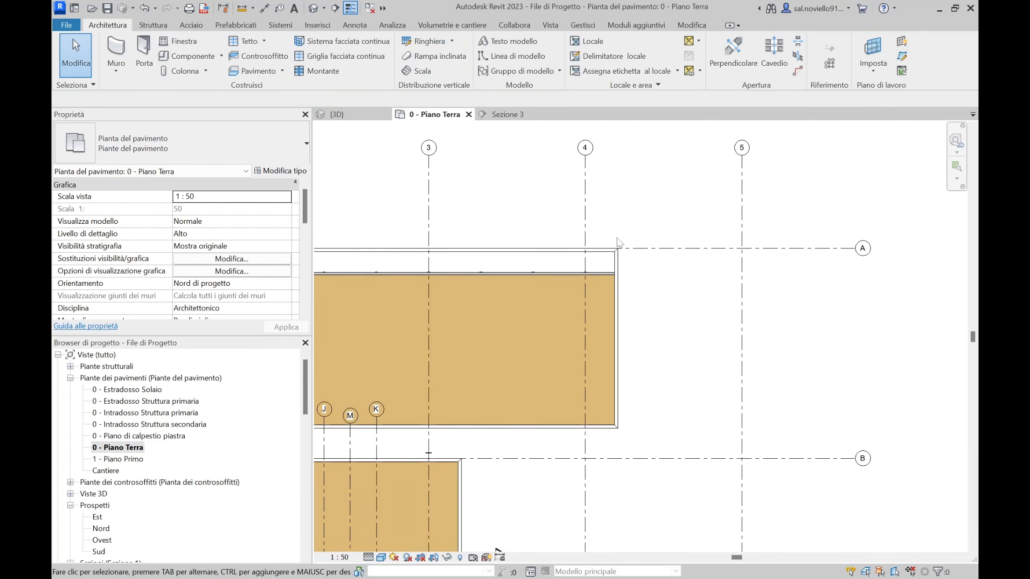
click(618, 326)
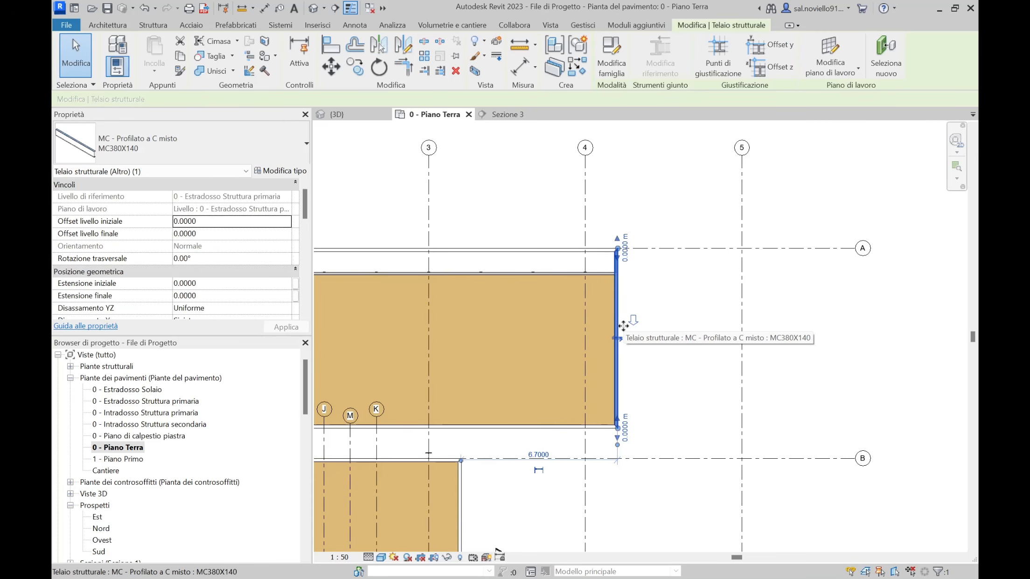
key(m)
key(v)
click(578, 238)
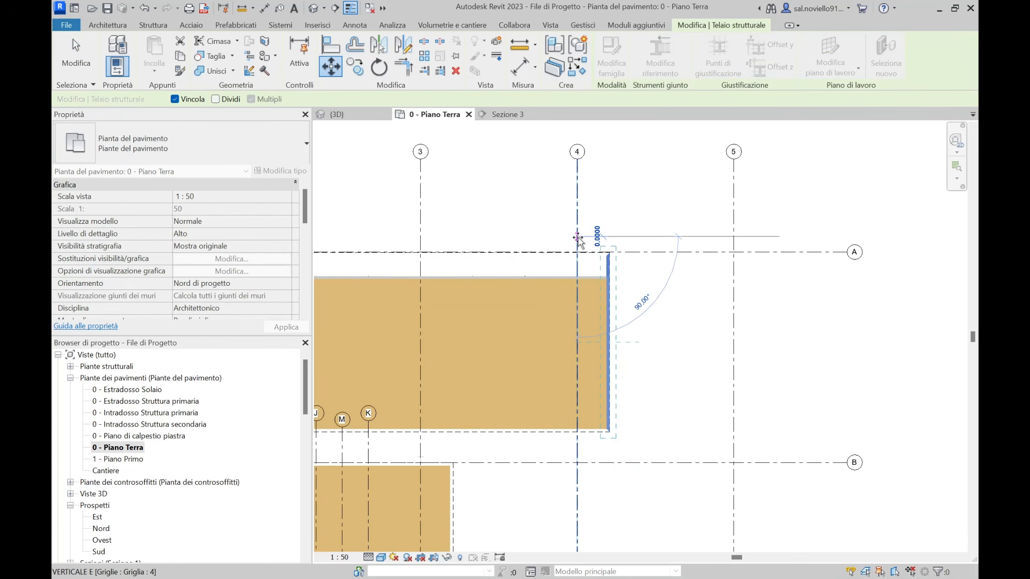
middle_drag(578, 238, 505, 250)
click(662, 251)
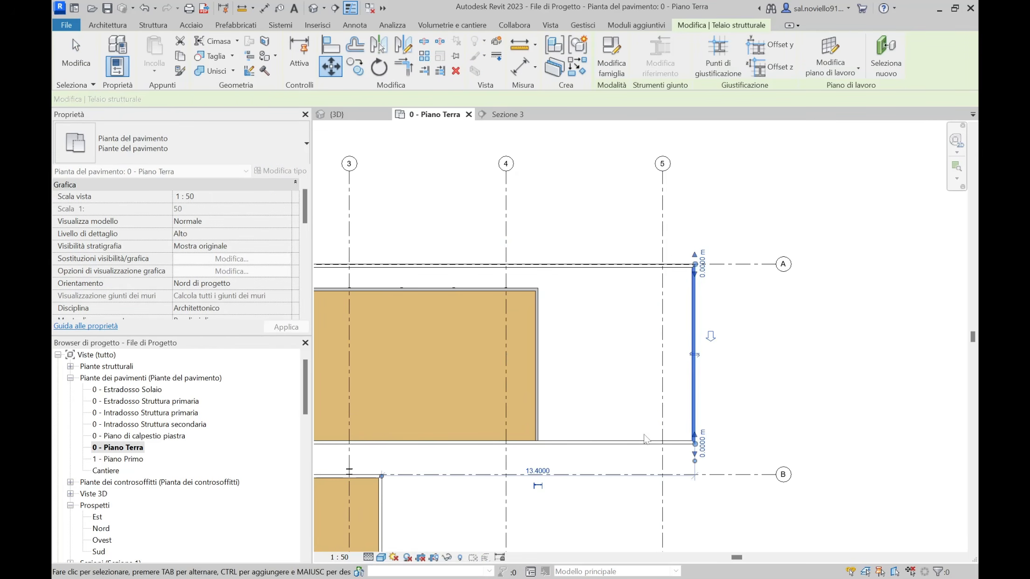
scroll(426, 274, down, 2)
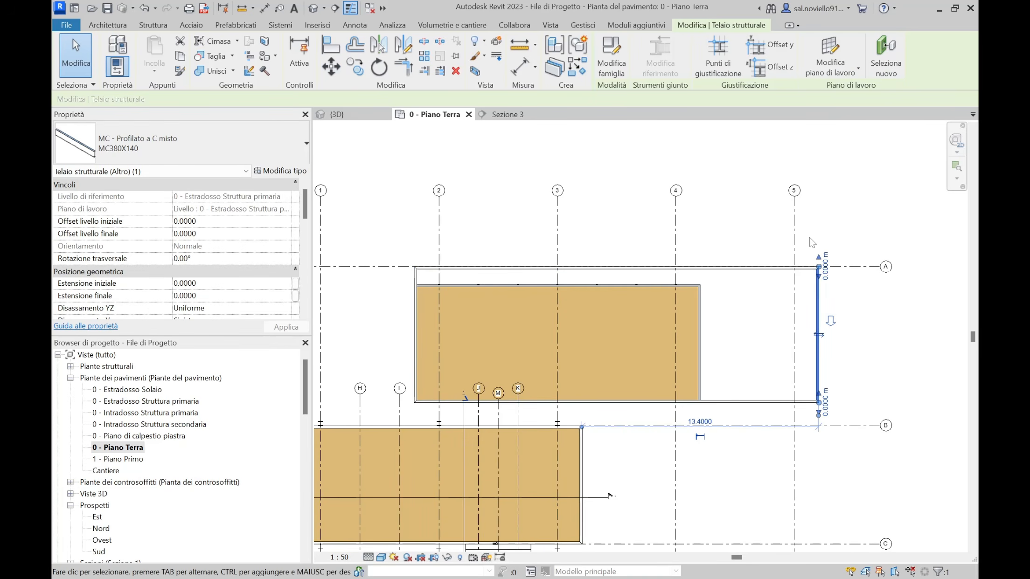
Step: Deselect the end beam and examine how the upper and lower platforms sit against grids A, B and C
scroll(538, 303, down, 1)
middle_drag(538, 303, 689, 218)
scroll(535, 391, up, 3)
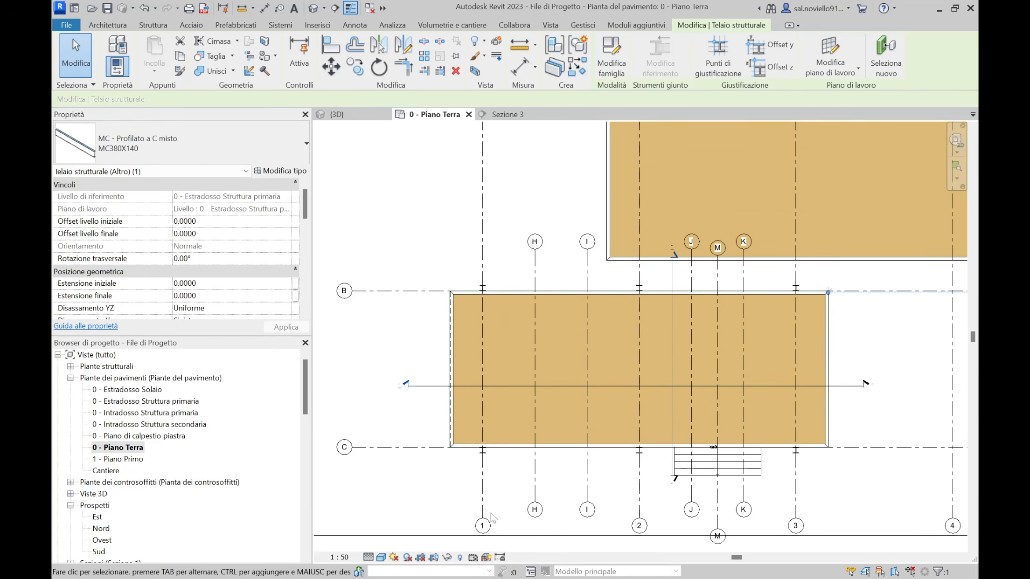
scroll(810, 524, down, 3)
middle_drag(809, 523, 513, 487)
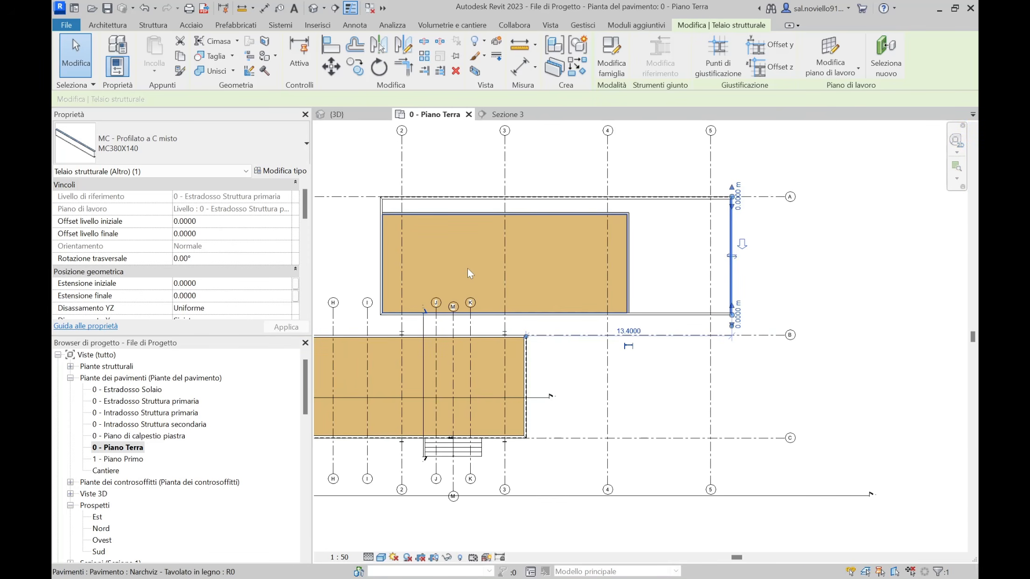
key(Escape)
scroll(411, 319, up, 2)
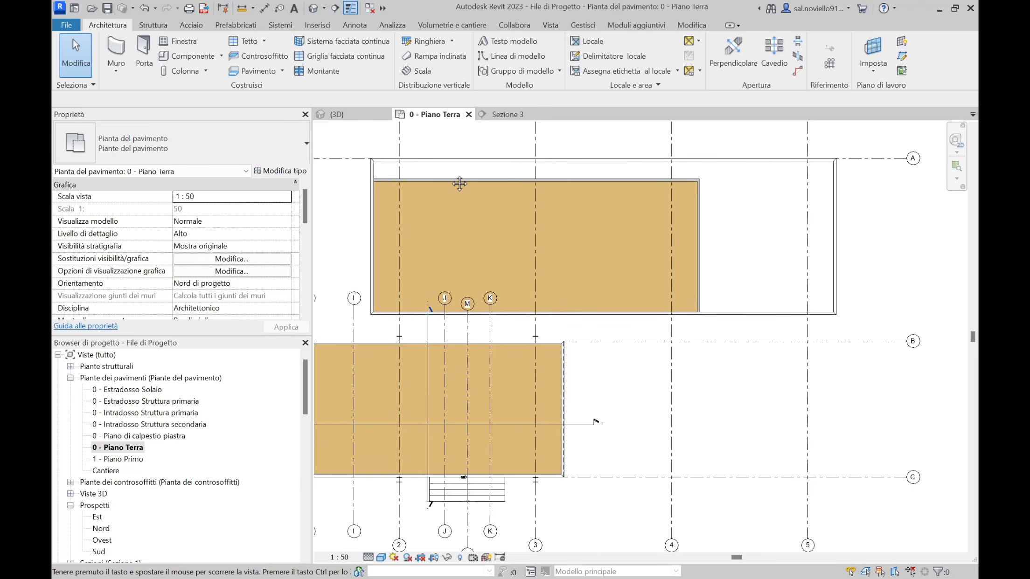
middle_drag(460, 184, 454, 191)
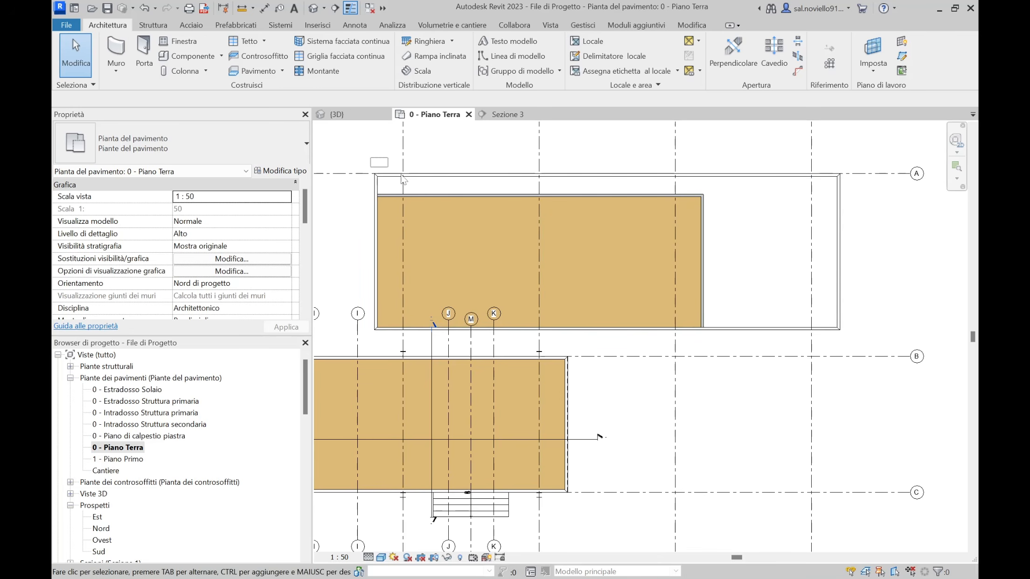
drag(370, 157, 649, 327)
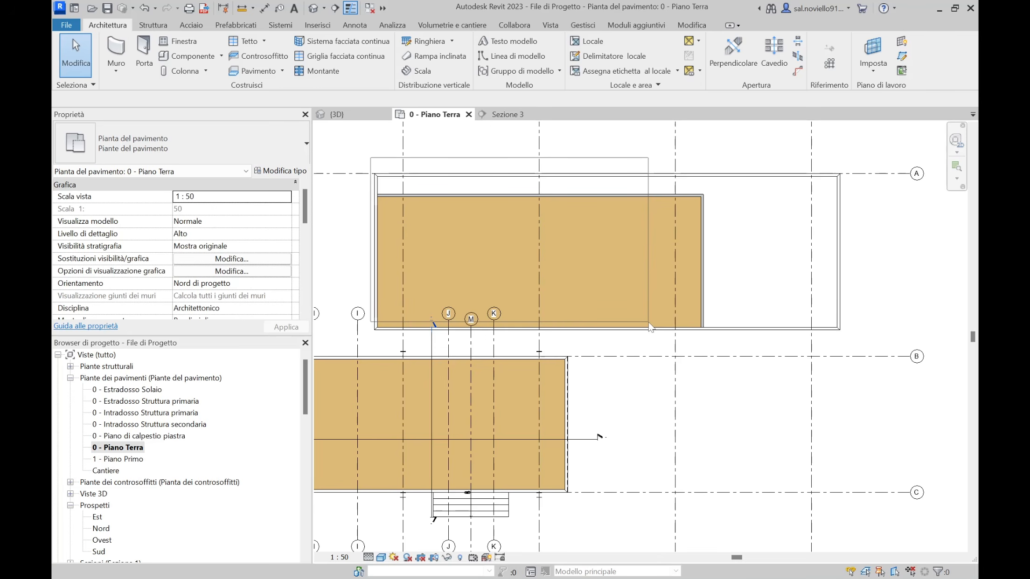
drag(651, 326, 650, 327)
Step: Select the upper platform's Narchviz - Solaio piastra floor and open its boundary for editing
scroll(471, 453, up, 5)
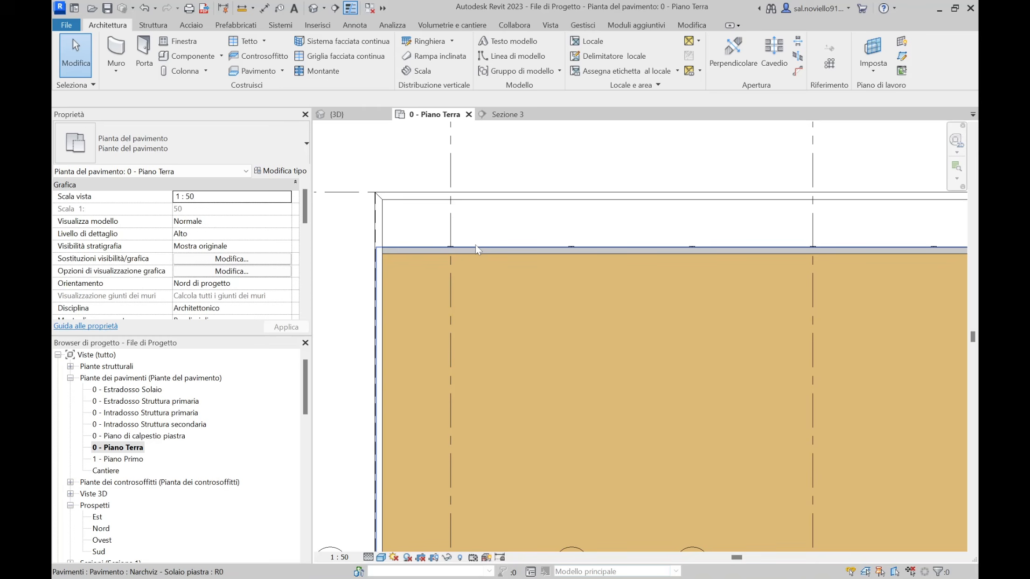
click(490, 248)
click(493, 241)
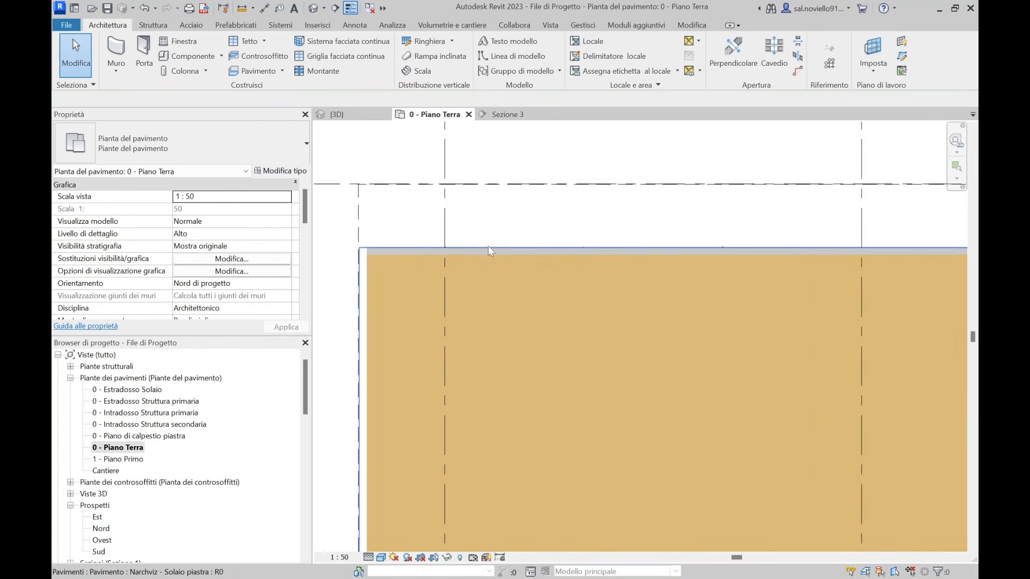
scroll(487, 246, up, 2)
click(487, 247)
scroll(461, 251, down, 3)
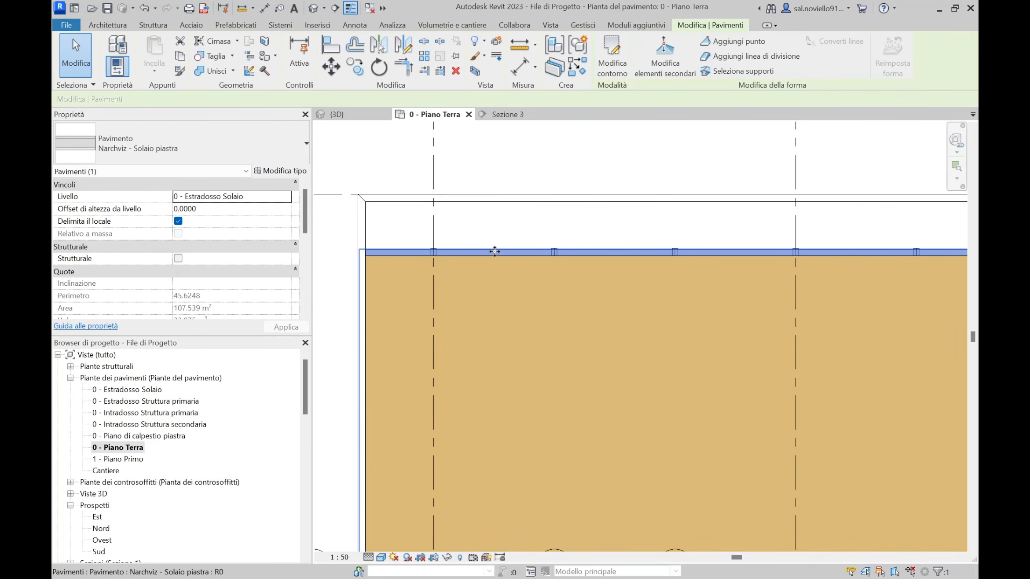
scroll(462, 280, down, 2)
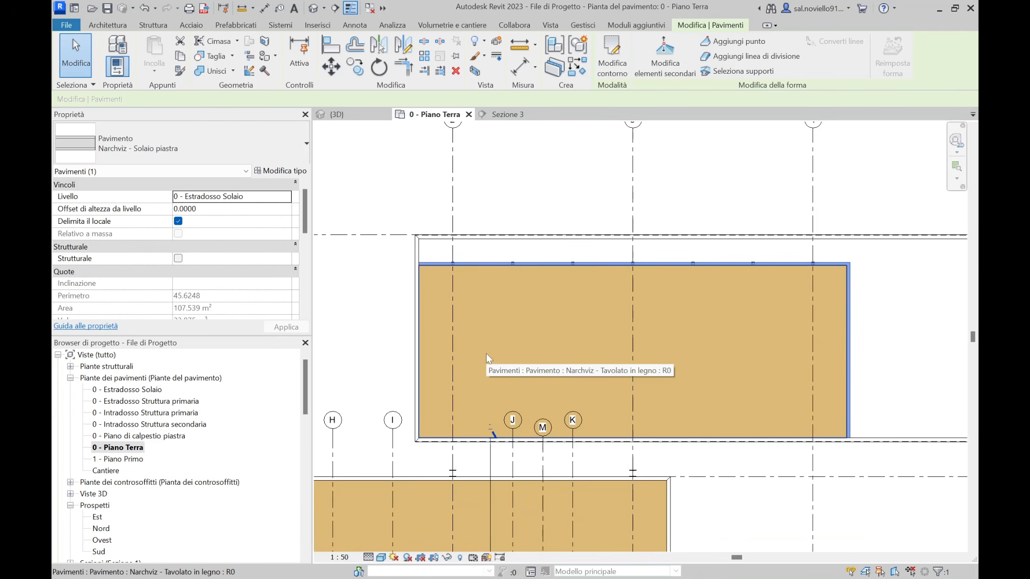
scroll(423, 236, up, 2)
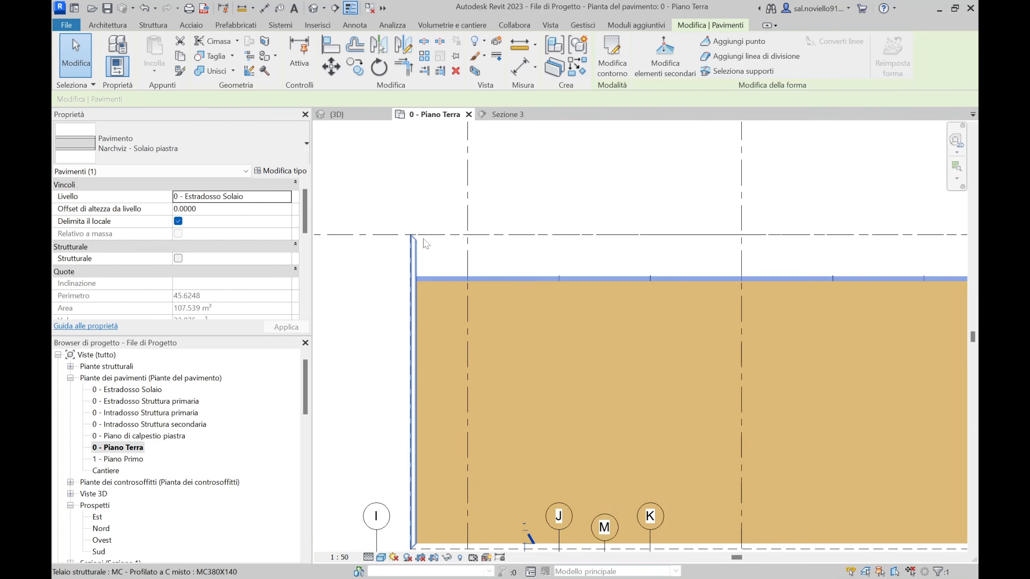
click(611, 64)
scroll(355, 264, up, 4)
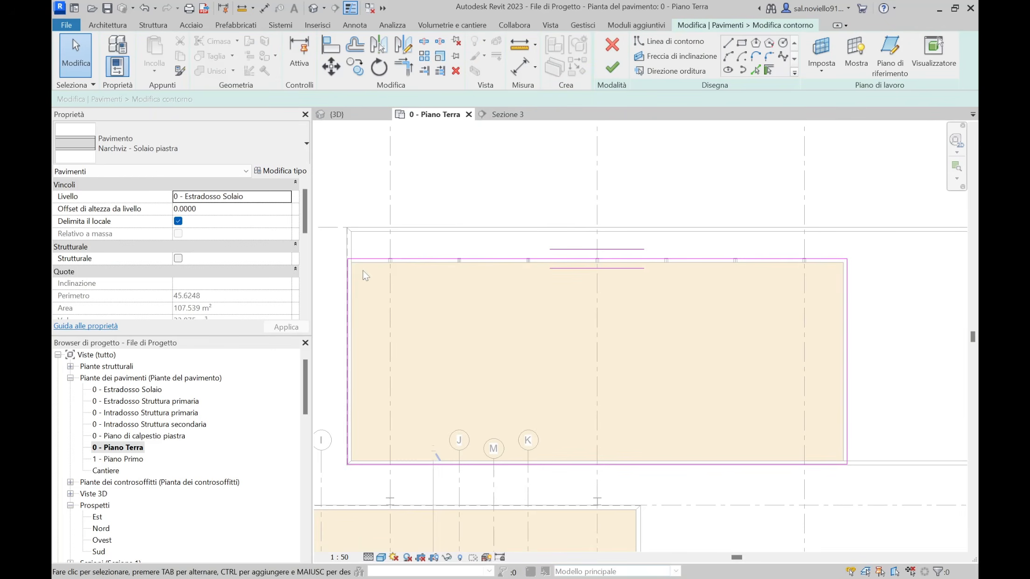
Step: Align the floor boundary's upper line to the platform's edge beam along grid A
key(a)
key(l)
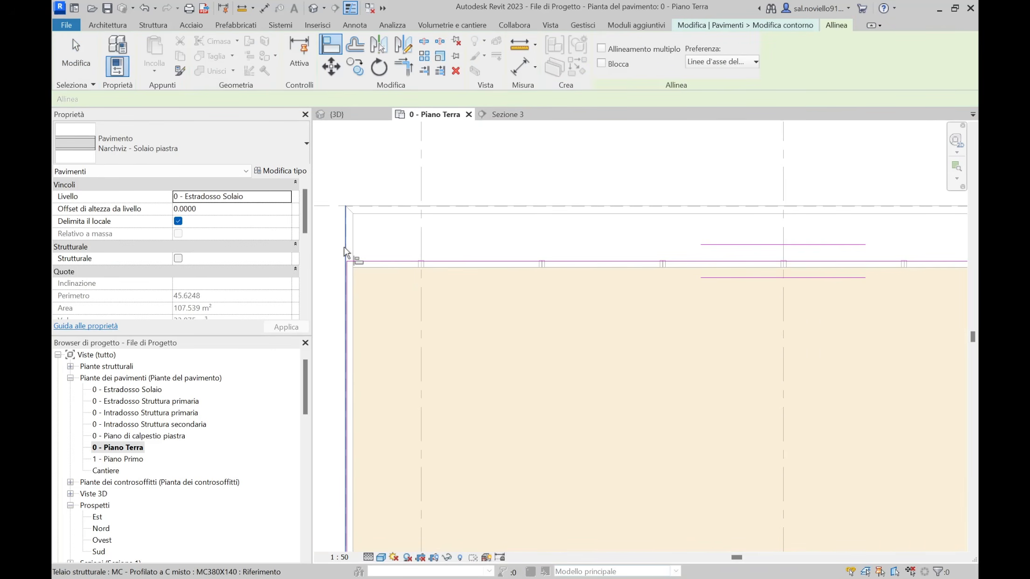
scroll(343, 247, up, 3)
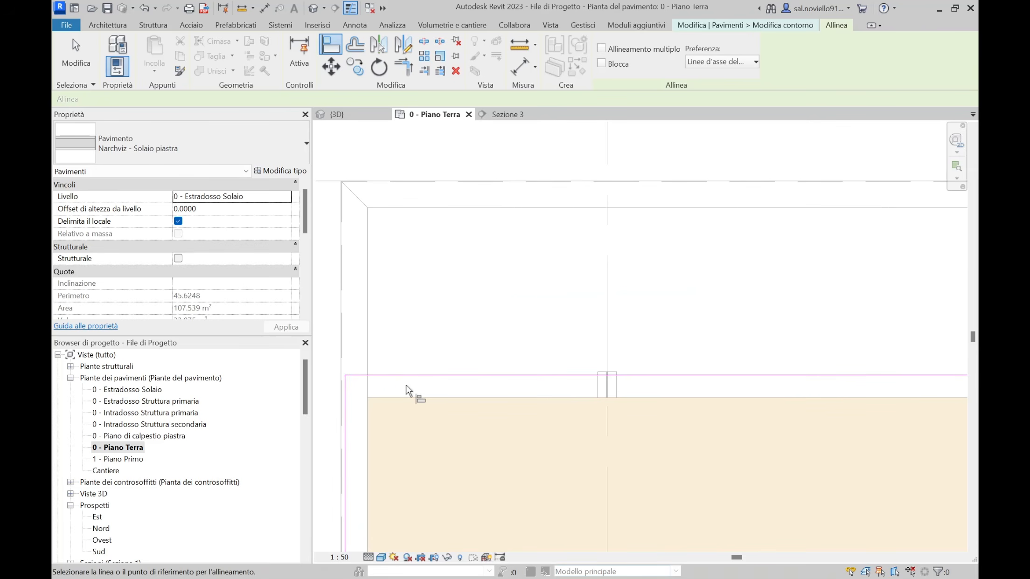
scroll(363, 196, up, 2)
click(411, 181)
scroll(443, 257, down, 2)
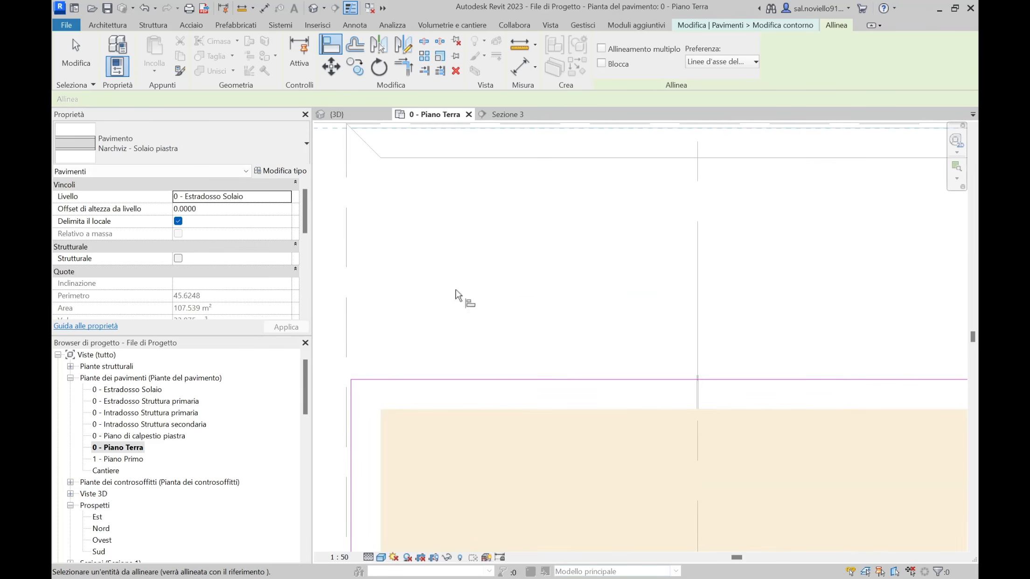
click(458, 381)
scroll(420, 237, down, 3)
scroll(564, 266, down, 1)
Step: Align the floor boundary's end line to the MC380X140 end beam just beyond grid 5
middle_drag(727, 284, 536, 273)
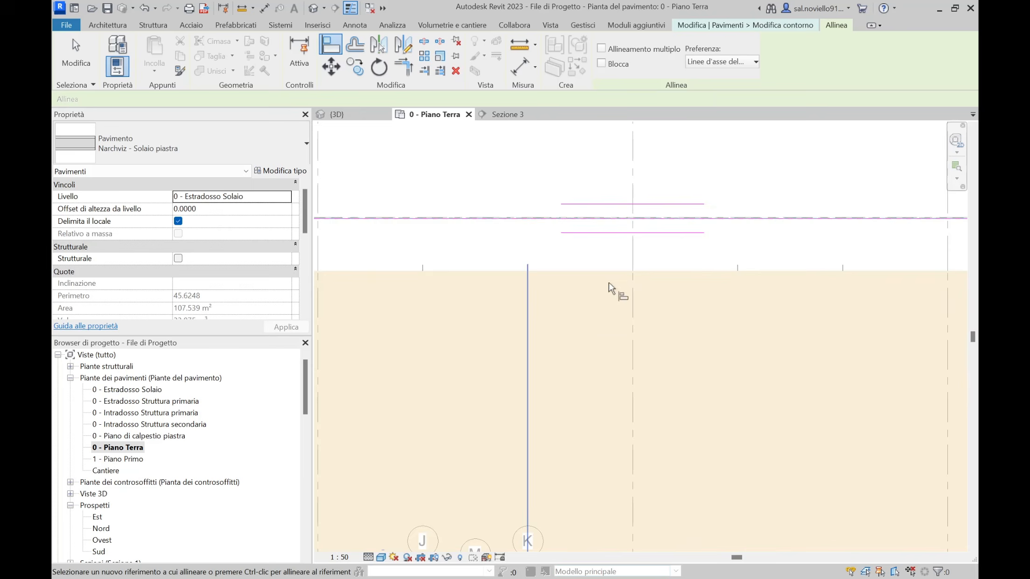
middle_drag(867, 296, 467, 308)
middle_drag(725, 305, 608, 290)
scroll(721, 261, up, 4)
scroll(694, 226, up, 3)
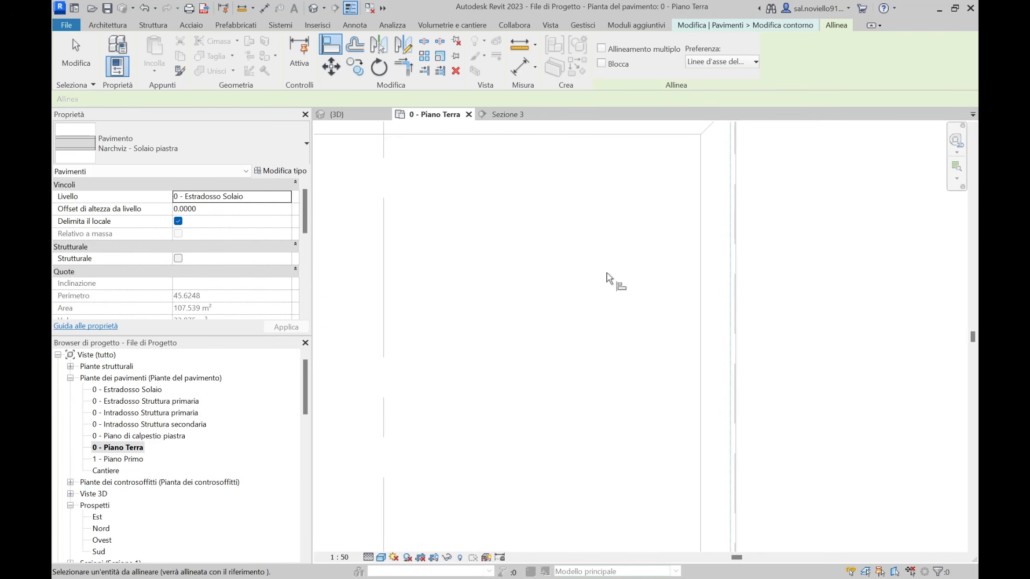
mouse_move(616, 280)
middle_down()
mouse_move(837, 234)
mouse_move(736, 242)
mouse_move(774, 240)
middle_up()
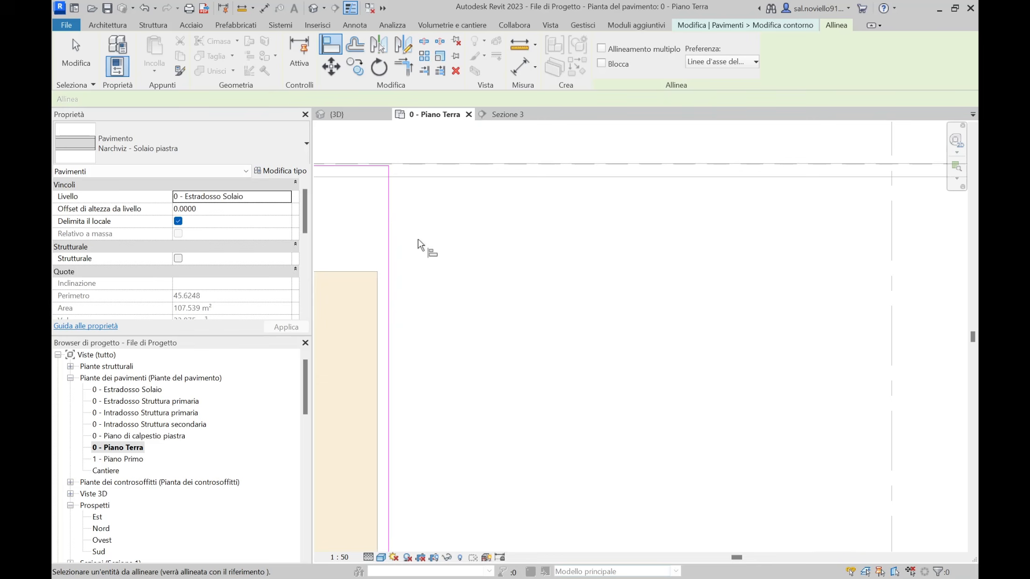
click(390, 226)
scroll(457, 281, down, 4)
middle_drag(558, 277, 770, 182)
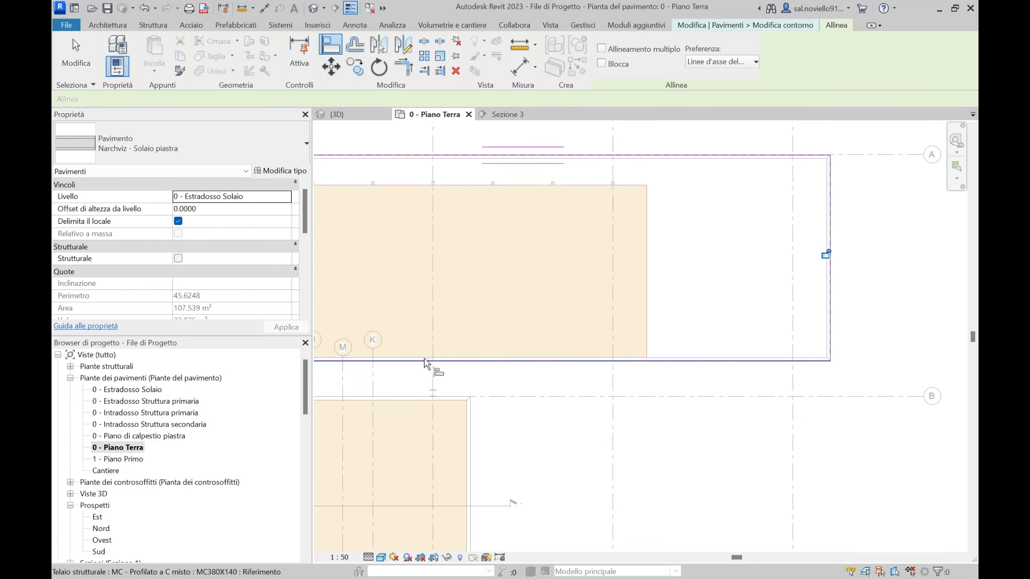
Step: Check the gap between the platforms near grid B, finish the floor's boundary edit and deselect the floor
middle_drag(415, 356, 732, 305)
scroll(573, 340, up, 2)
scroll(575, 341, up, 5)
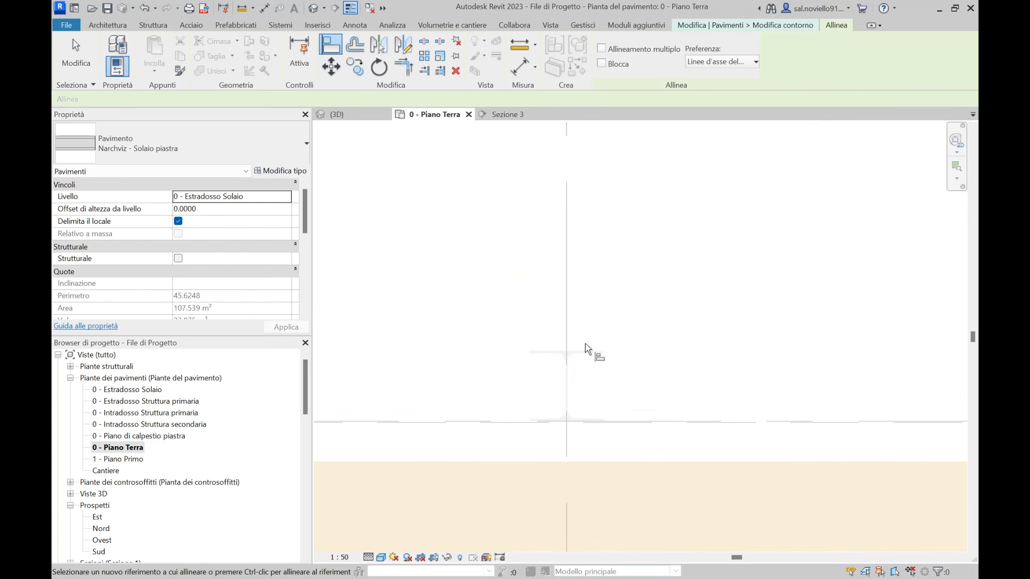
scroll(592, 317, down, 4)
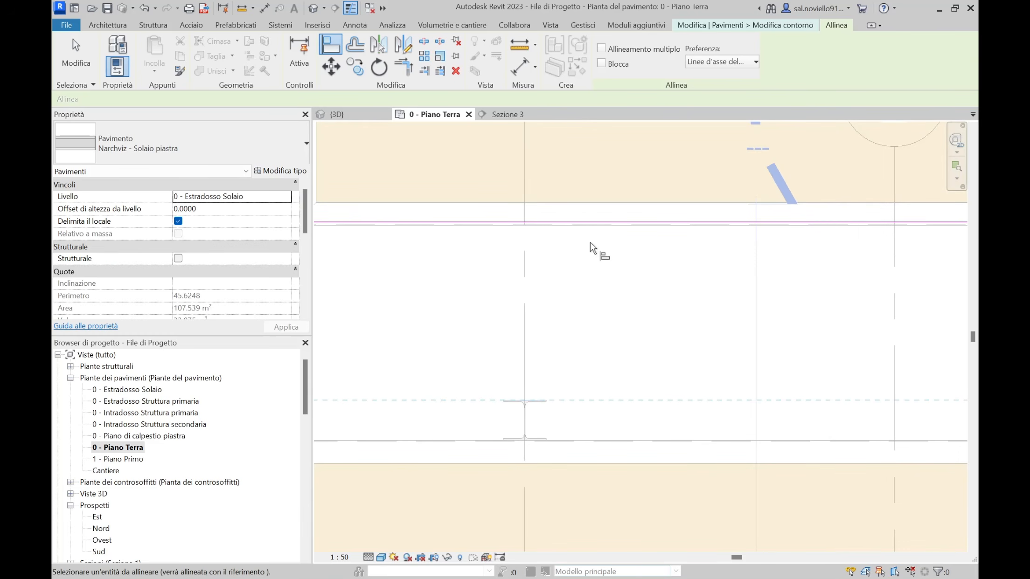
scroll(590, 252, down, 3)
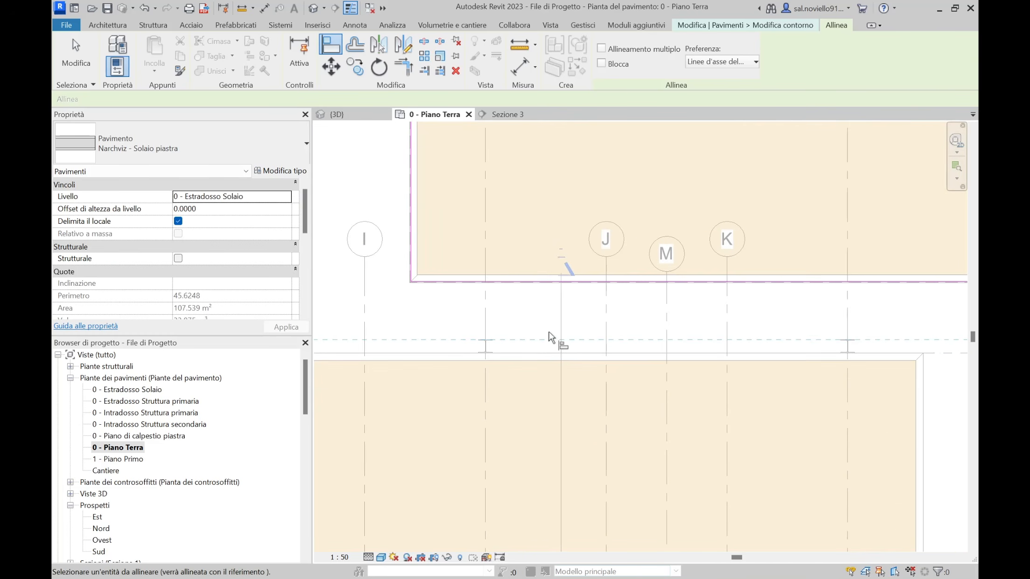
middle_drag(551, 336, 396, 334)
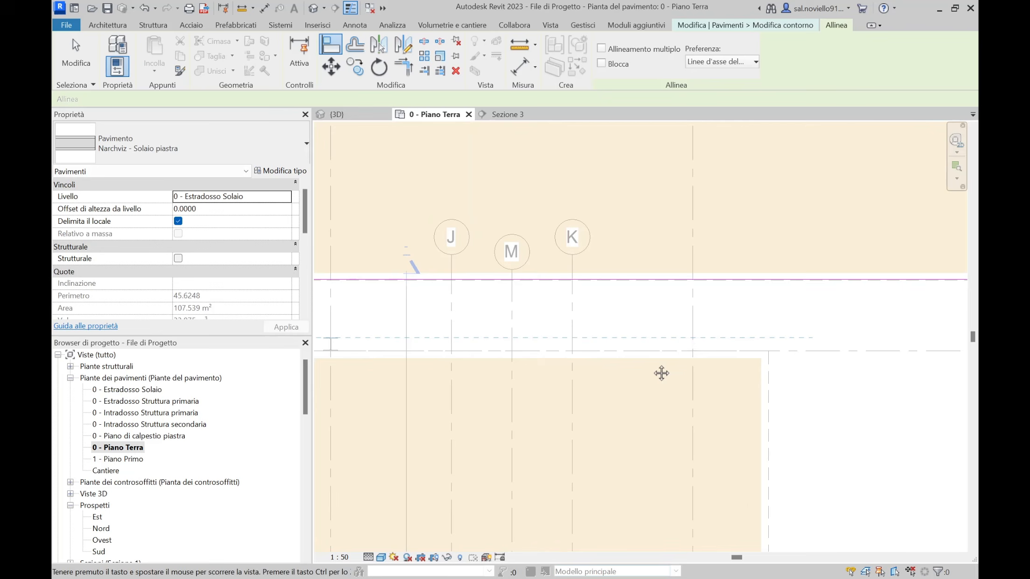
click(698, 28)
click(612, 58)
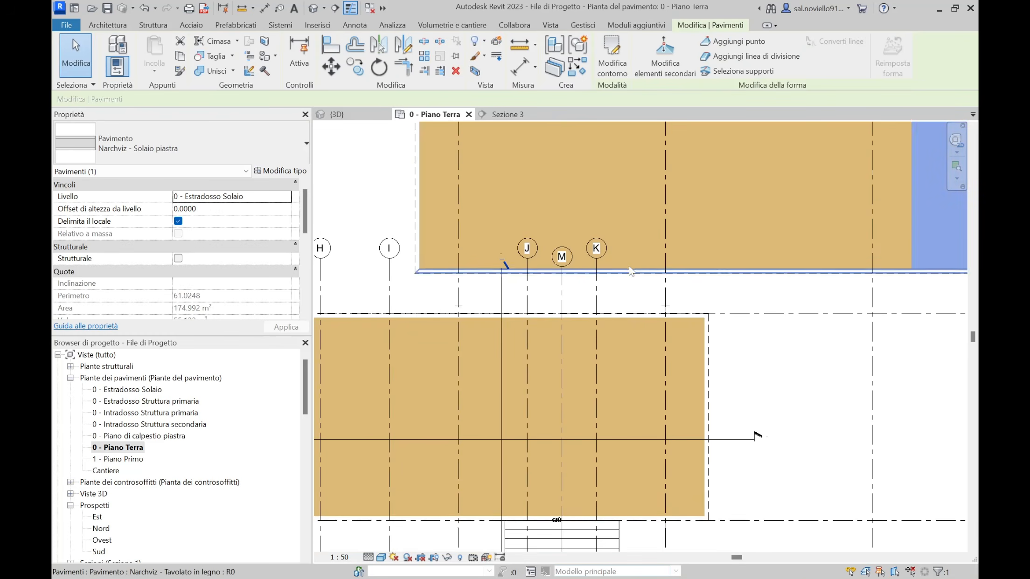
middle_drag(706, 290, 618, 297)
click(644, 318)
scroll(646, 322, down, 1)
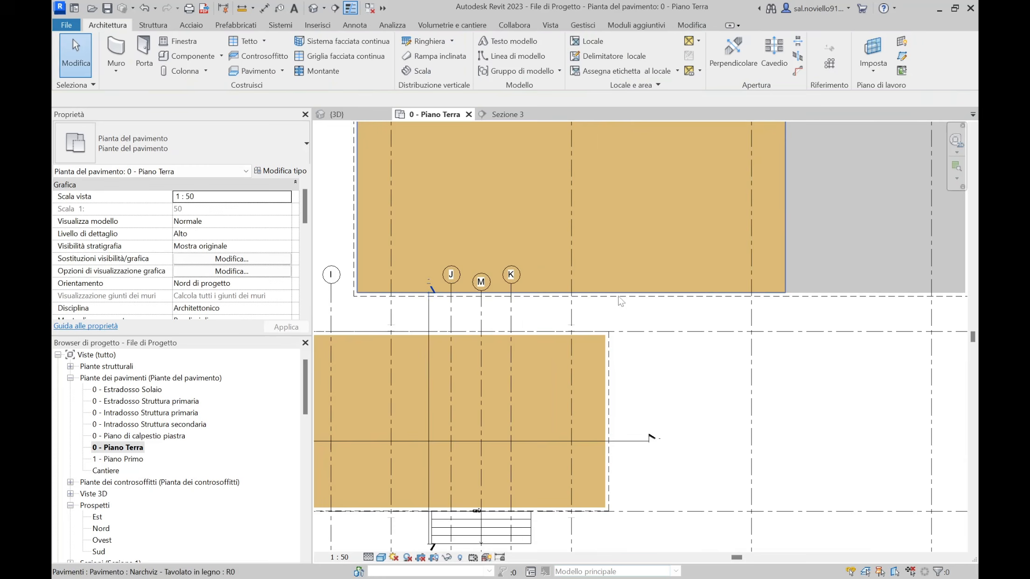
Step: Move the upper platform's lower MC380X140 edge beam straight down grid 2 until its outer face meets the column flange near grid B, and deselect
scroll(375, 301, up, 5)
click(476, 319)
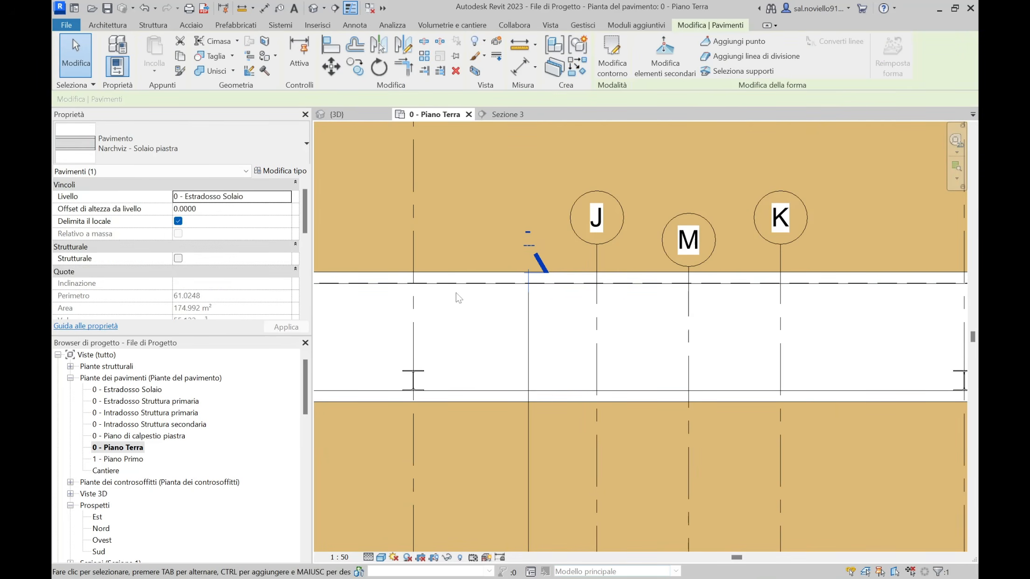
click(527, 279)
scroll(506, 292, down, 2)
middle_drag(412, 325, 448, 332)
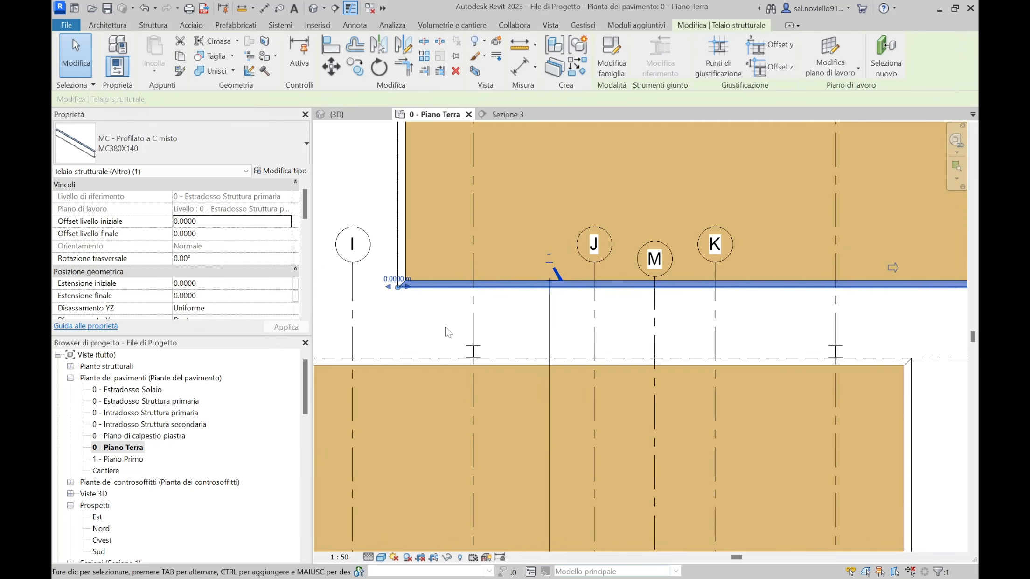
key(m)
key(v)
scroll(447, 294, up, 5)
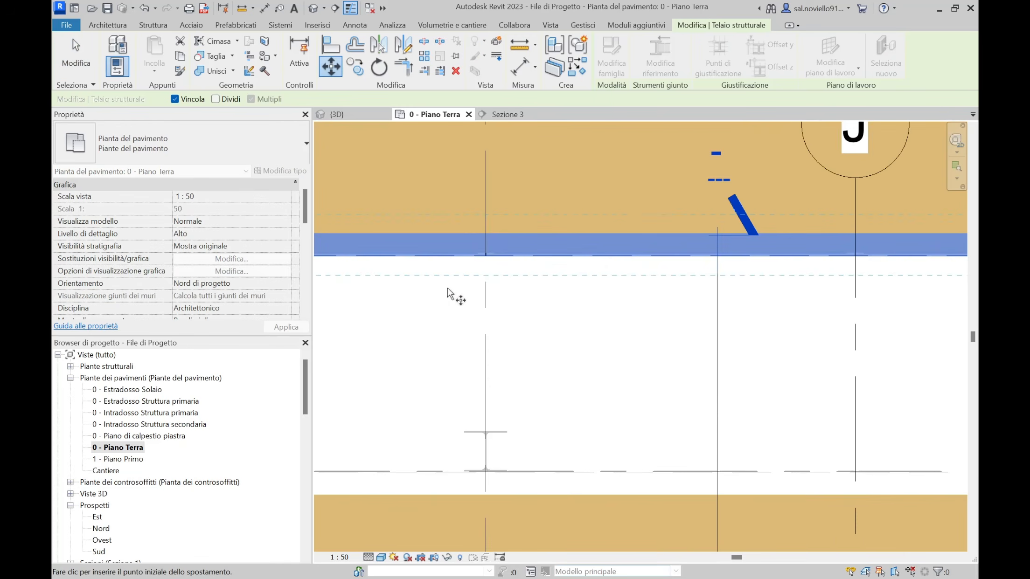
scroll(476, 276, up, 8)
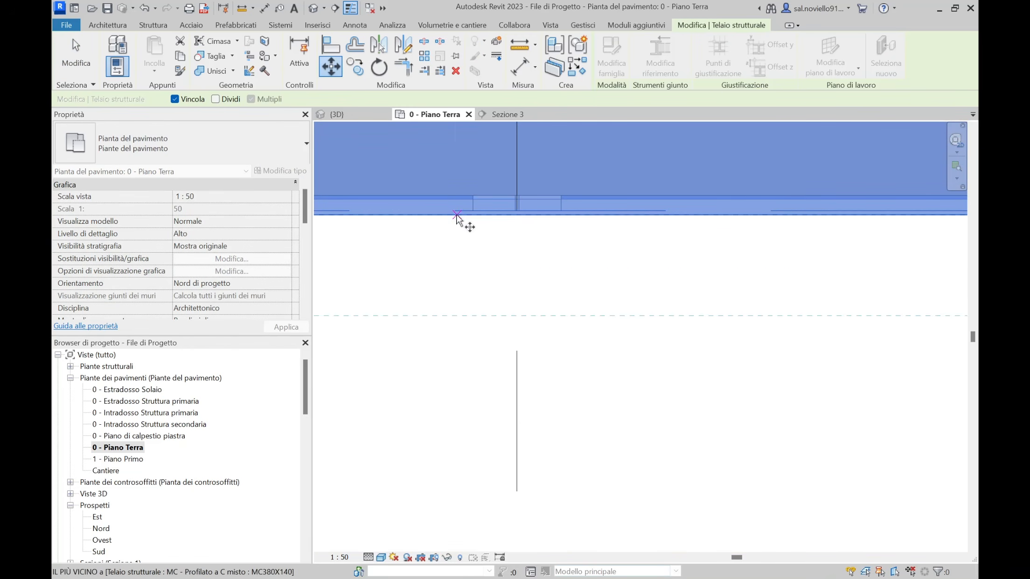
click(517, 215)
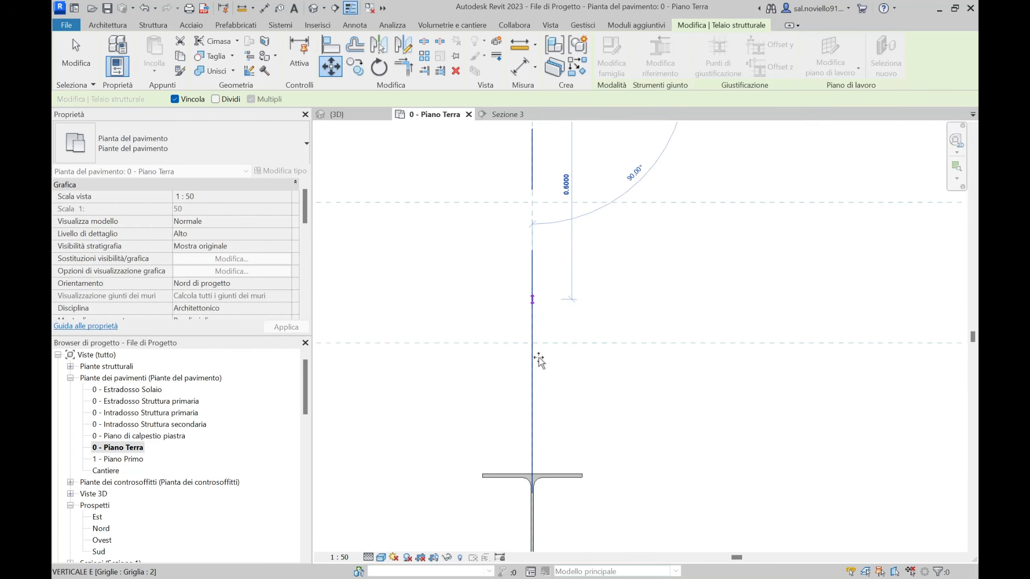
scroll(538, 359, up, 5)
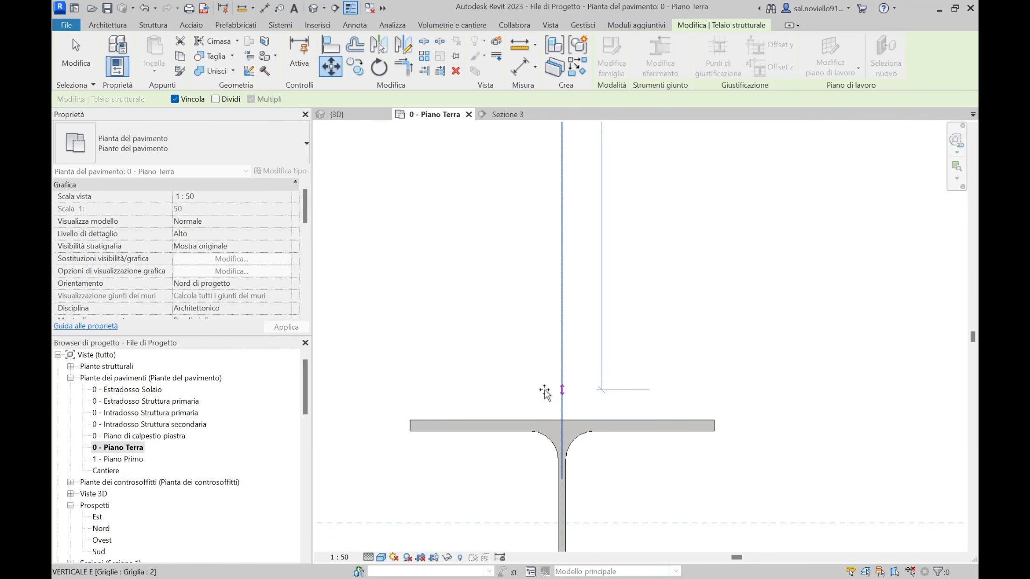
click(562, 420)
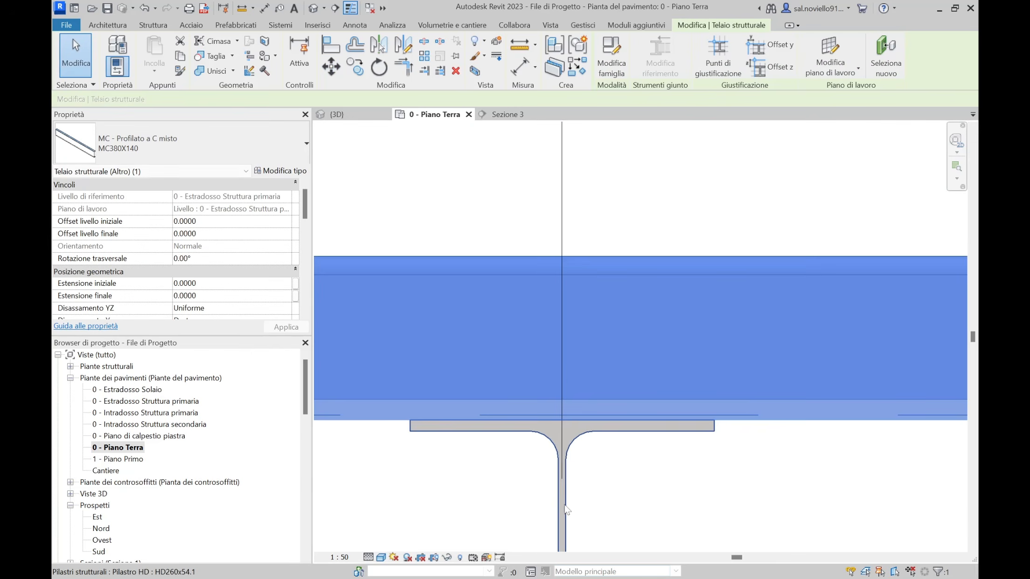
scroll(587, 356, down, 6)
scroll(587, 355, down, 2)
click(651, 395)
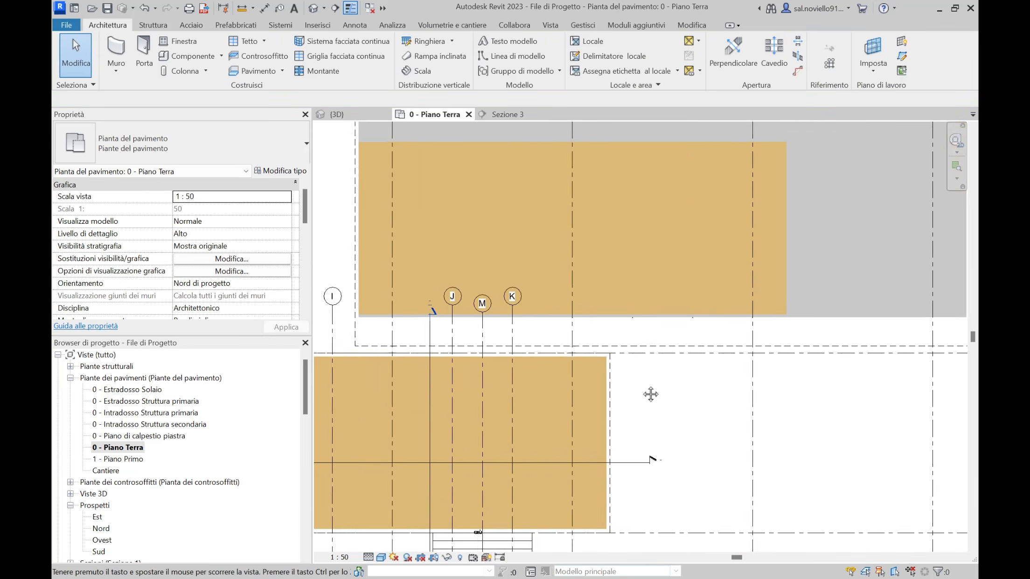
Step: Edit the upper platform's Narchviz - Solaio piastra floor boundary and align its lower line to the MC380X140 edge beam near grid B
scroll(759, 332, up, 2)
click(777, 295)
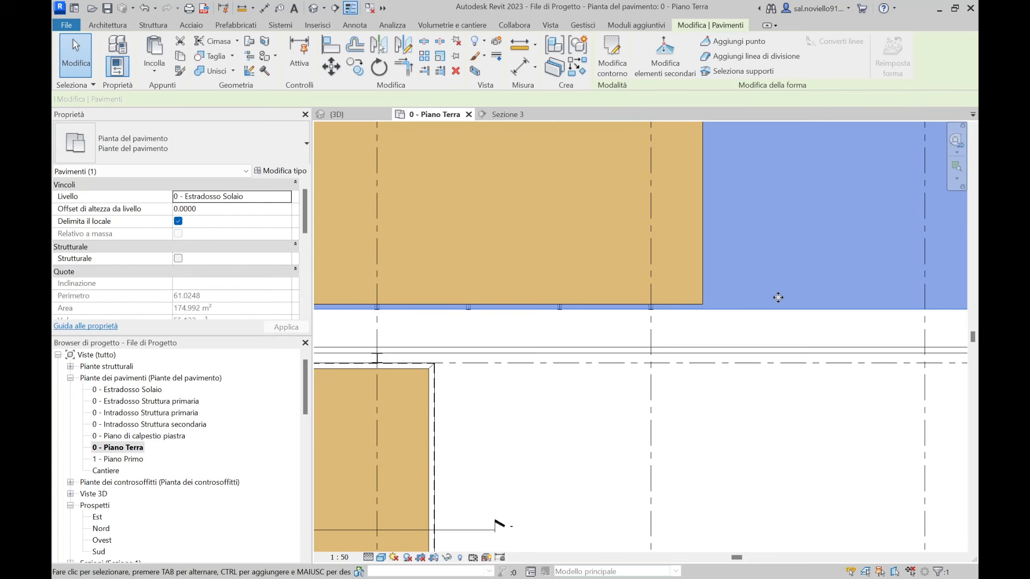
click(613, 68)
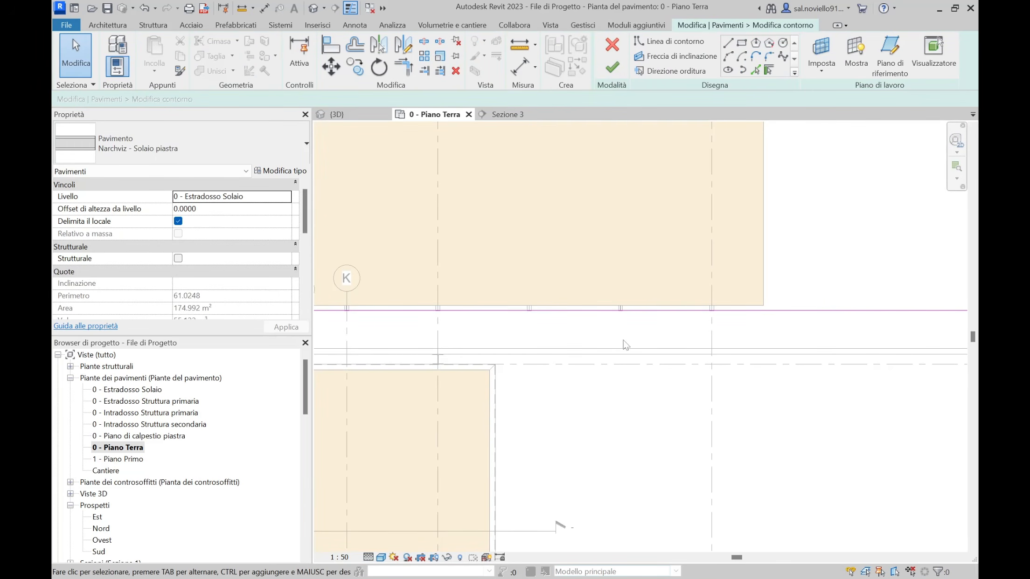
click(329, 46)
scroll(552, 350, up, 4)
scroll(553, 353, up, 2)
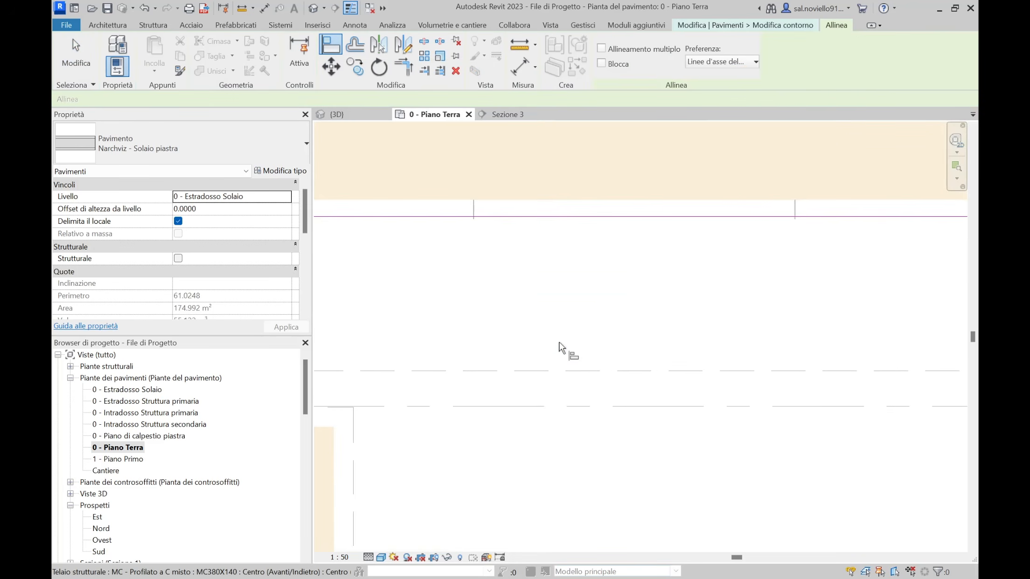
scroll(574, 381, up, 4)
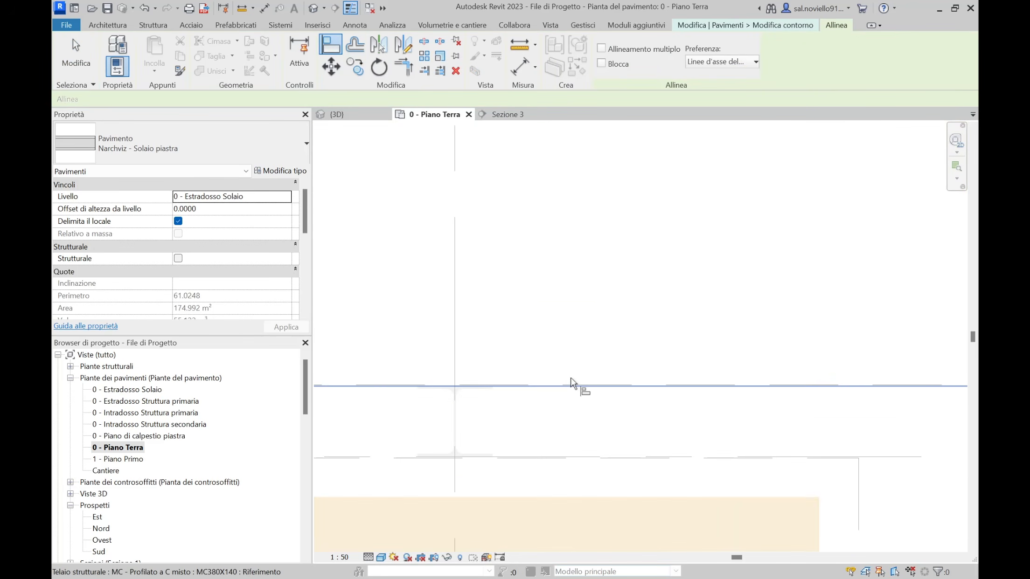
click(568, 383)
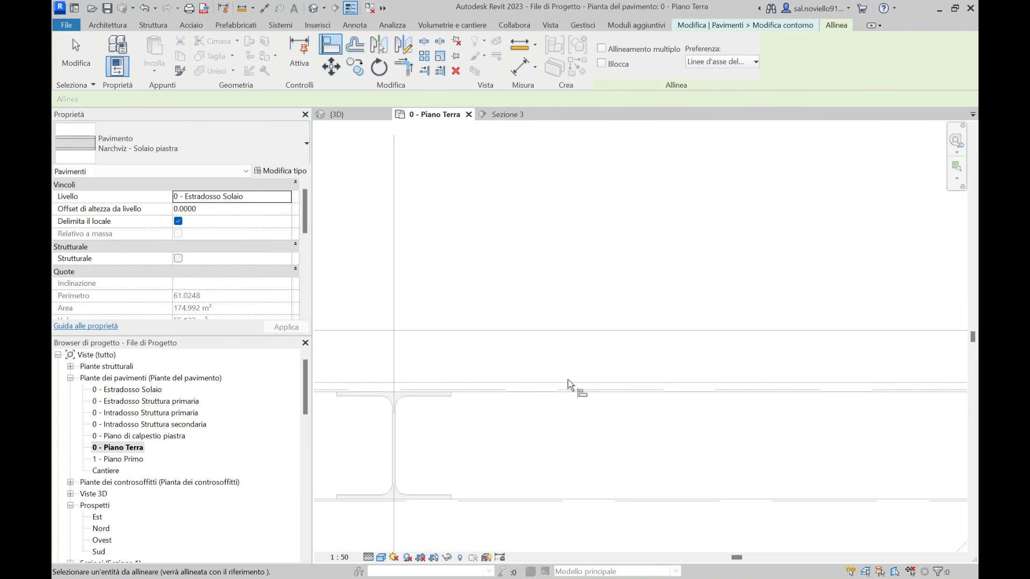
scroll(614, 436, down, 3)
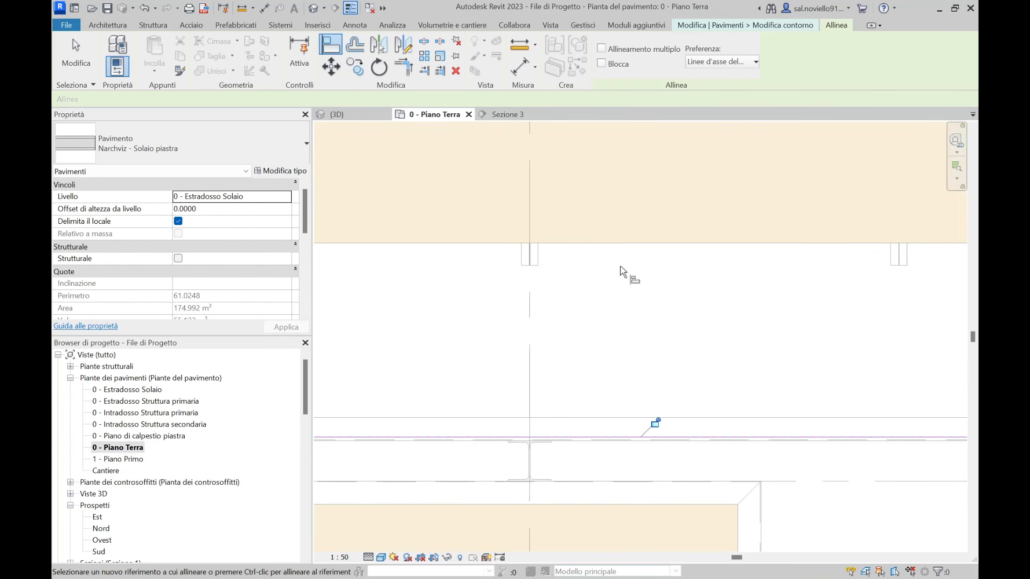
scroll(648, 354, down, 4)
mouse_move(732, 361)
middle_down()
mouse_move(568, 366)
mouse_move(730, 359)
middle_up()
scroll(568, 369, down, 2)
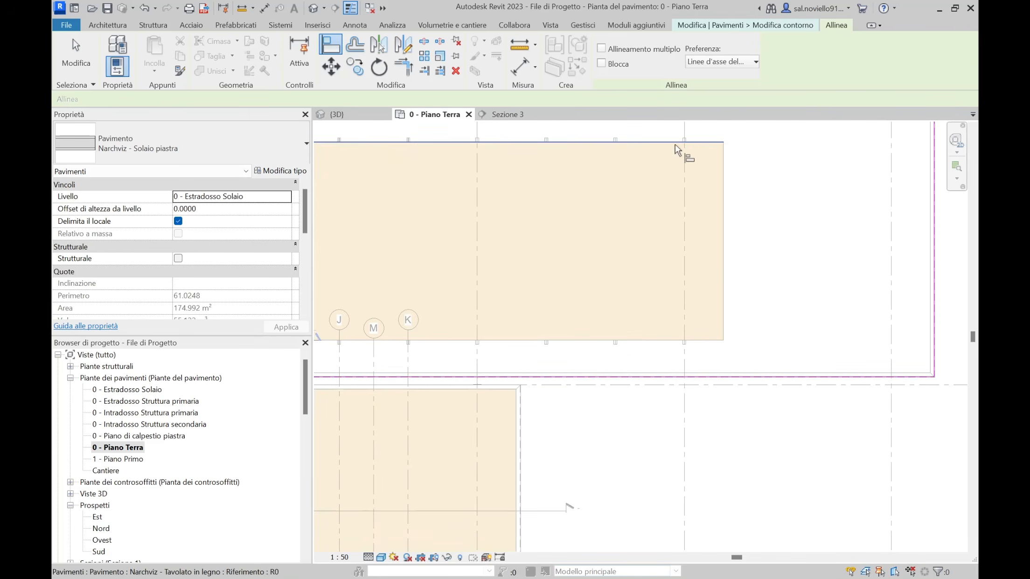
Step: Finish the slab's boundary edit and deselect the floor
key(Escape)
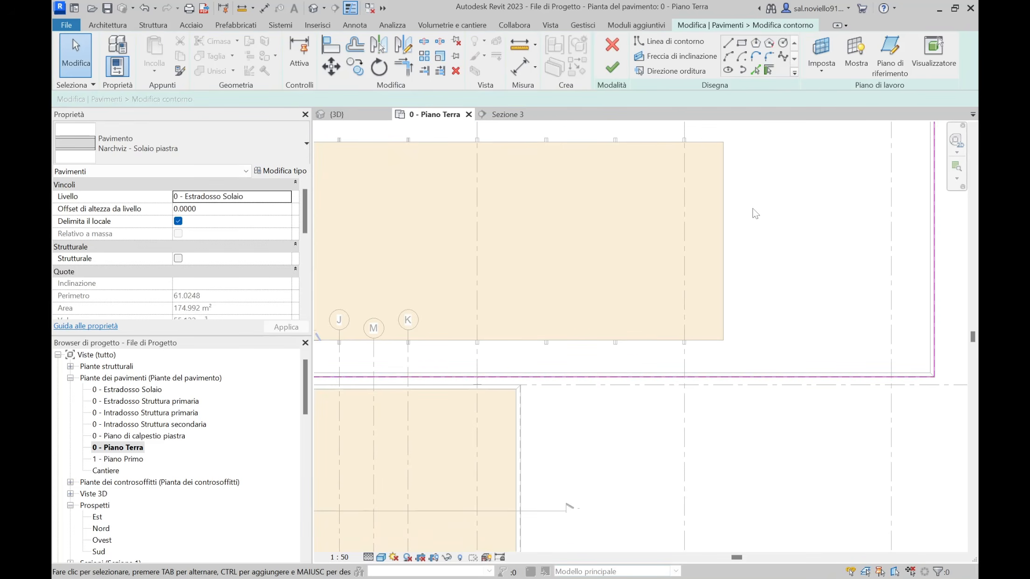
click(612, 67)
scroll(626, 323, down, 2)
middle_drag(569, 379, 661, 369)
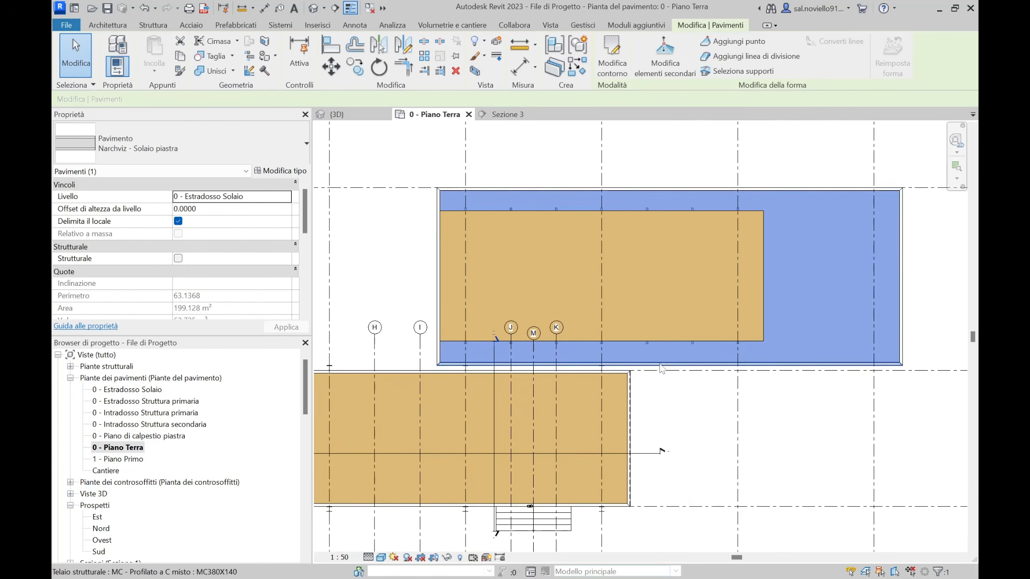
click(690, 396)
scroll(691, 398, down, 1)
Step: Edit the upper platform's Narchviz - Tavolato in legno floor boundary and align its upper line to the edge beam's inner face along grid A
scroll(491, 251, up, 3)
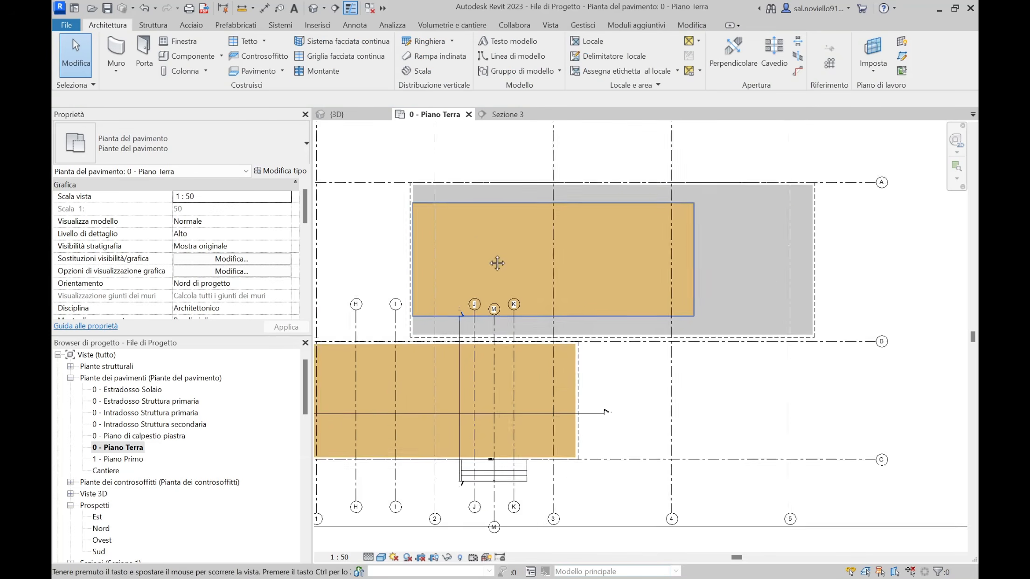
click(445, 217)
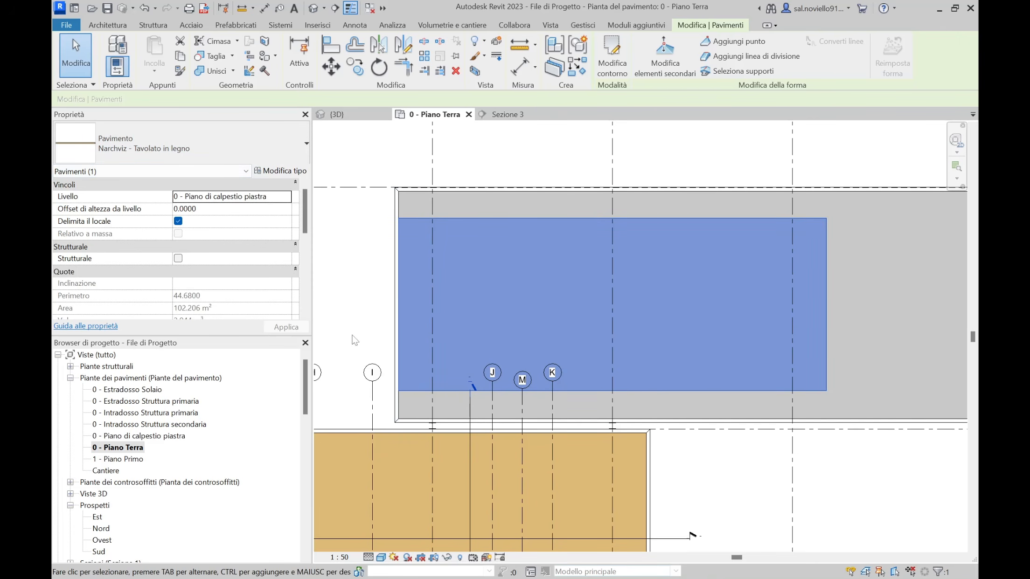
click(614, 63)
scroll(436, 200, up, 4)
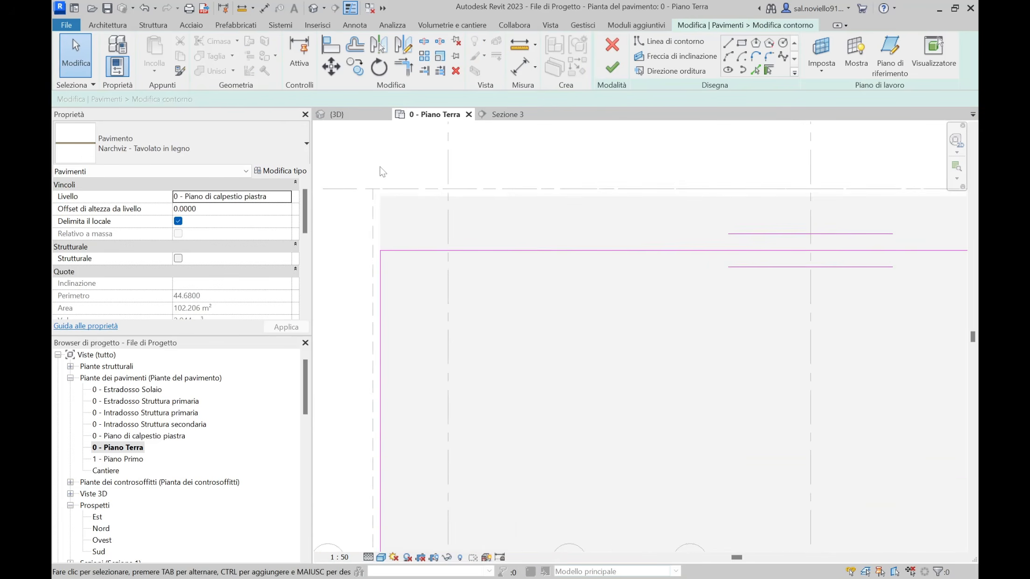
click(331, 45)
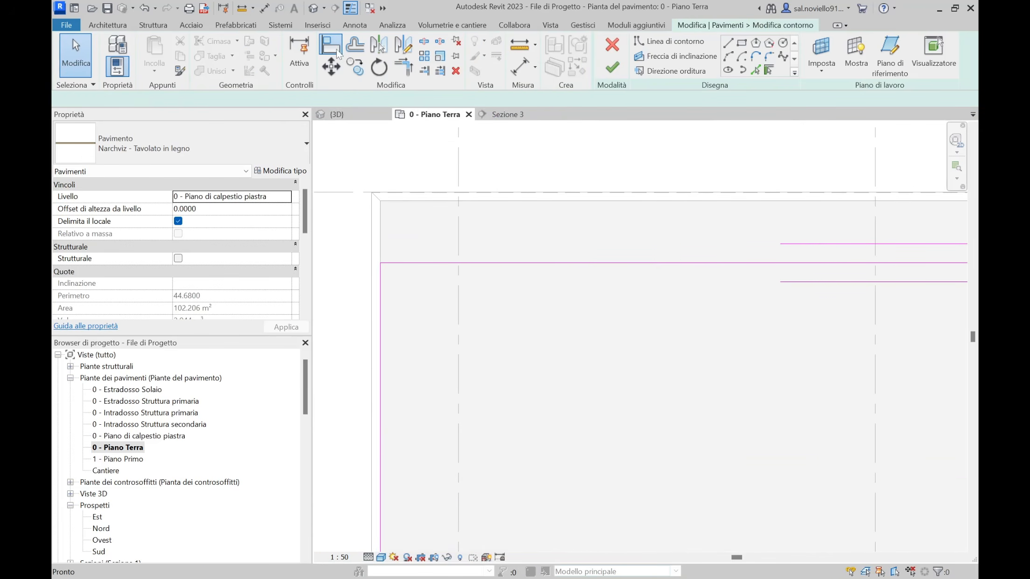
scroll(402, 187, up, 3)
scroll(340, 214, up, 3)
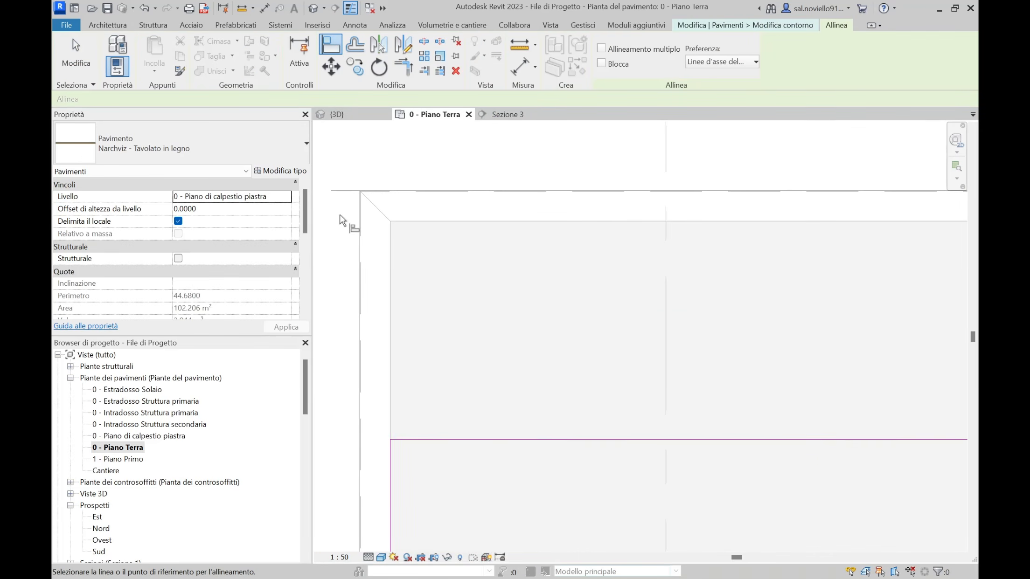
click(420, 221)
scroll(445, 359, down, 2)
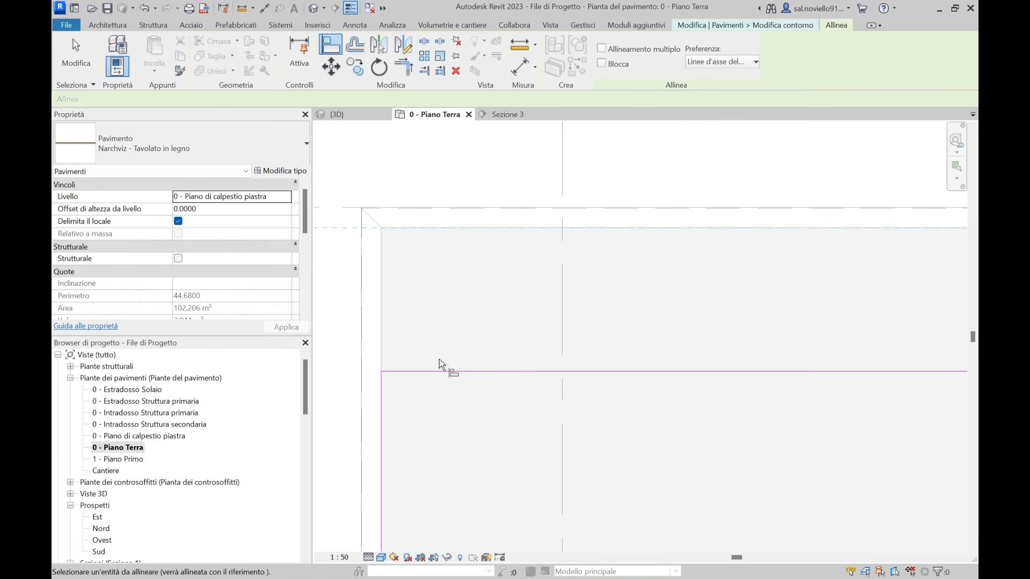
click(440, 371)
Step: Align the wood floor boundary's end line to the inner face of the end beam just beyond grid 5
scroll(398, 293, down, 4)
scroll(726, 314, up, 3)
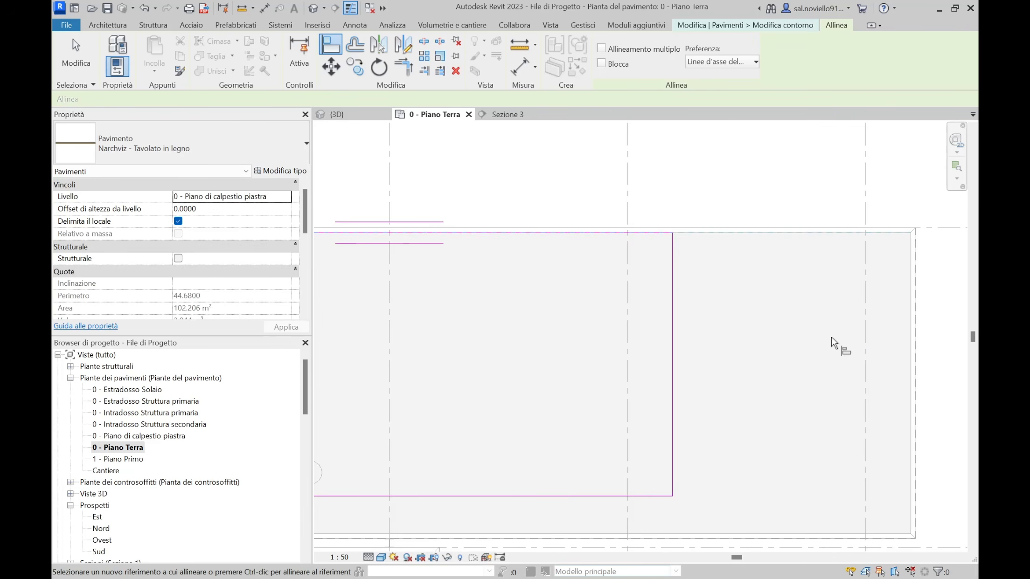
scroll(794, 269, up, 2)
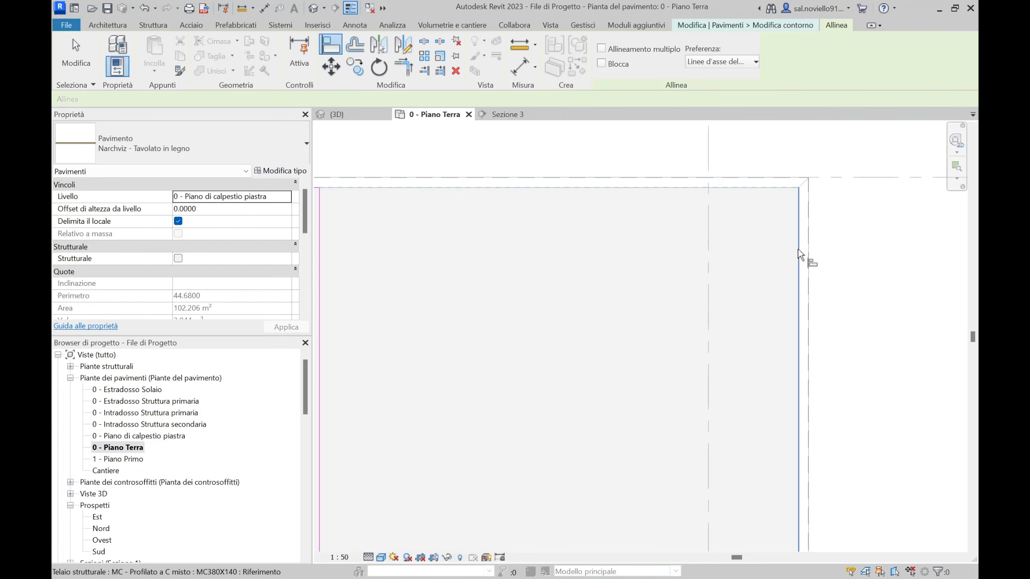
mouse_move(687, 282)
middle_down()
mouse_move(645, 307)
mouse_move(692, 284)
mouse_move(738, 232)
middle_up()
click(447, 237)
Step: Align the wood floor boundary's lower line to the inner face of the platform's edge beam near grid B
scroll(729, 303, down, 2)
middle_drag(727, 399, 737, 326)
scroll(671, 381, up, 3)
click(678, 383)
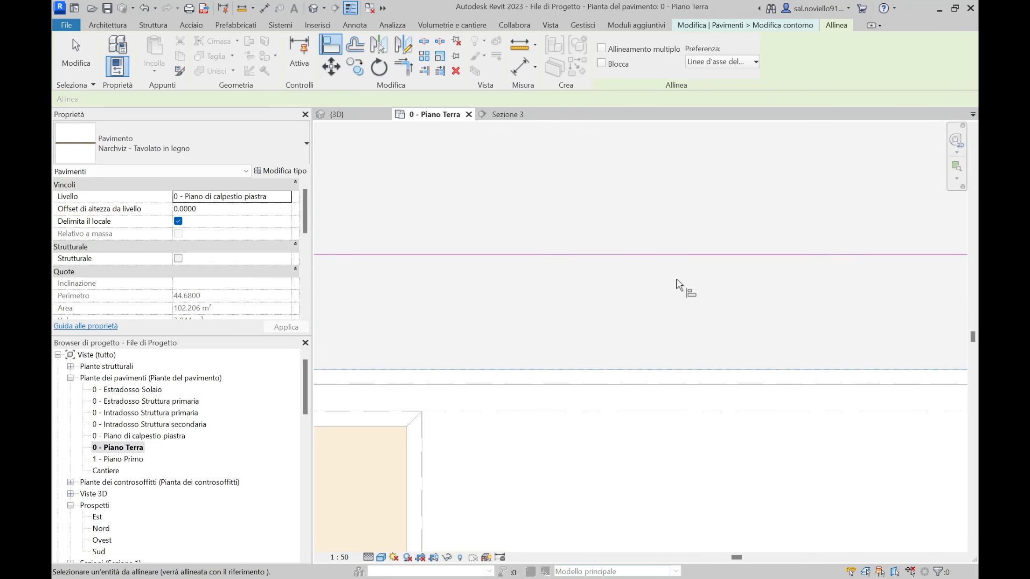
click(688, 255)
Step: Finish the wood floor's boundary edit and deselect the floor
scroll(688, 260, down, 3)
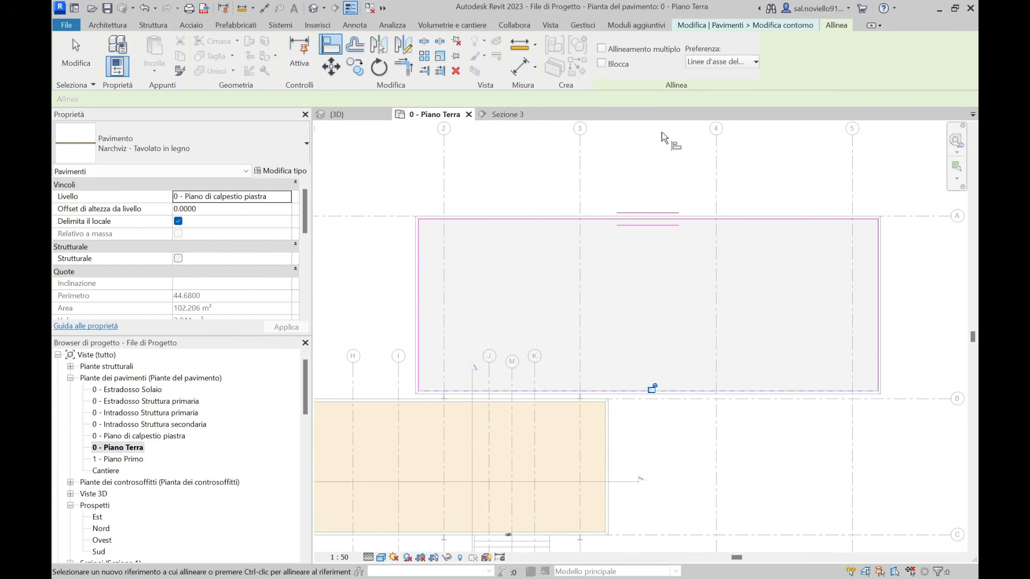
click(717, 26)
click(610, 53)
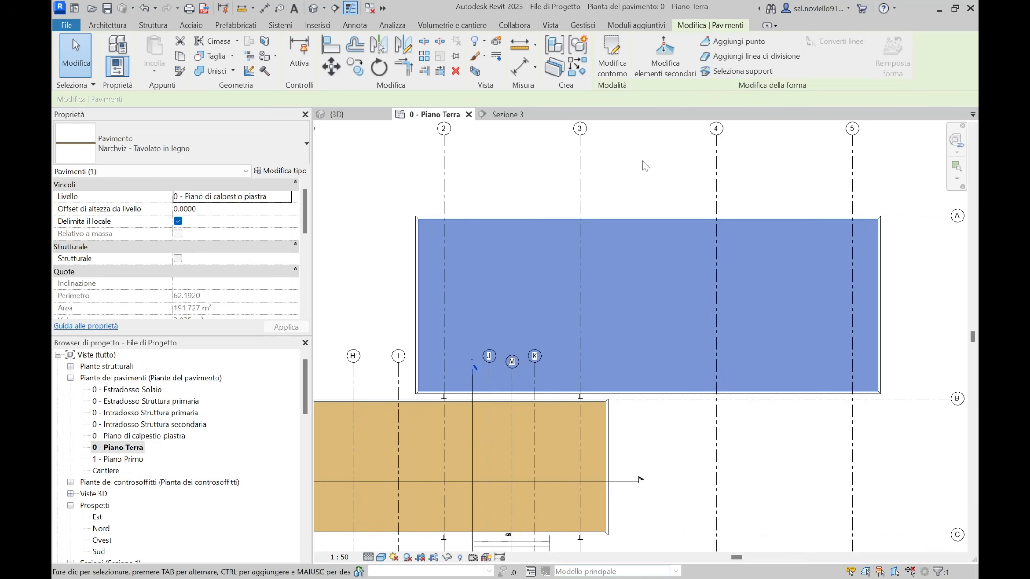
key(Escape)
Step: Temporarily hide the upper platform's wood floor and slab to expose the beams underneath, and reset the temporary hide
middle_drag(552, 238, 580, 220)
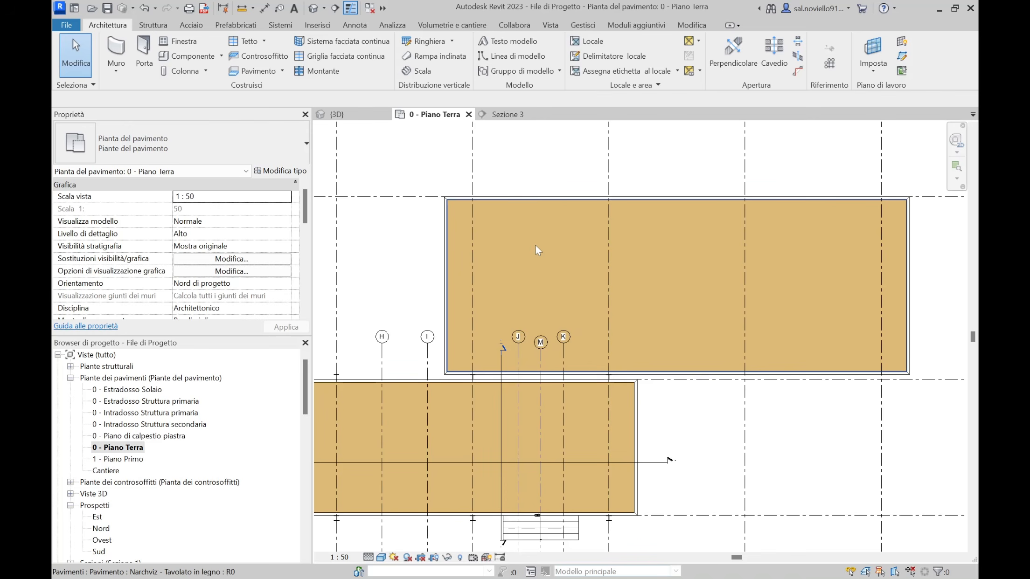
scroll(515, 213, up, 2)
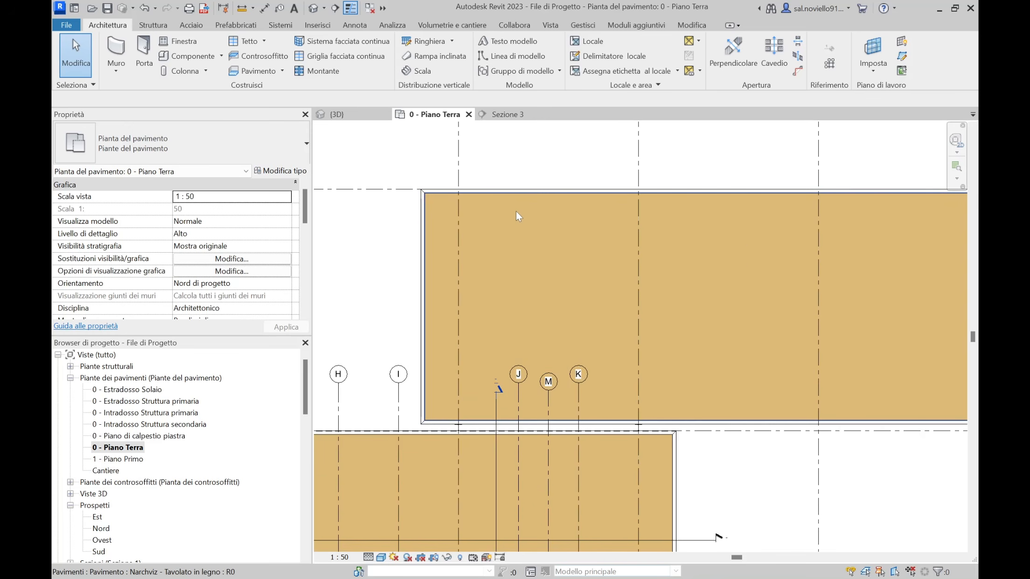
click(516, 212)
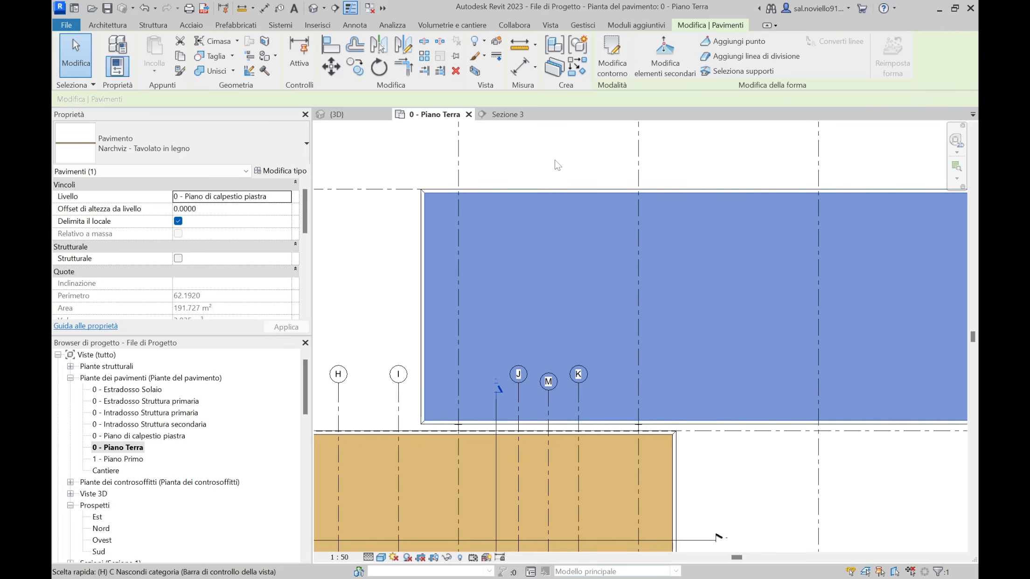
key(h)
key(h)
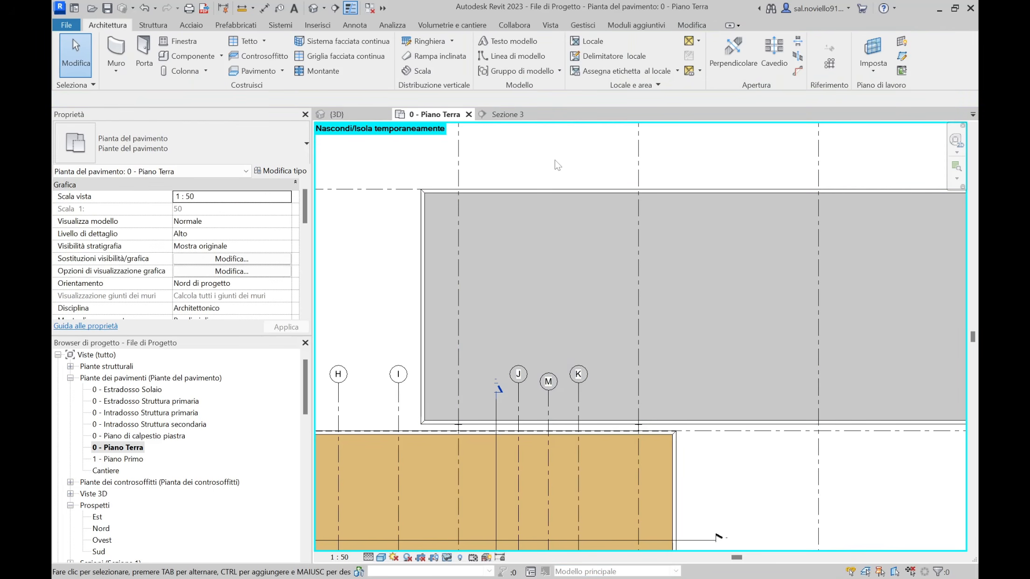
click(539, 203)
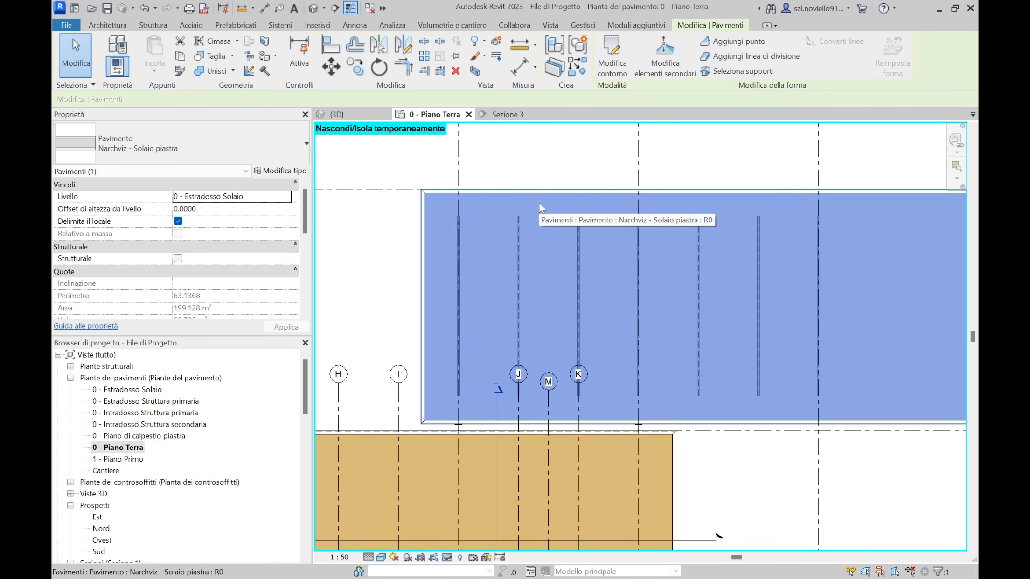
key(Escape)
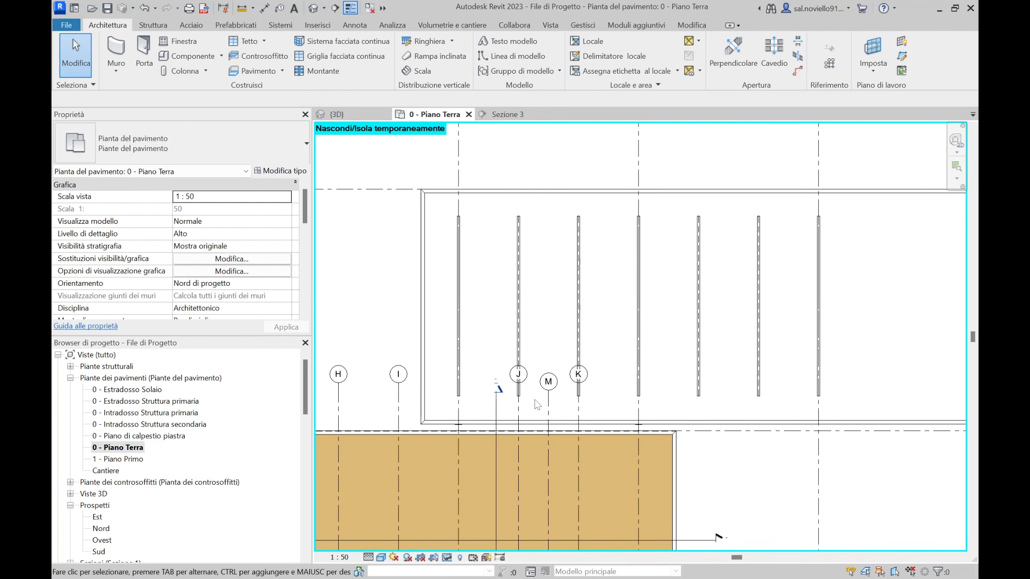
key(h)
key(r)
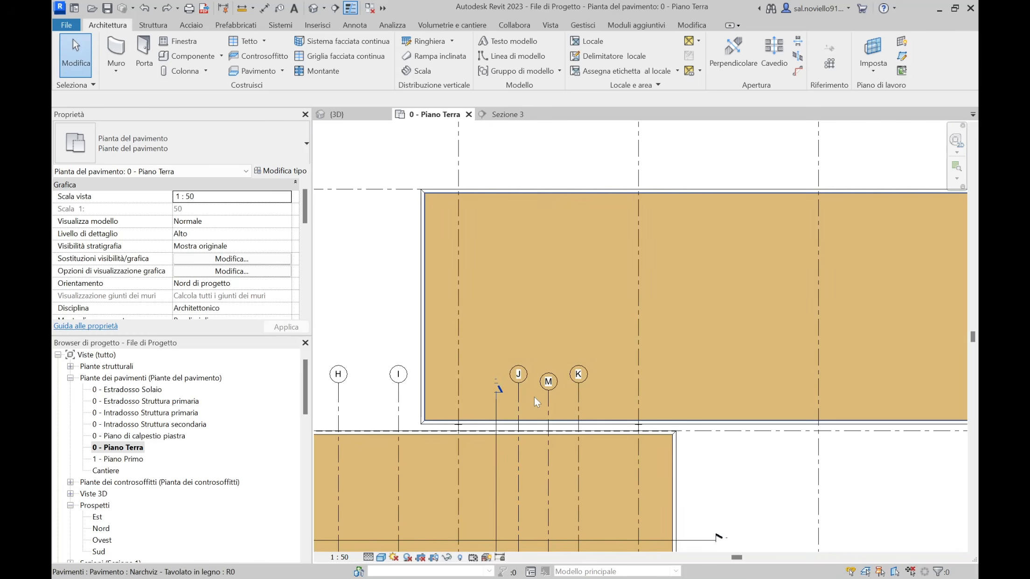
Step: Temporarily hide only the upper platform's wood floor with Nascondi elemento, and restore it with Ripristina Nascondi/Isola temporaneamente
click(548, 221)
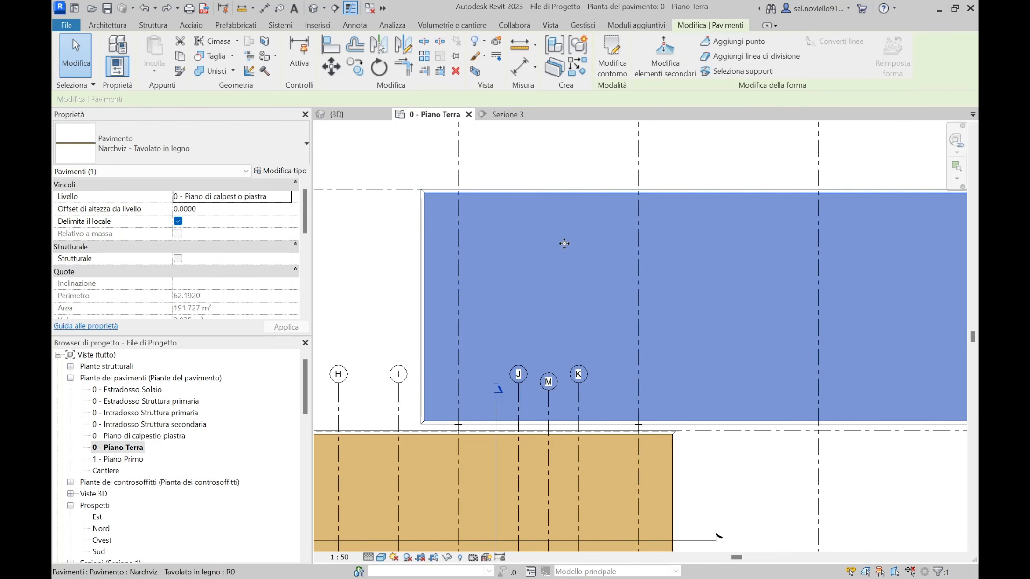
click(448, 557)
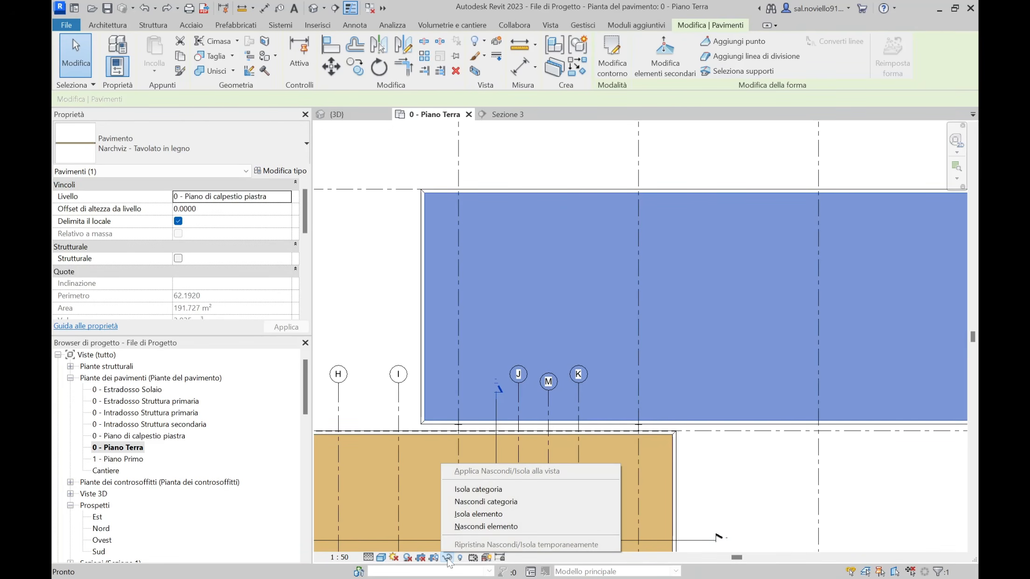
click(483, 526)
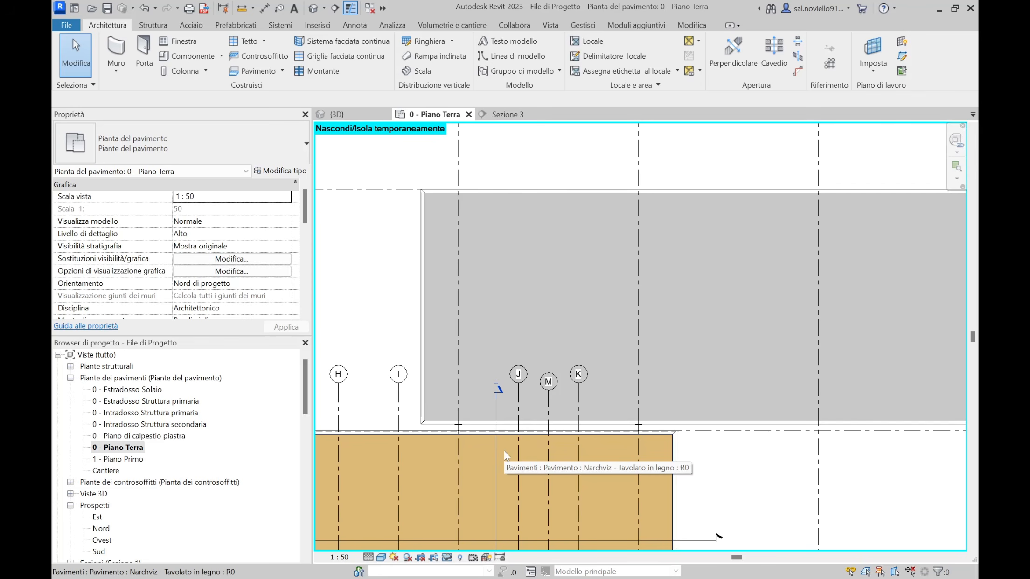
click(447, 558)
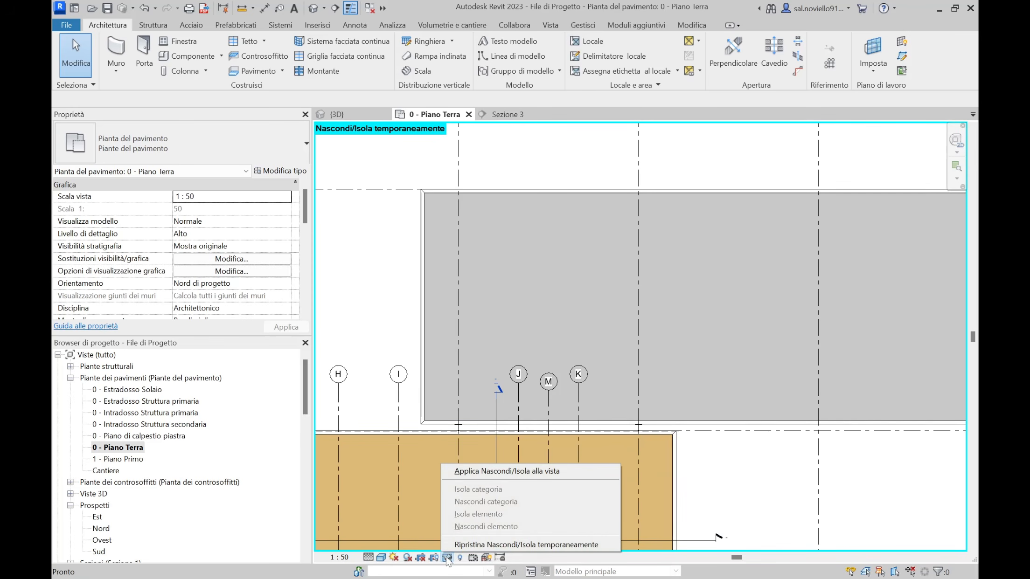
click(551, 544)
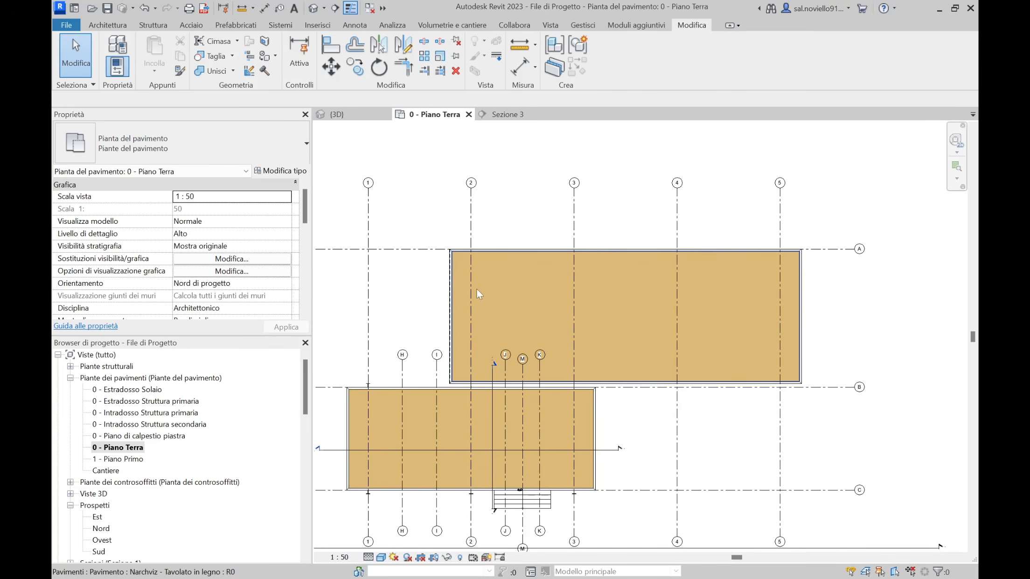
Step: Temporarily hide the upper platform's wood floor and the Solaio piastra slab beneath it
click(505, 281)
key(h)
key(h)
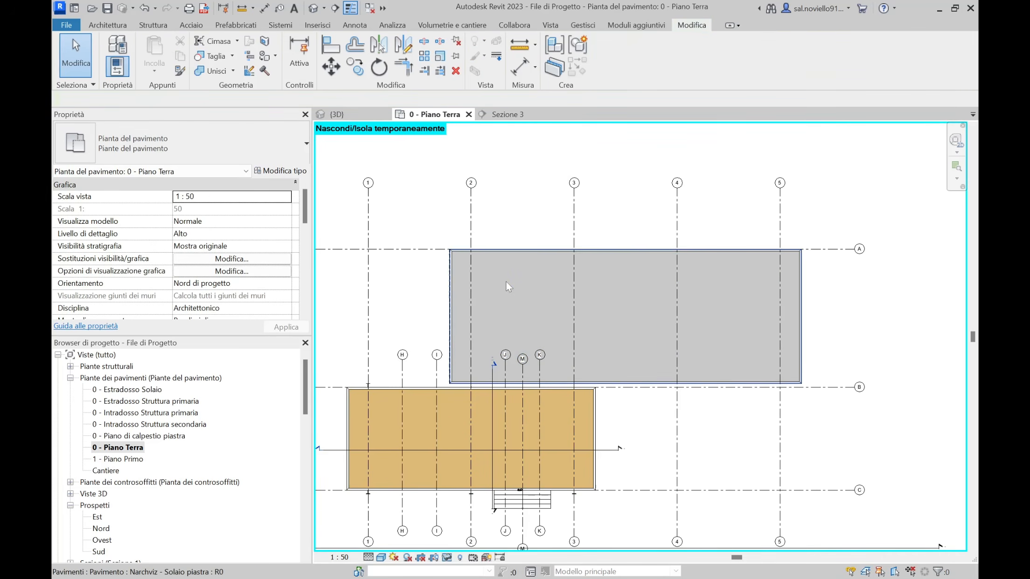
click(507, 286)
key(h)
key(h)
scroll(506, 287, up, 2)
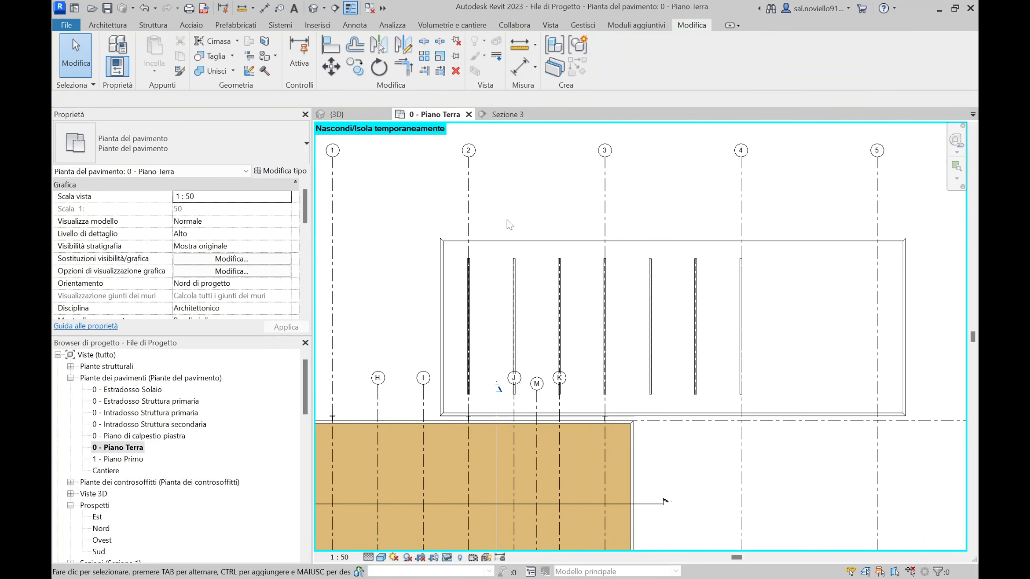
drag(501, 213, 749, 405)
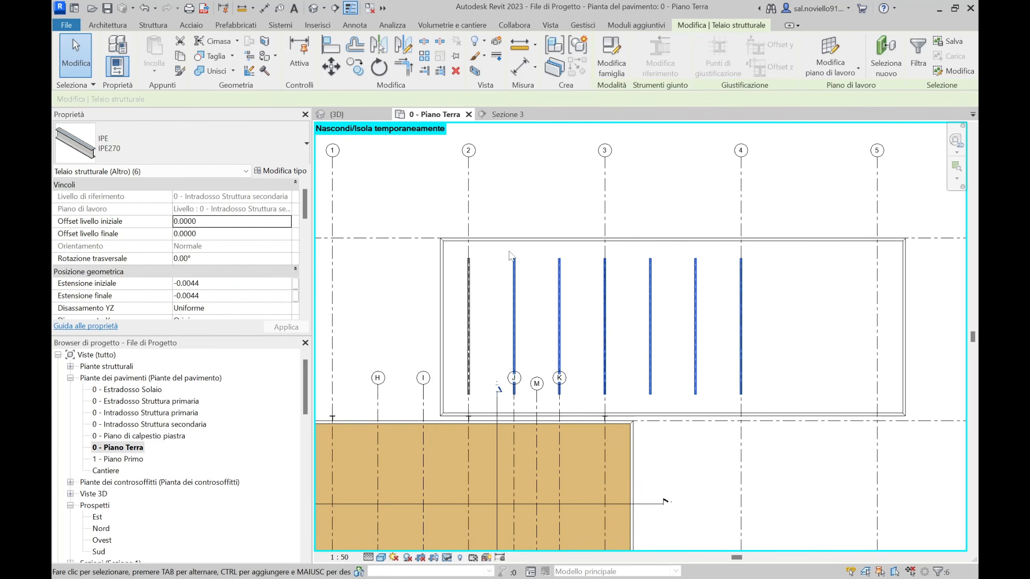
click(501, 222)
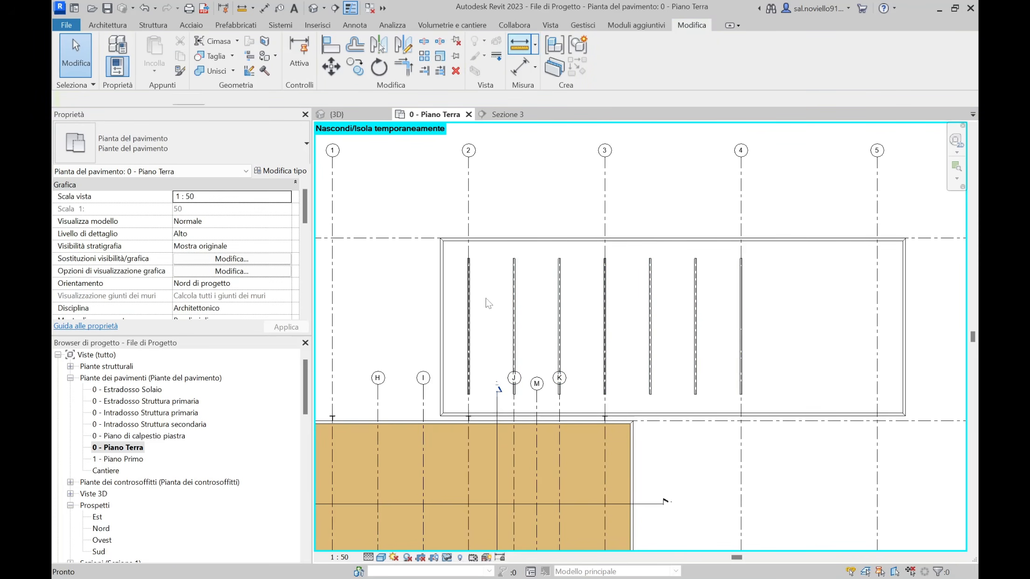
Step: Measure the spacing between the upper platform's IPE270 beams on grids 2 and J
click(519, 45)
scroll(490, 299, up, 10)
scroll(429, 258, up, 3)
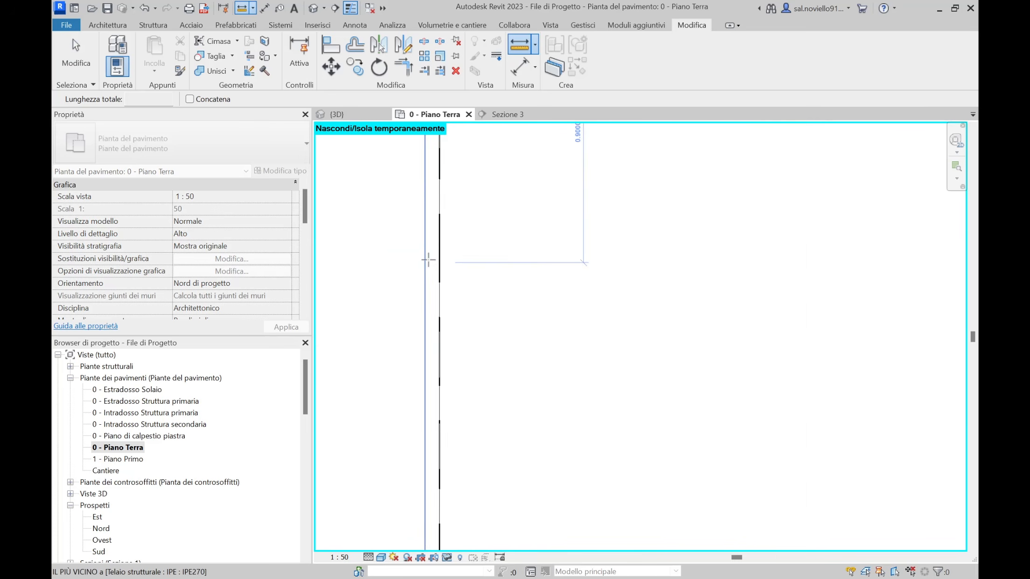
click(441, 250)
scroll(586, 265, down, 4)
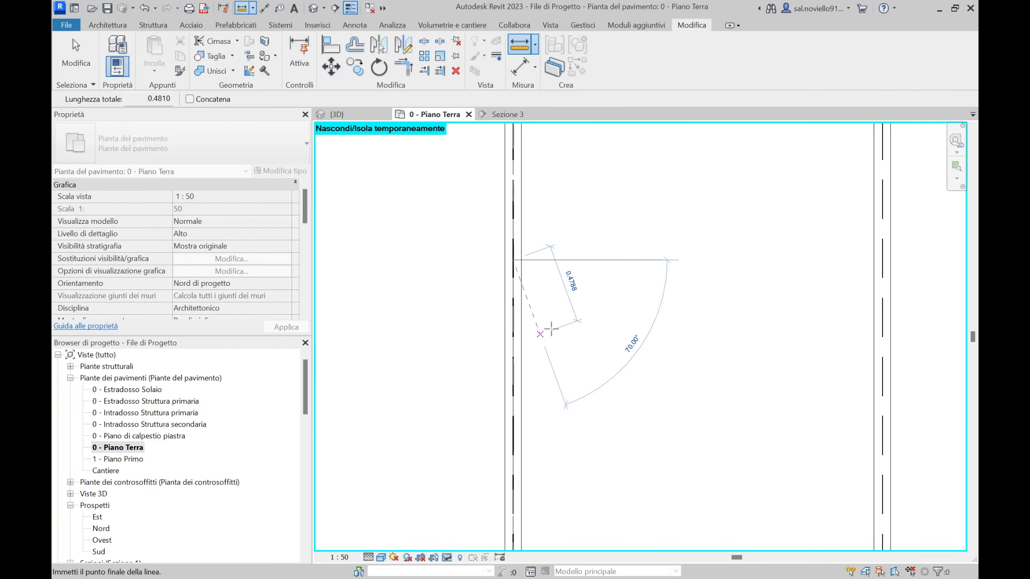
scroll(823, 315, up, 3)
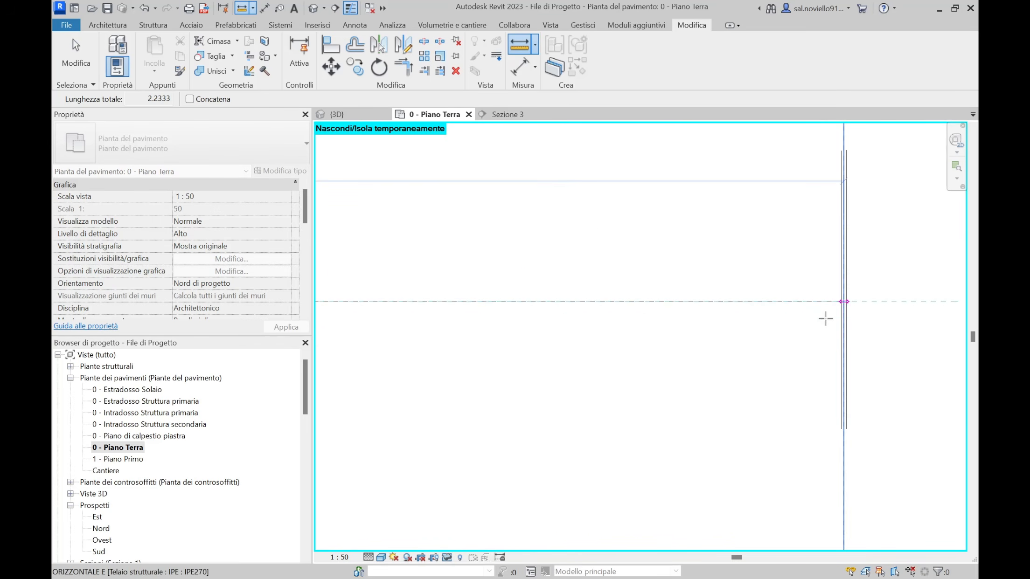
click(842, 301)
middle_drag(842, 302, 584, 323)
scroll(518, 310, up, 2)
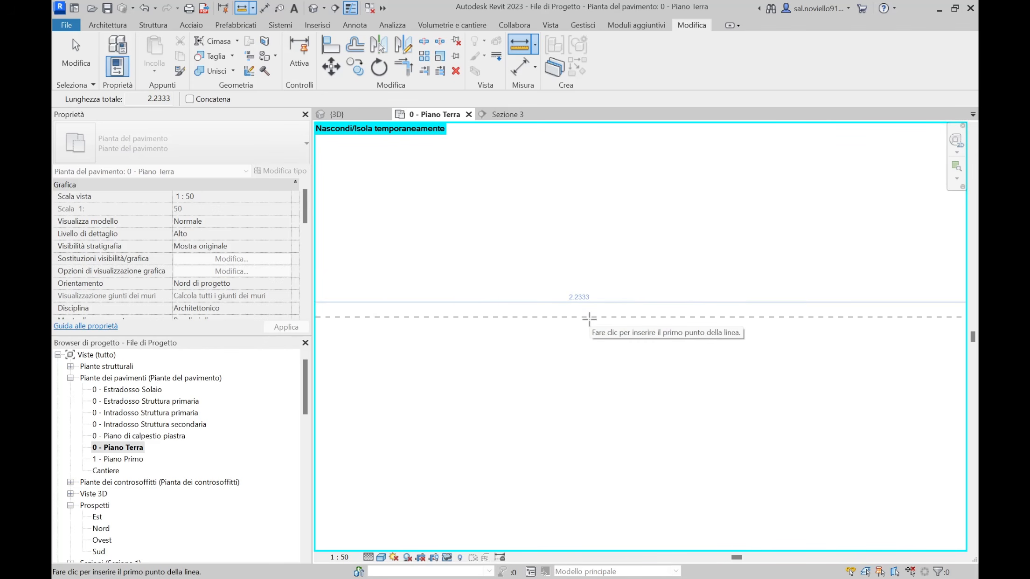
scroll(588, 318, down, 3)
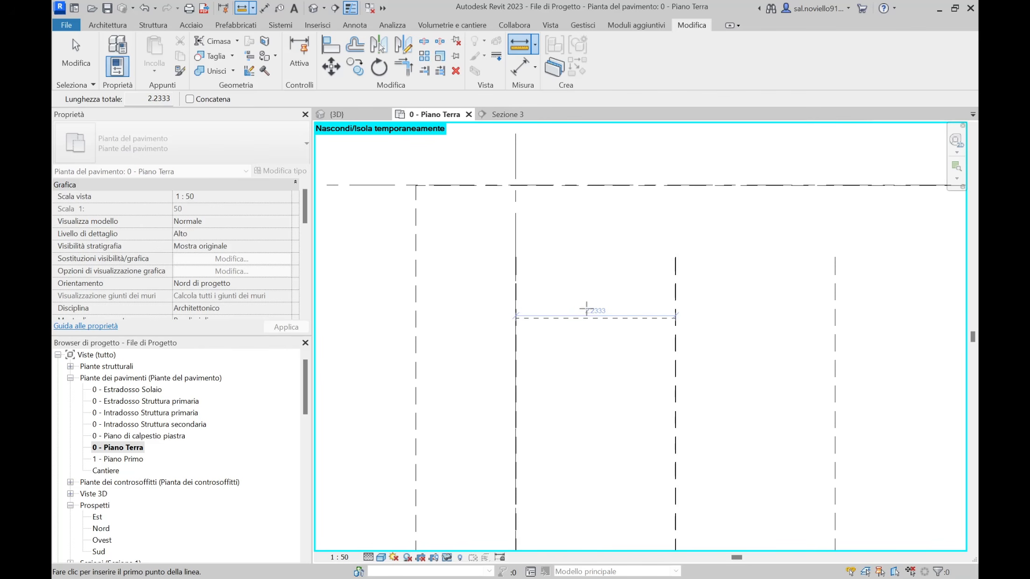
middle_drag(653, 307, 710, 309)
scroll(574, 254, down, 4)
key(Escape)
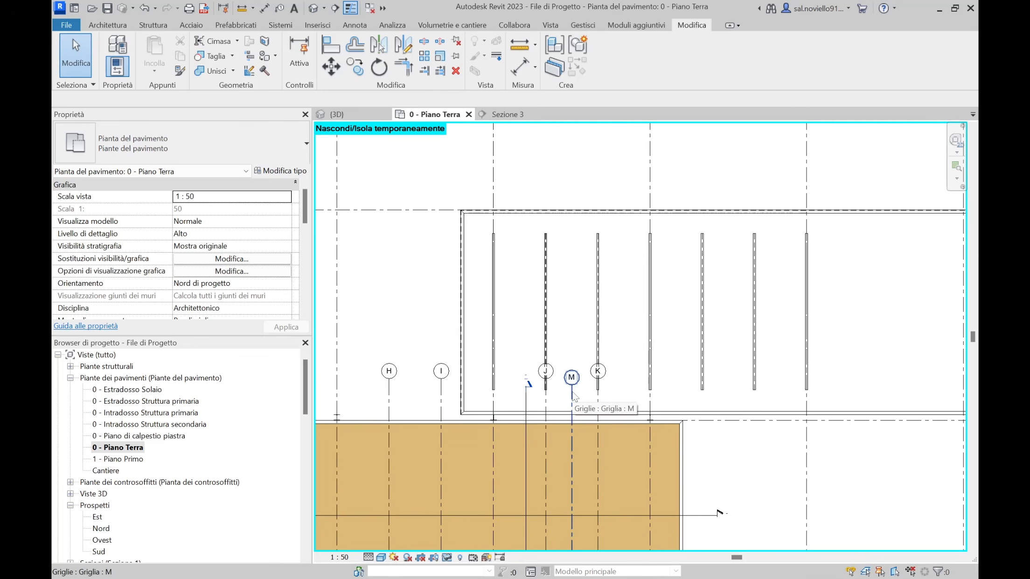
Step: Delete the upper platform's IPE270 secondary beams from grid J to grid 4, keeping only the one on grid 2
middle_drag(564, 410, 551, 287)
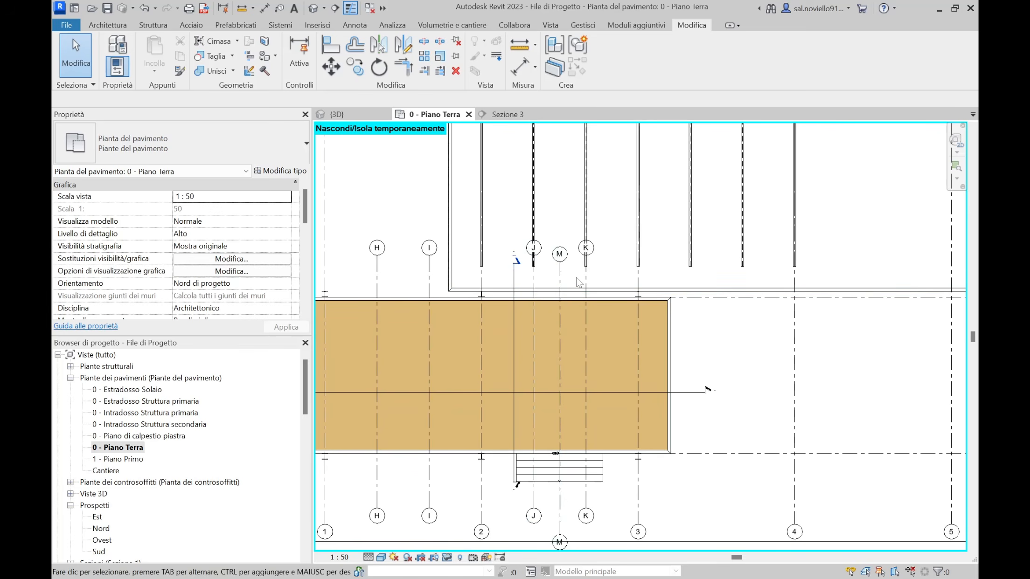
middle_drag(600, 160, 602, 260)
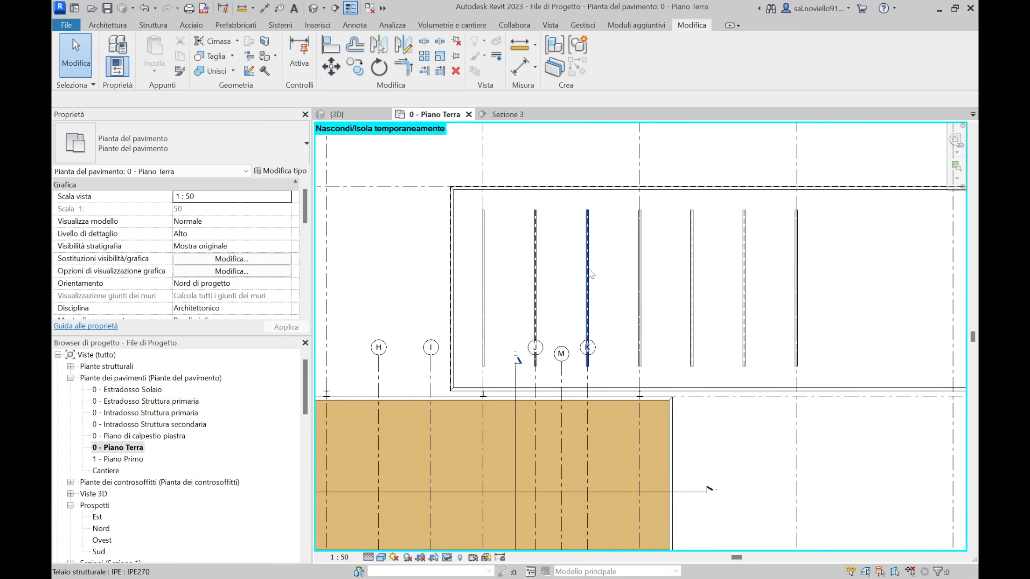
drag(515, 166, 812, 382)
key(Delete)
Step: Align the grid 2 beam's end nearest grid A with the centre plane of the MC380X140 edge beam there
scroll(442, 216, up, 3)
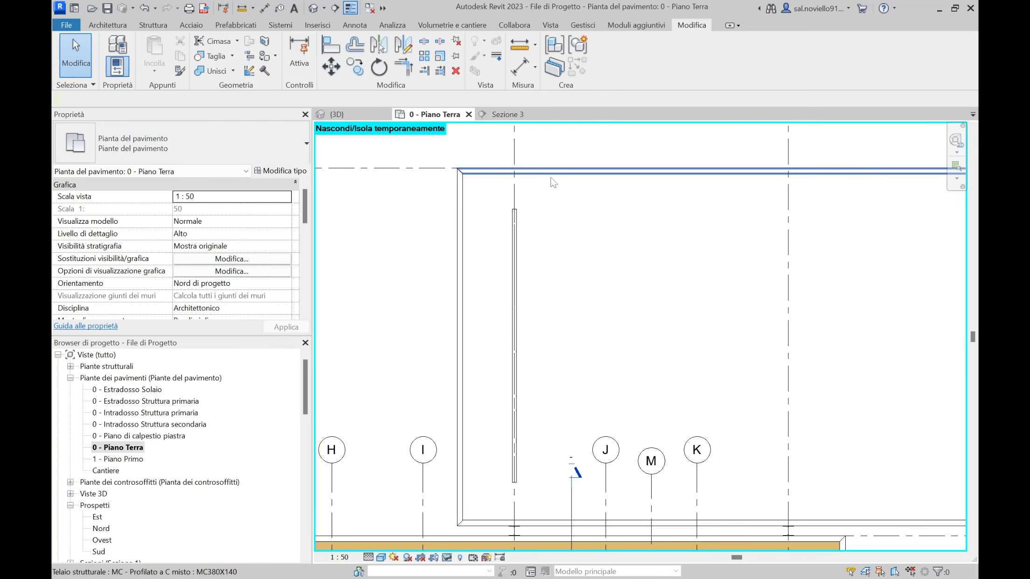
click(331, 44)
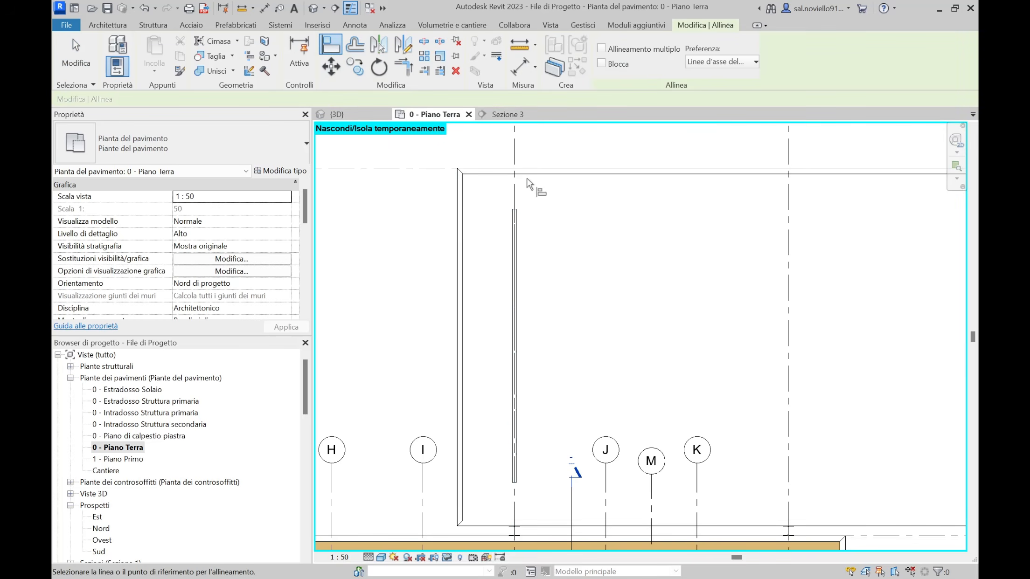
scroll(523, 169, up, 2)
scroll(522, 169, up, 3)
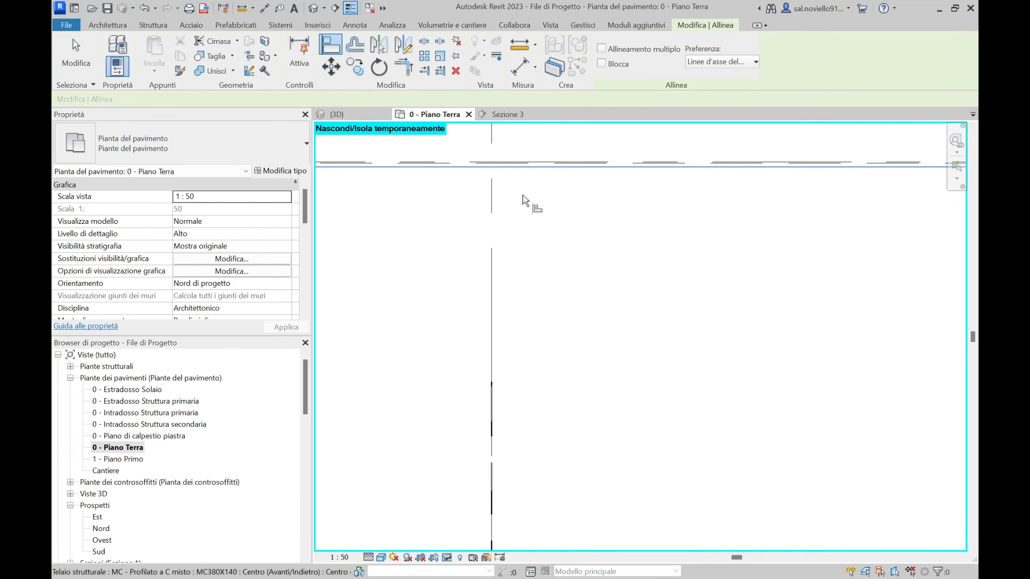
click(520, 167)
scroll(555, 317, up, 5)
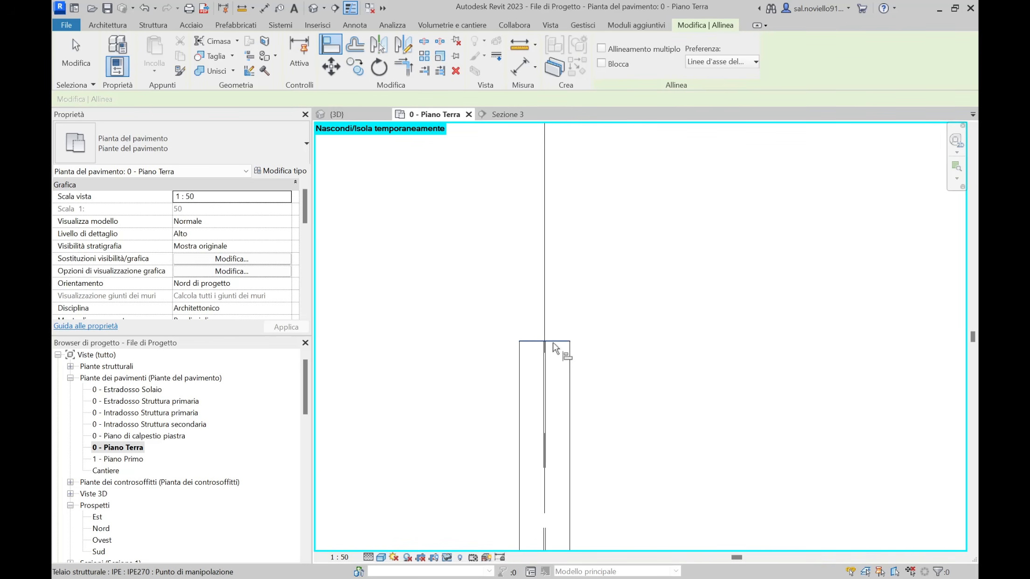
Step: Align the grid 2 beam's other end with the centre plane of the MC380X140 edge beam near grid B
scroll(550, 272, down, 5)
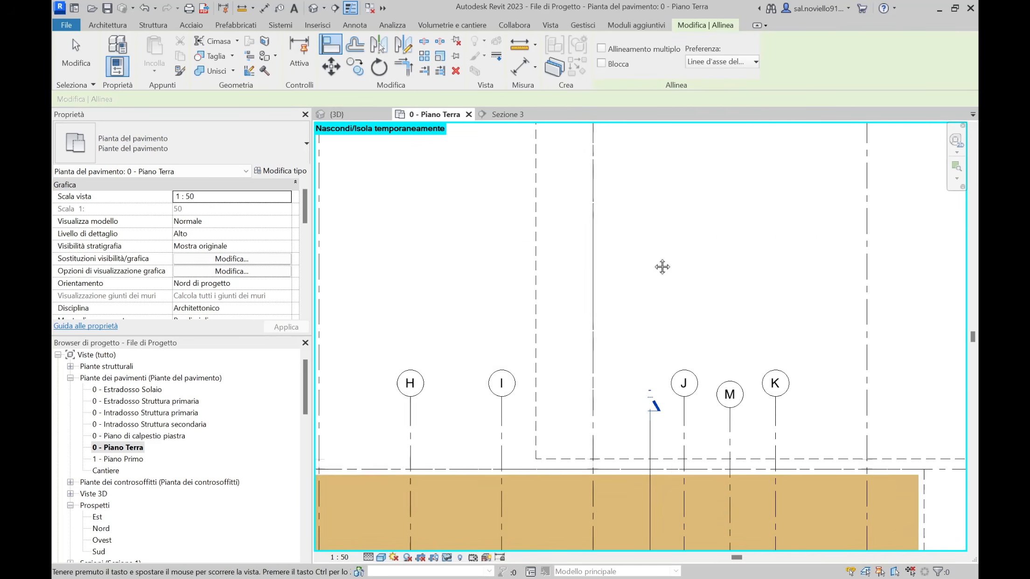
scroll(620, 373, up, 6)
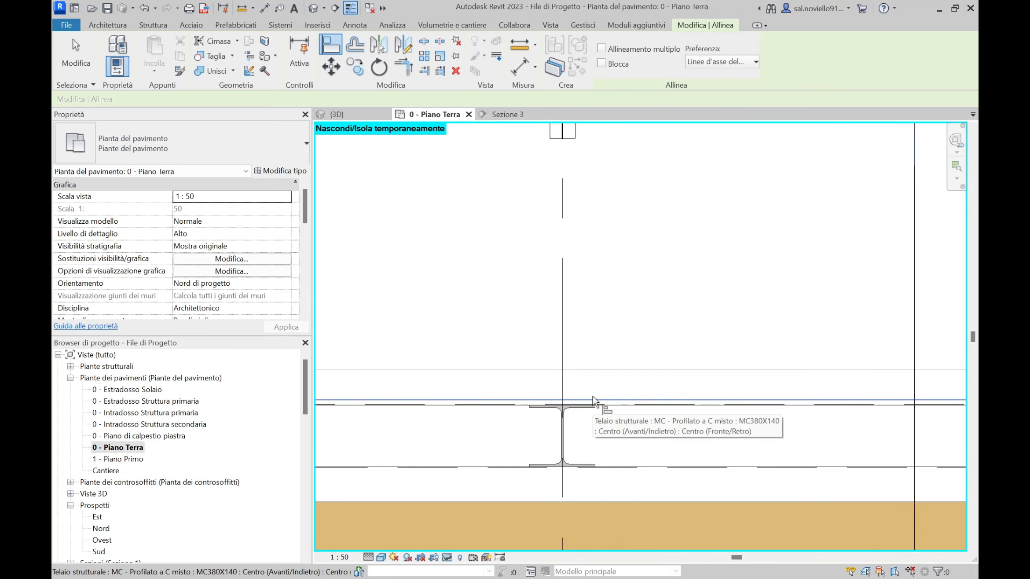
click(591, 401)
scroll(560, 235, down, 3)
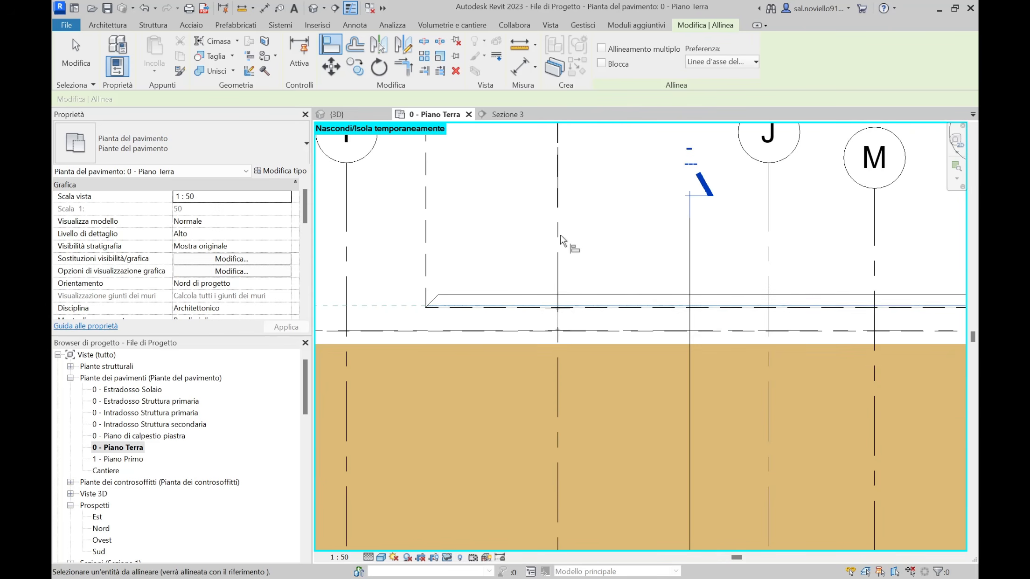
scroll(560, 285, up, 2)
click(560, 285)
scroll(557, 284, down, 4)
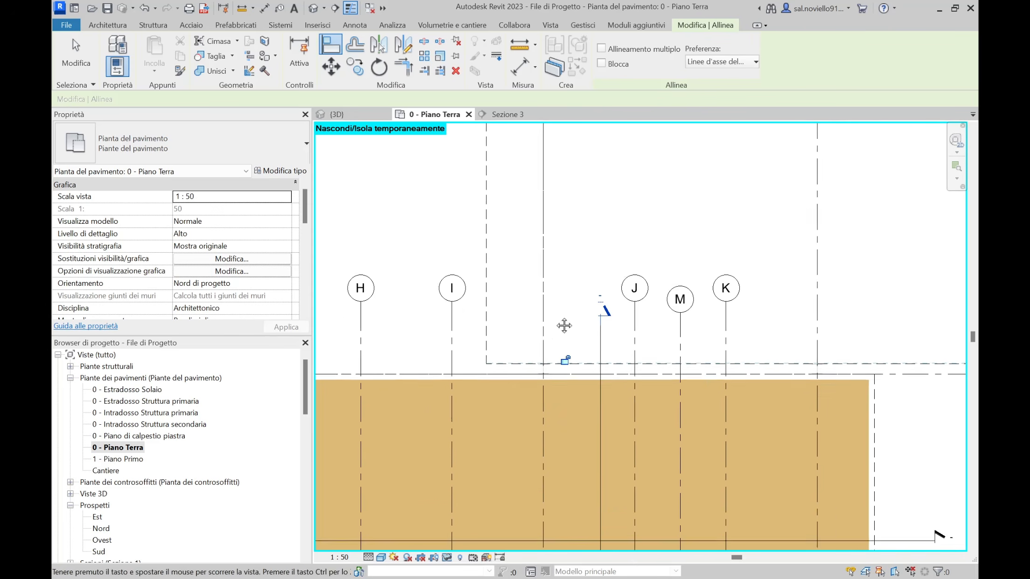
key(Escape)
scroll(560, 271, down, 2)
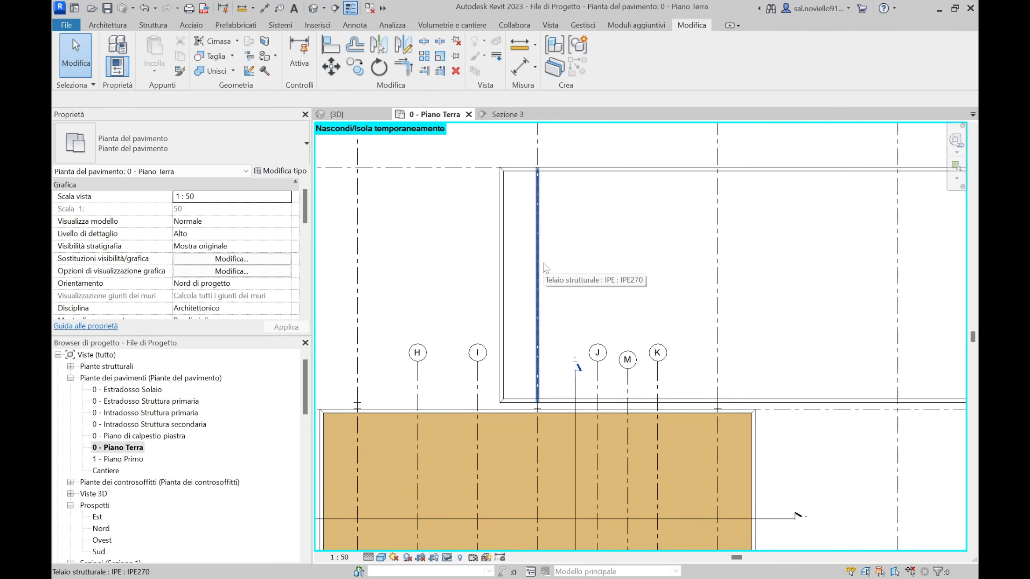
Step: Copy the IPE270 beam from grid 2 onto grids J and K, with Vincola and Multipli enabled
middle_drag(565, 245, 517, 271)
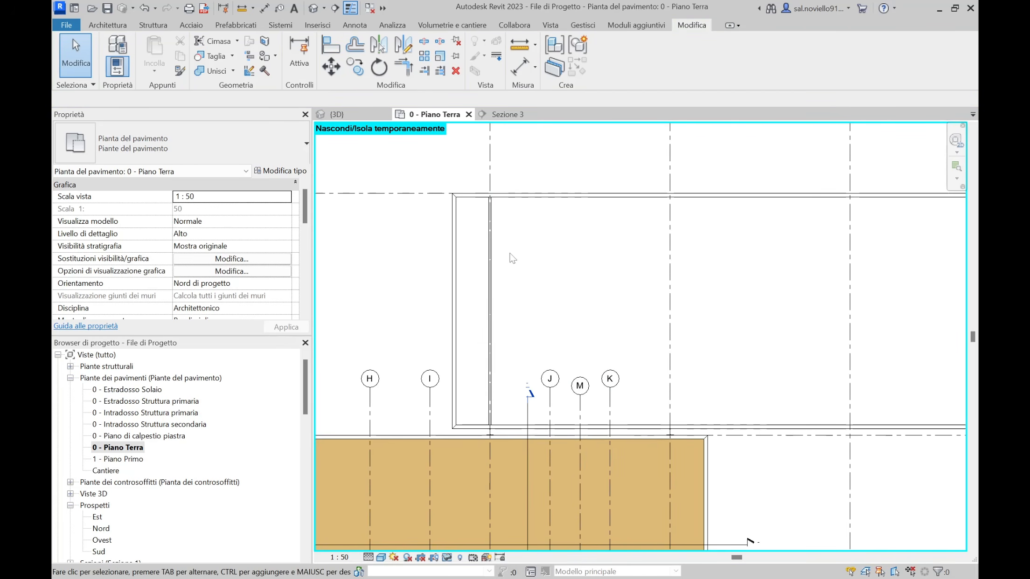
click(489, 252)
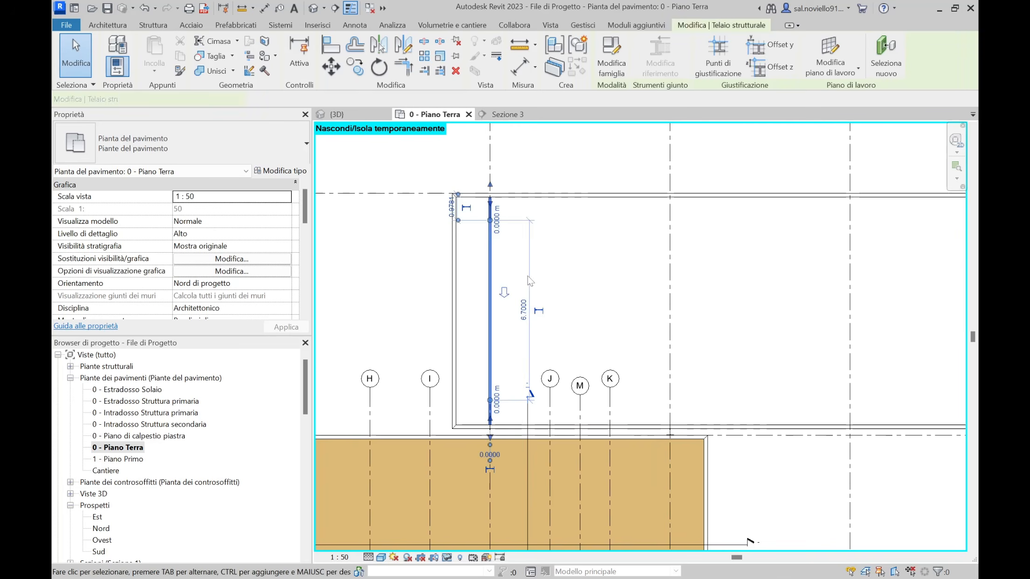
click(354, 68)
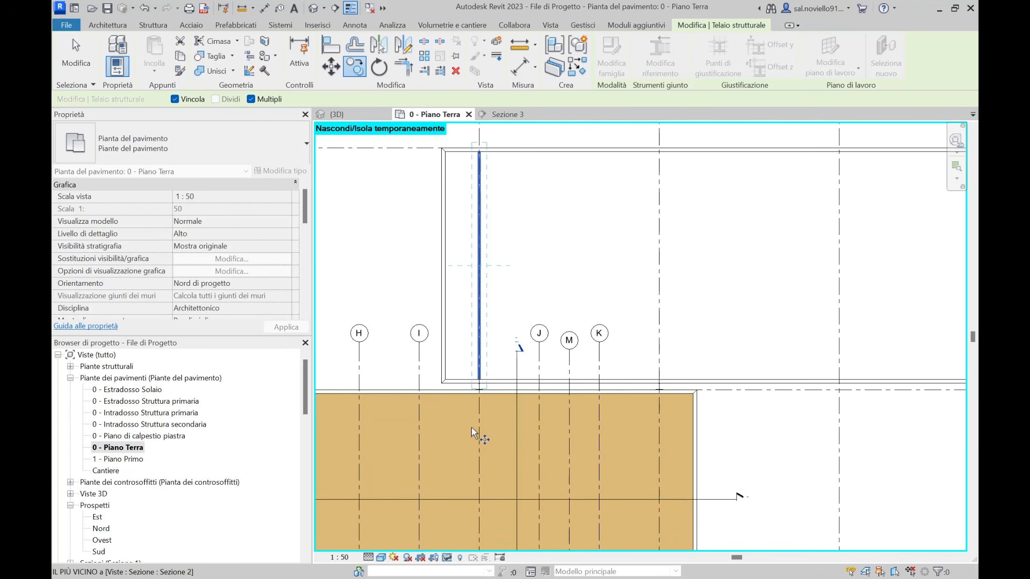
scroll(478, 431, down, 2)
scroll(479, 425, up, 2)
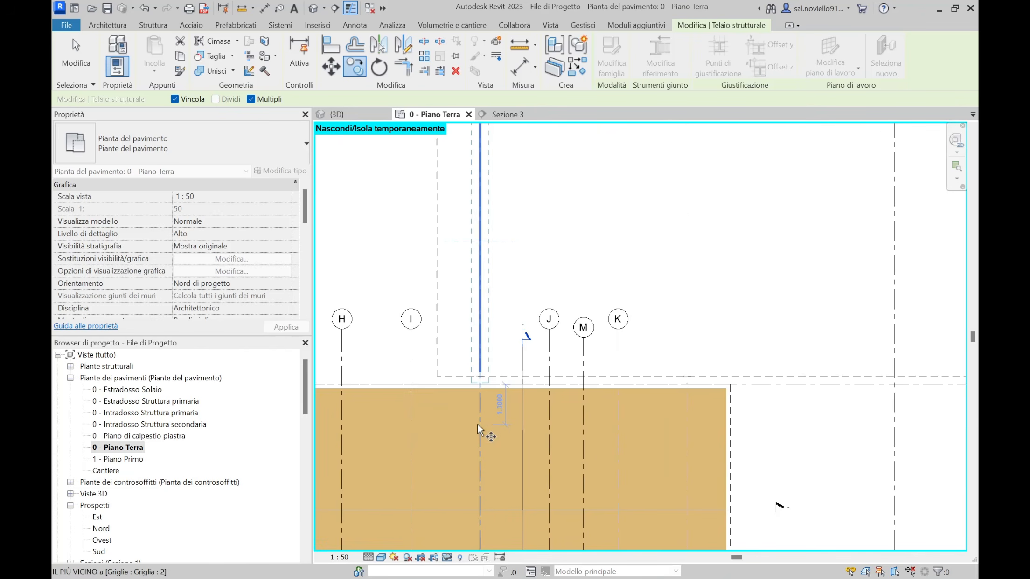
click(481, 425)
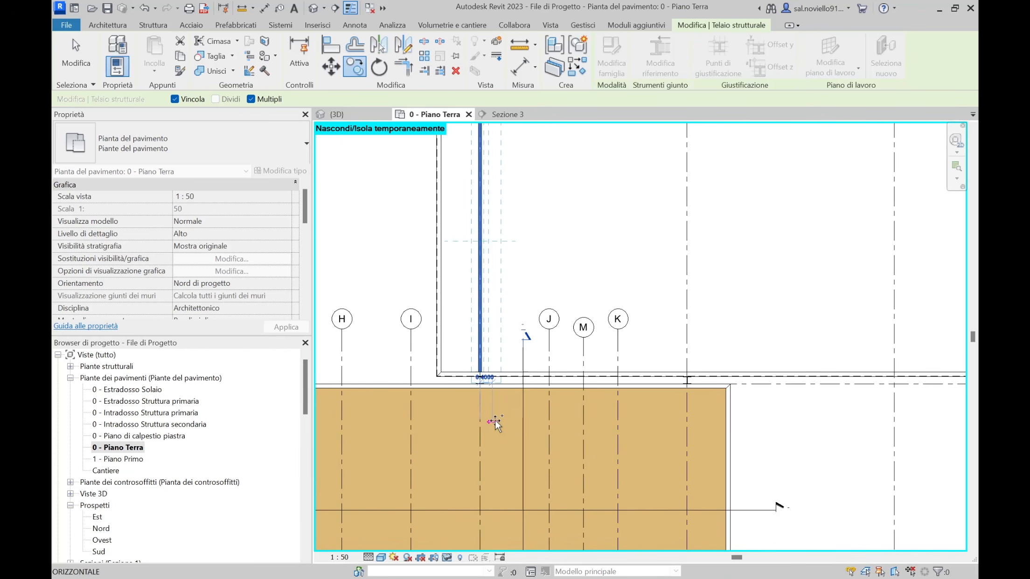
click(548, 422)
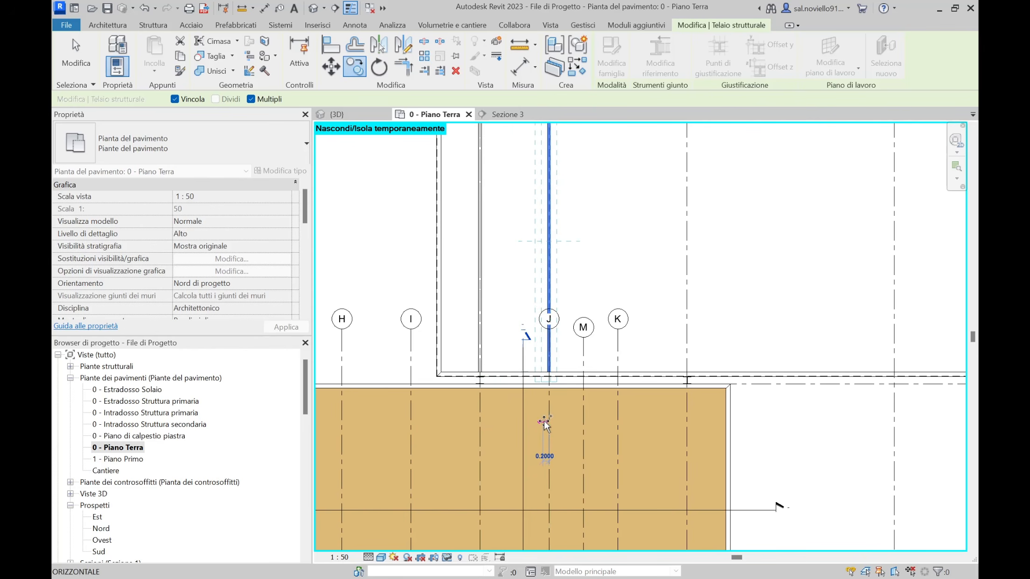
click(618, 425)
Step: Place a further copy of the IPE270 beam on grid 3 and finish the multiple copy
scroll(622, 427, down, 1)
middle_drag(623, 447, 567, 480)
scroll(602, 438, up, 2)
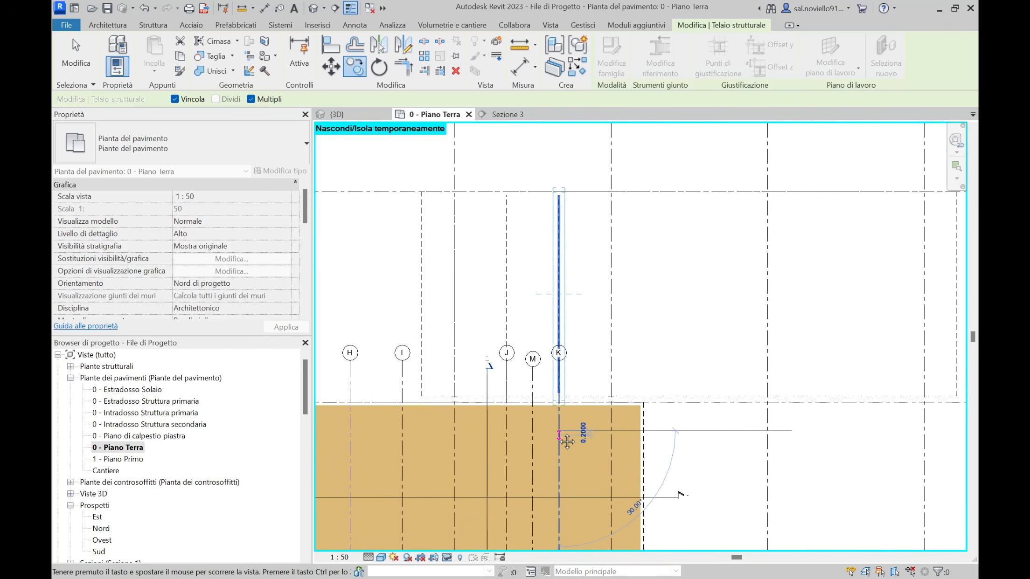
click(614, 435)
scroll(615, 434, down, 2)
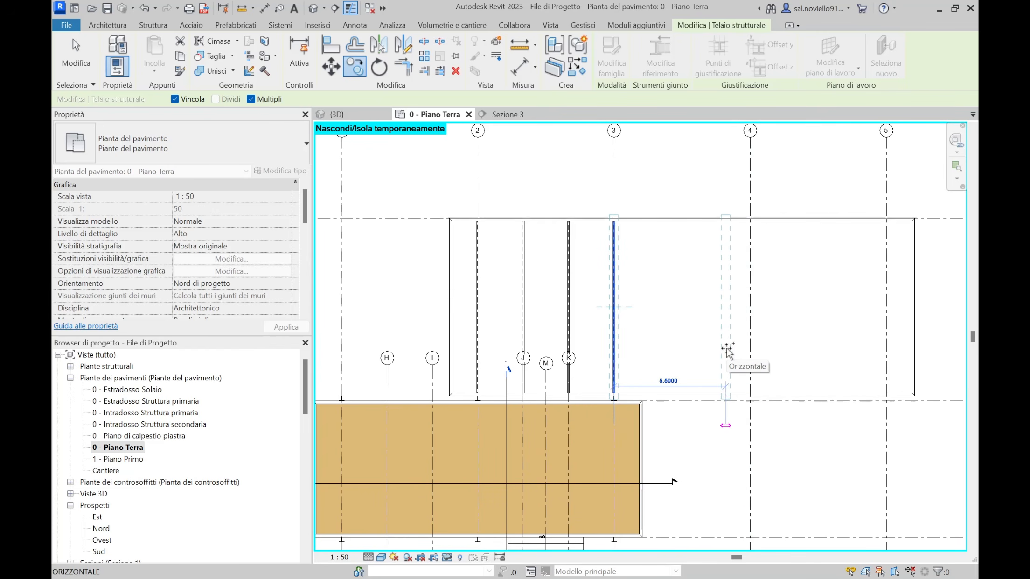
key(Escape)
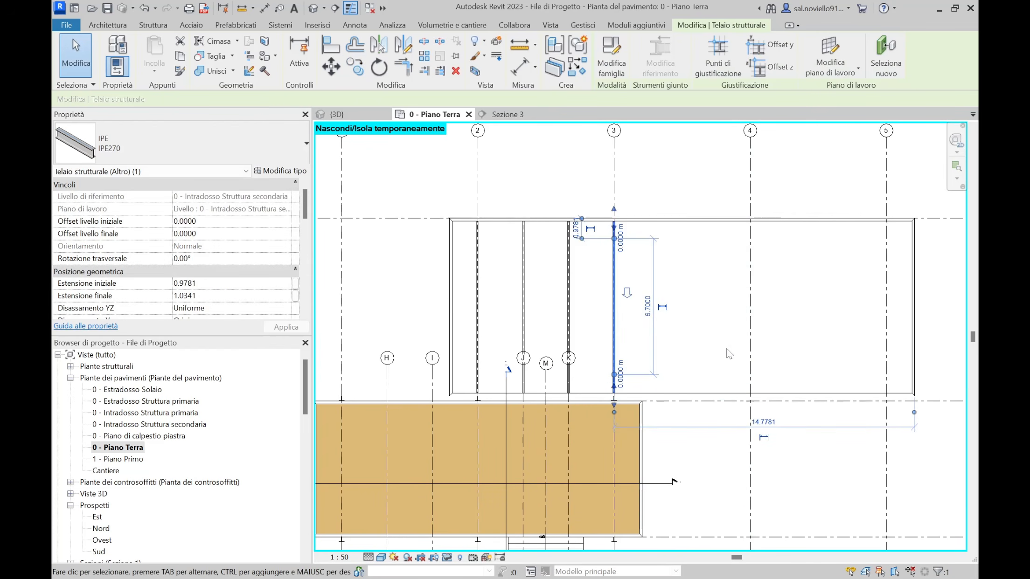
Step: Copy the three IPE270 secondary beams at grids J, K and 3 from grid 2 to grid 3 with Multiple and Constrain enabled
key(Escape)
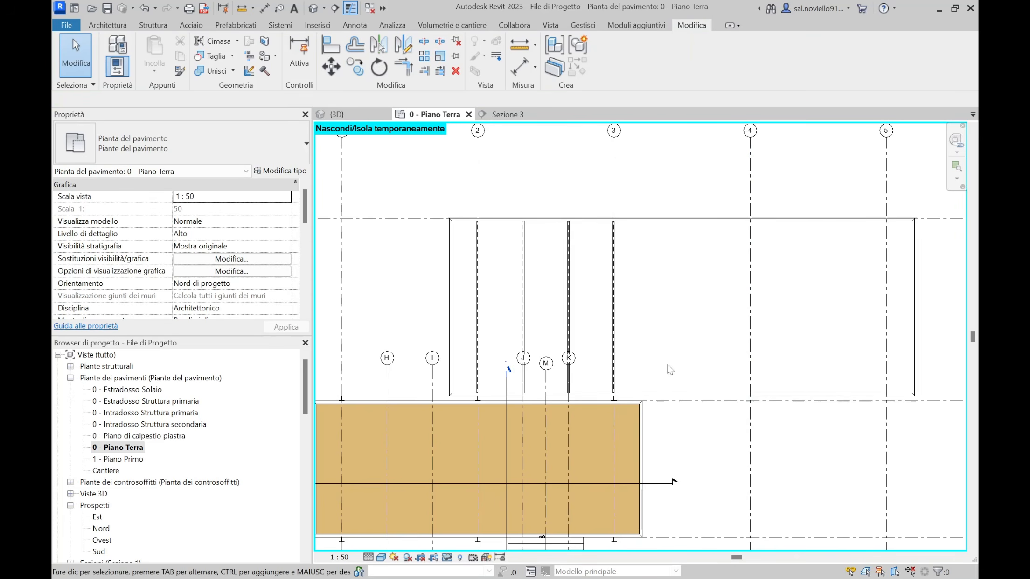
drag(515, 200, 623, 405)
scroll(624, 402, up, 8)
scroll(622, 403, down, 7)
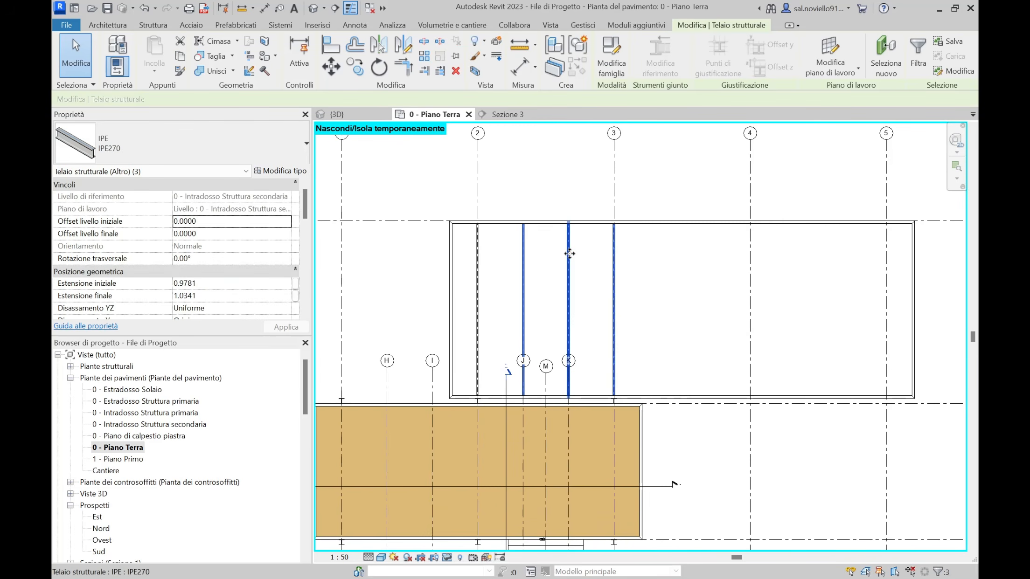
click(354, 66)
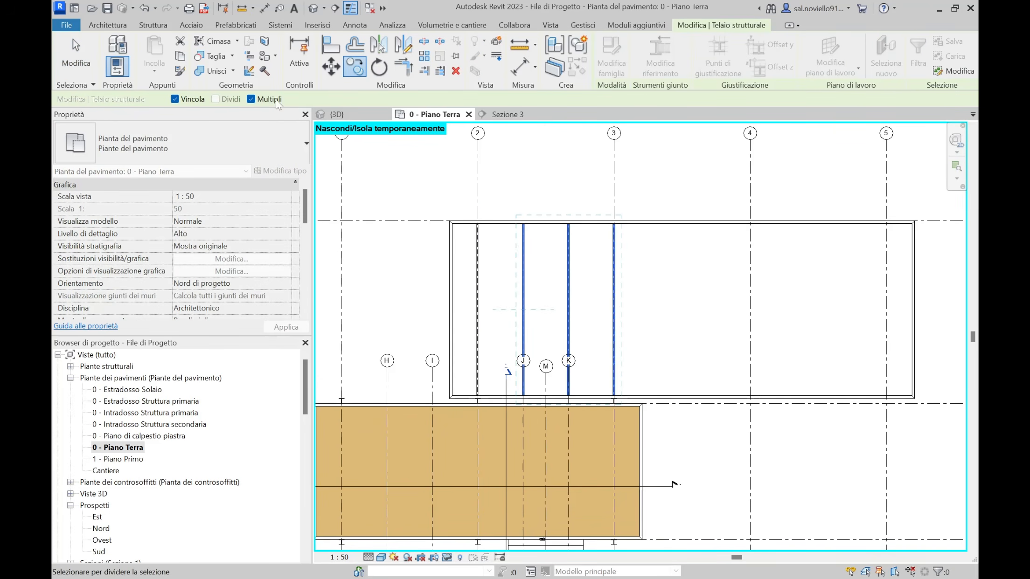
scroll(567, 303, up, 3)
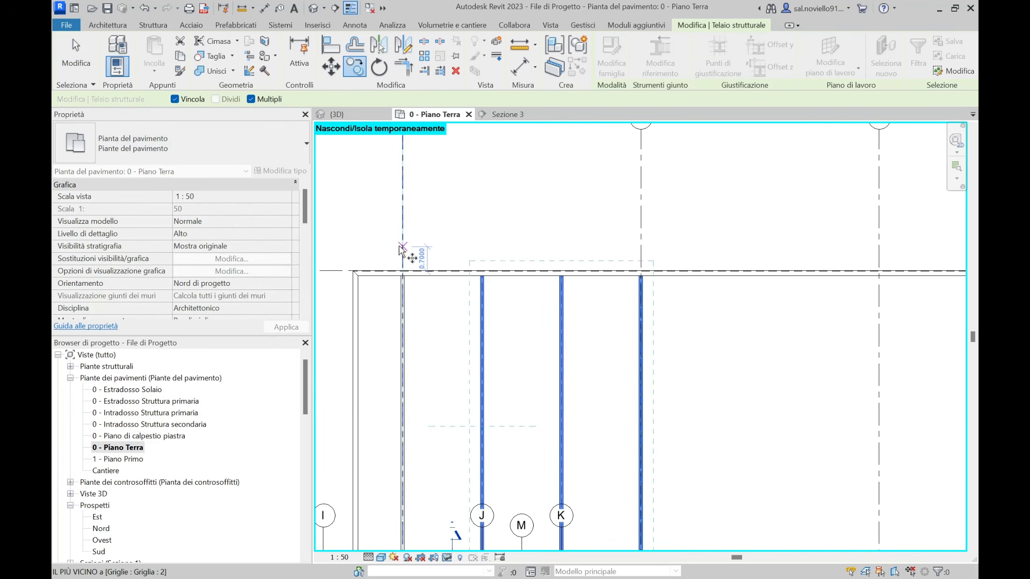
scroll(401, 247, down, 2)
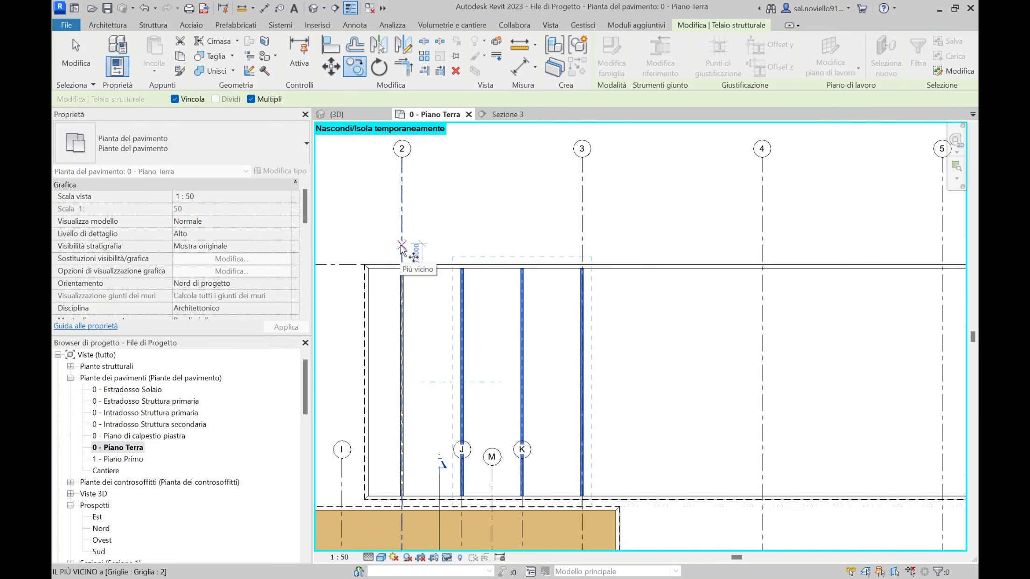
click(583, 247)
Step: Place another copy of the three secondary beams at grid 4 to fill the bay between grids 4 and 5, and finish copying
middle_drag(739, 320, 667, 305)
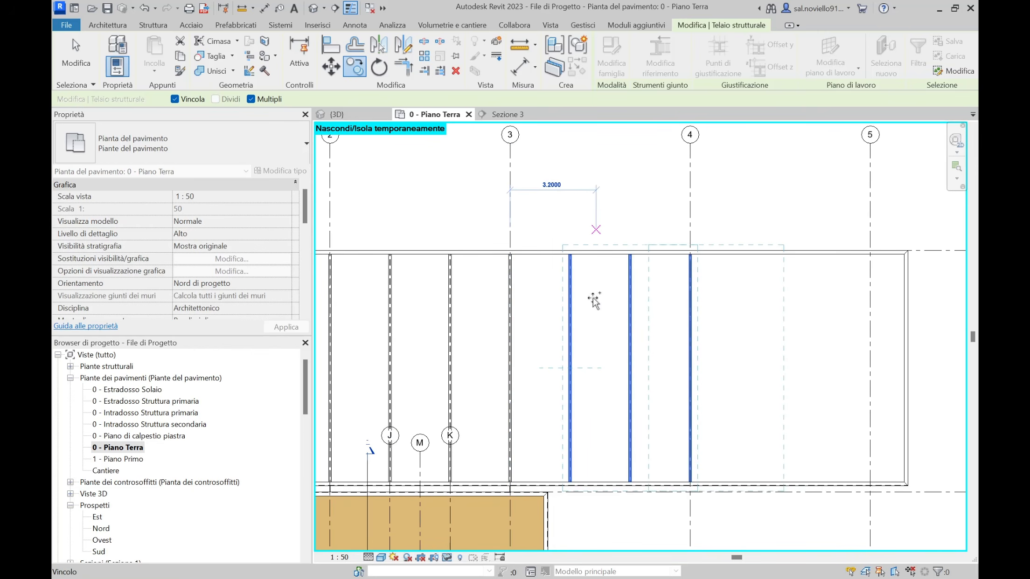
scroll(614, 299, down, 2)
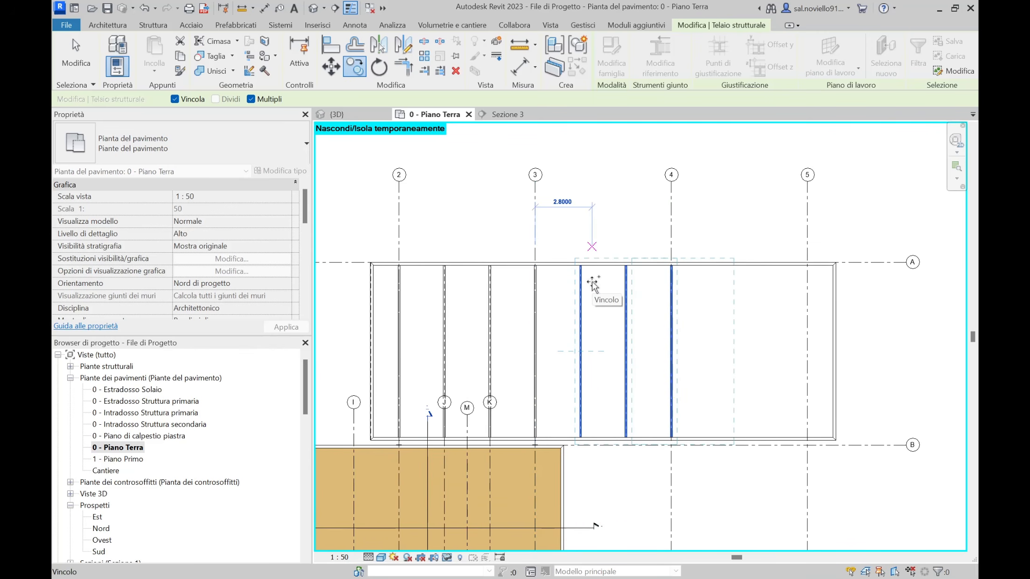
scroll(624, 289, up, 3)
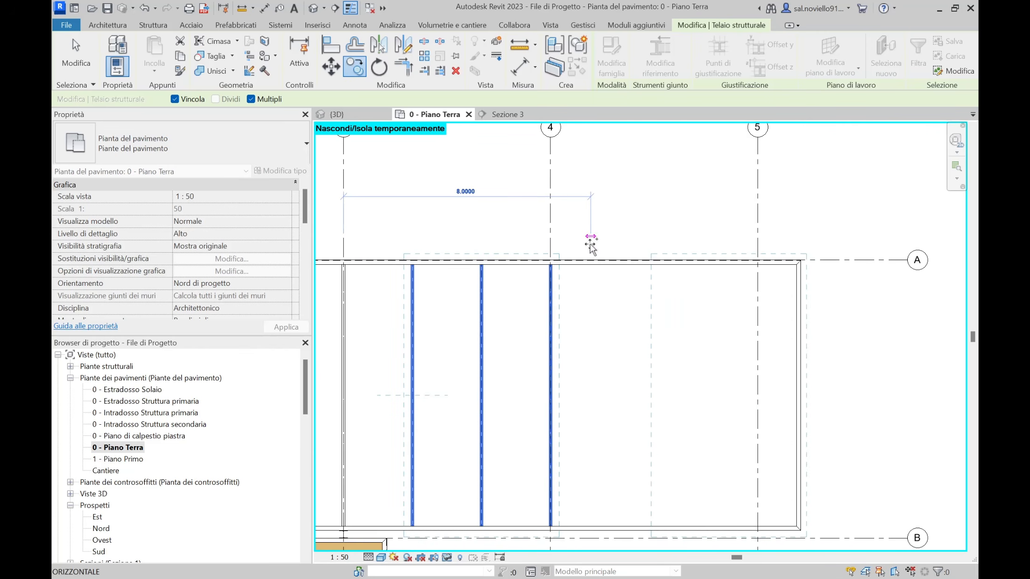
click(551, 238)
scroll(553, 240, down, 2)
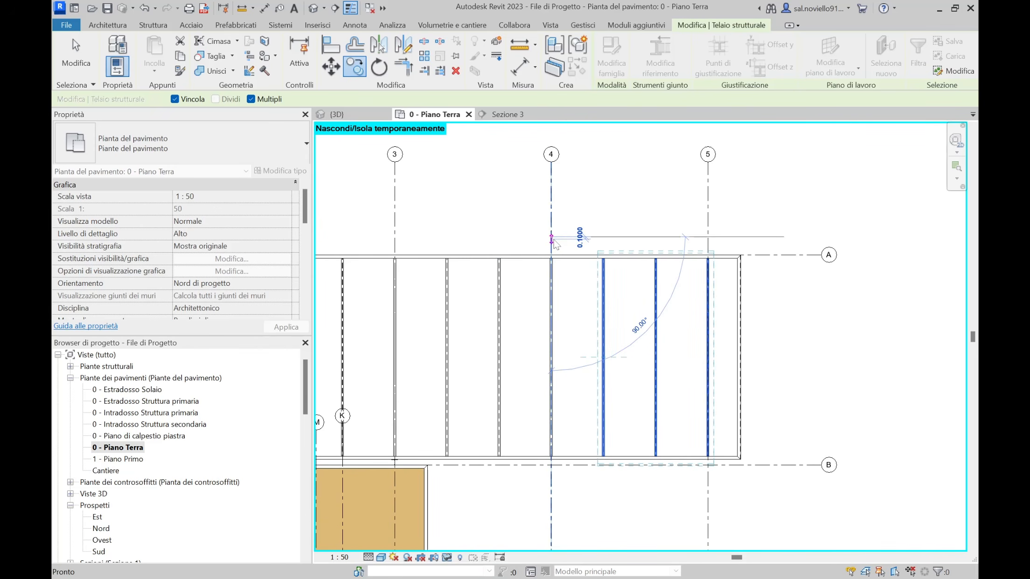
key(Escape)
key(Escape)
Step: Reset the temporary hide/isolate in the 0 - Piano Terra plan
scroll(789, 276, down, 3)
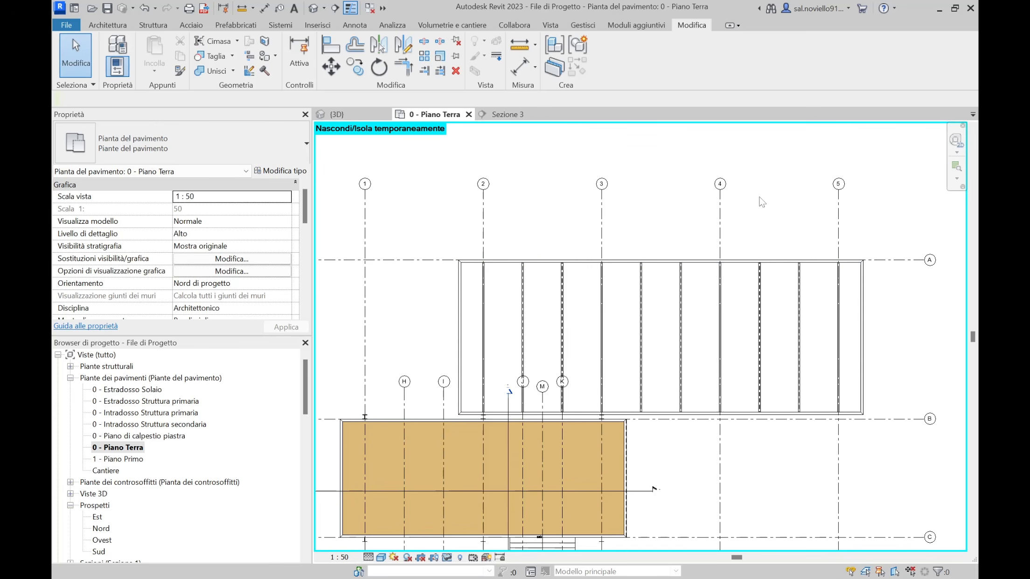
middle_drag(762, 201, 726, 195)
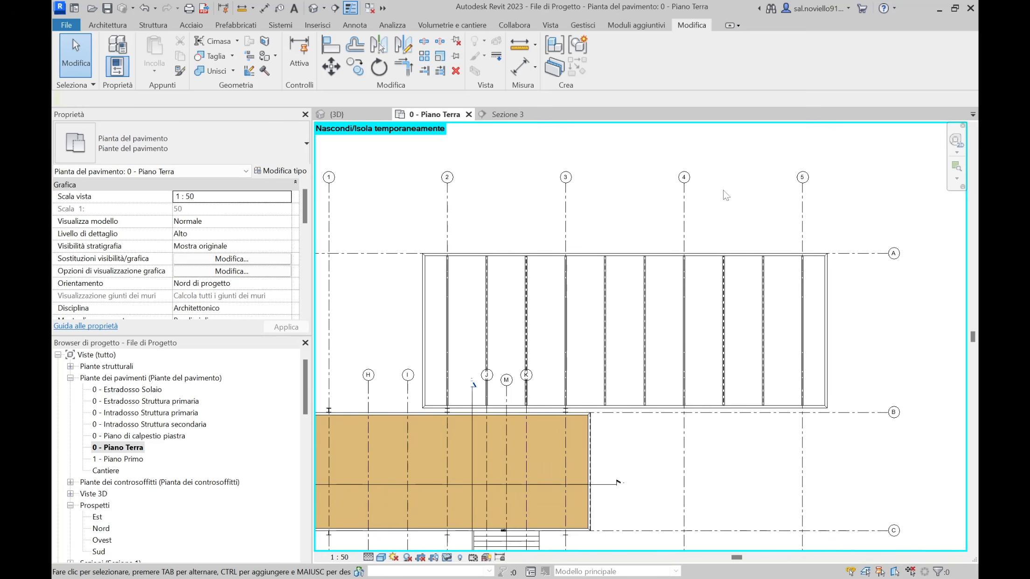
click(446, 557)
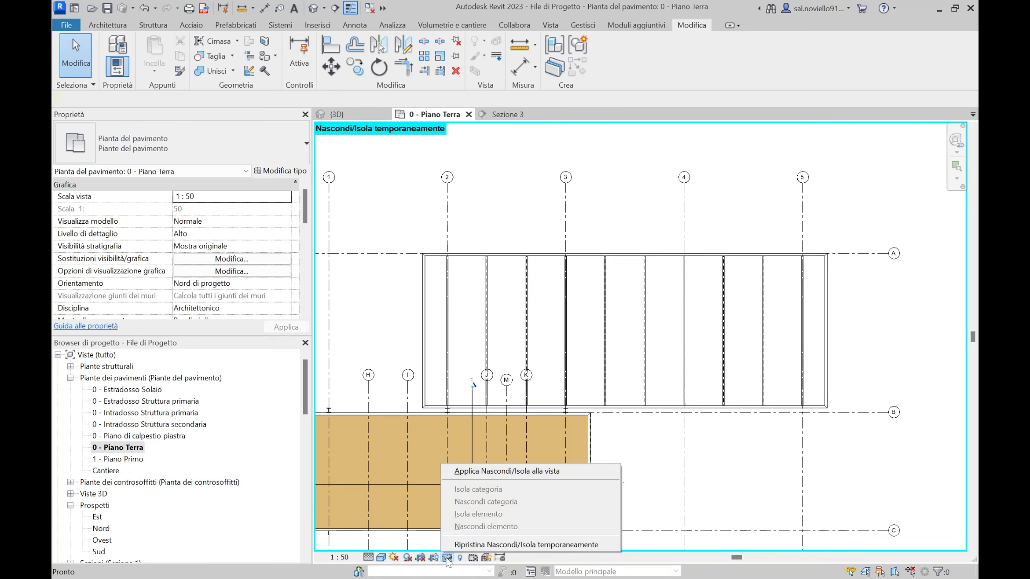
click(526, 544)
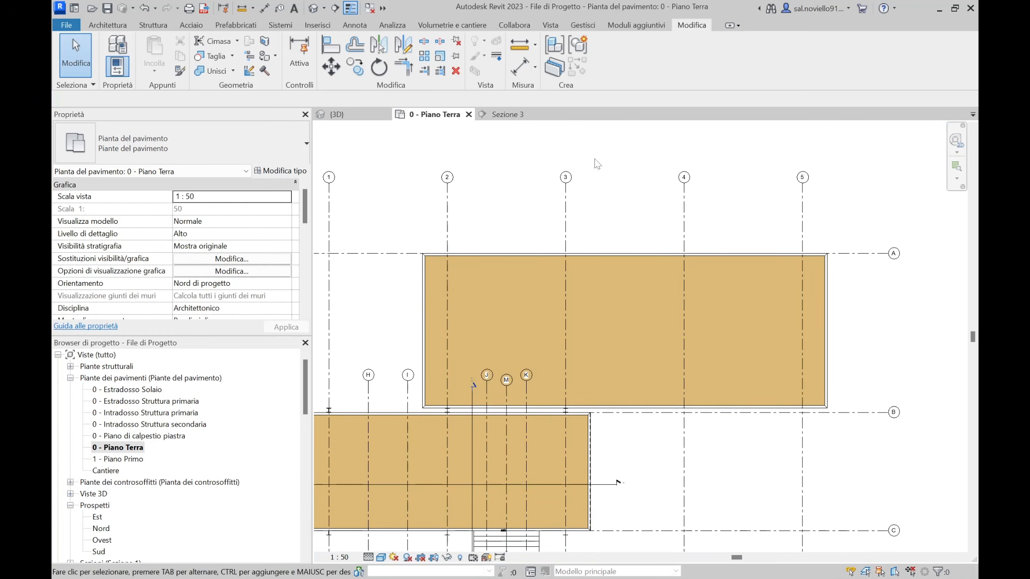
Step: Examine in Sezione 3 how the slab and primary structure sit relative to the level 0 and level 1 lines
click(508, 114)
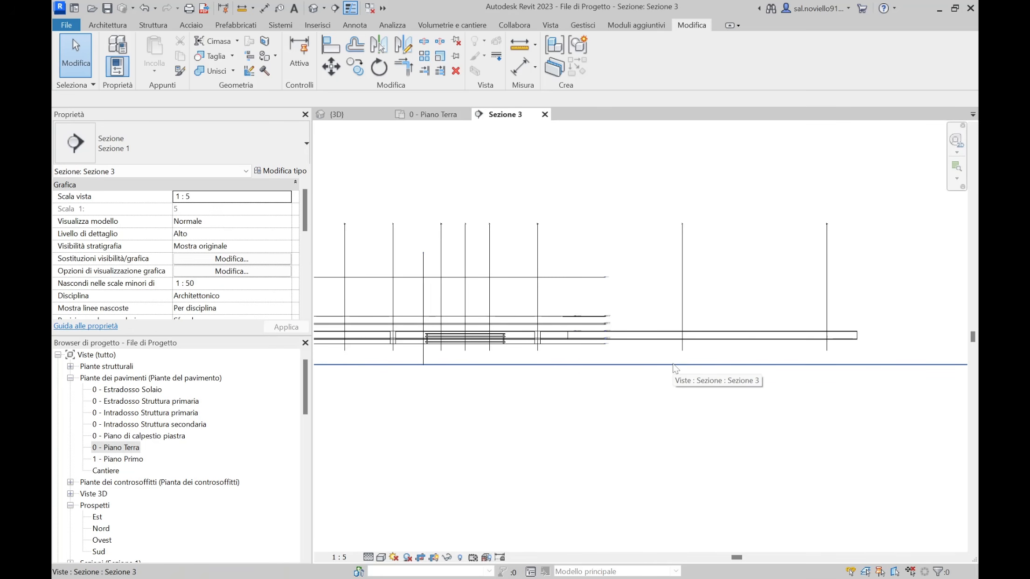
scroll(675, 369, up, 3)
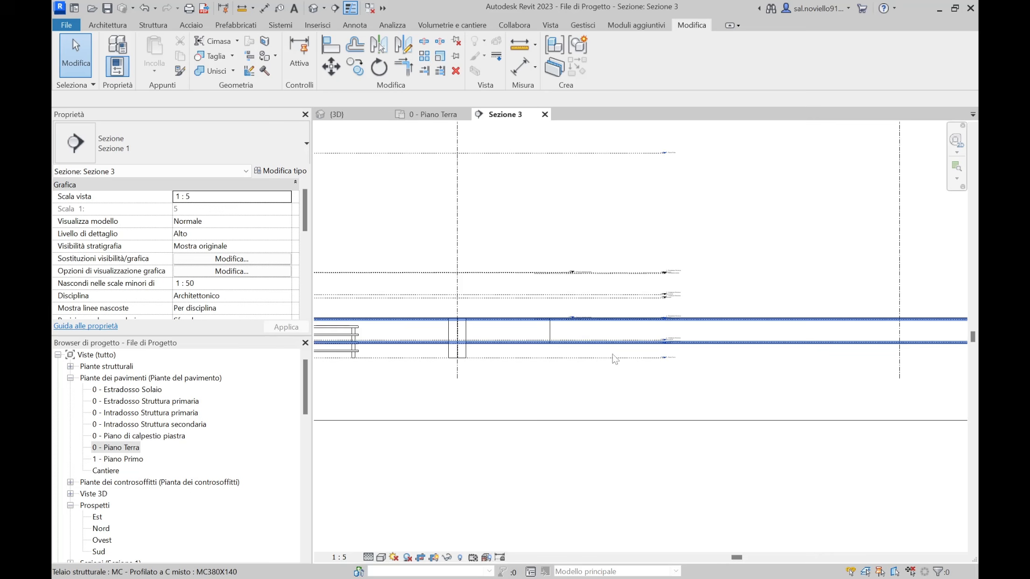
scroll(627, 328, up, 2)
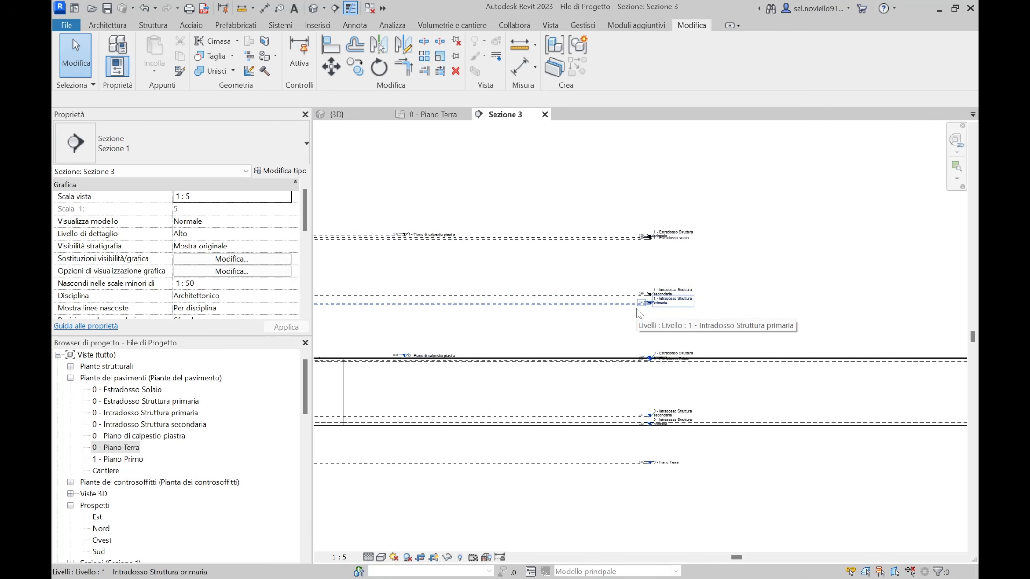
scroll(637, 313, down, 2)
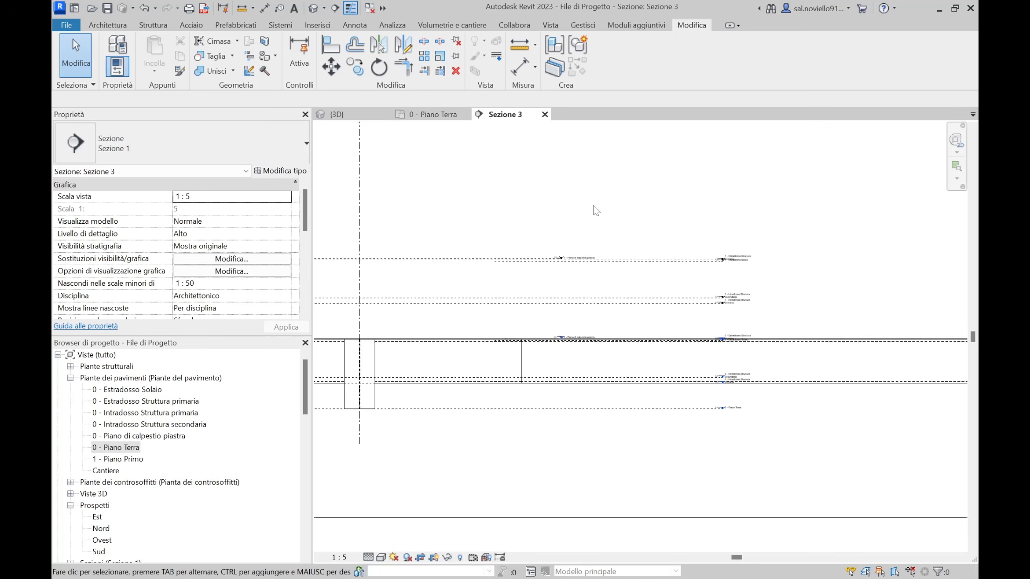
click(434, 116)
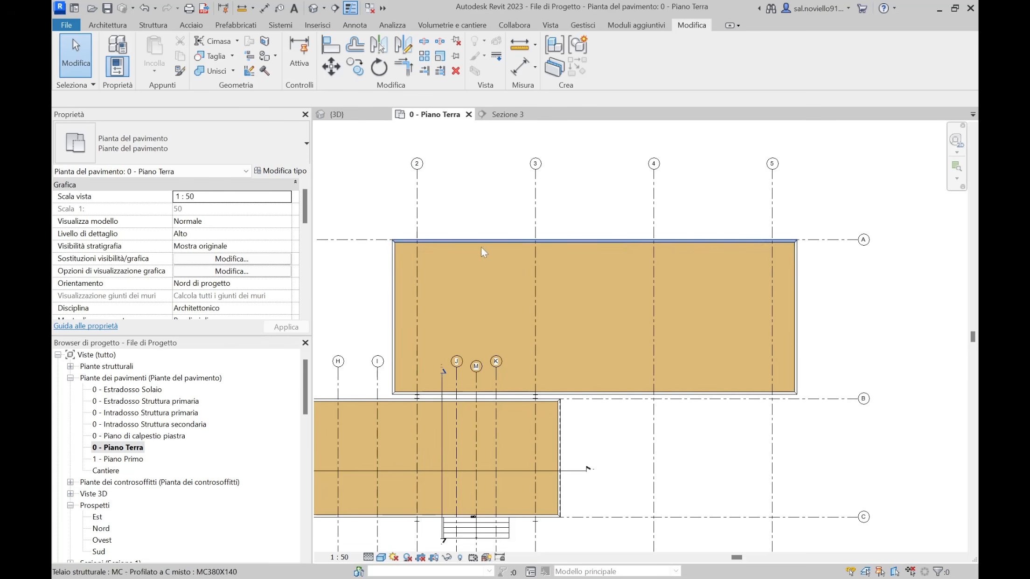
click(506, 114)
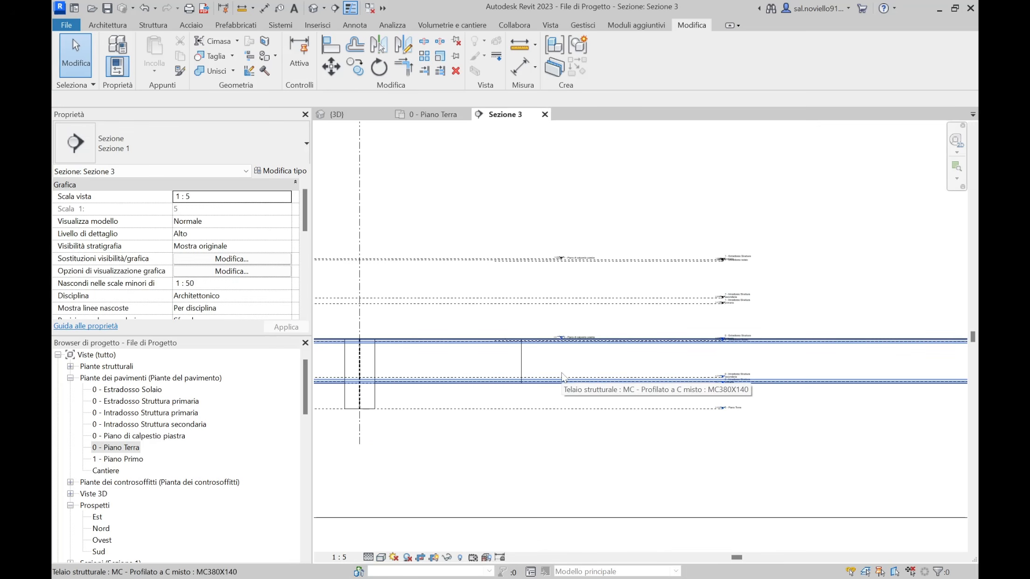
scroll(529, 321, up, 5)
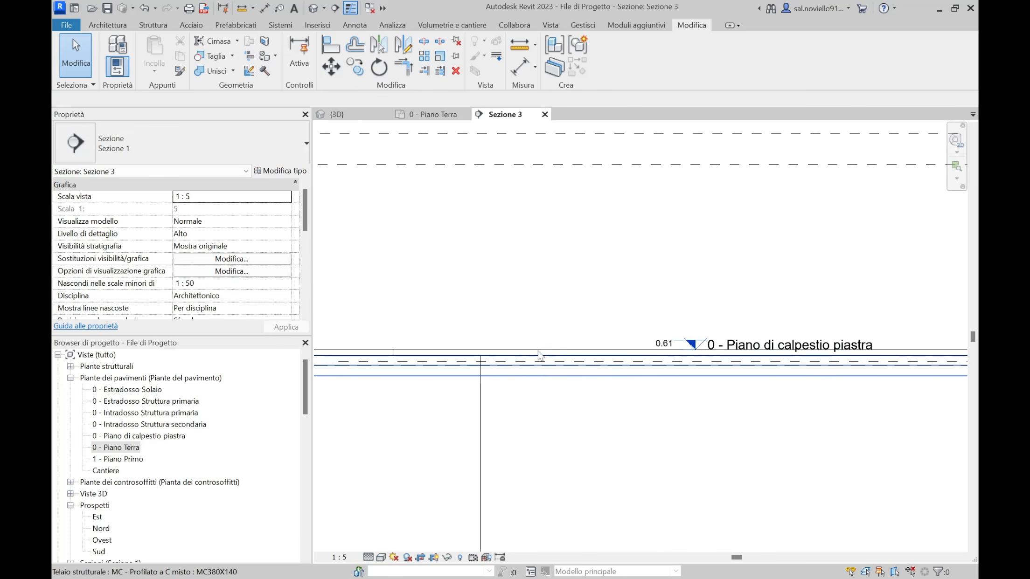
scroll(565, 349, down, 4)
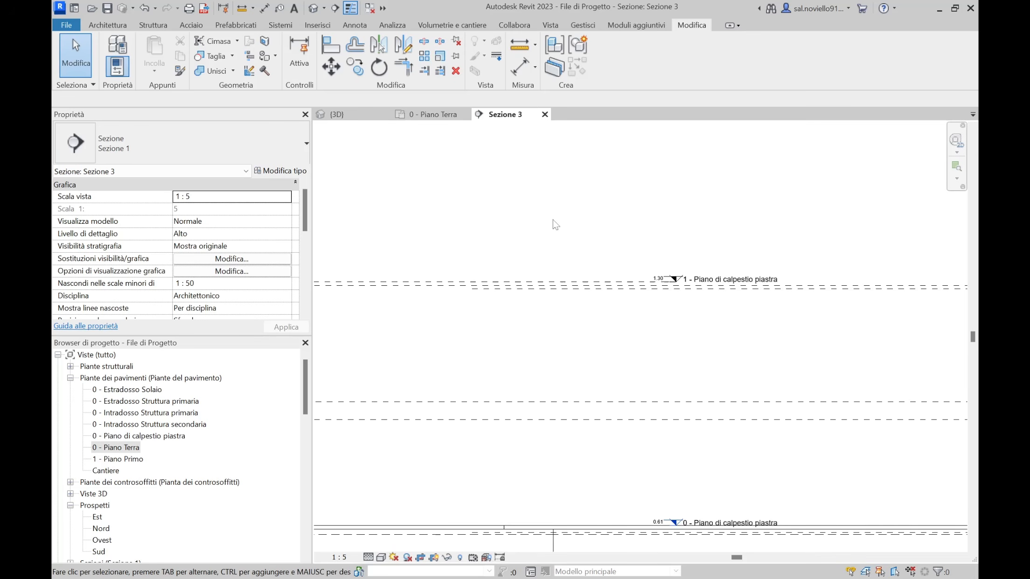
scroll(553, 224, down, 2)
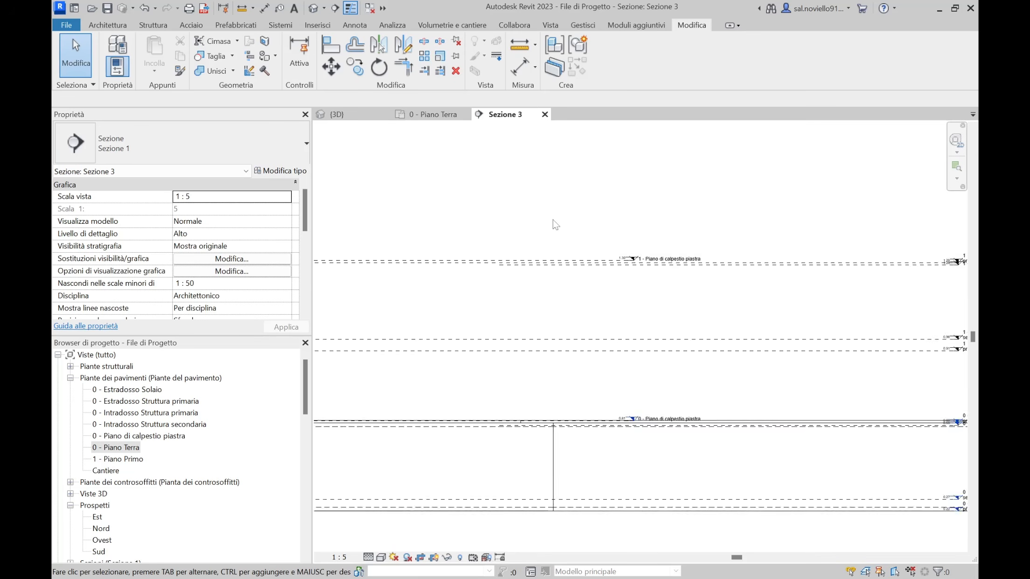
Step: In the 0 - Piano Terra plan, move the upper platform's chain of MC380X140 perimeter beams to the work plane Livello : 1 - Estradosso Struttura primaria
click(431, 115)
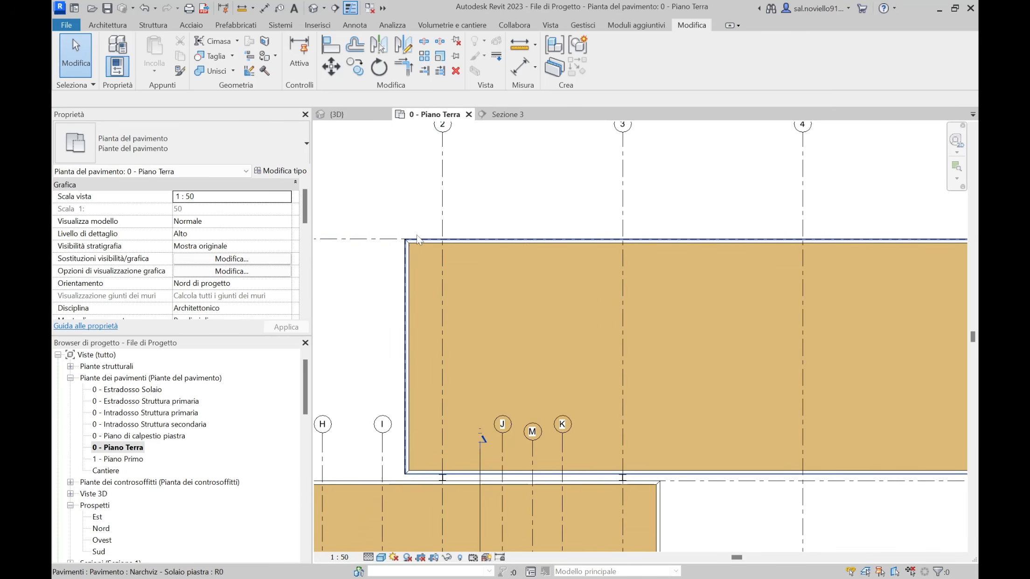
scroll(415, 240, up, 4)
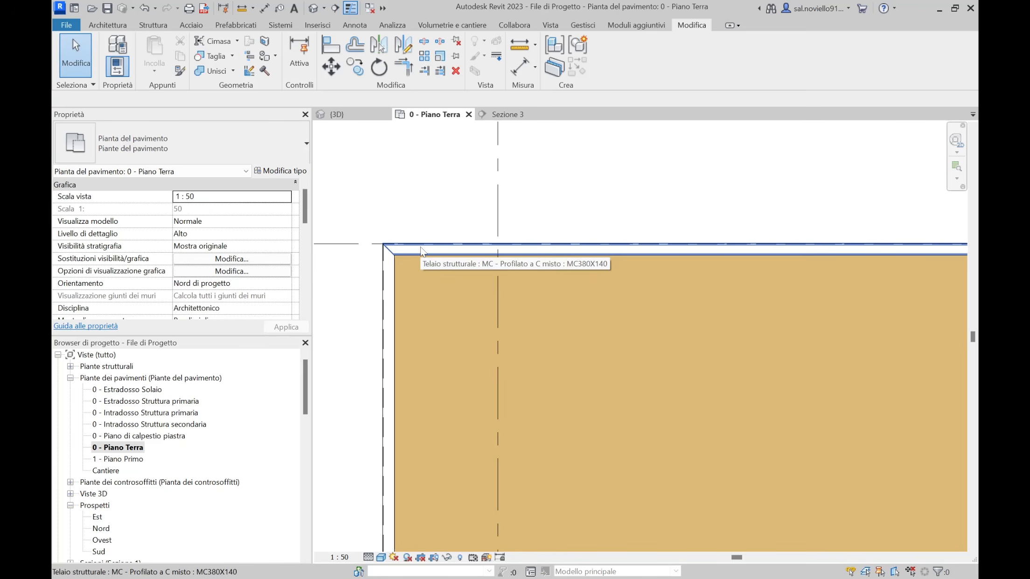
key(Tab)
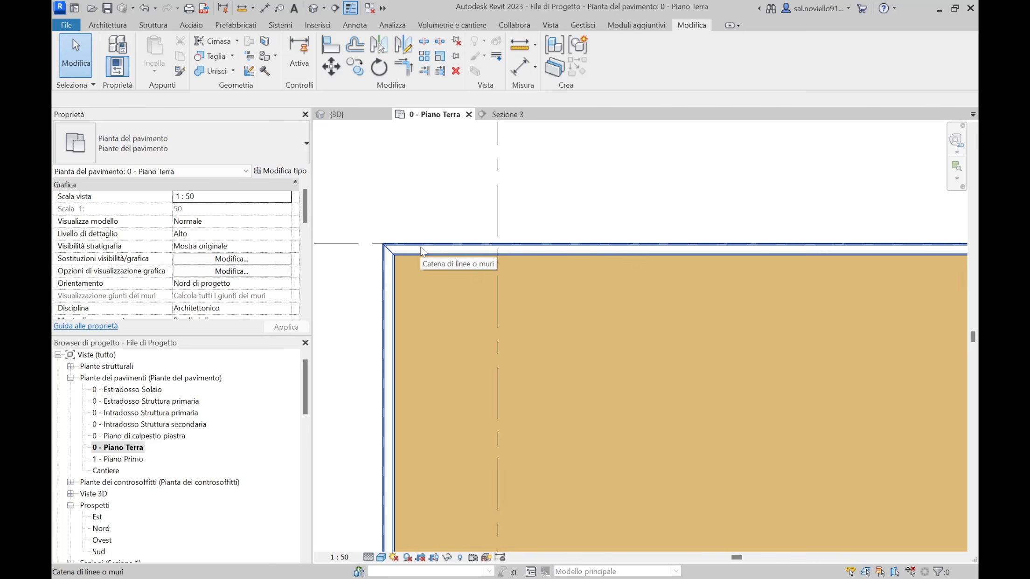
click(420, 247)
scroll(420, 247, down, 3)
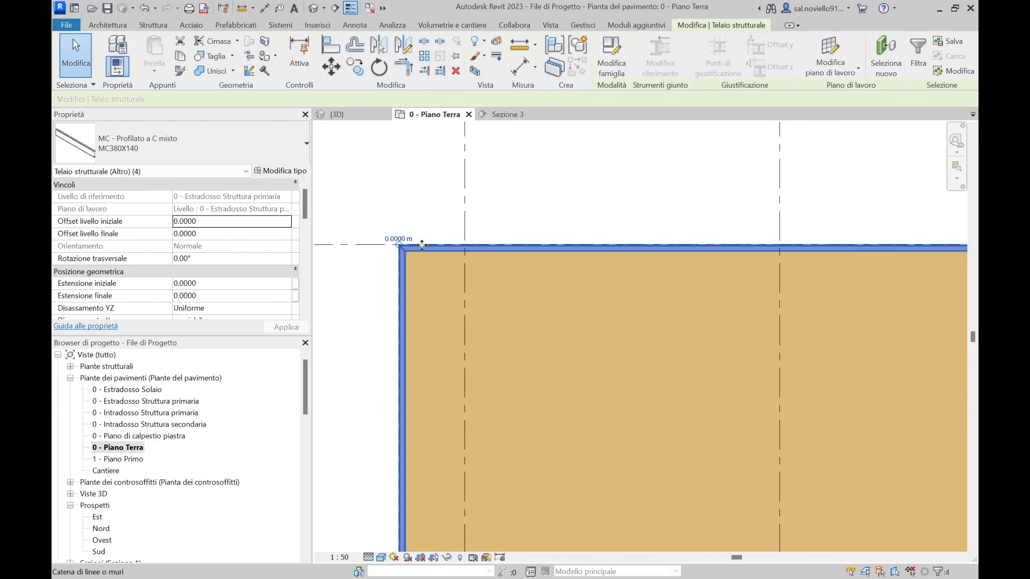
scroll(441, 245, down, 2)
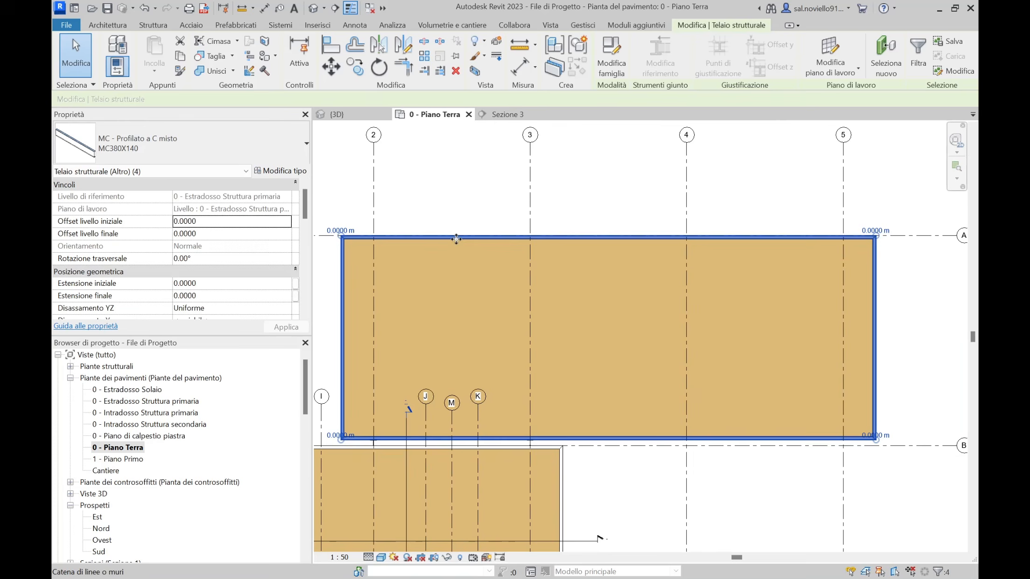
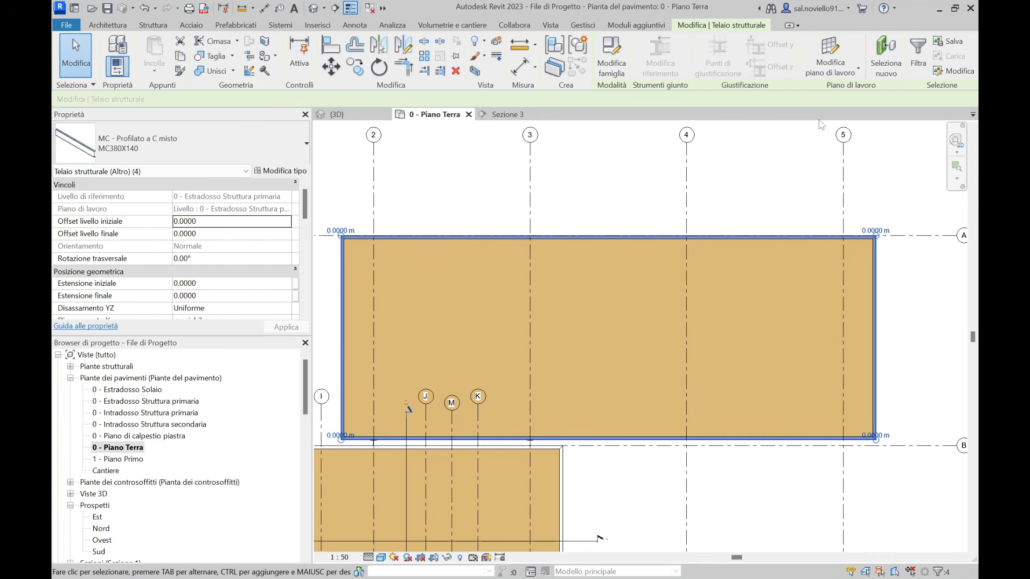
click(845, 73)
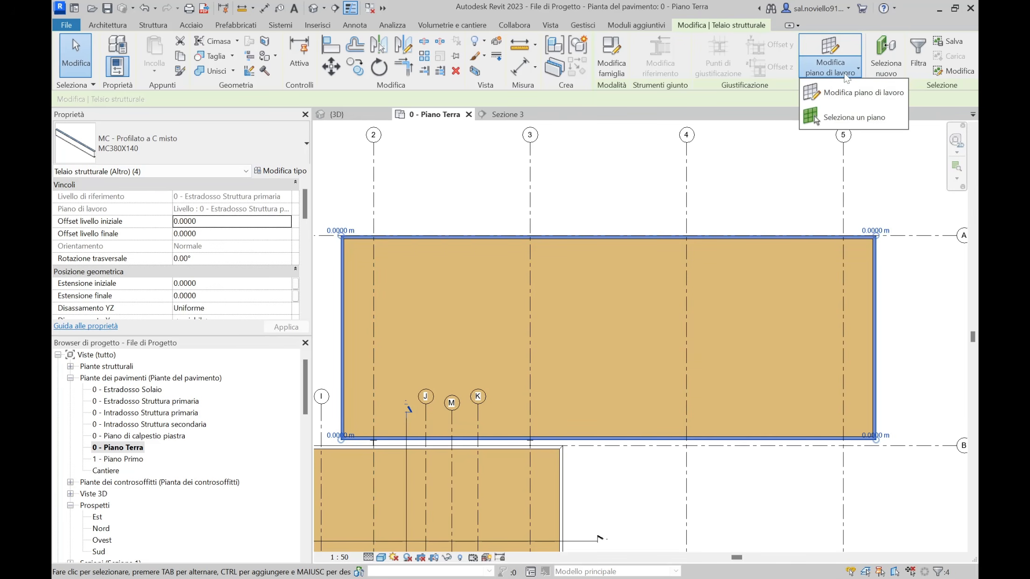
click(842, 93)
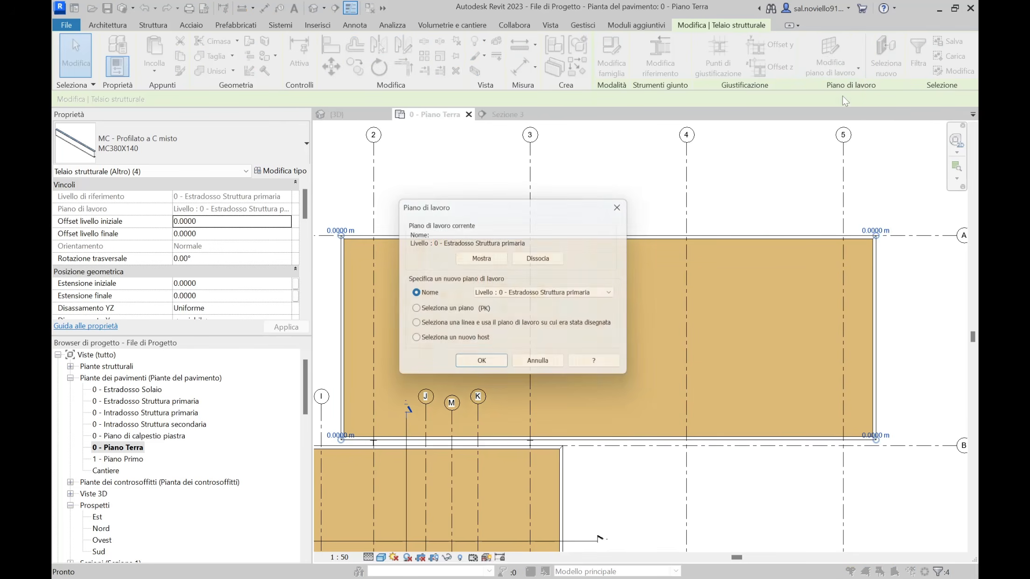
drag(550, 211, 632, 95)
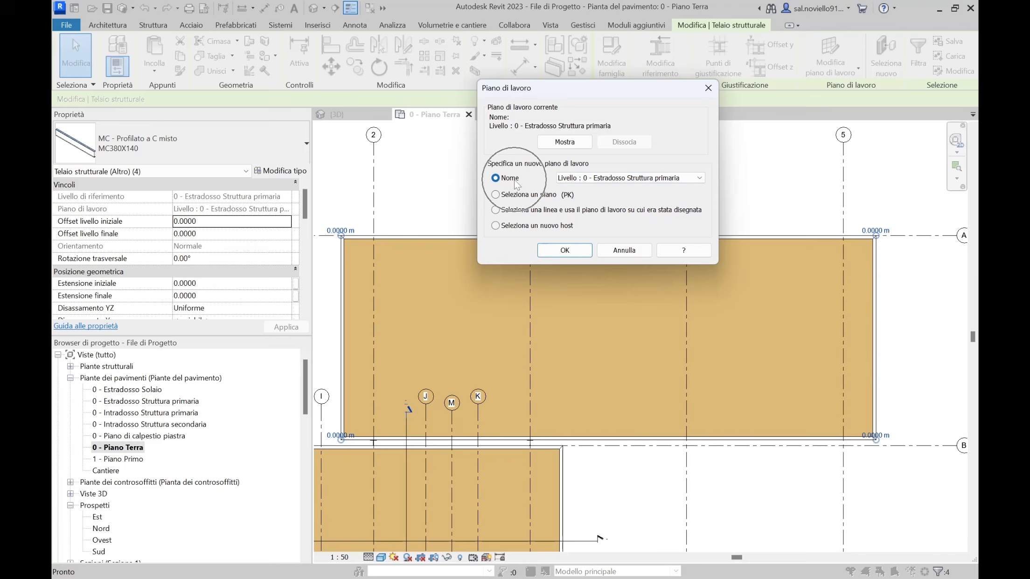
click(693, 182)
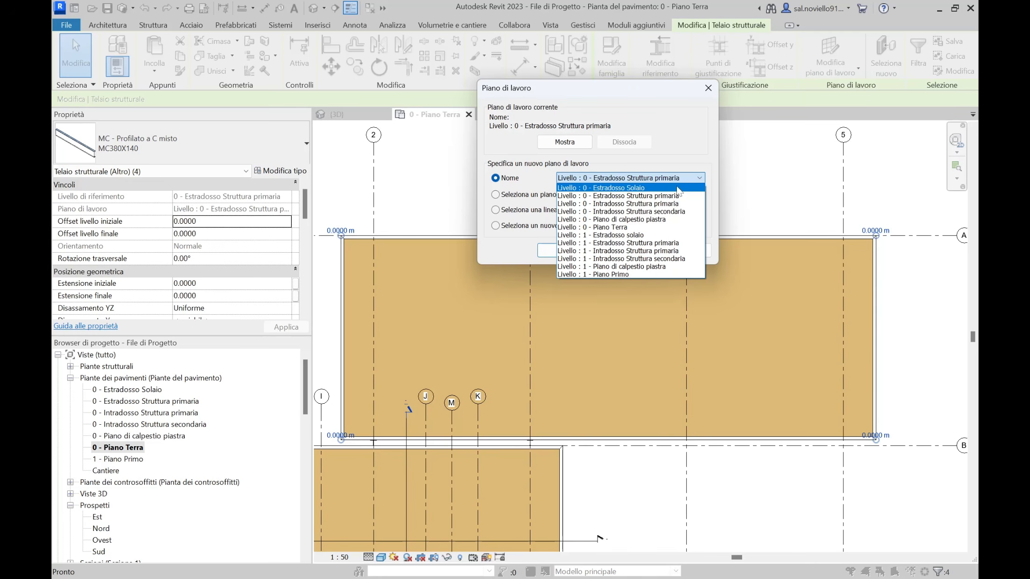
click(640, 244)
click(566, 252)
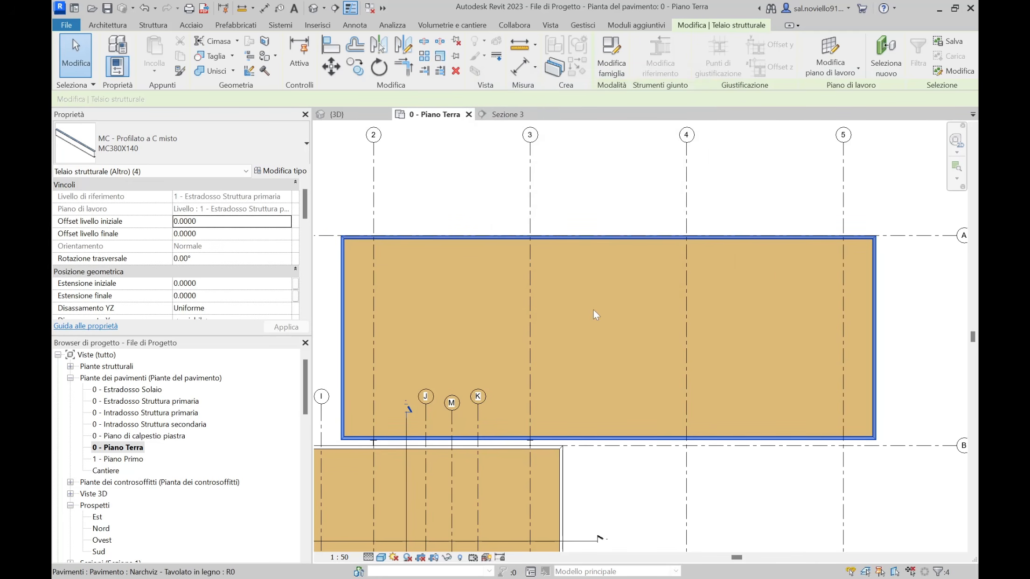
Step: Check the height of the selected MC380X140 perimeter beams in Sezione 3
click(510, 117)
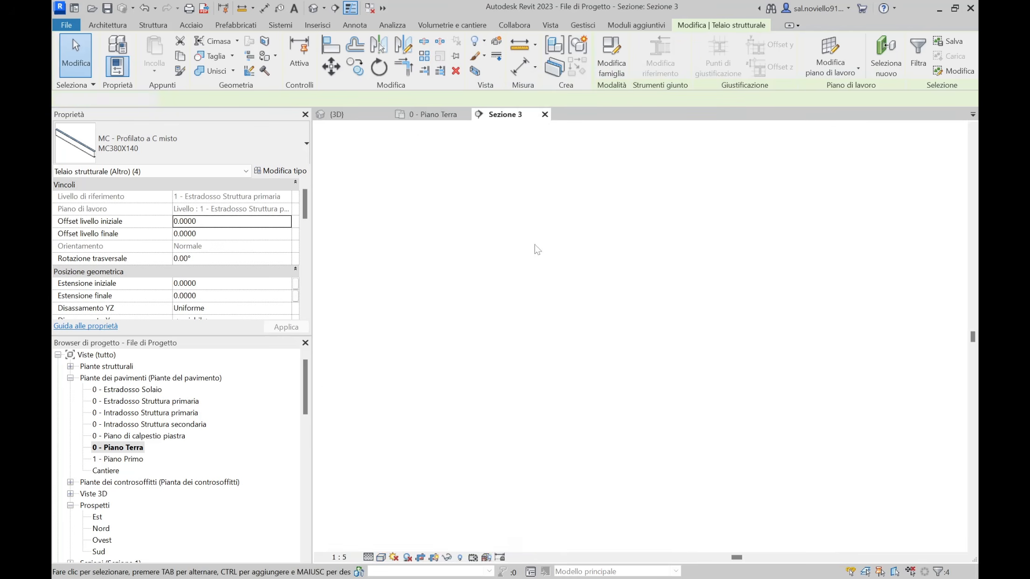
scroll(534, 248, down, 2)
scroll(606, 251, down, 4)
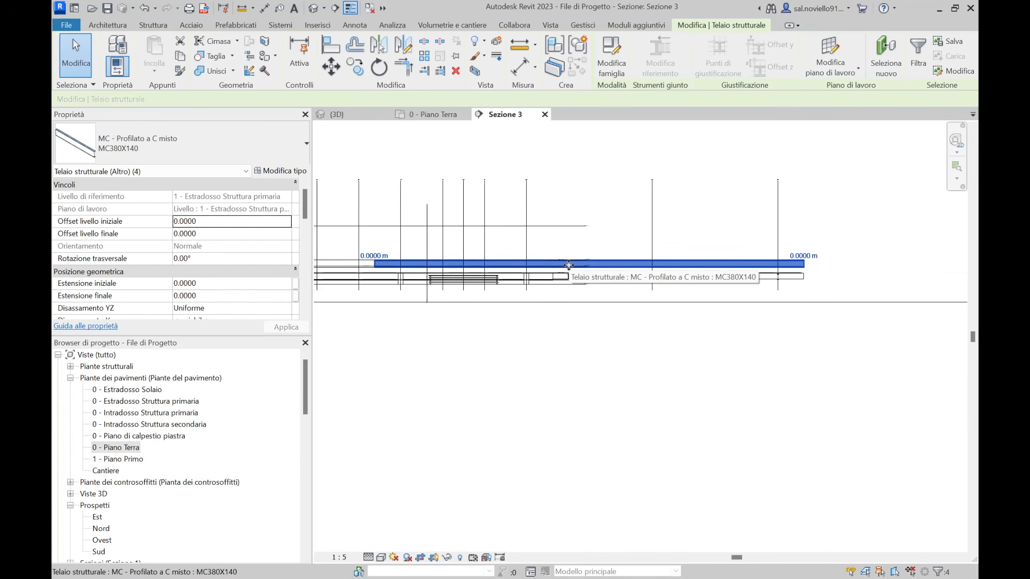
Step: Compare the upper platform's MC380X140 perimeter beams with the level 1 structure lines in Sezione 3, and clear the selection
scroll(568, 265, up, 8)
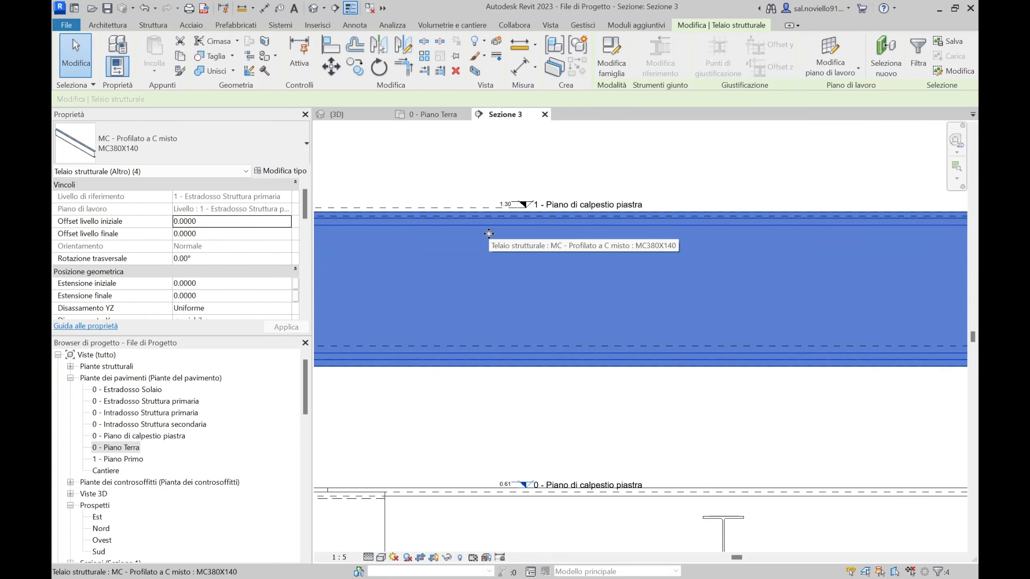
scroll(537, 242, down, 2)
scroll(606, 240, up, 6)
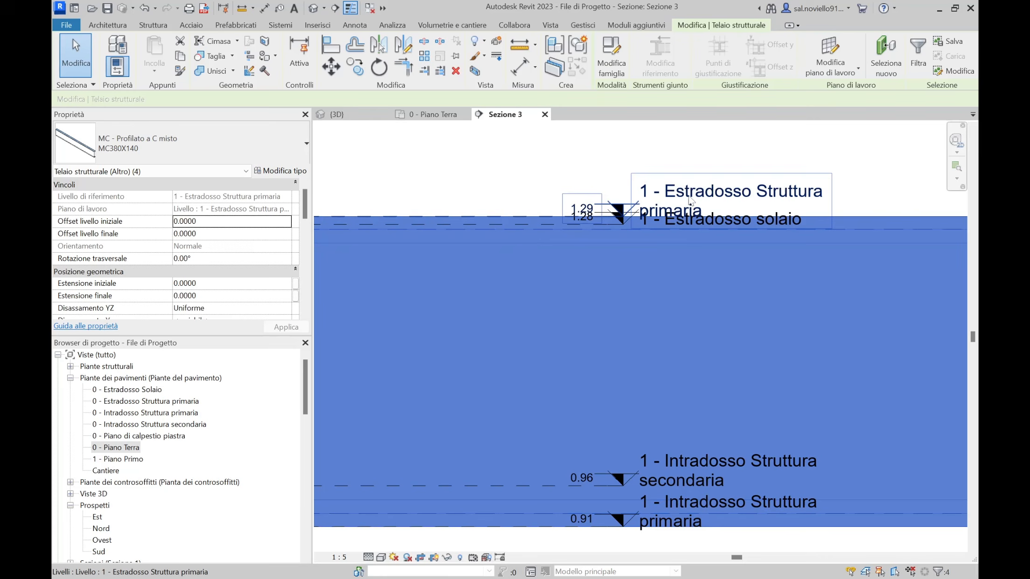
scroll(576, 253, down, 5)
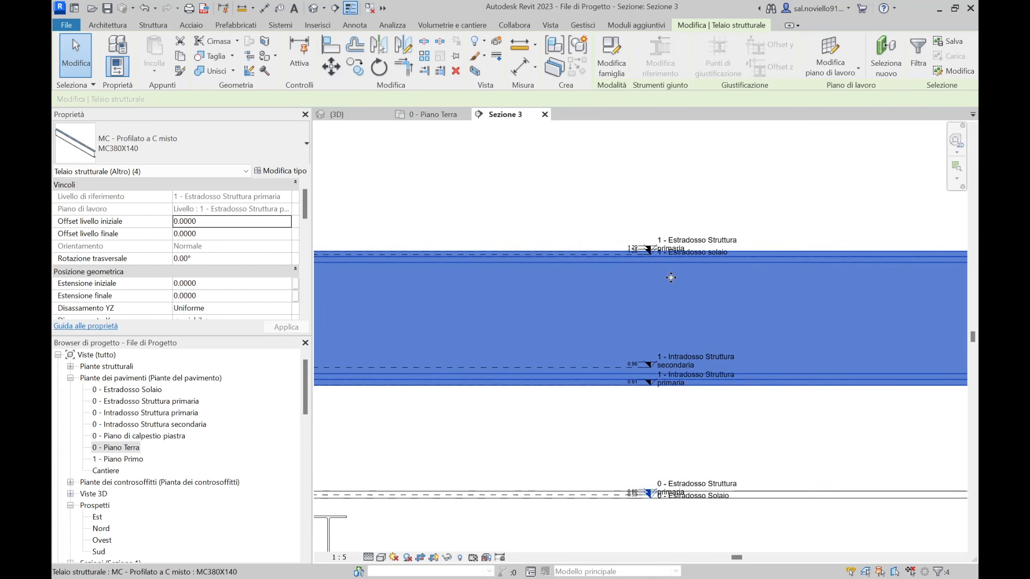
click(576, 253)
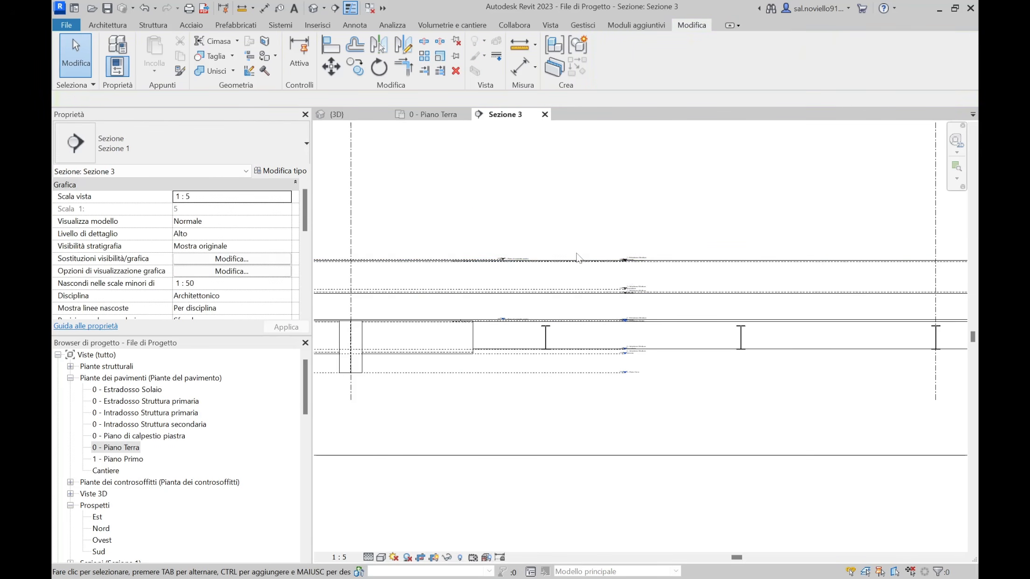
scroll(717, 292, down, 3)
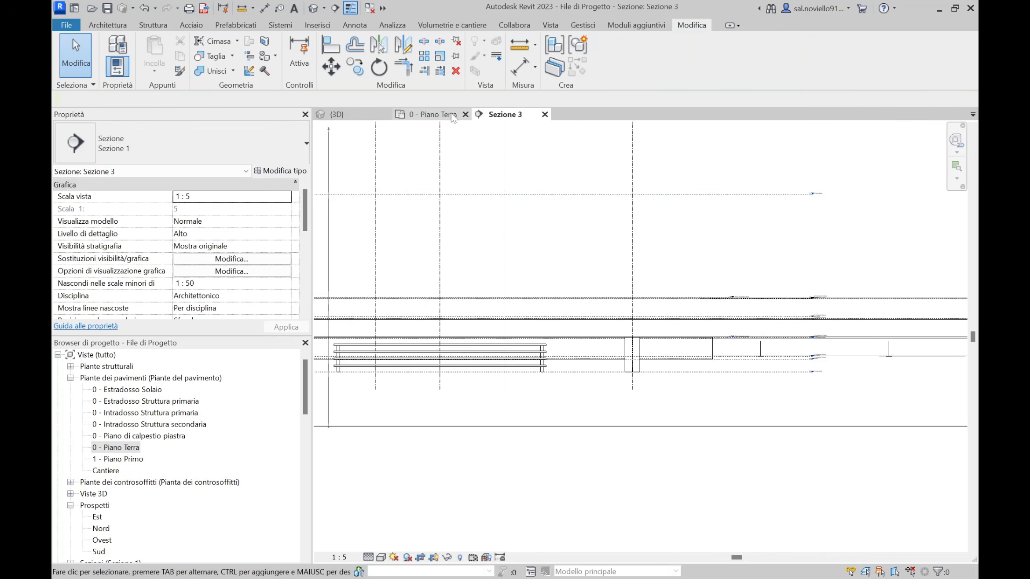
Step: In the 0 - Piano Terra plan, temporarily hide the upper platform's wood floor and the slab beneath it to expose the secondary beams
click(433, 114)
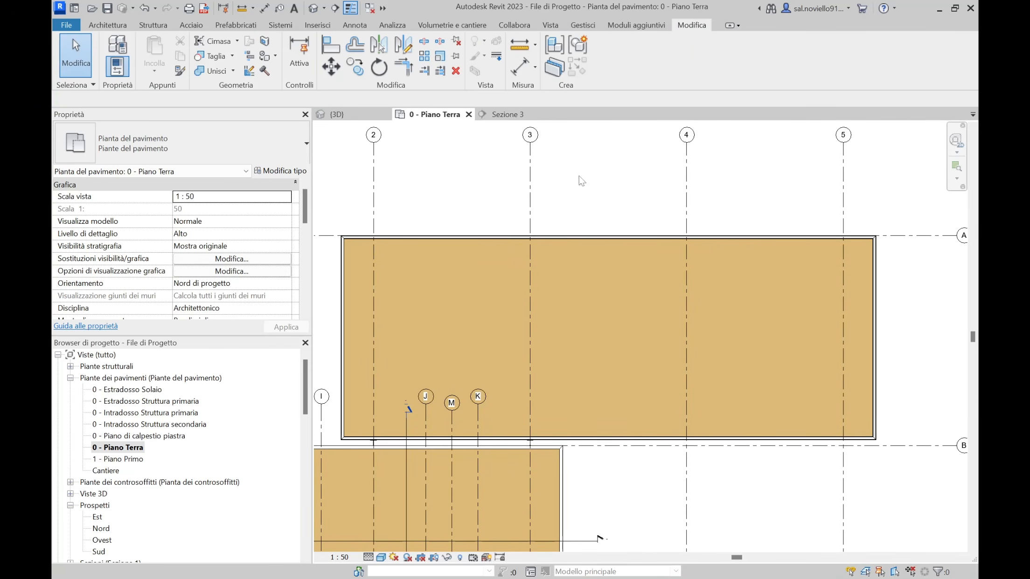
click(429, 272)
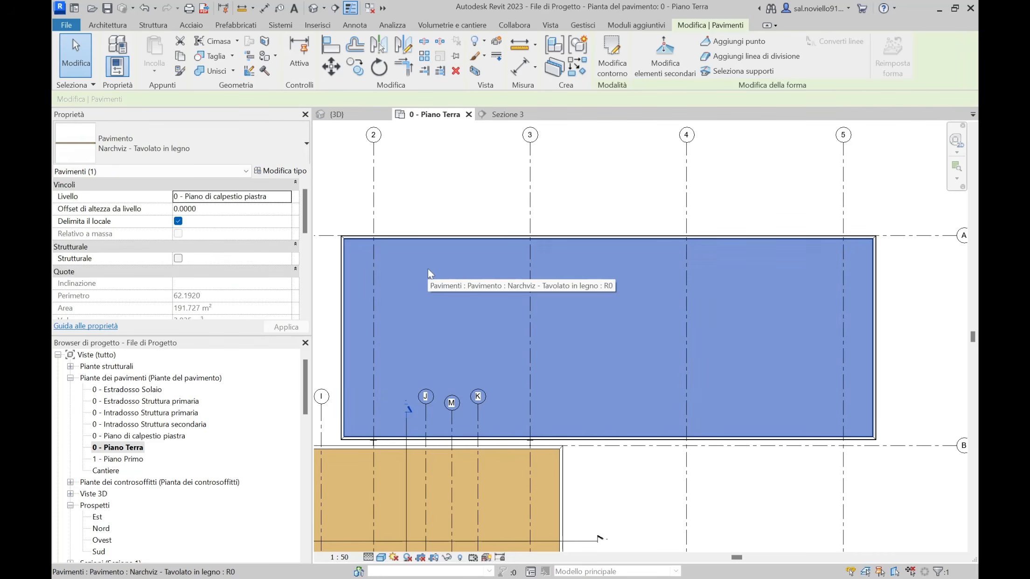
key(h)
key(h)
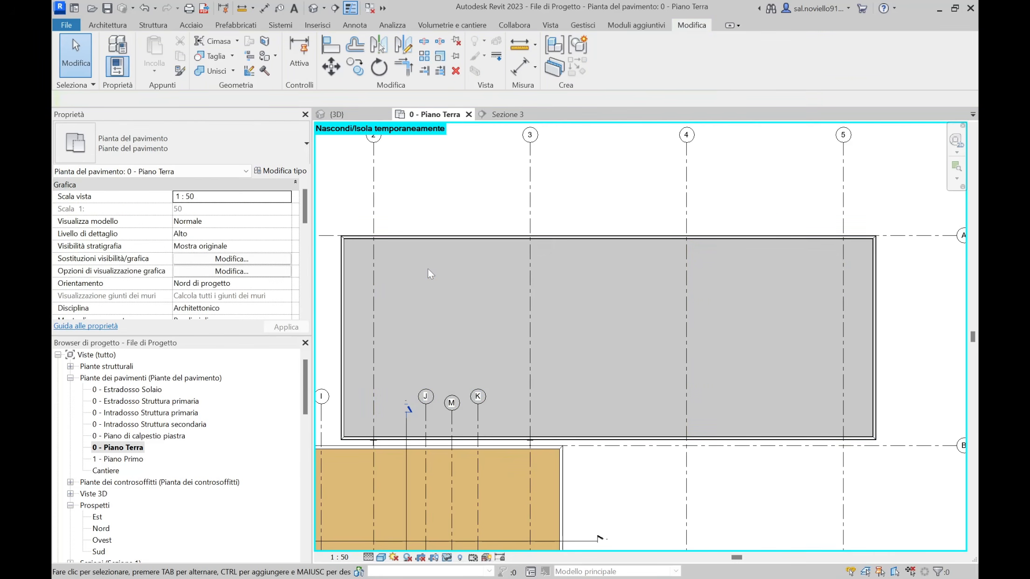
click(419, 268)
key(h)
key(h)
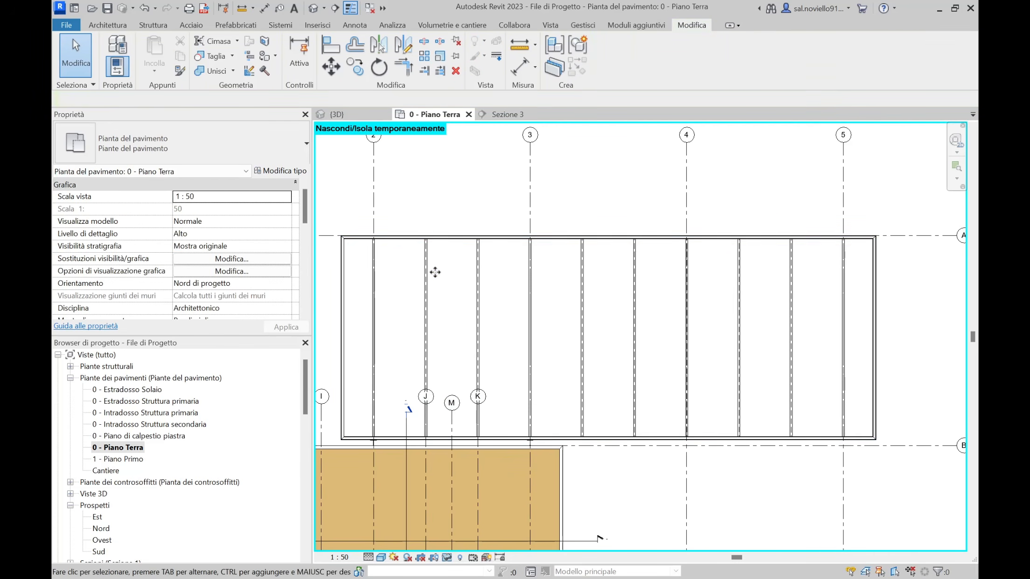
Step: Move all of the upper platform's IPE270 secondary beams to the work plane Livello : 1 - Intradosso Struttura secondaria
drag(364, 215, 851, 445)
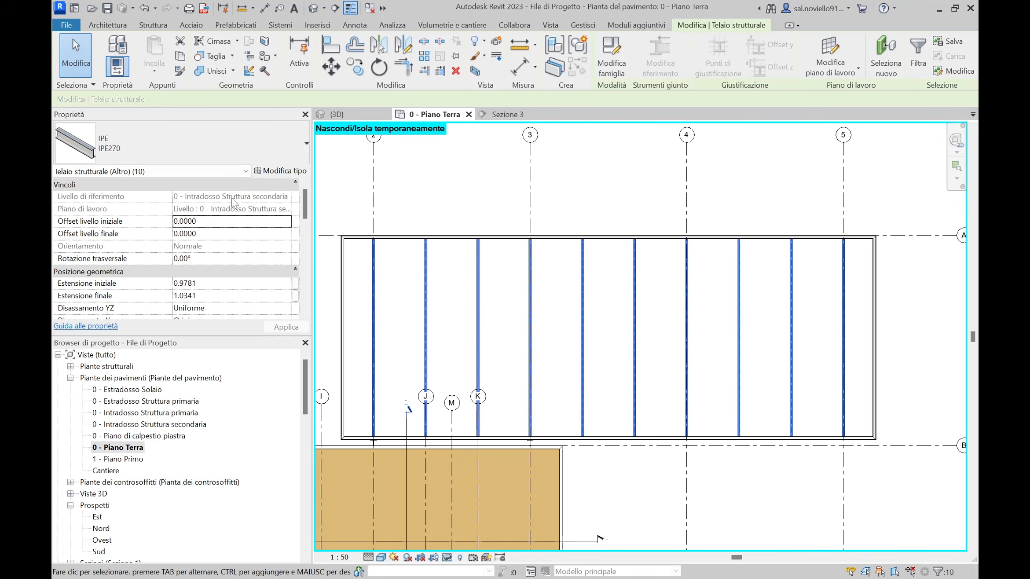
click(839, 72)
click(844, 92)
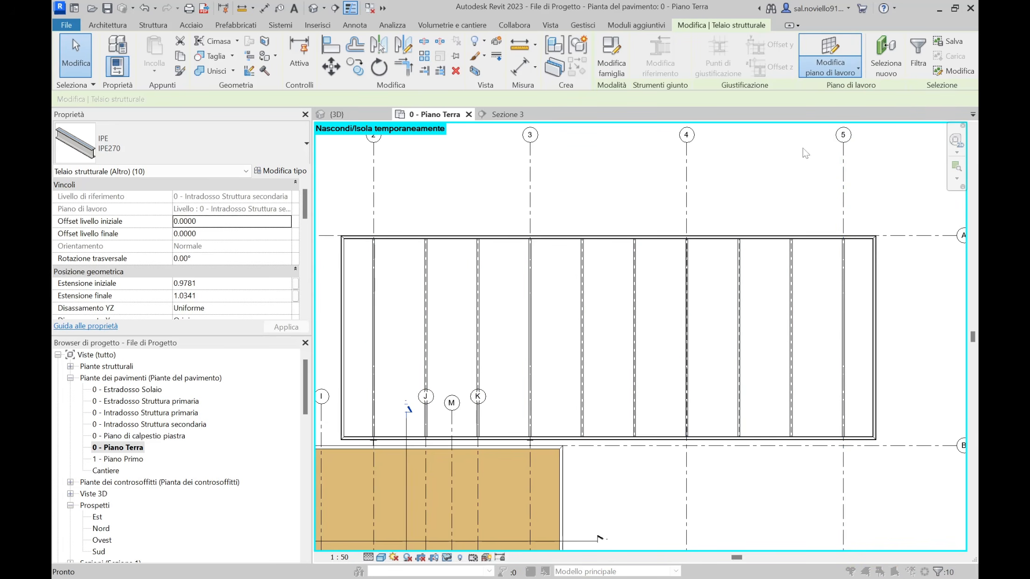
click(699, 178)
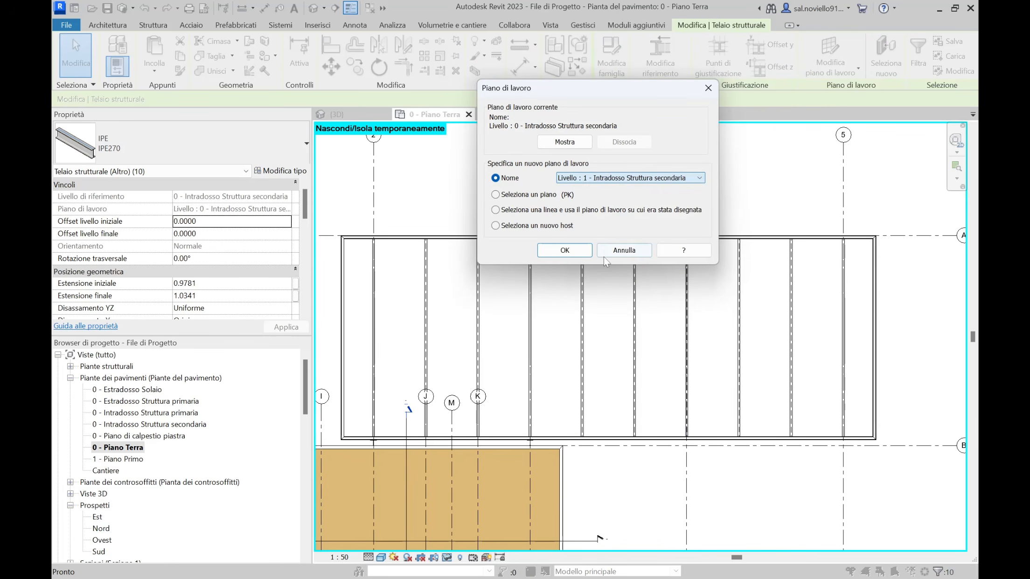
click(569, 252)
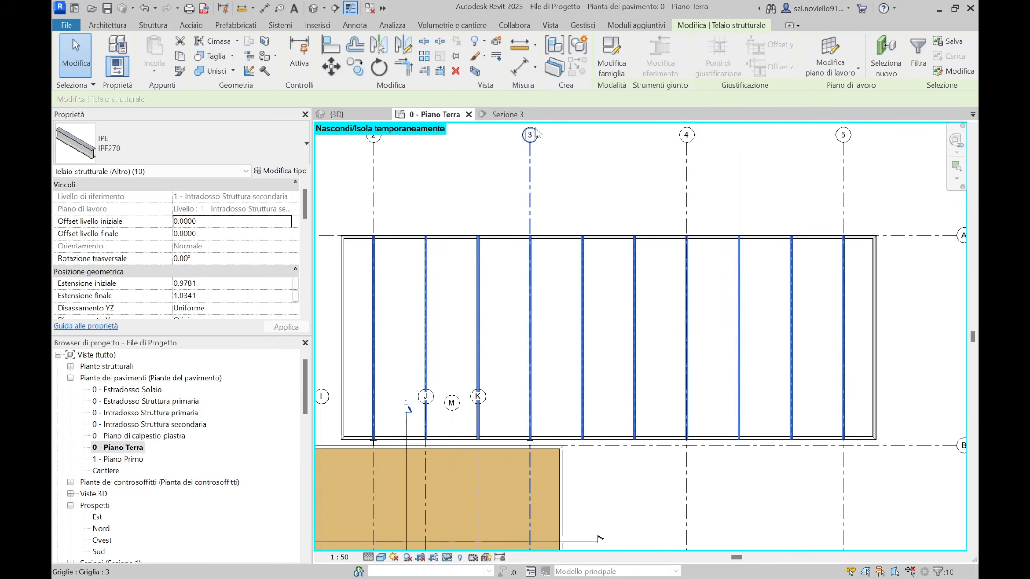
Step: Look for the upper platform's IPE270 secondary beams in Sezione 3 to check their height
click(508, 114)
scroll(501, 310, down, 2)
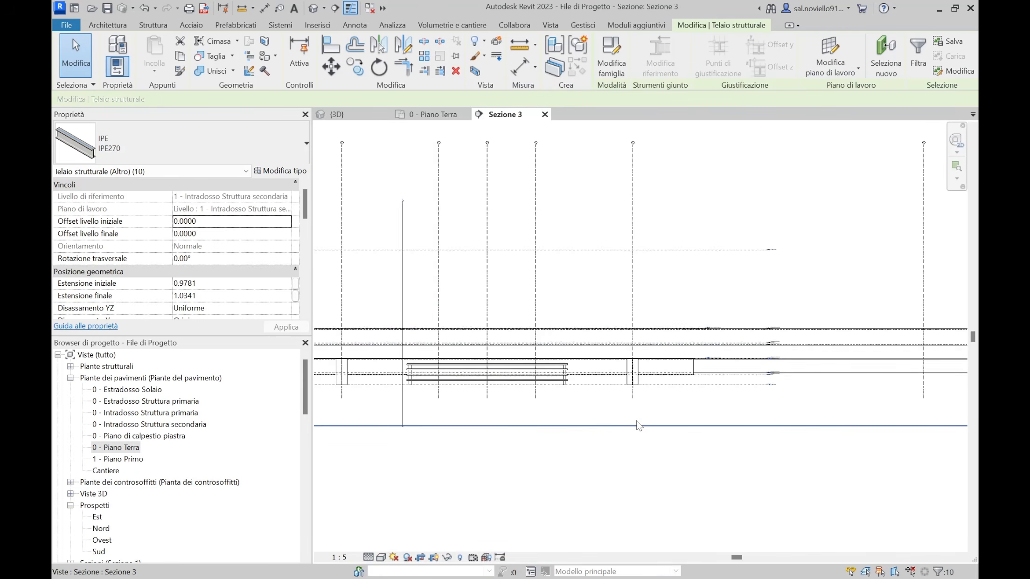
middle_drag(502, 311, 661, 348)
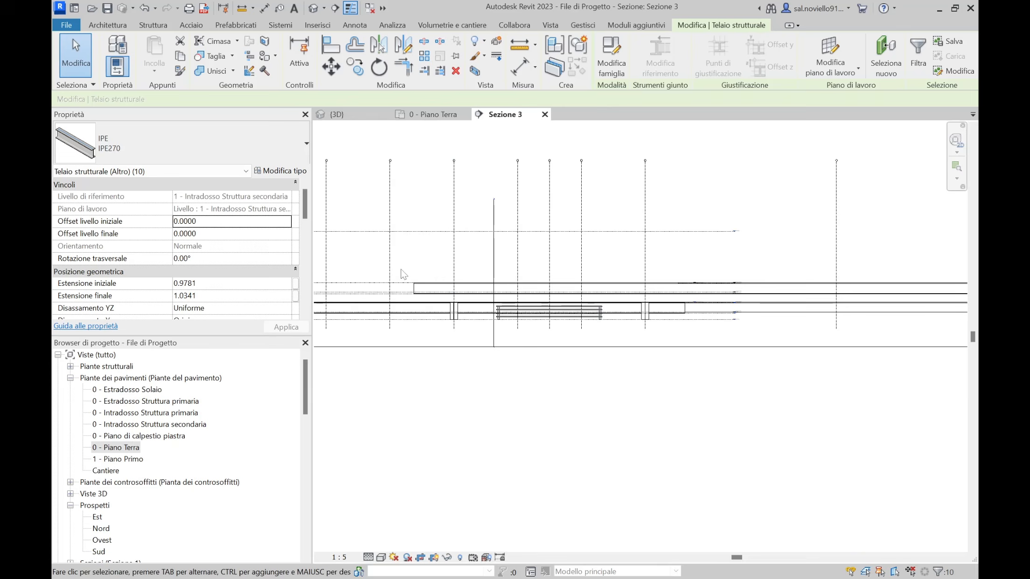
scroll(484, 308, up, 1)
middle_drag(441, 325, 438, 327)
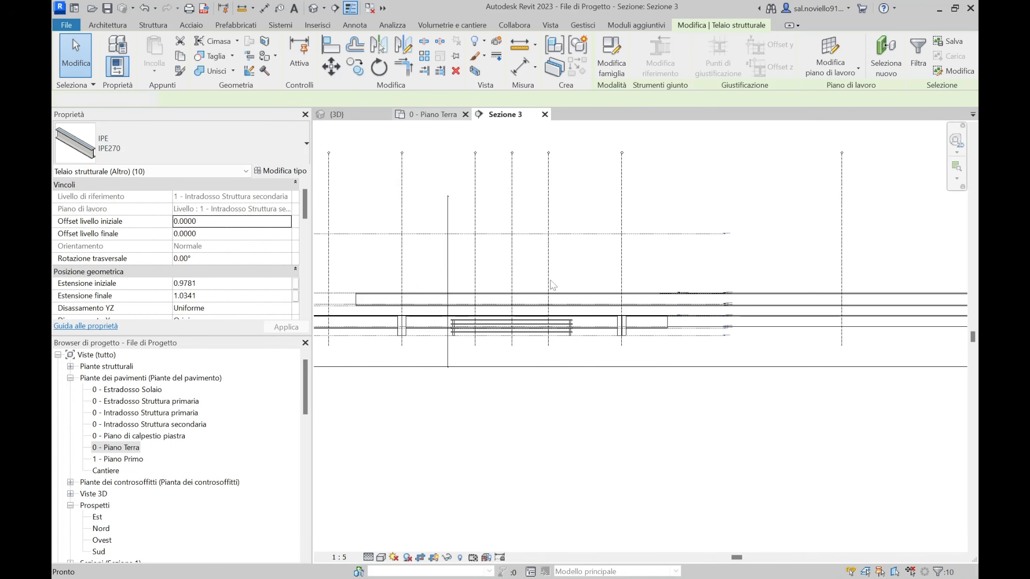
Step: In the 0 - Piano Terra plan, draw a horizontal section across the whole upper platform between grids A and B and open its view
click(426, 114)
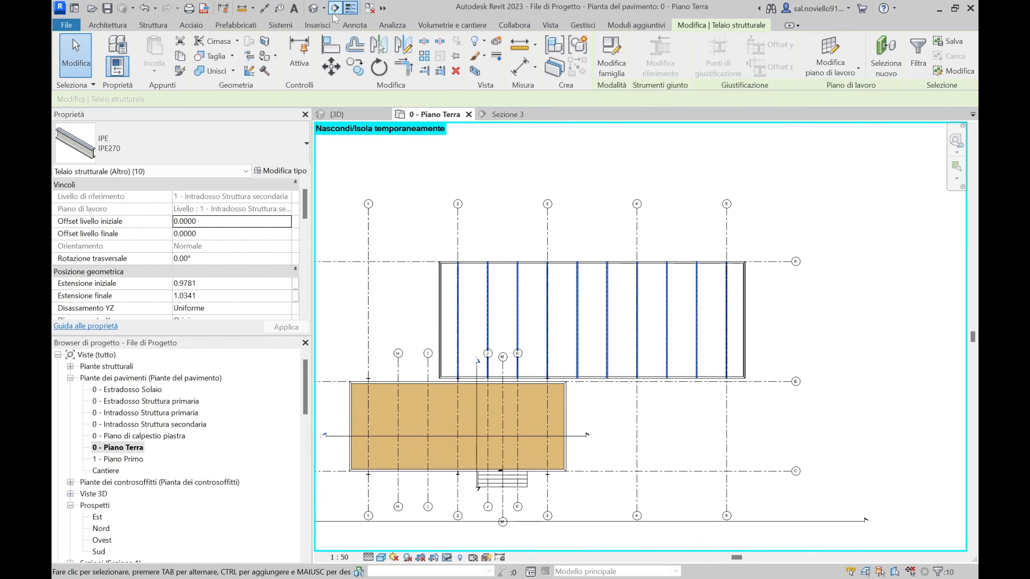
click(334, 8)
click(342, 302)
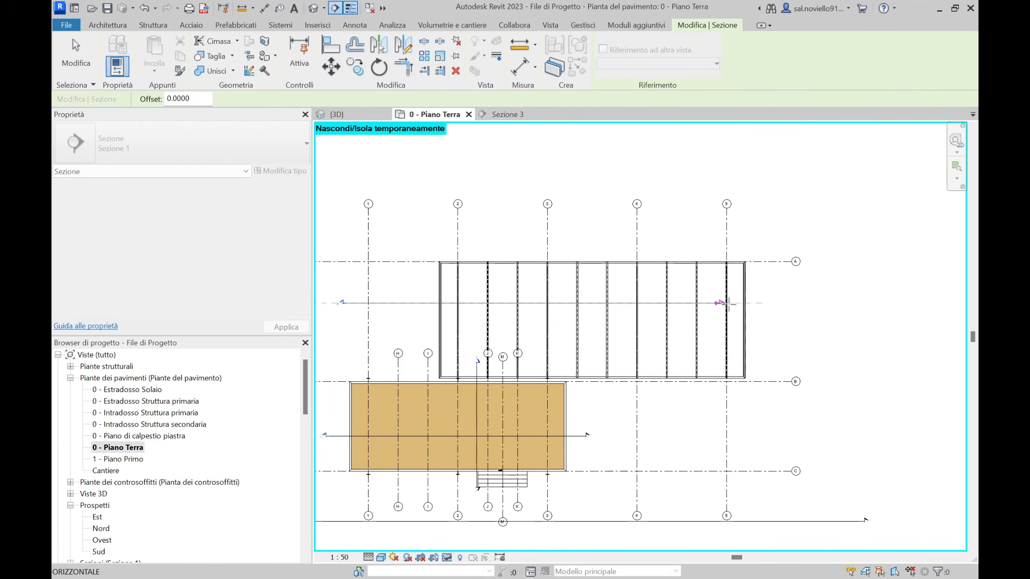
click(796, 303)
key(Escape)
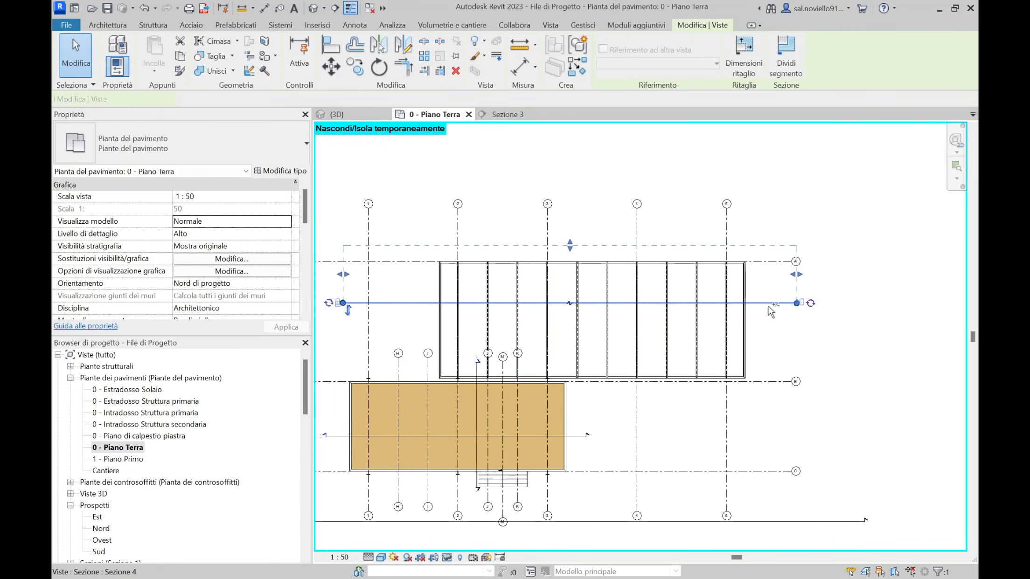
right_click(770, 311)
click(797, 294)
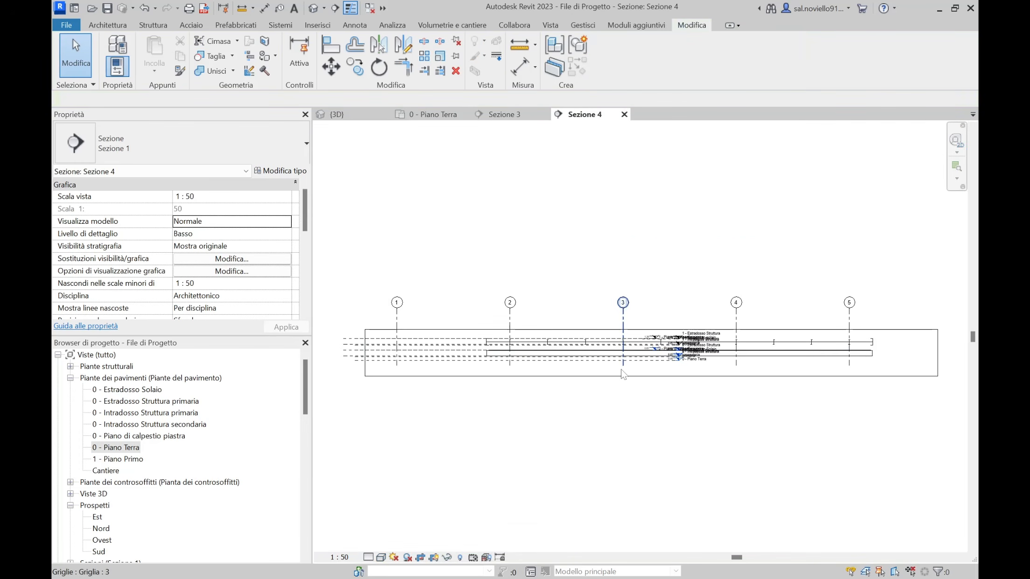
Step: Set the Sezione 4 view to scale 1 : 10, detail level Alto and visual style Ombreggiato
scroll(689, 345, up, 2)
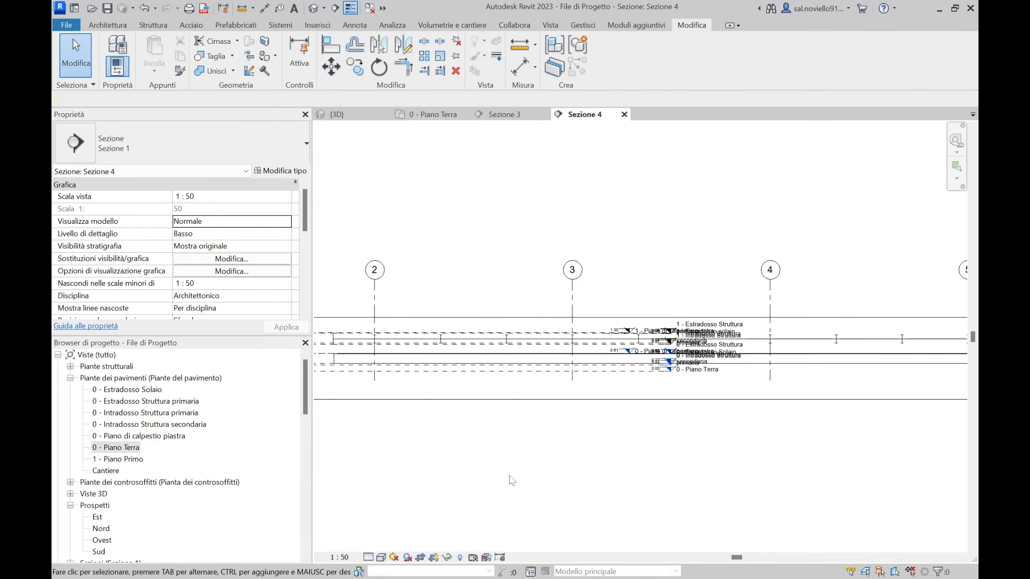
click(339, 557)
click(352, 418)
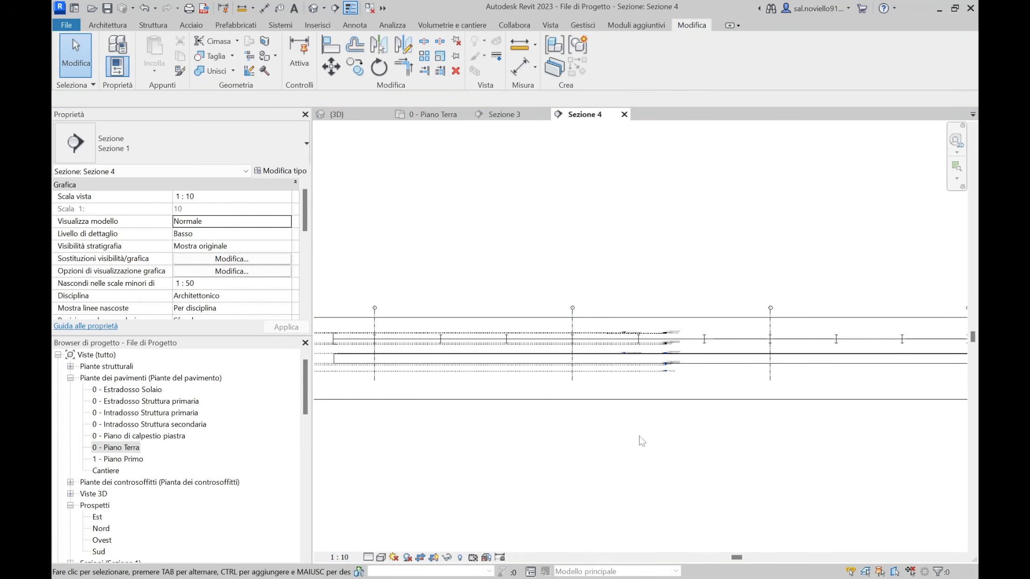
click(368, 557)
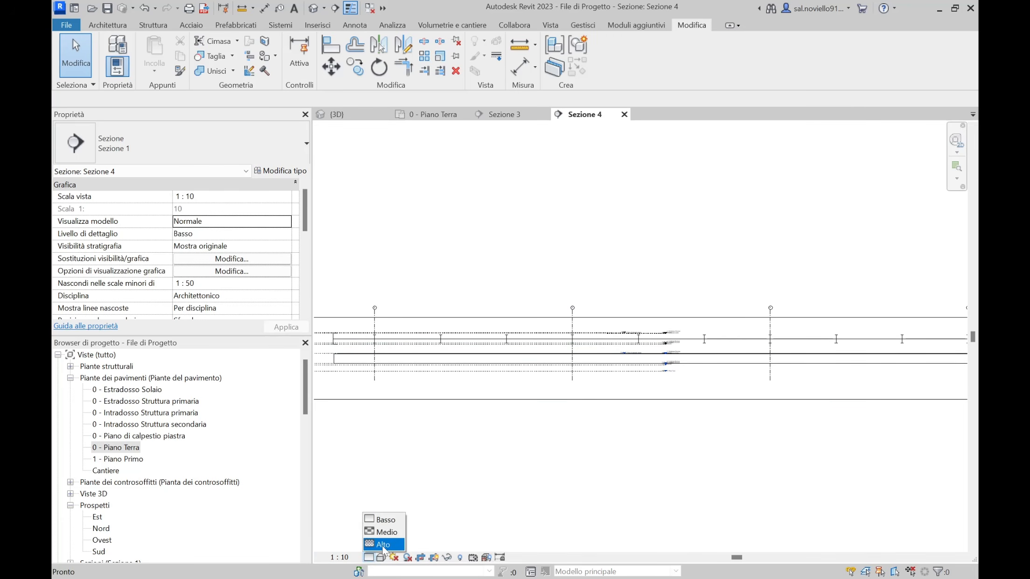
click(385, 546)
scroll(399, 419, up, 3)
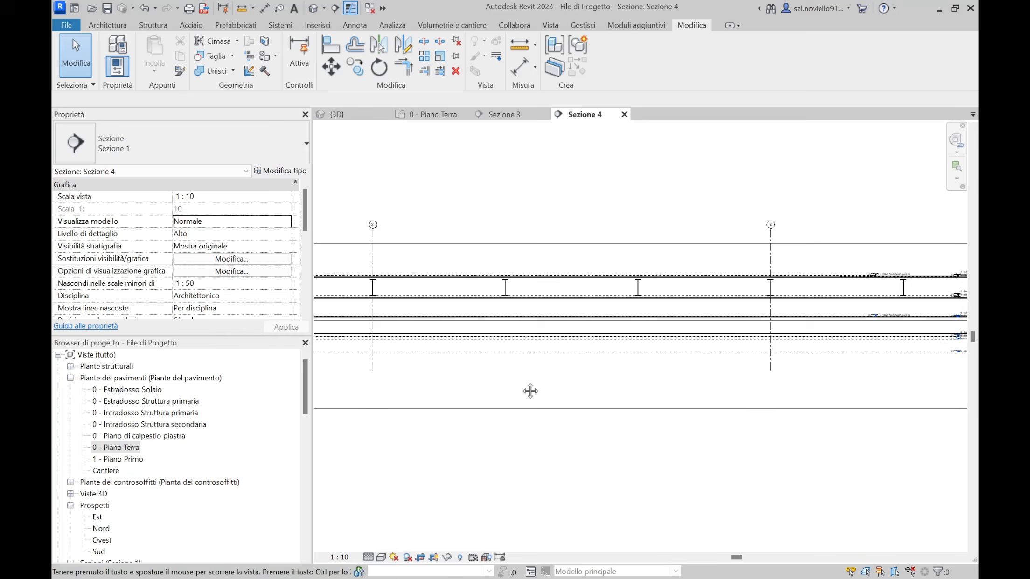
click(381, 557)
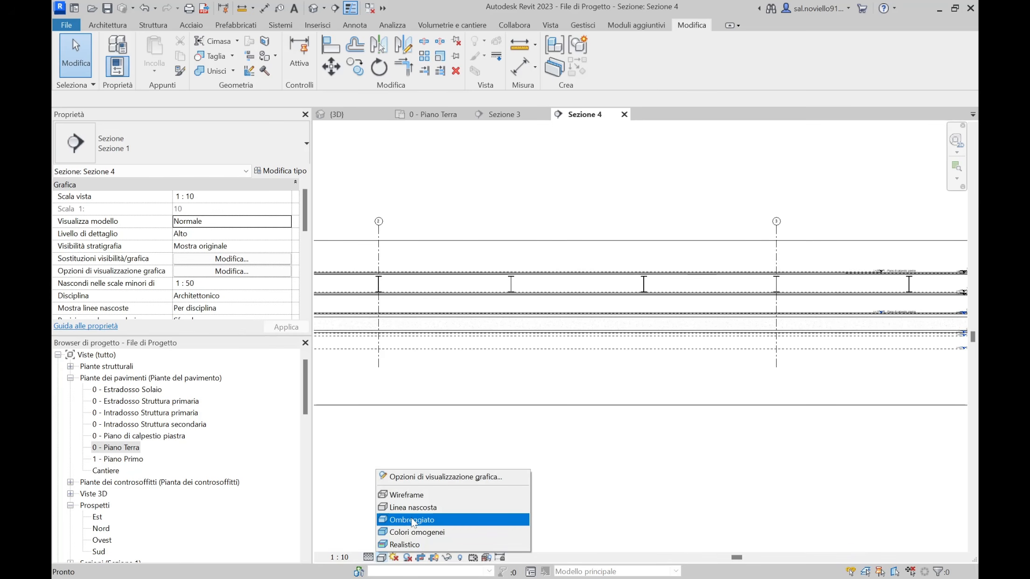
click(401, 519)
Step: Examine in Sezione 4 how the IPE270 beam at grid 2 sits relative to the MC380X140 perimeter beam and the level 1 lines
scroll(497, 404, down, 3)
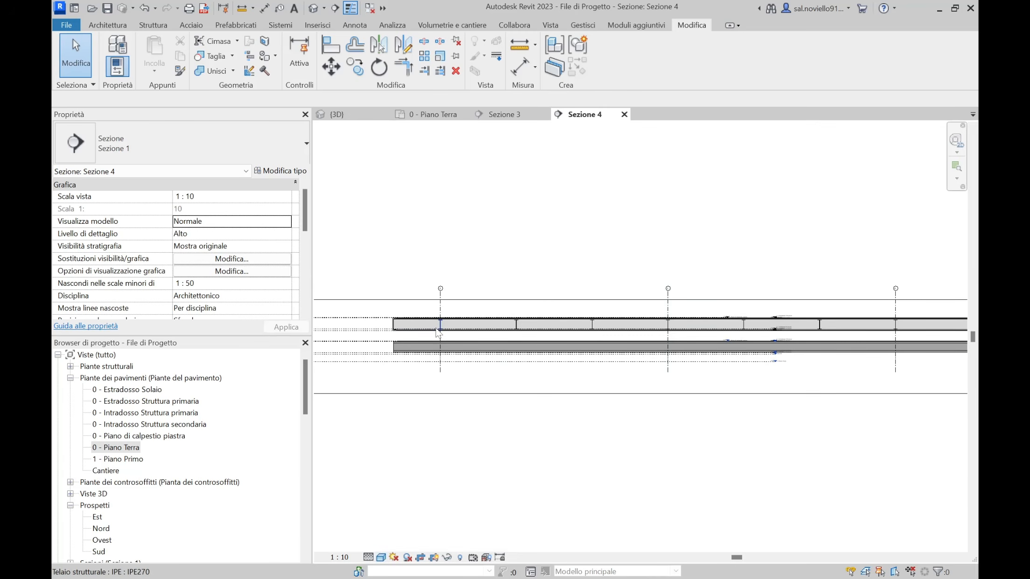
scroll(438, 340, up, 6)
middle_drag(433, 330, 649, 336)
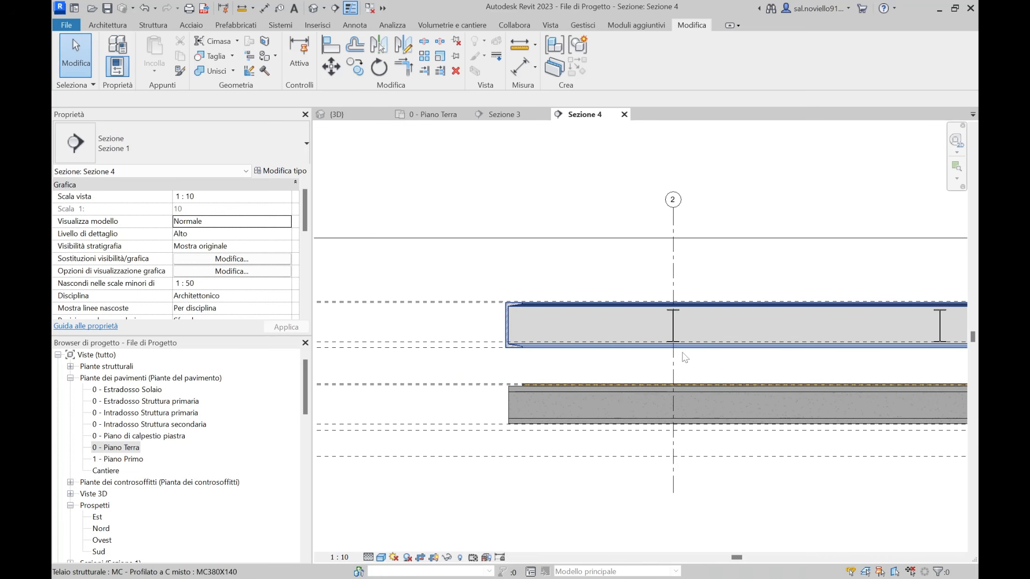
scroll(569, 370, up, 1)
scroll(569, 370, up, 6)
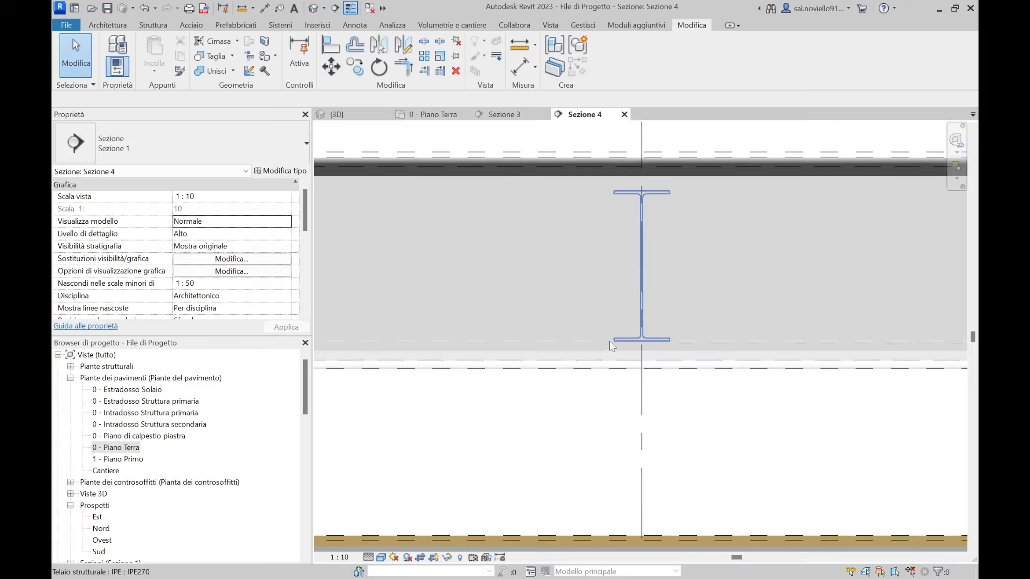
scroll(609, 341, down, 6)
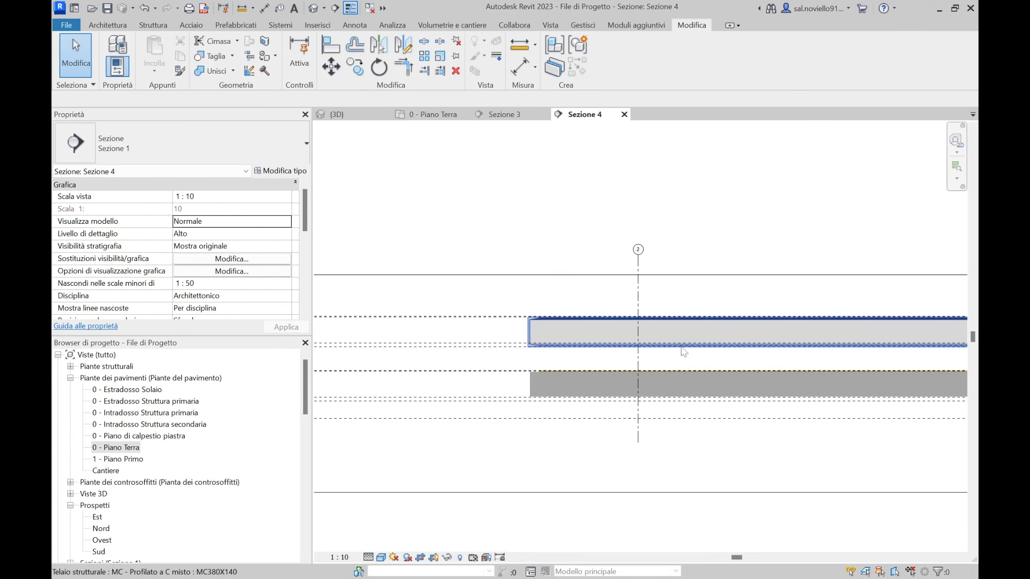
scroll(704, 279, down, 2)
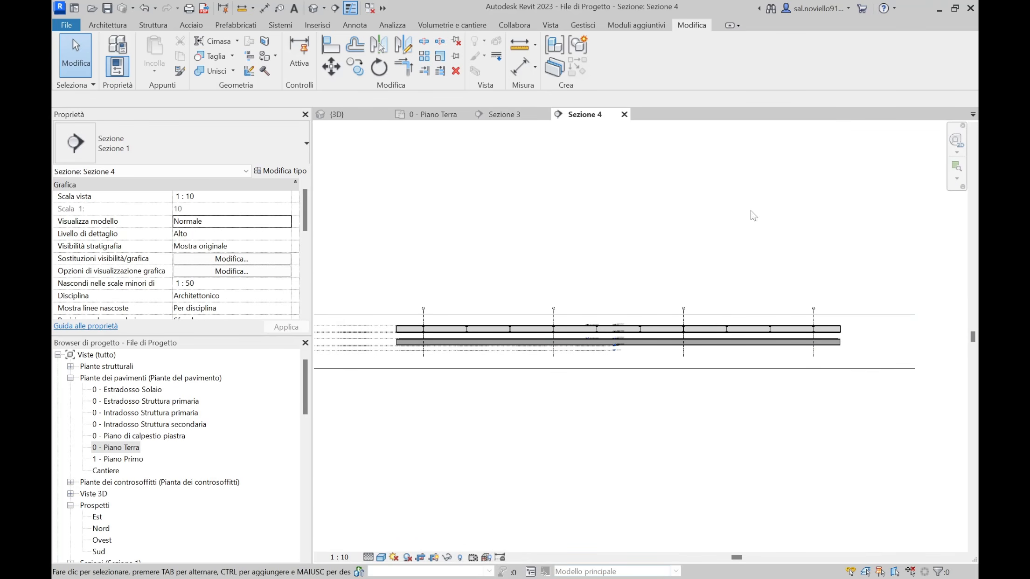
Step: Close Sezione 4 and reset the temporary hide/isolate in the 0 - Piano Terra plan
click(624, 114)
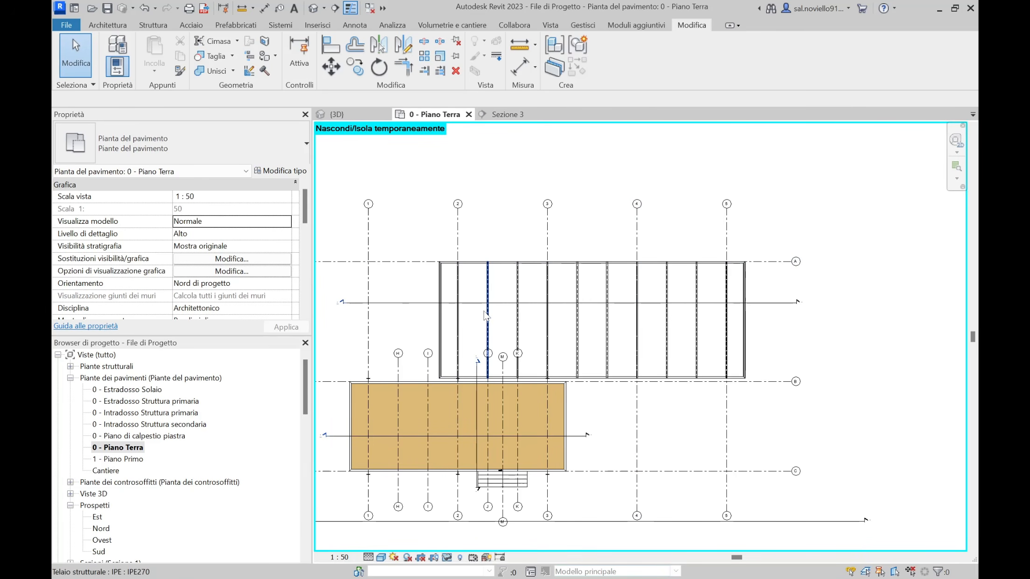
click(447, 557)
click(466, 545)
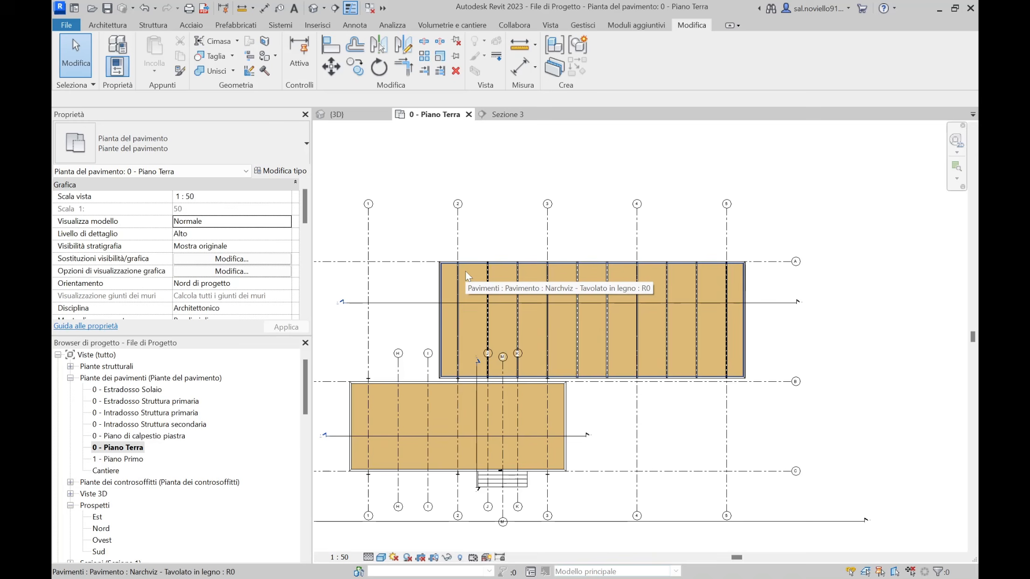
Step: Set the level of the upper platform's Tavolato in legno floor to 1 - Piano di calpestio piastra
scroll(465, 272, up, 3)
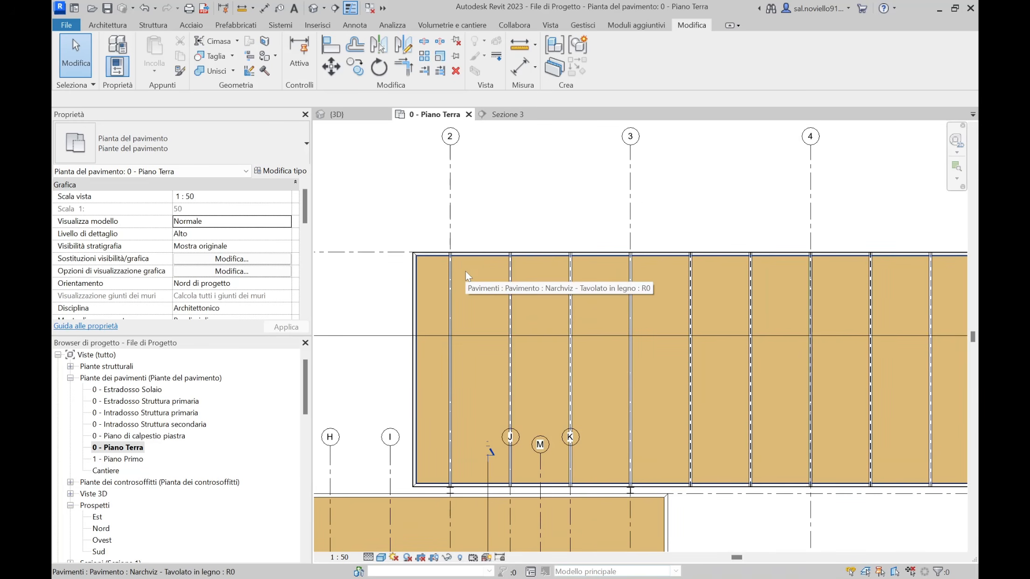
click(465, 272)
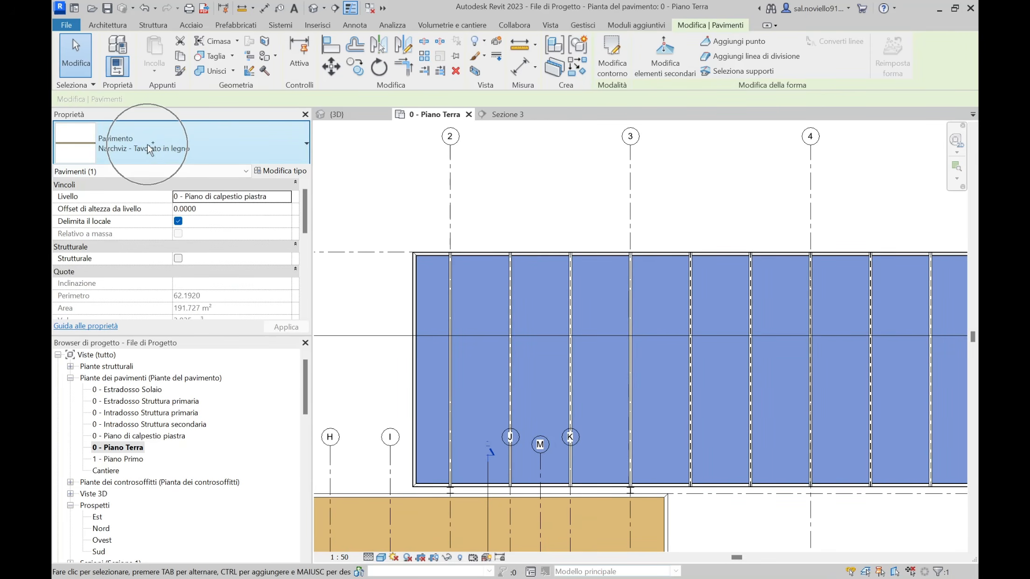
scroll(446, 192, down, 2)
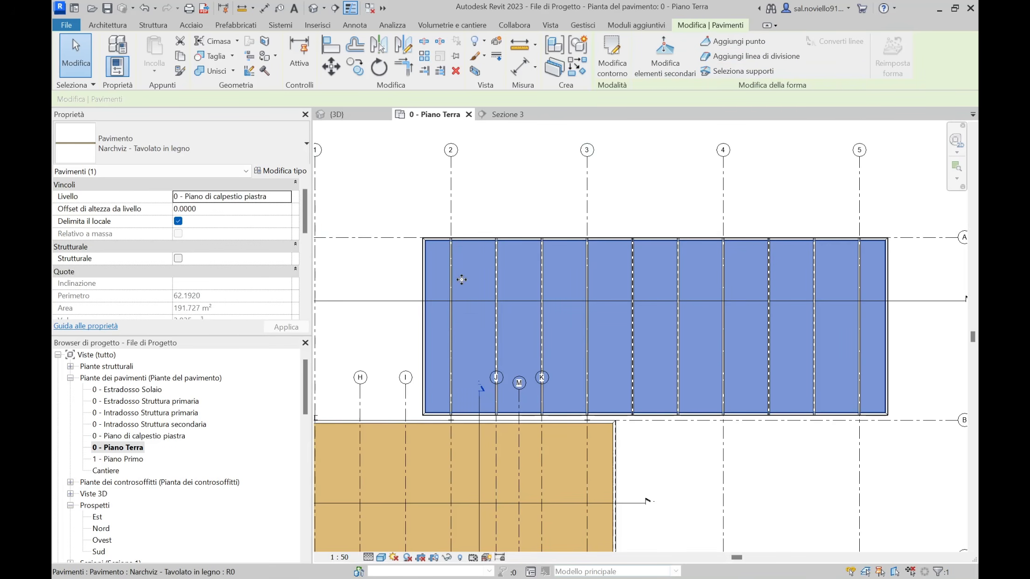
click(288, 199)
click(287, 198)
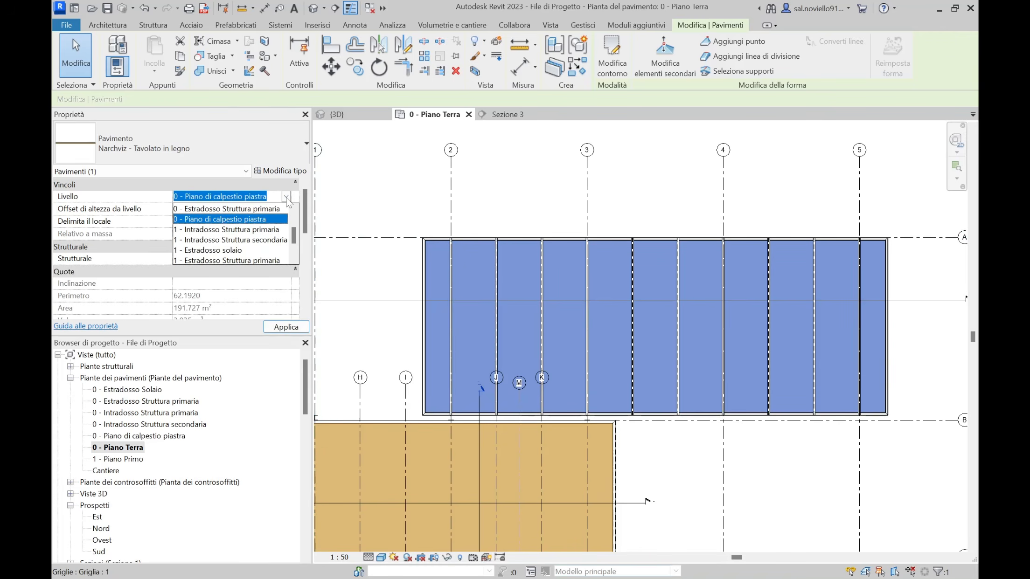
scroll(248, 232, down, 1)
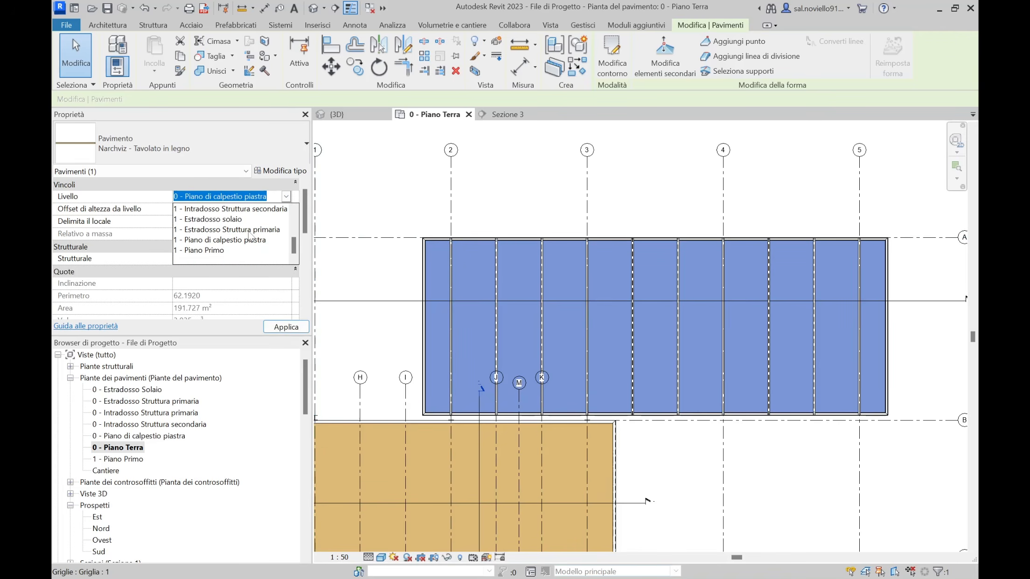
click(220, 241)
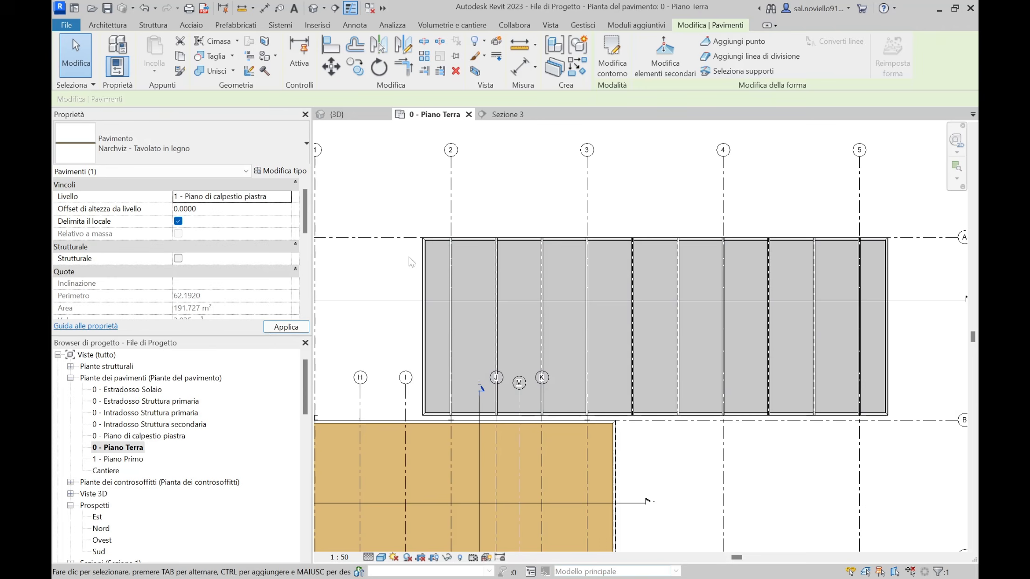
Step: Set the level of the upper platform's Solaio piastra floor to 1 - Estradosso solaio
click(433, 253)
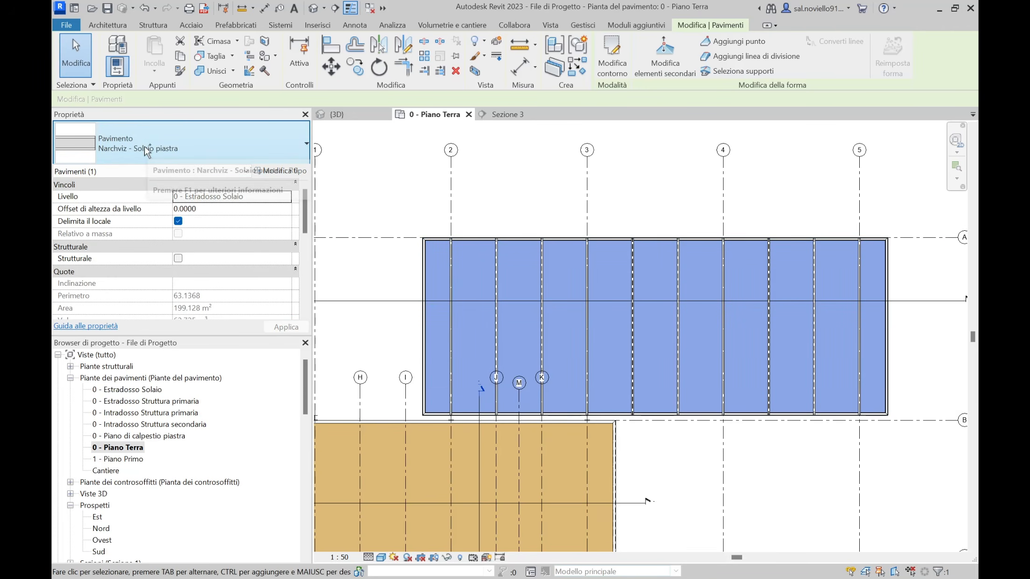
click(287, 200)
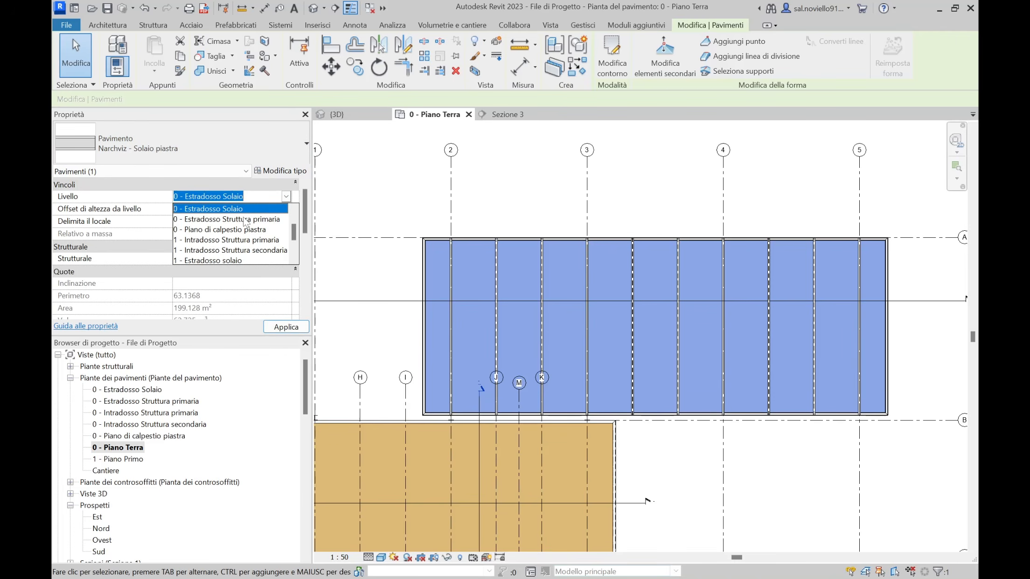
scroll(235, 236, down, 1)
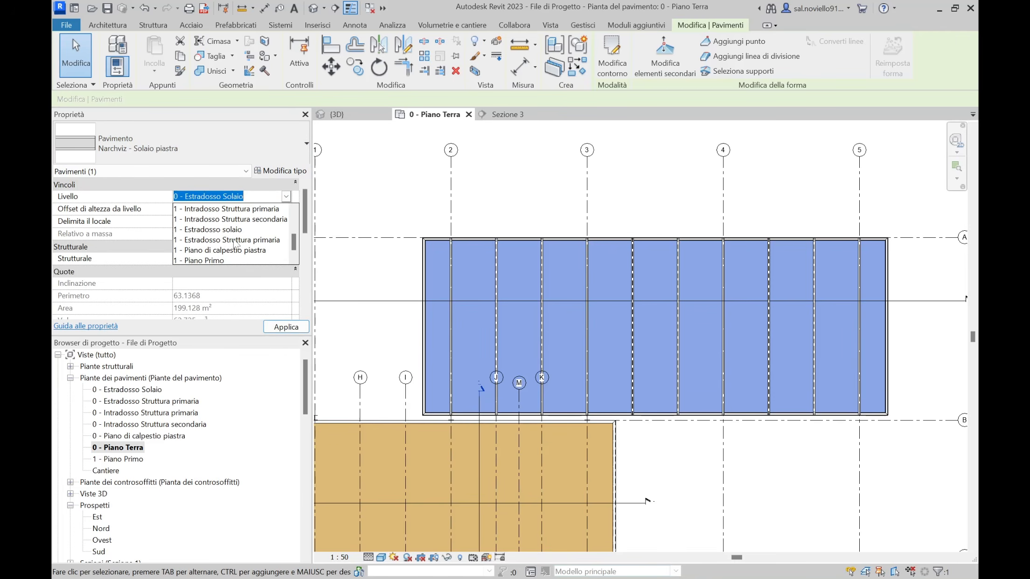
click(229, 230)
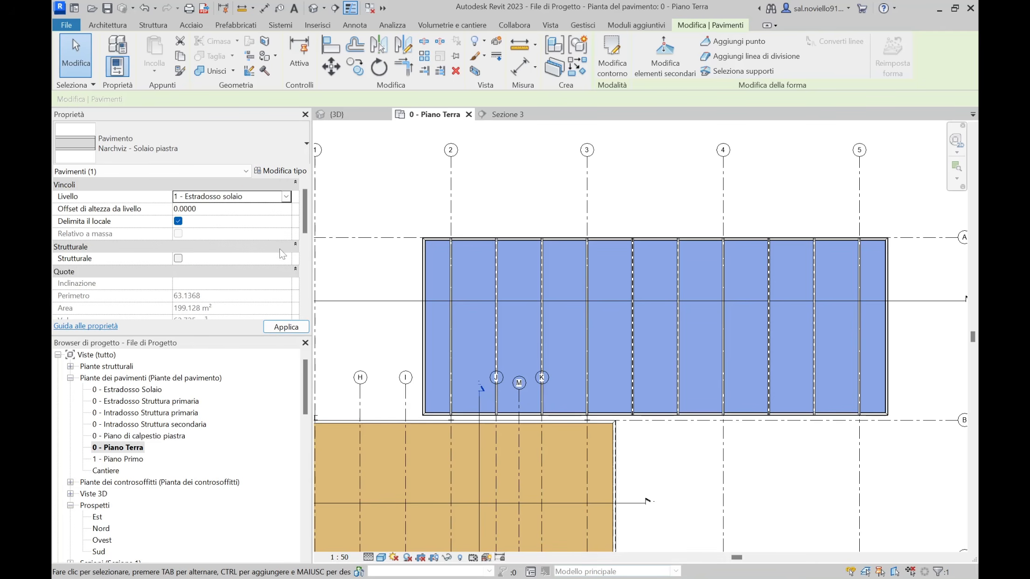
click(386, 198)
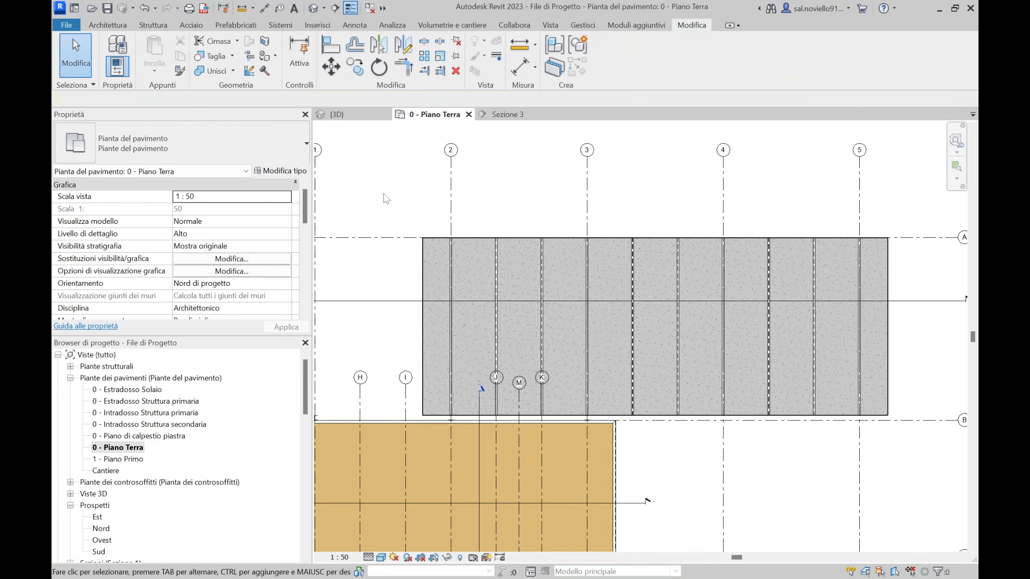
Step: Open the Sezione 4 view from its section line across the upper platform in the 0 - Piano Terra plan
click(508, 115)
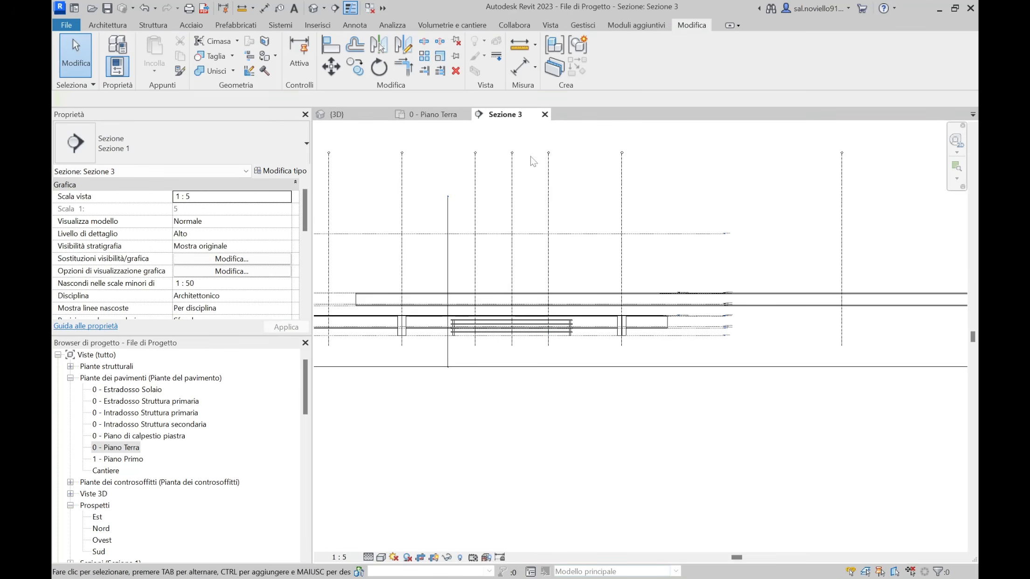
click(433, 114)
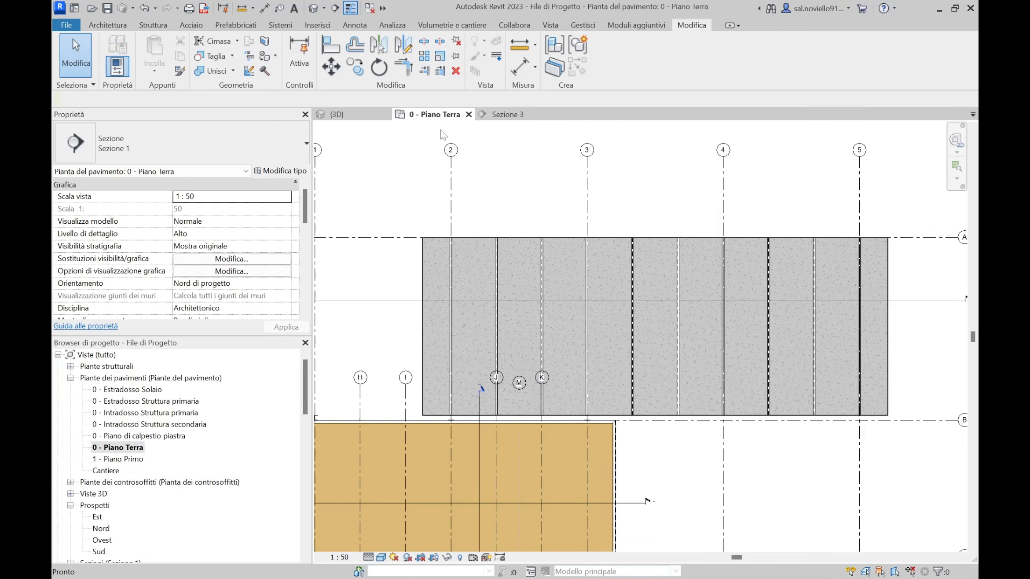
click(449, 284)
right_click(449, 284)
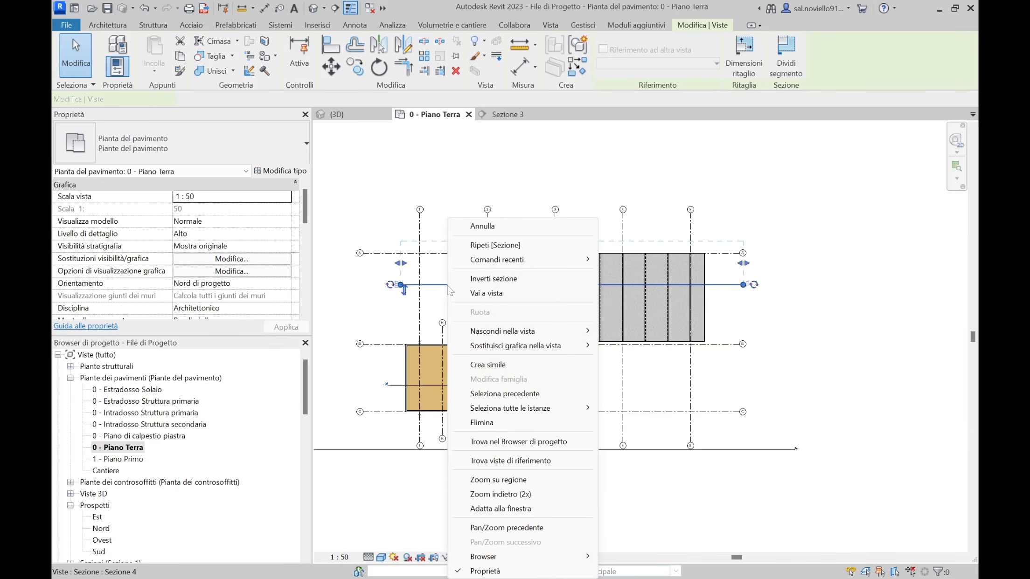
click(483, 293)
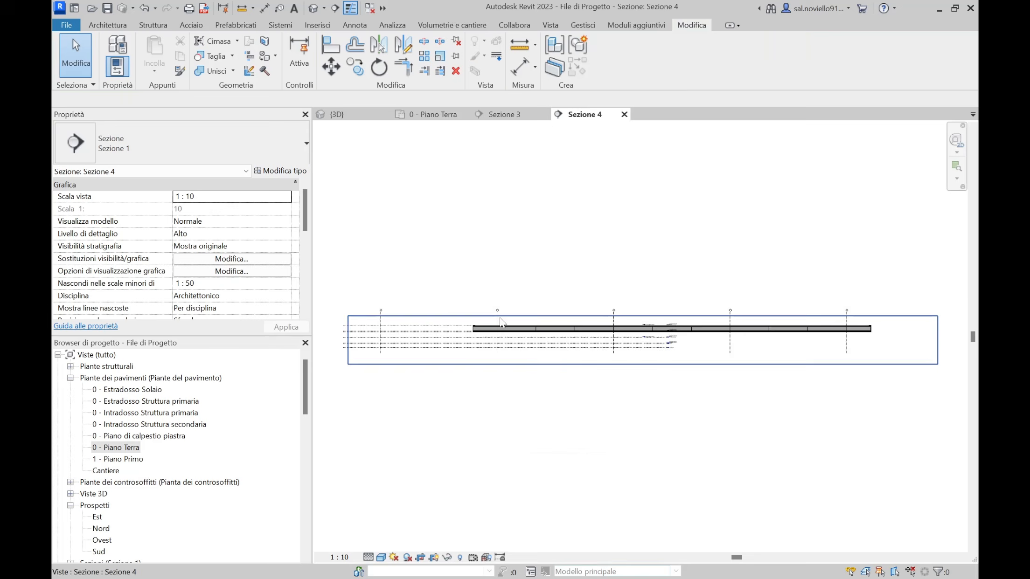
Step: Examine in Sezione 4 how the floor layers, perimeter beam and IPE270 beams sit relative to the level 1 lines
scroll(482, 317, up, 5)
scroll(475, 323, up, 2)
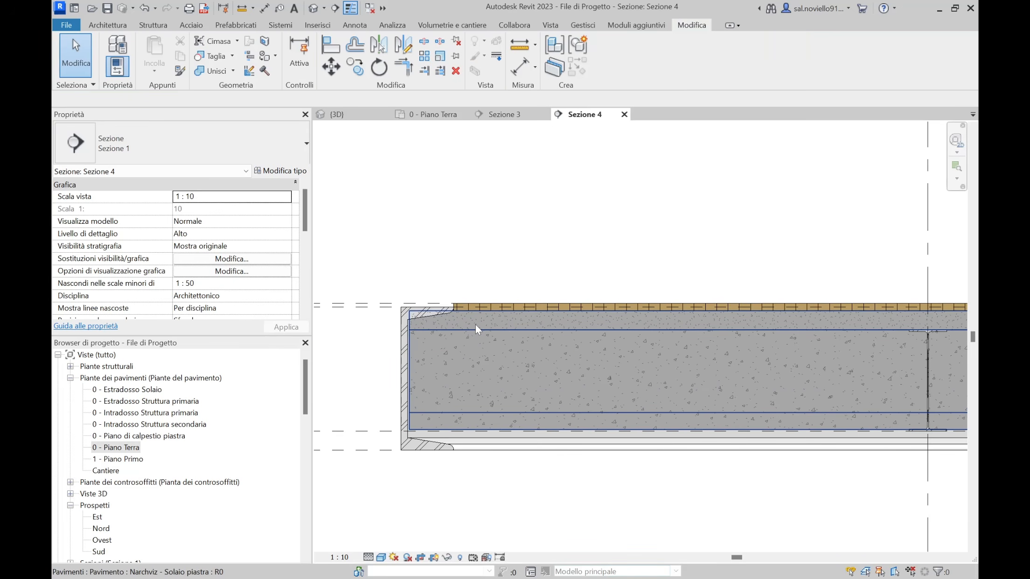
scroll(449, 264, down, 2)
scroll(625, 292, down, 2)
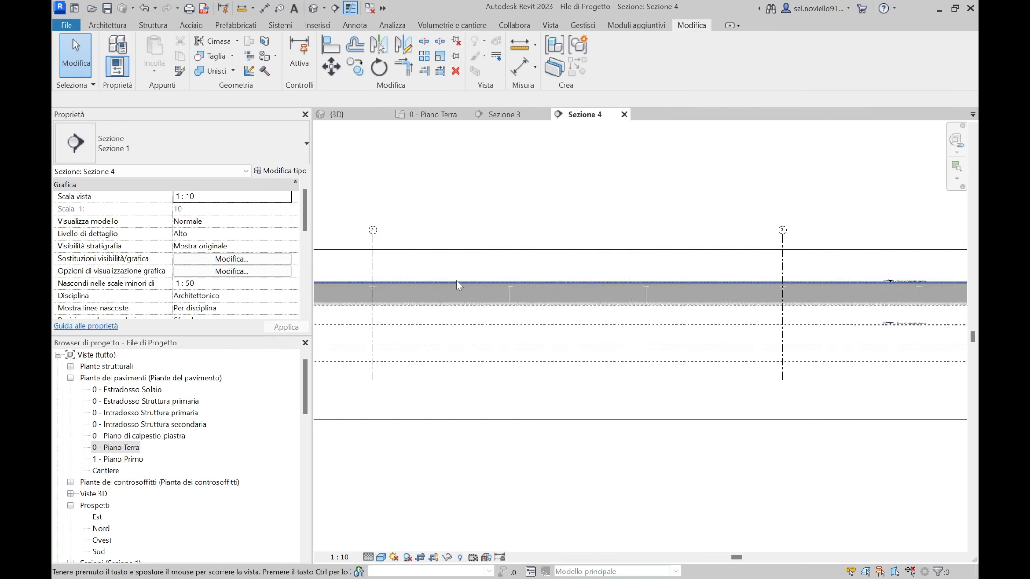
scroll(457, 280, down, 2)
scroll(653, 299, up, 1)
scroll(548, 291, down, 1)
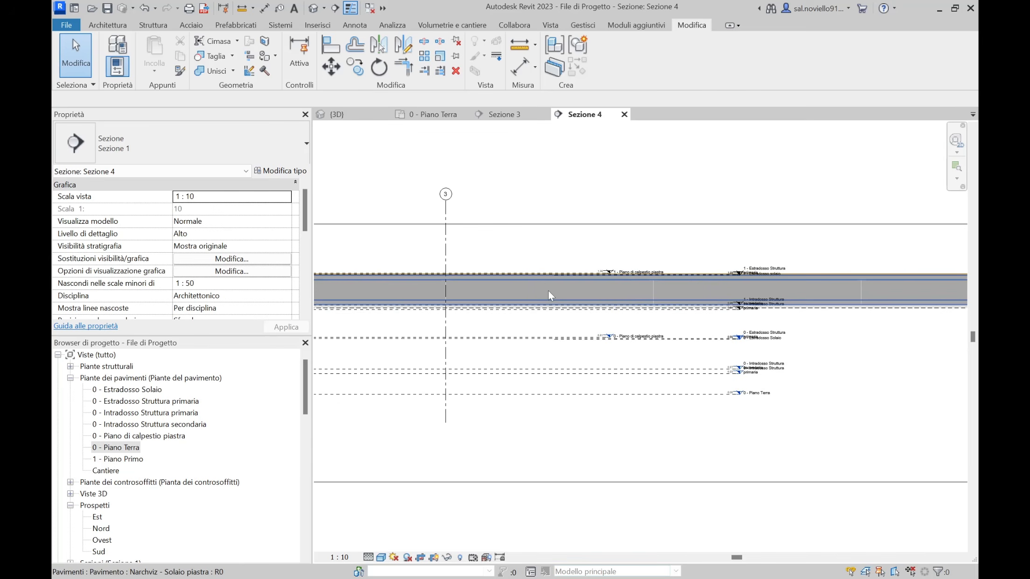
scroll(550, 301, up, 2)
scroll(540, 303, up, 5)
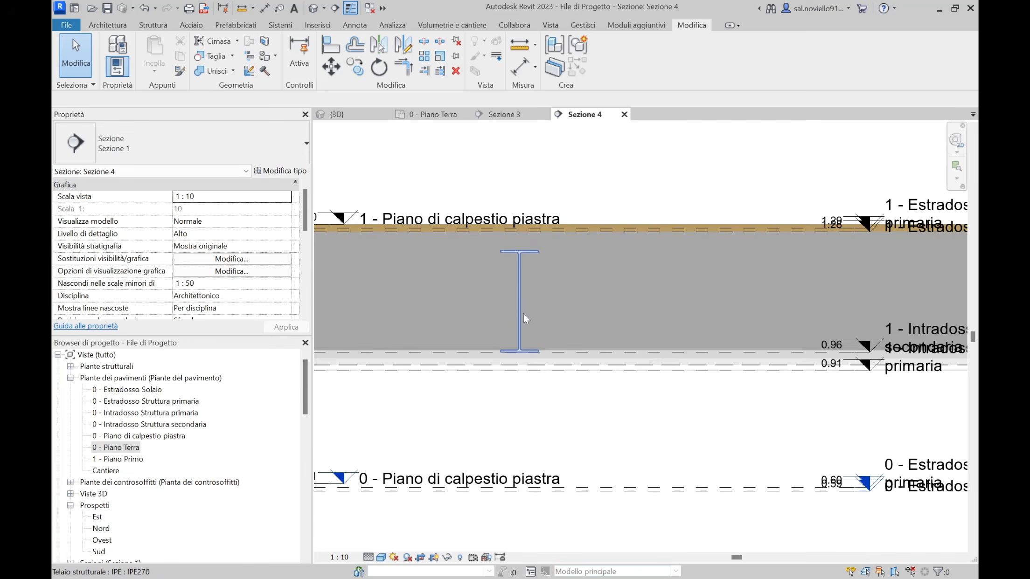
Step: Compare the upper platform's display in the 0 - Piano Terra plan with its elevation in Sezione 3
key(ctrl+Tab)
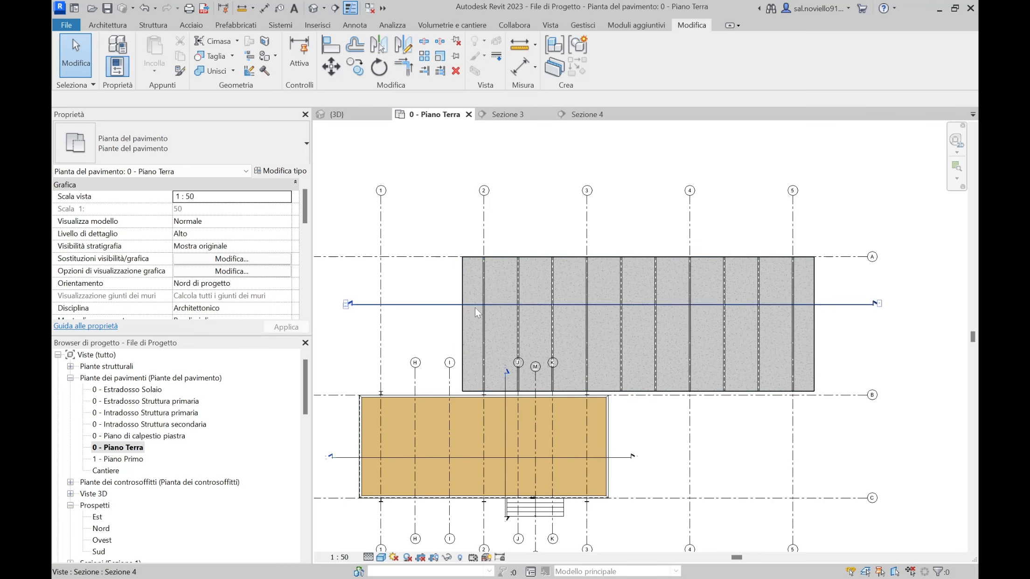
scroll(474, 307, up, 1)
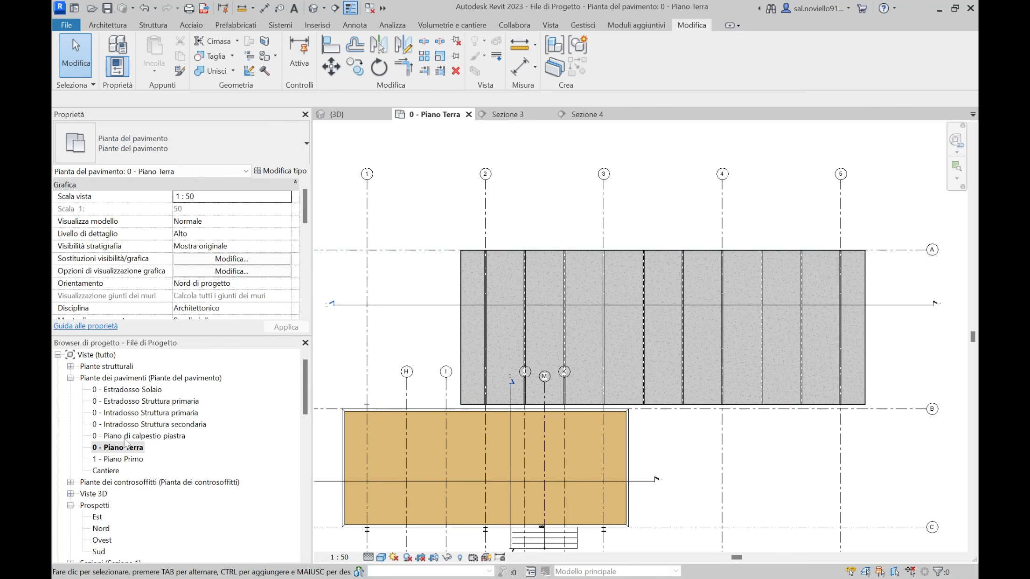
click(116, 447)
click(501, 114)
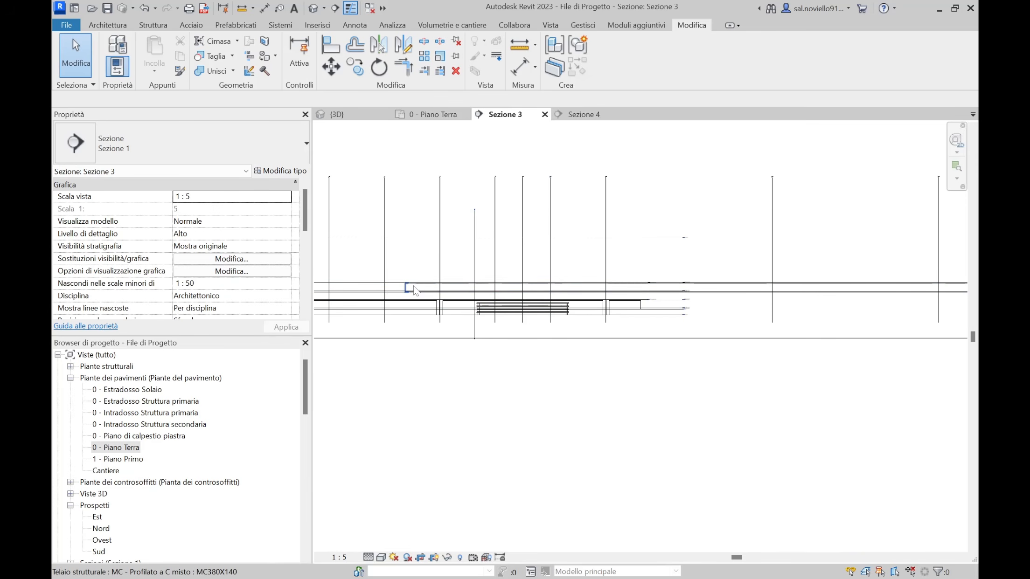
scroll(400, 285, up, 3)
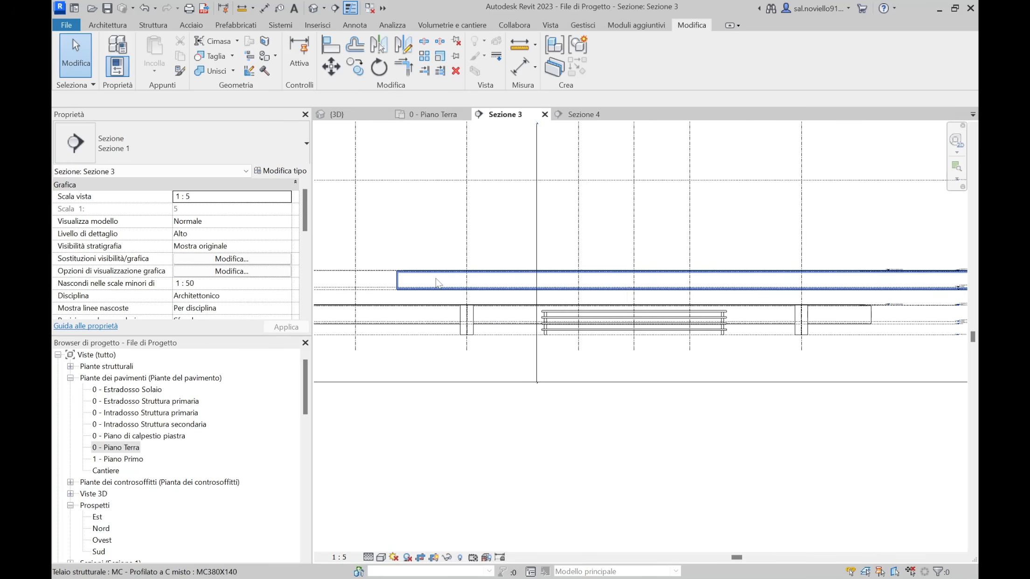
Step: Measure in Sezione 3 the height from the ground floor level to the upper platform's walking surface with an unplaced aligned dimension
key(d)
key(i)
scroll(396, 338, up, 2)
scroll(402, 246, up, 4)
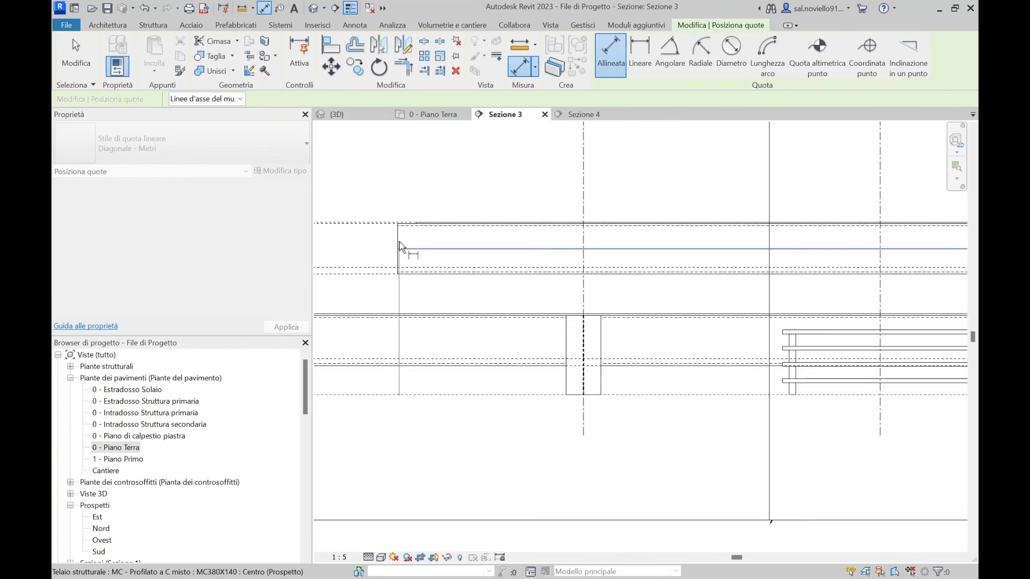
click(386, 210)
scroll(383, 282, up, 2)
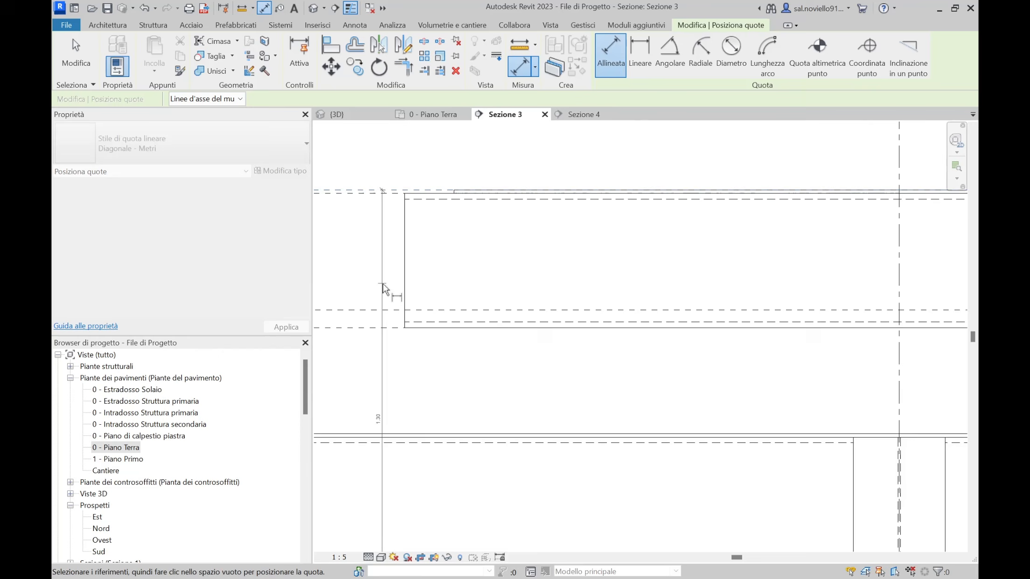
scroll(388, 292, down, 2)
scroll(427, 269, down, 3)
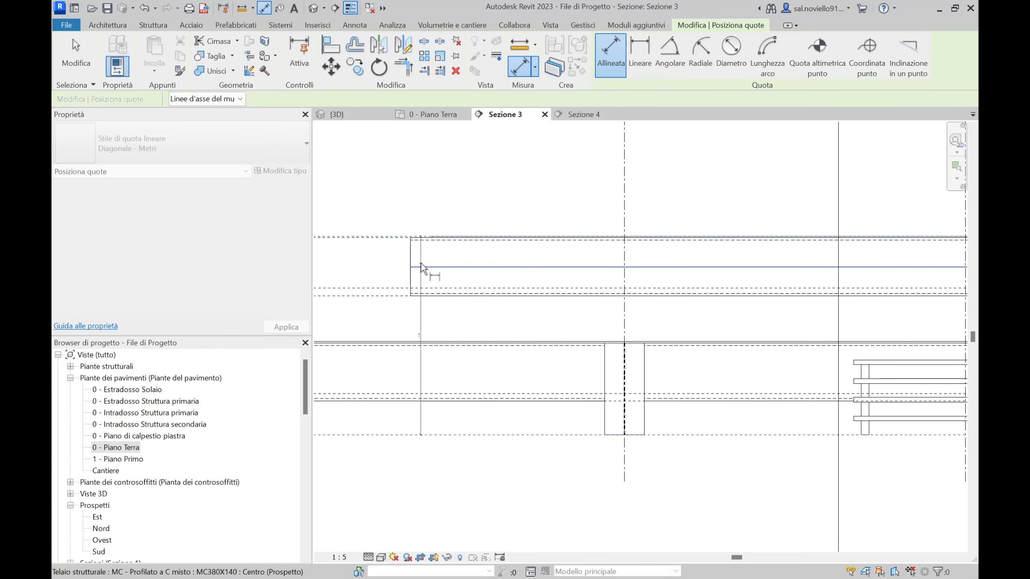
key(Escape)
key(Escape)
scroll(474, 173, down, 5)
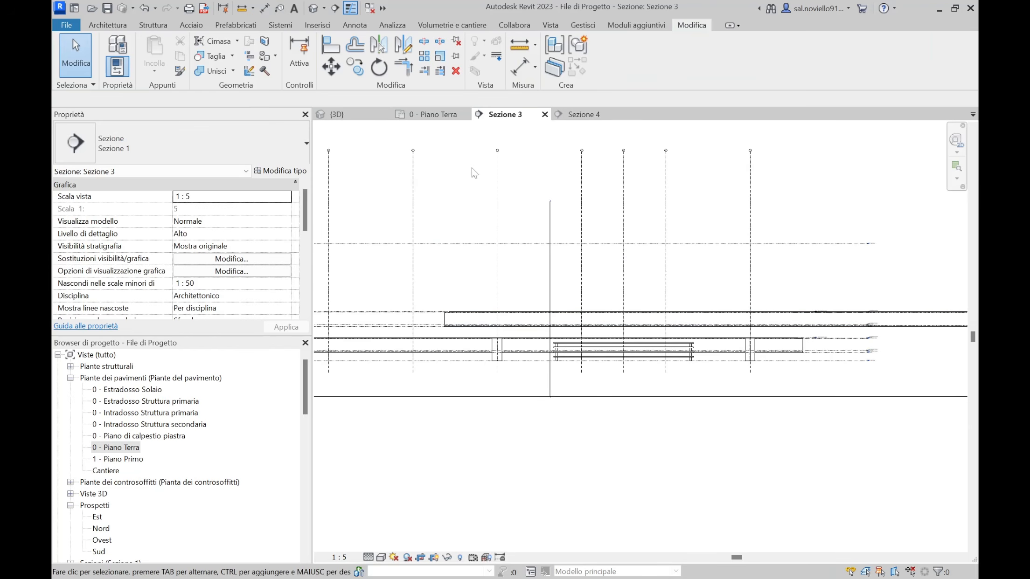
Step: Check the upper platform in the 0 - Piano Terra plan and the level lines in Sezione 3
click(436, 115)
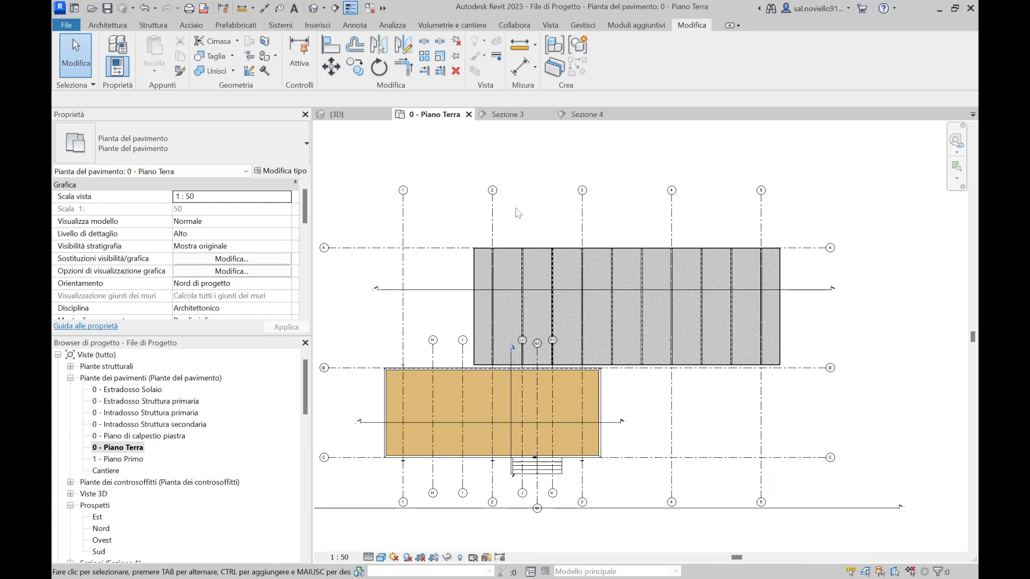
click(506, 114)
scroll(683, 292, up, 5)
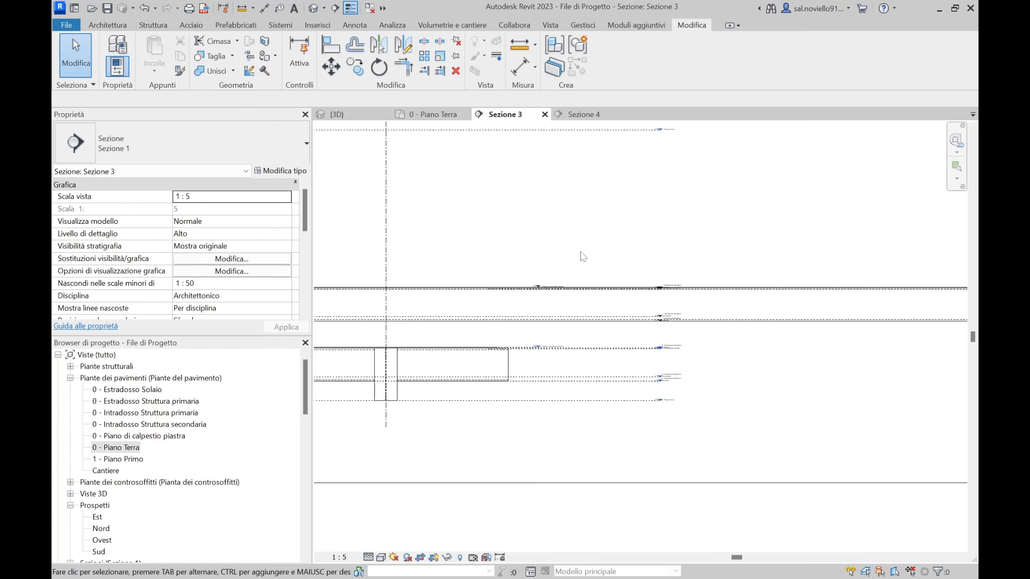
mouse_move(672, 335)
mouse_down()
mouse_move(578, 245)
mouse_move(494, 250)
mouse_move(672, 340)
mouse_up()
click(695, 237)
scroll(562, 207, down, 1)
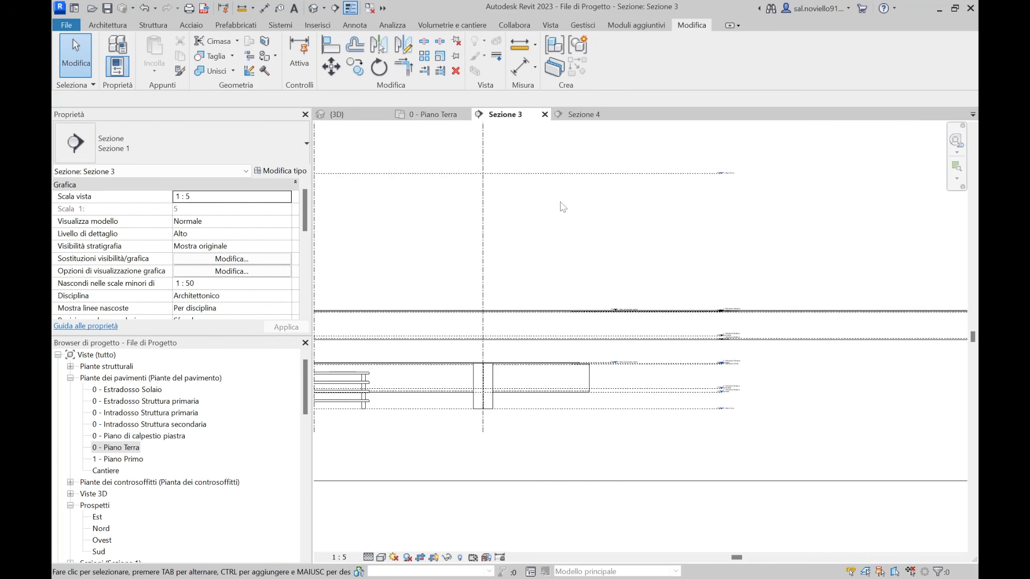
Step: Create floor plans for the five listed level 1 levels and show the 1 - Piano di calpestio piastra plan in a colour-filled visual style
click(119, 30)
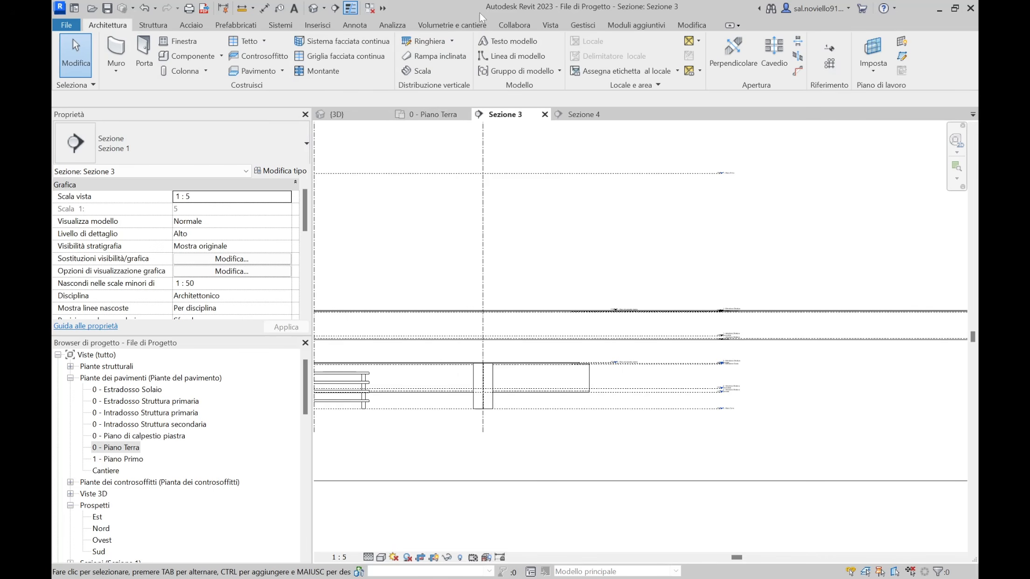
click(561, 26)
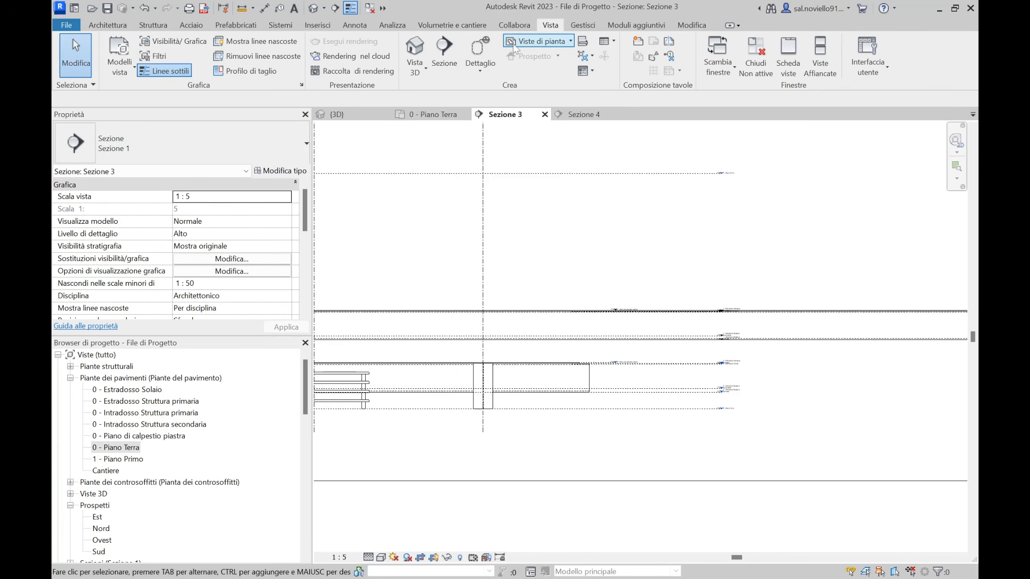
click(570, 42)
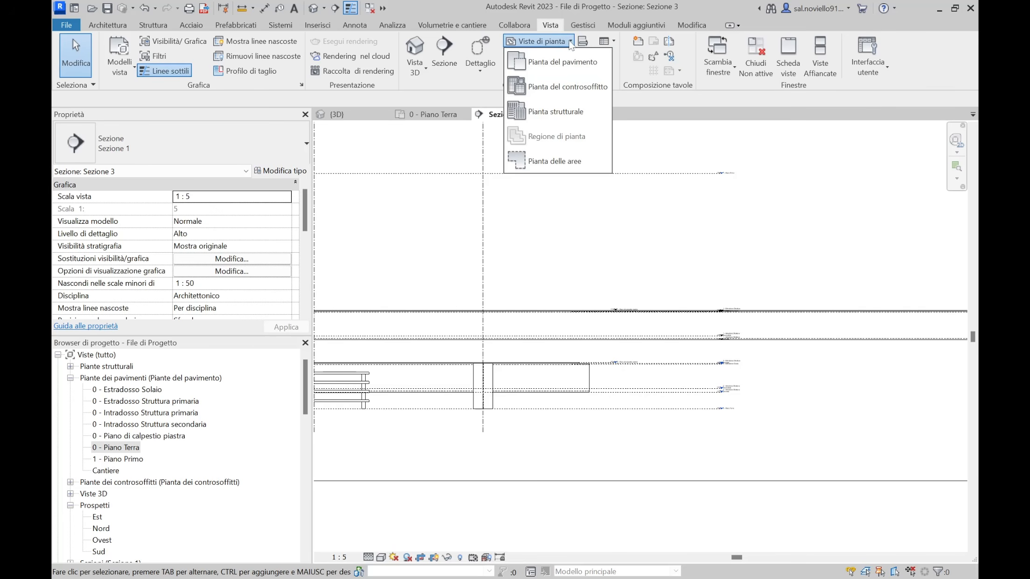
click(568, 68)
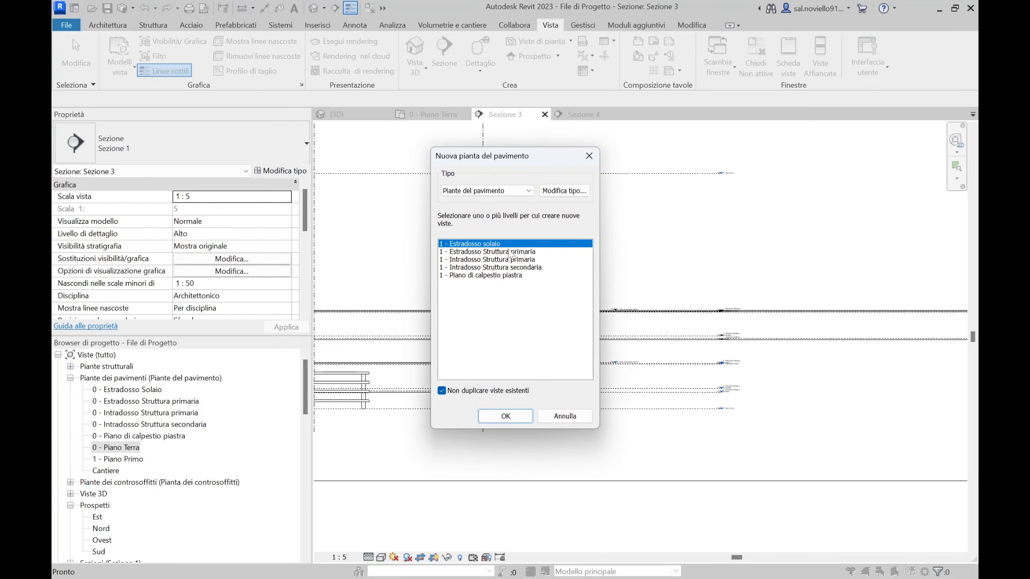
drag(486, 293, 476, 250)
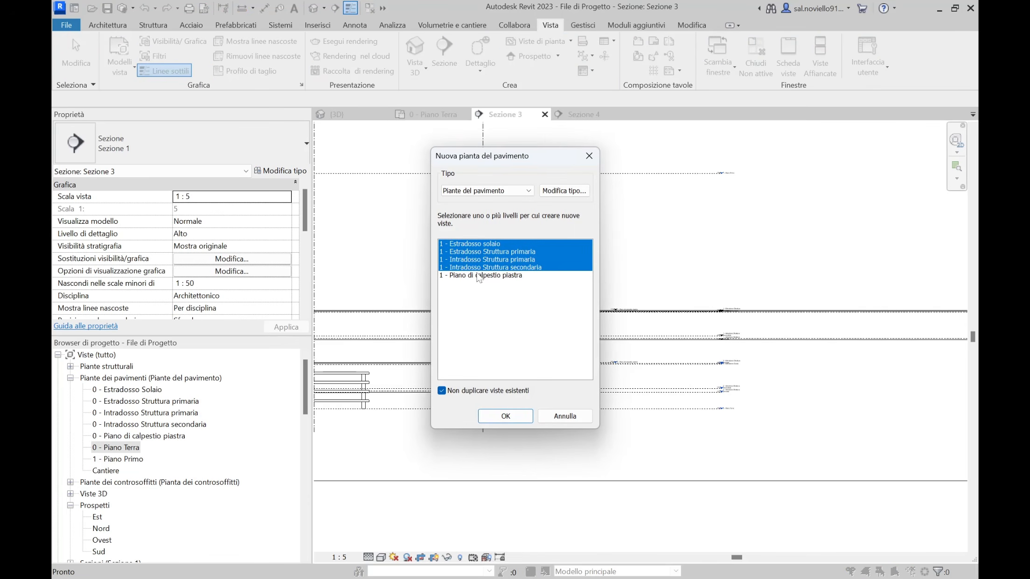
click(481, 275)
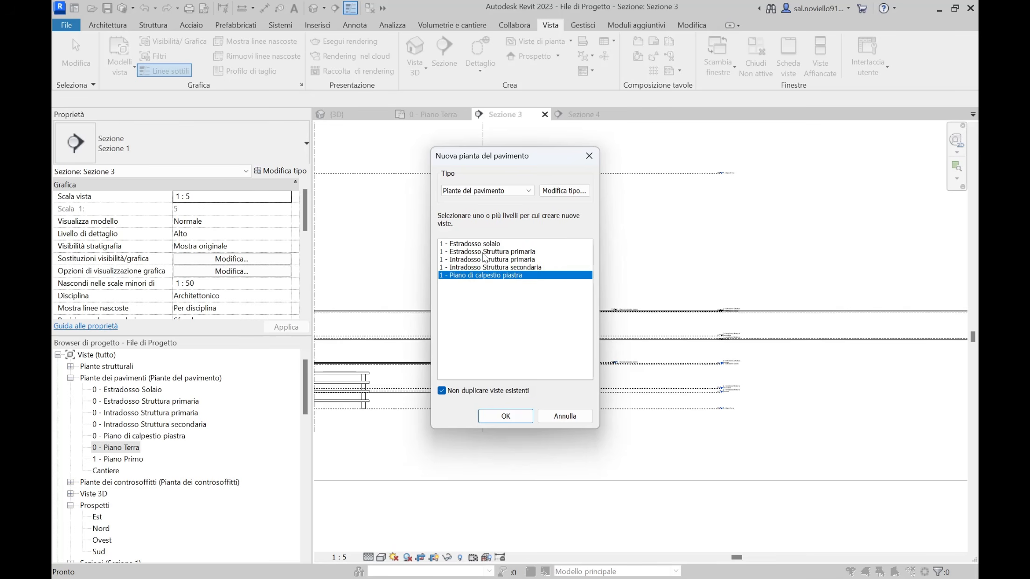
shift+click(484, 245)
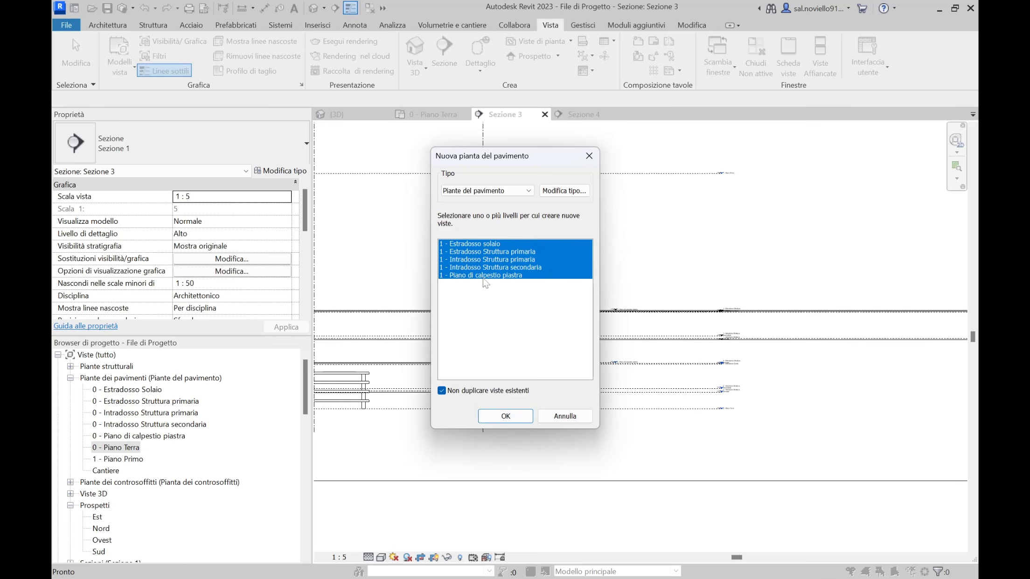
click(518, 413)
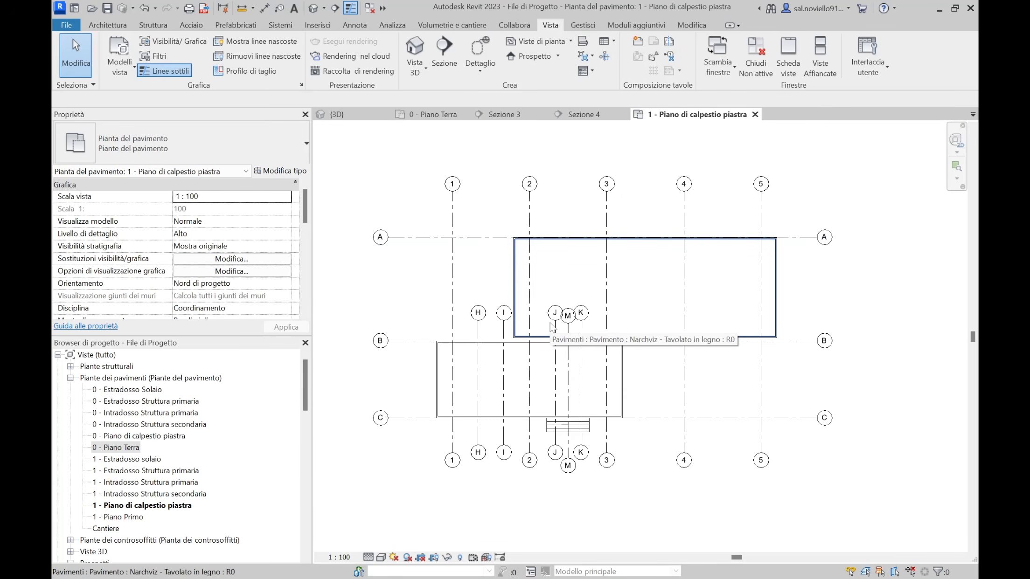
click(382, 557)
click(404, 521)
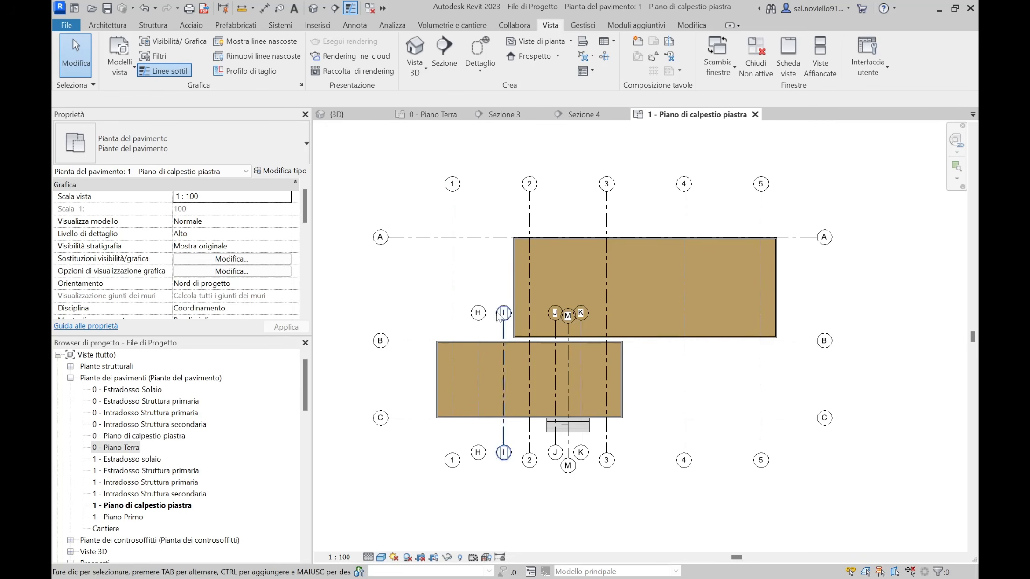
Step: Examine the two platforms, the gap between them and the entrance stair in the 3D view
click(313, 8)
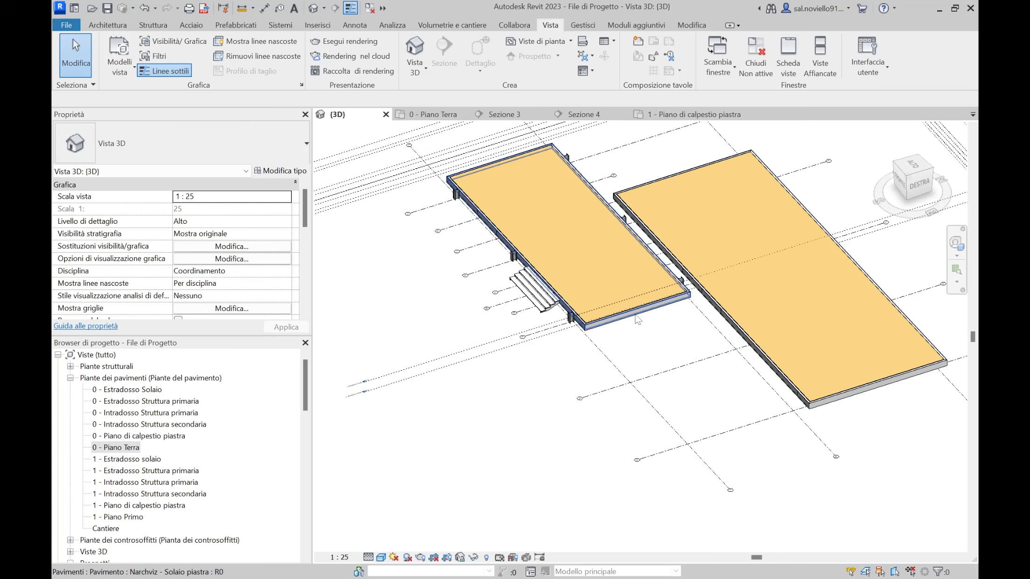
mouse_move(467, 261)
shift+middle_down()
mouse_move(698, 280)
mouse_move(613, 357)
mouse_move(583, 334)
shift+middle_up()
scroll(531, 296, up, 6)
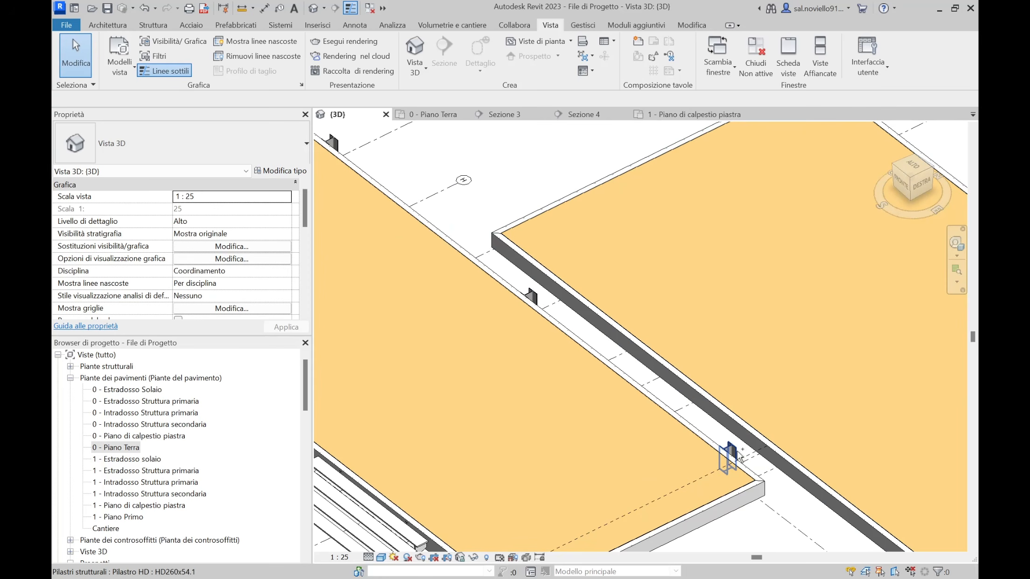
scroll(739, 455, down, 8)
shift+middle_drag(699, 411, 576, 187)
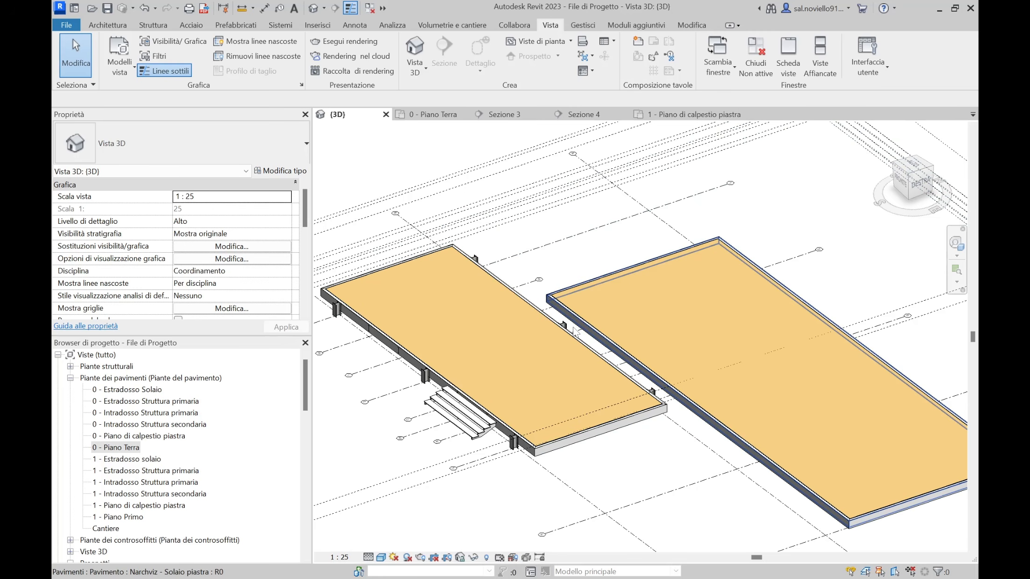
scroll(574, 332, down, 2)
shift+middle_drag(575, 332, 592, 294)
scroll(583, 284, up, 4)
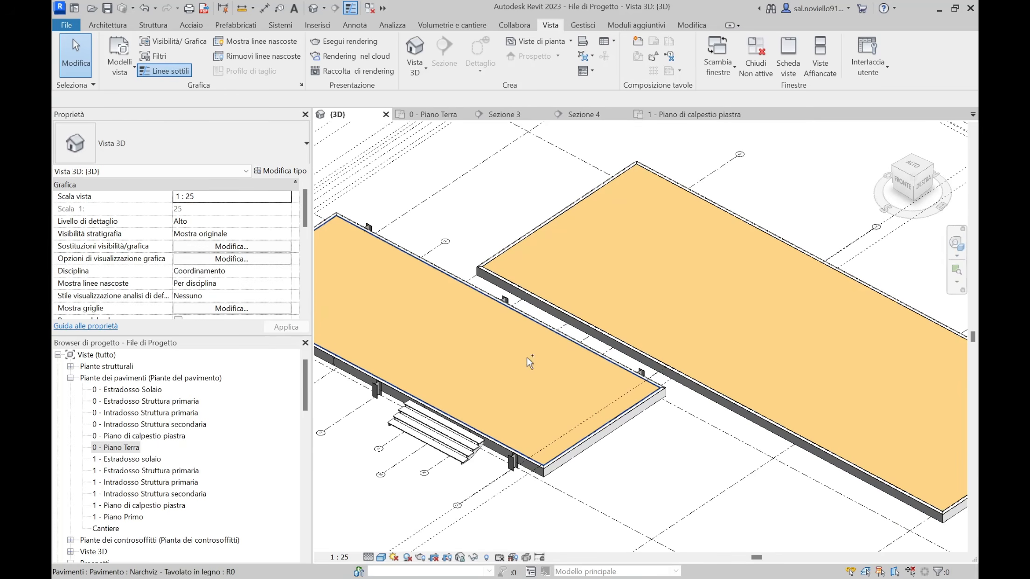
scroll(526, 357, down, 2)
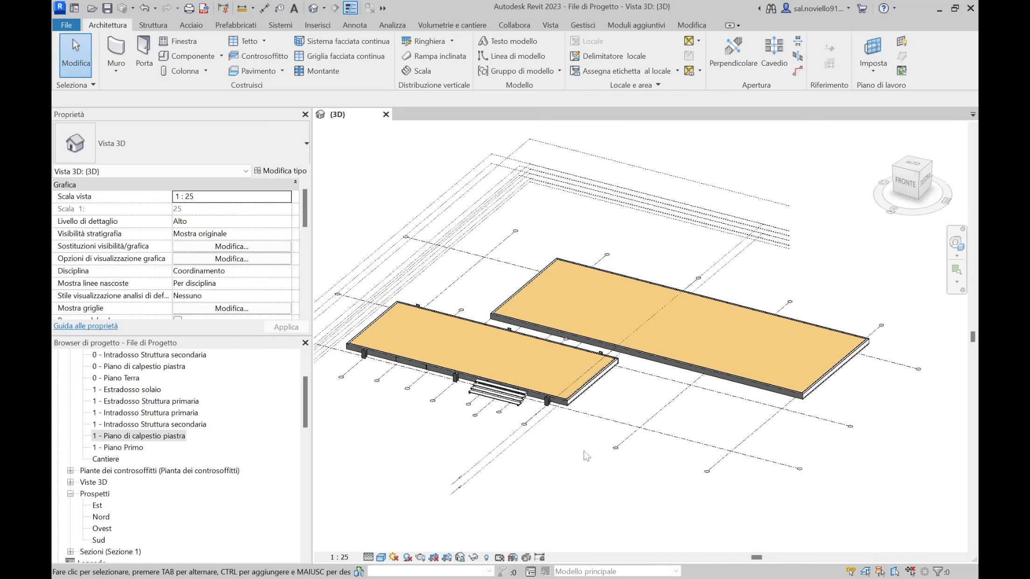
shift+middle_drag(580, 450, 479, 400)
scroll(479, 400, up, 6)
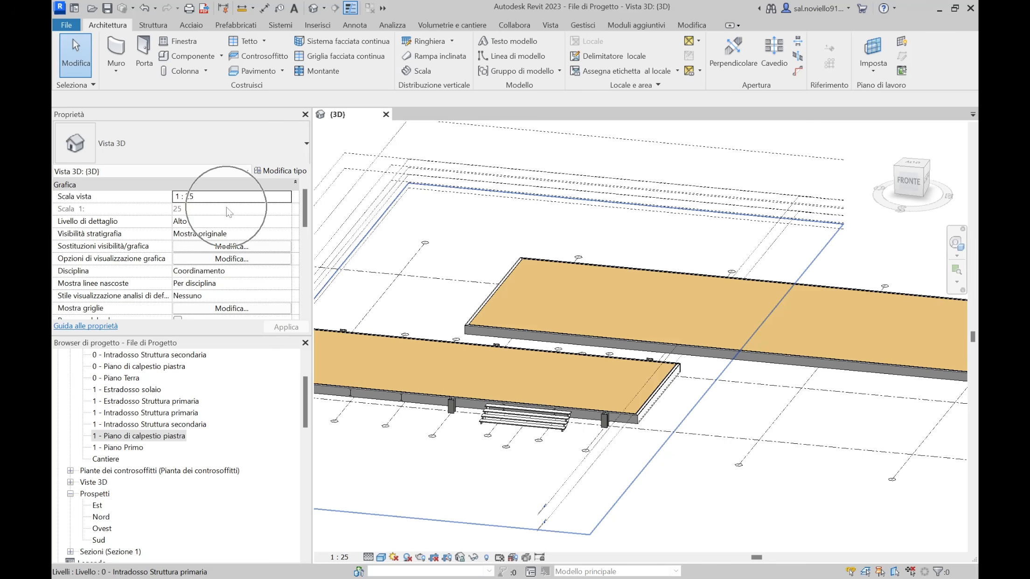
click(525, 416)
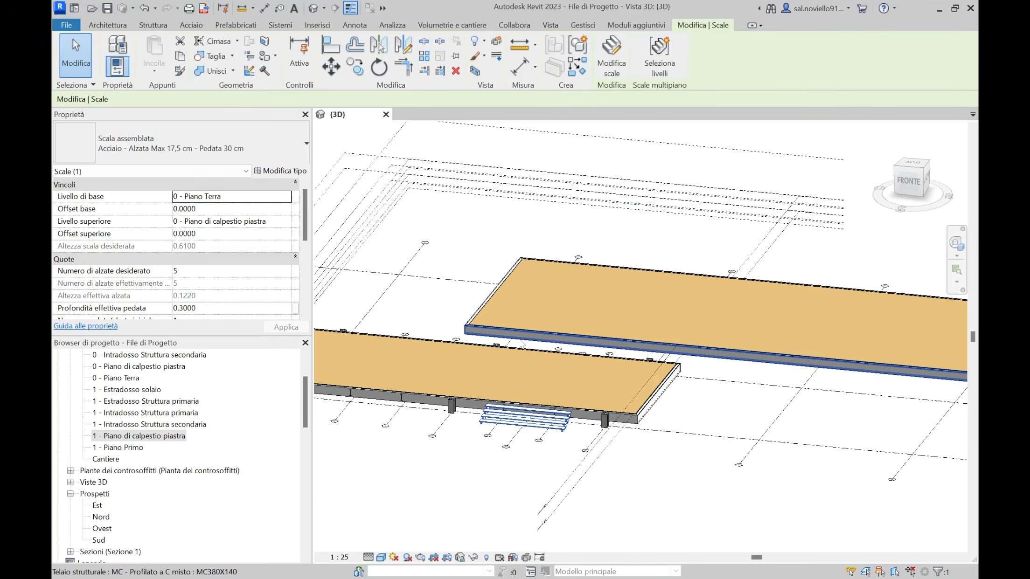
key(Escape)
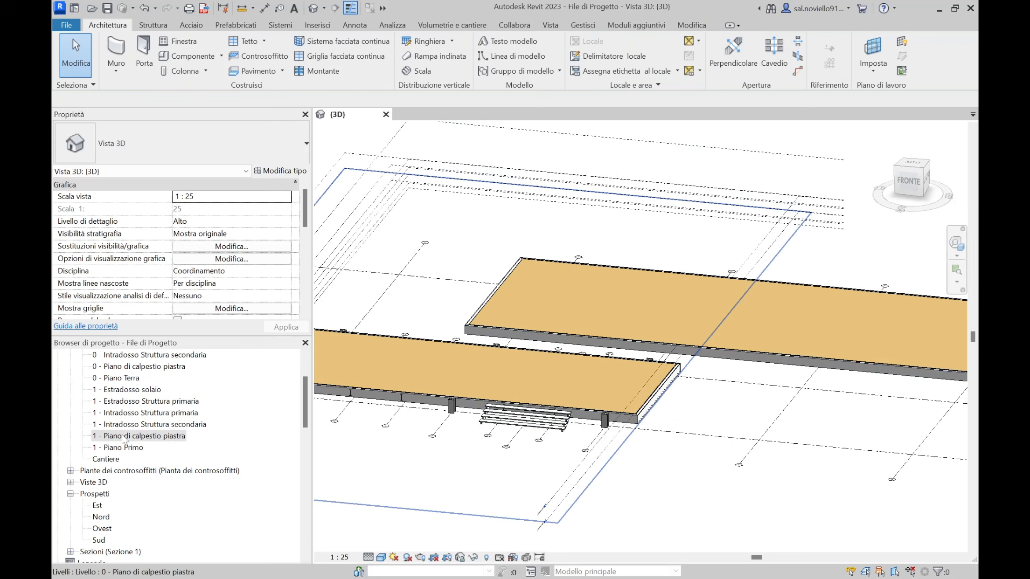
Step: In the 1 - Piano di calpestio piastra plan, copy the entrance stair along grid C to a free spot between grids 3 and 4
double_click(123, 436)
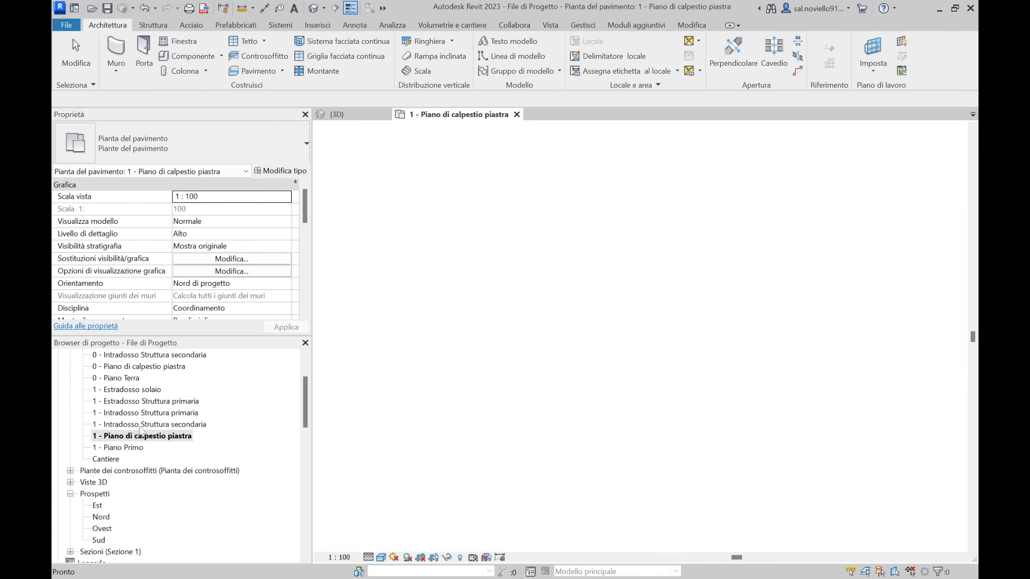
click(99, 438)
scroll(625, 345, up, 5)
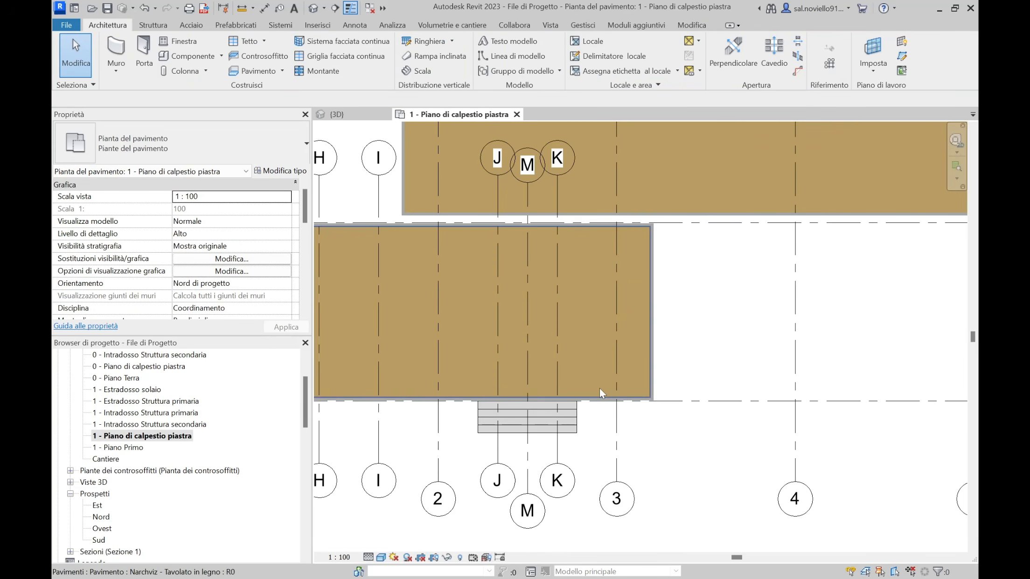
scroll(543, 397, down, 2)
click(543, 398)
middle_drag(543, 397, 503, 380)
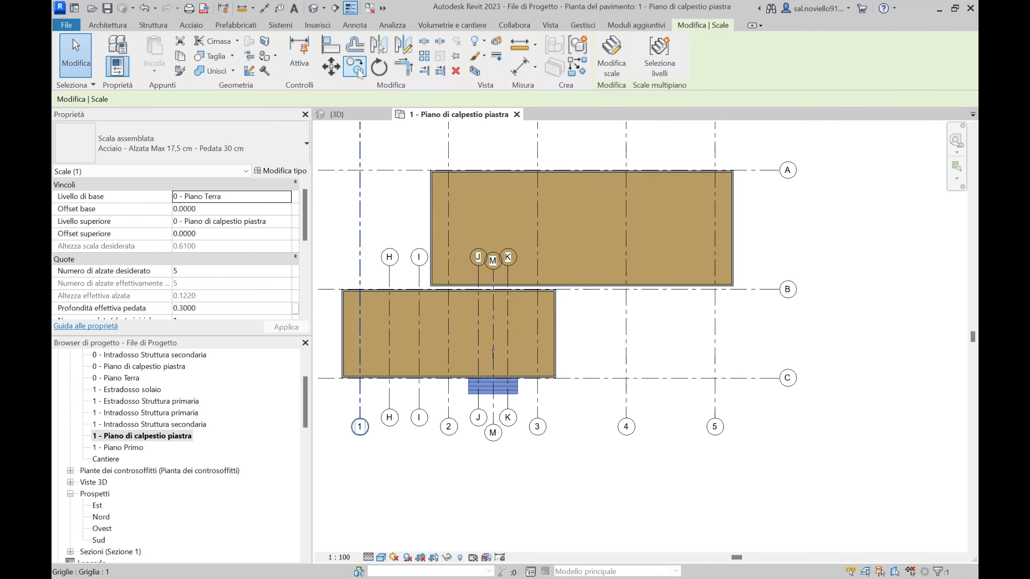
ctrl+drag(496, 373, 600, 373)
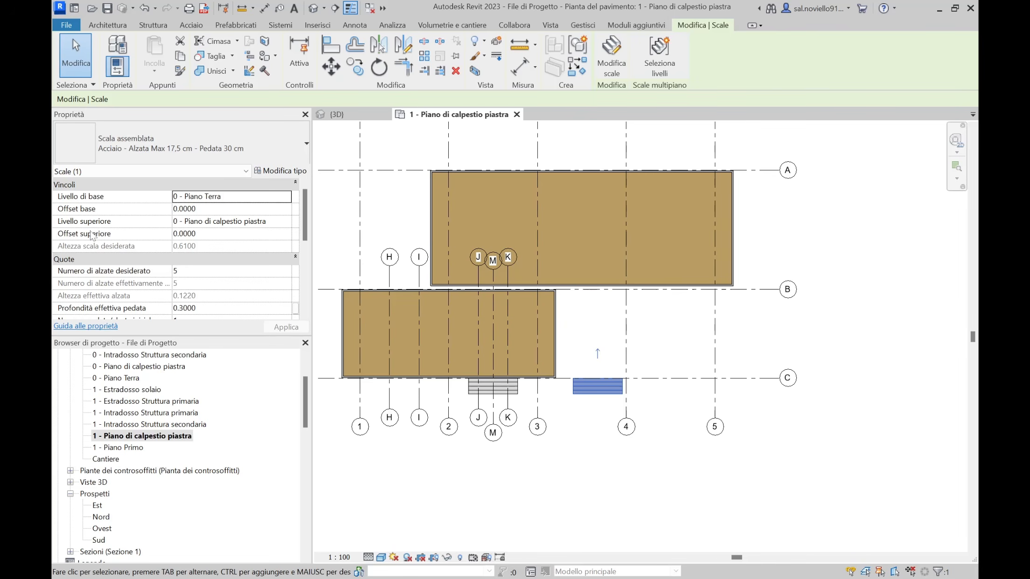
Step: Set the copied stair's top level to 1 - Piano di calpestio piastra and its base level to 0 - Piano di calpestio piastra
click(287, 221)
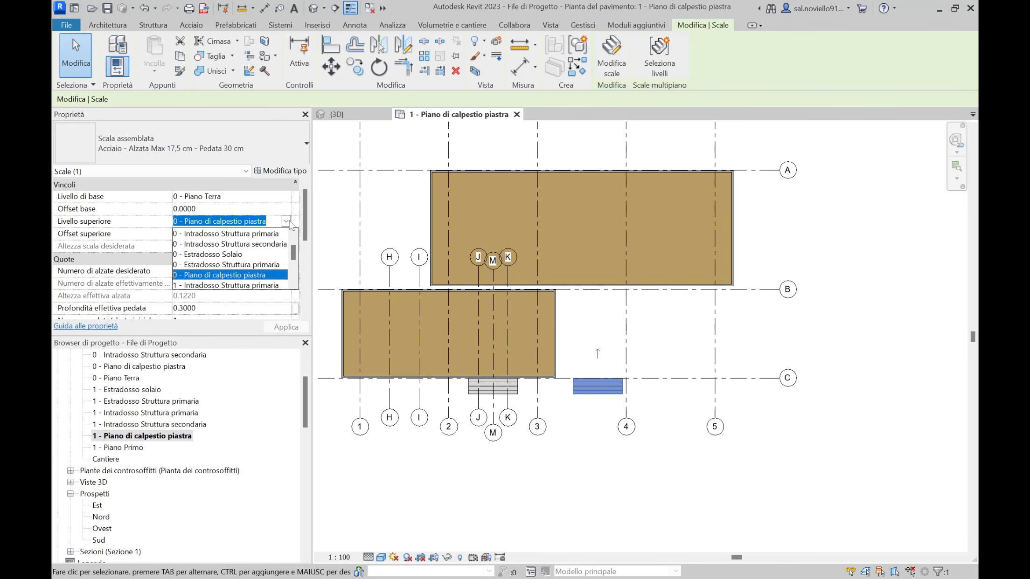
scroll(207, 274, down, 3)
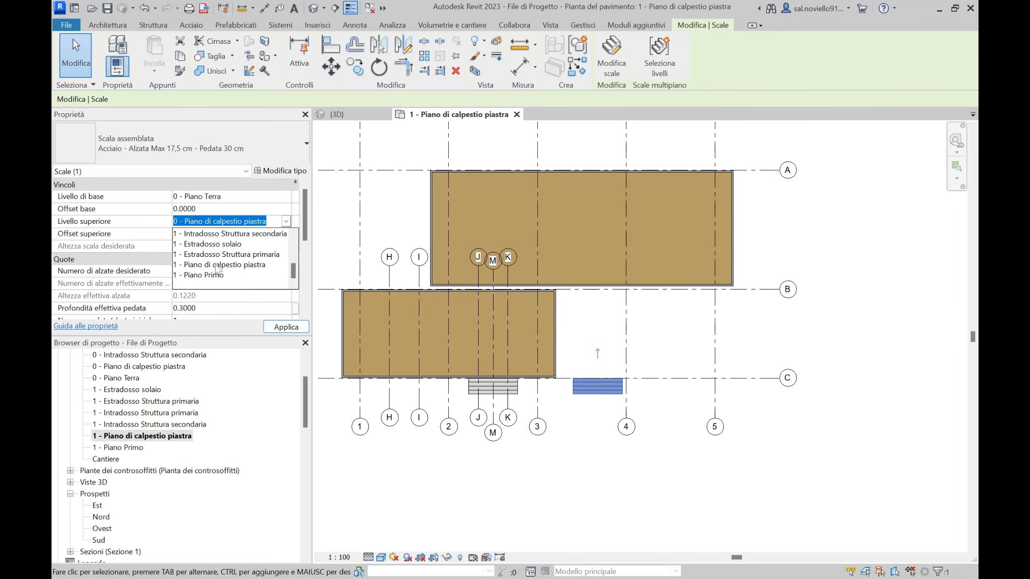
click(216, 264)
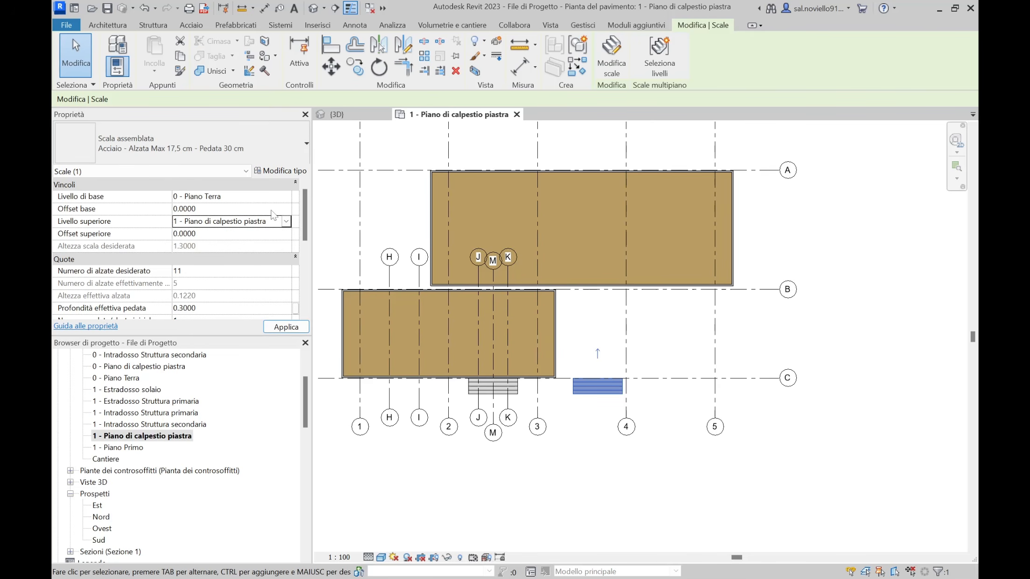
click(285, 197)
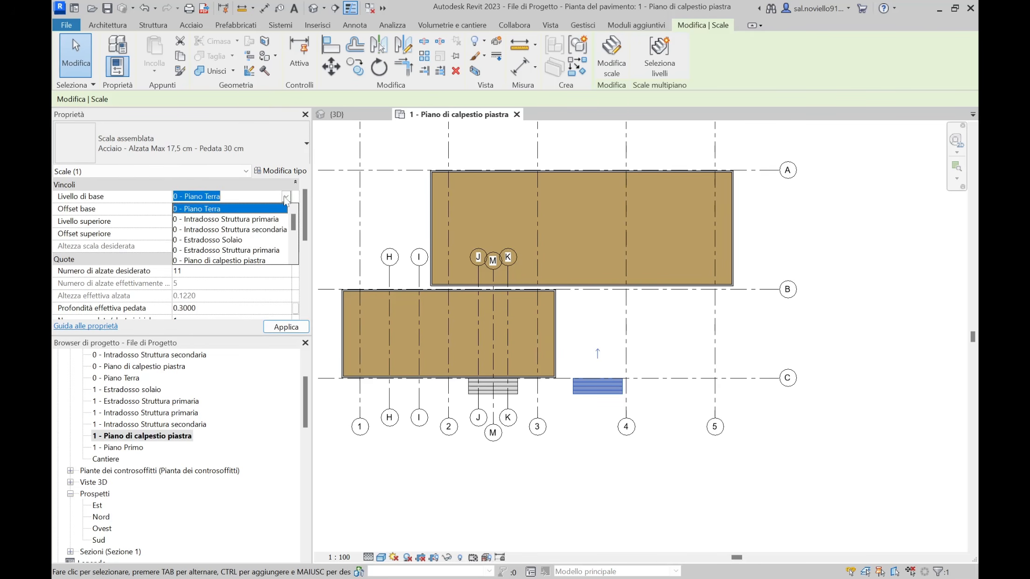
scroll(211, 243, down, 1)
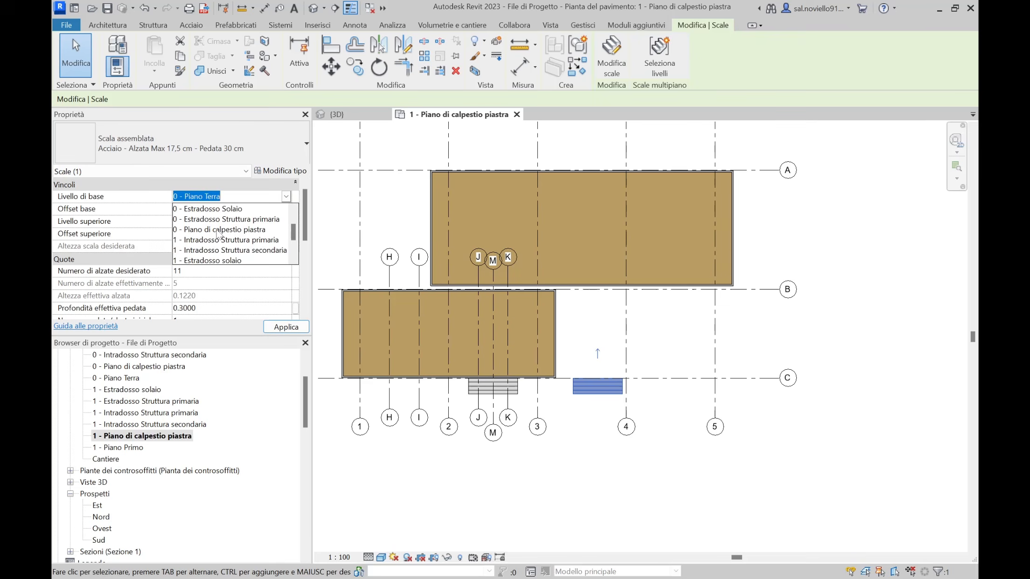
click(216, 229)
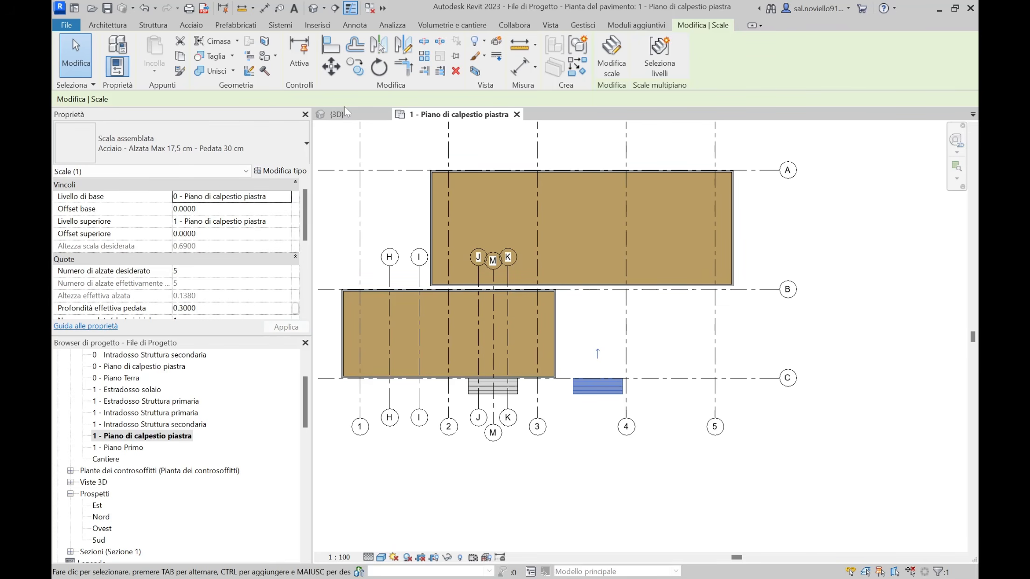
Step: Check the copied stair's height against the platform level lines in the Sud elevation
double_click(97, 540)
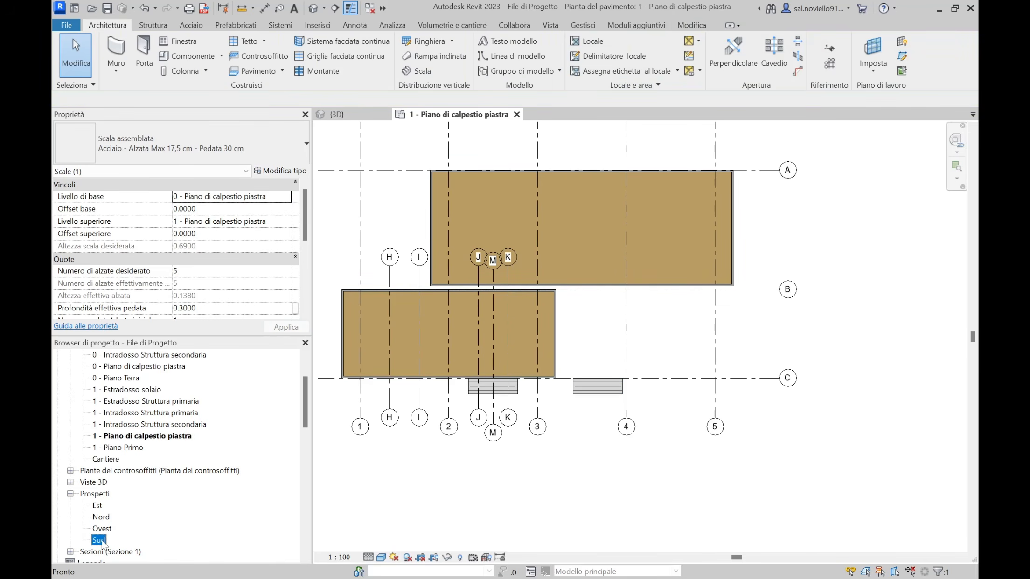
scroll(769, 368, up, 2)
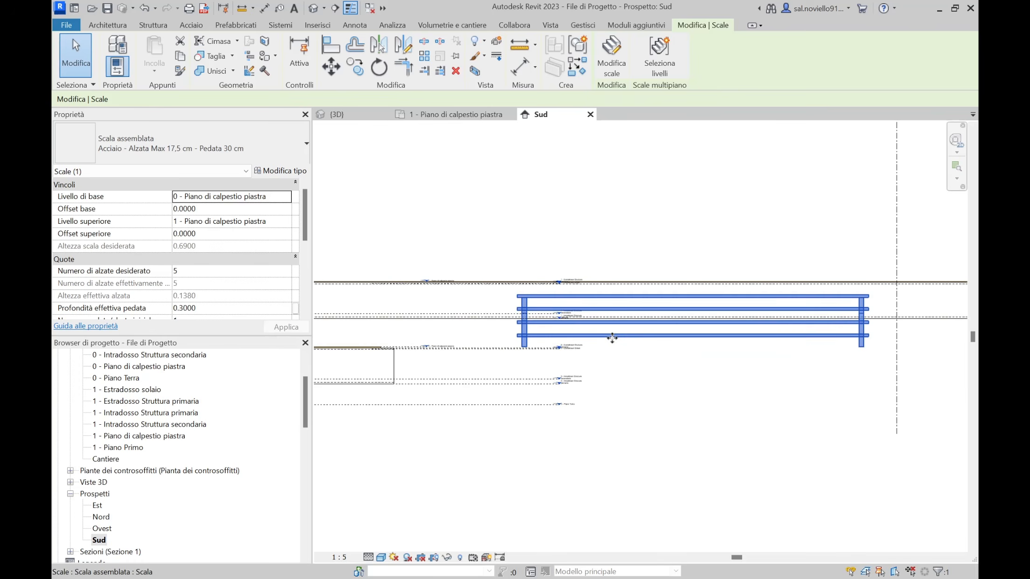
middle_drag(530, 335, 644, 355)
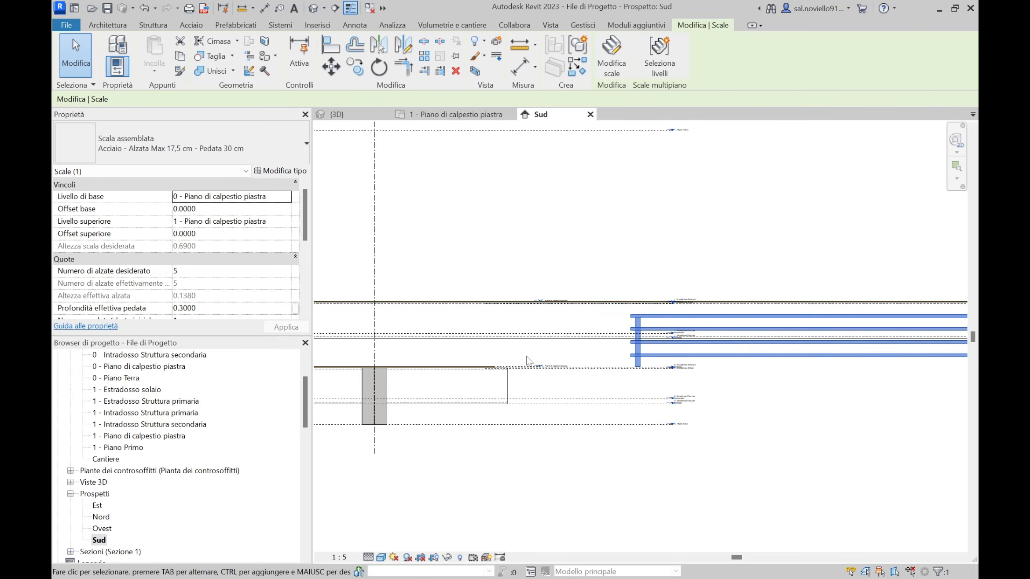
scroll(509, 364, up, 2)
scroll(551, 383, down, 2)
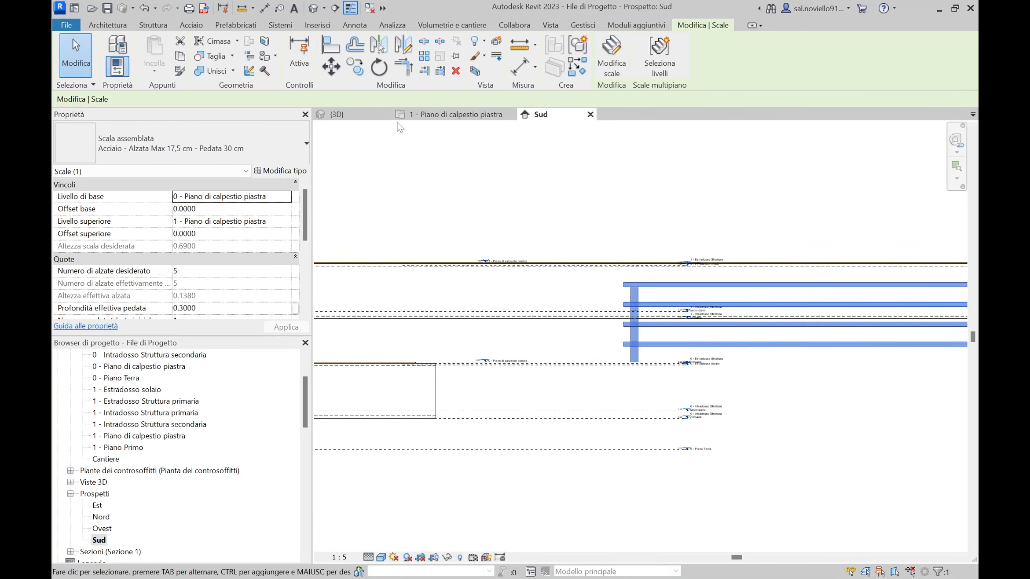
Step: In the 1 - Piano di calpestio piastra plan, move the copied stair unconstrained from its upper-edge midpoint onto grid M within the lower platform
click(434, 115)
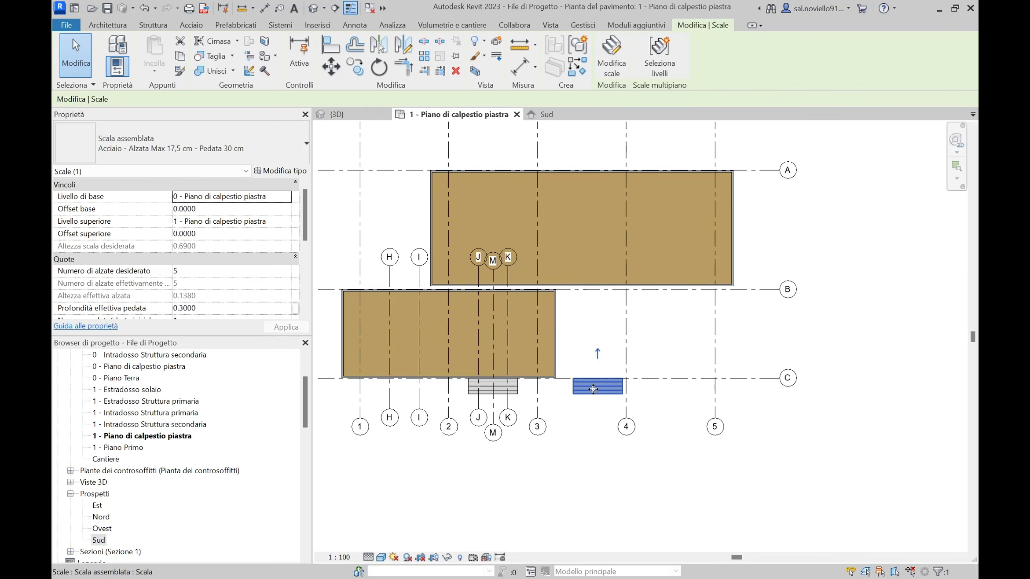
click(341, 74)
scroll(607, 401, up, 5)
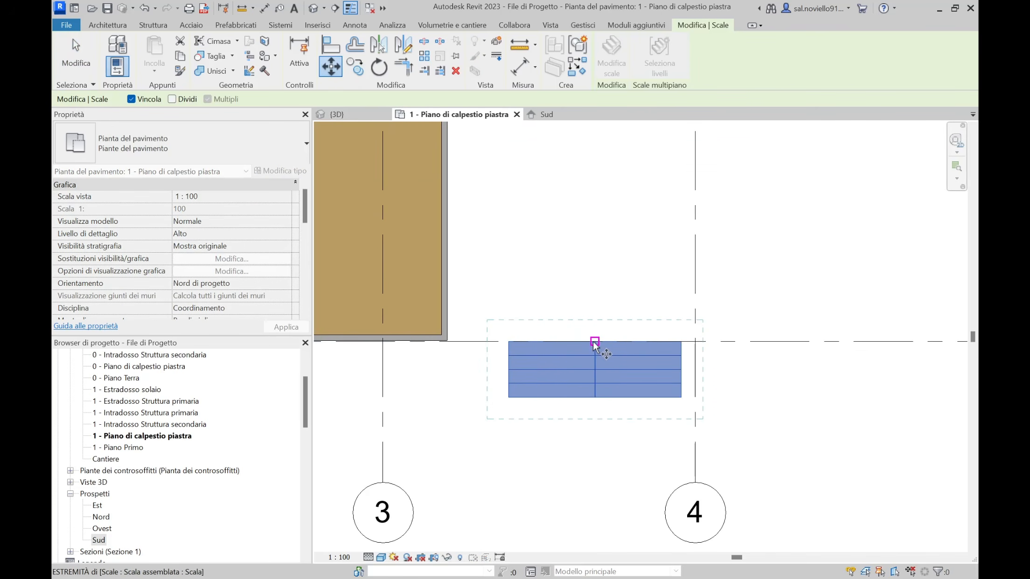
click(590, 344)
scroll(405, 345, down, 3)
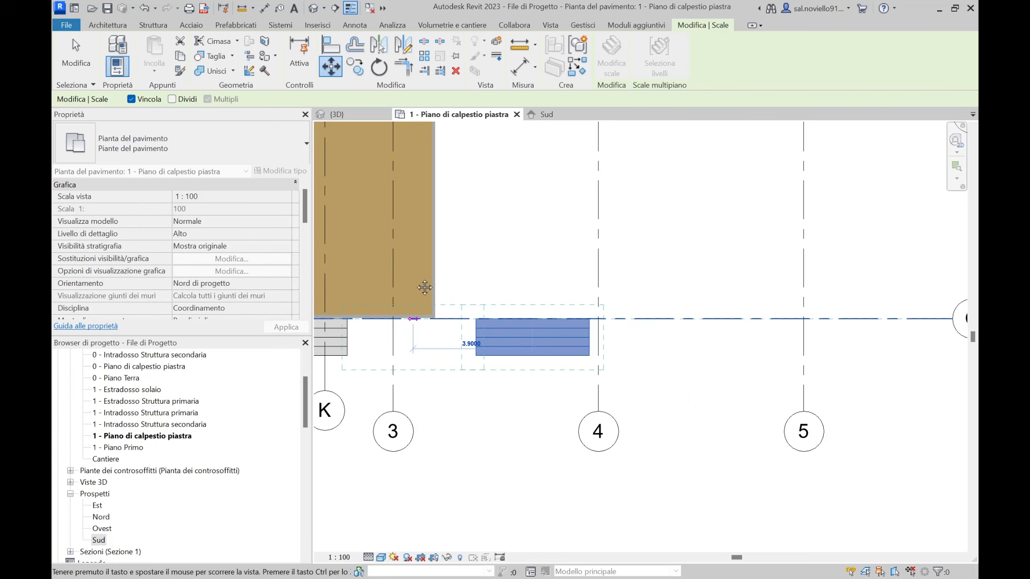
middle_drag(406, 345, 609, 440)
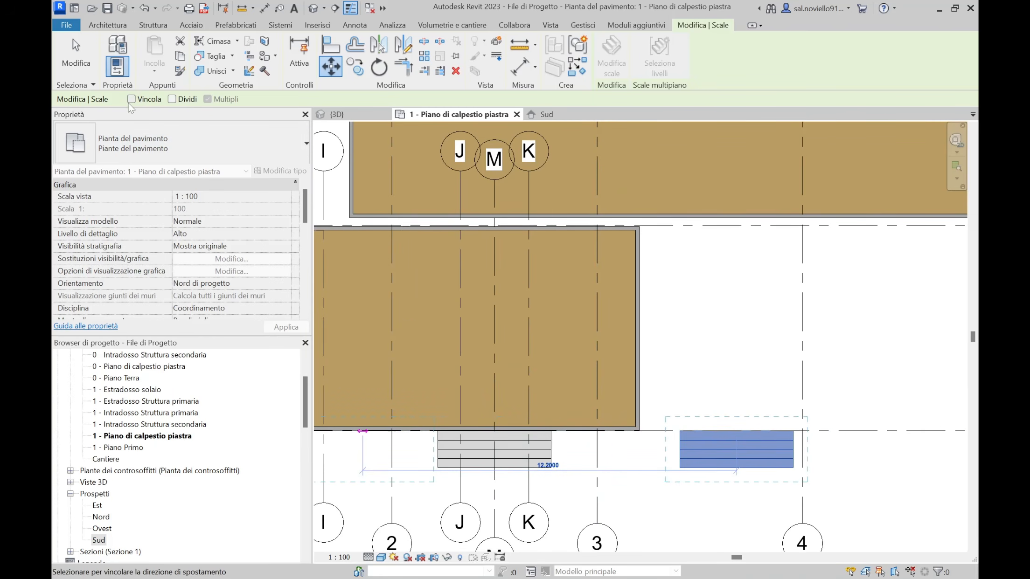
scroll(522, 333, down, 1)
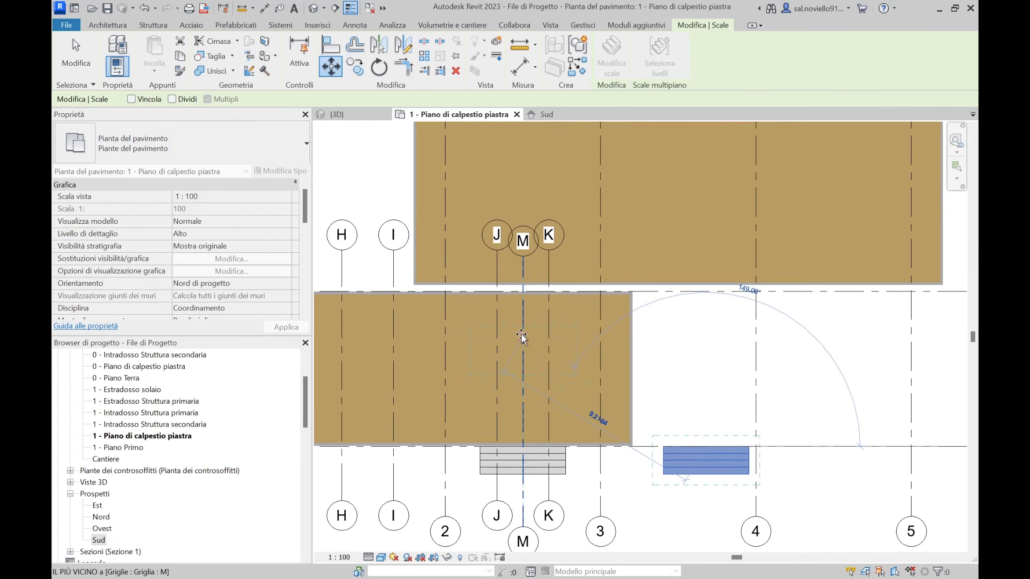
scroll(526, 305, up, 3)
click(523, 307)
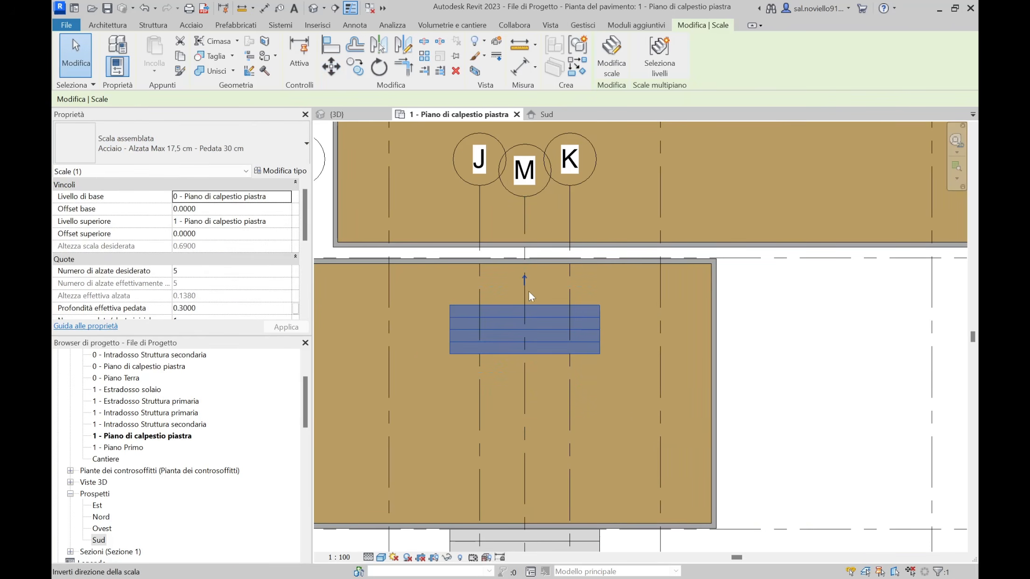
Step: Move the stair with Vincola enabled along grid M until its upper edge meets the facing edge of the upper platform
scroll(528, 291, down, 2)
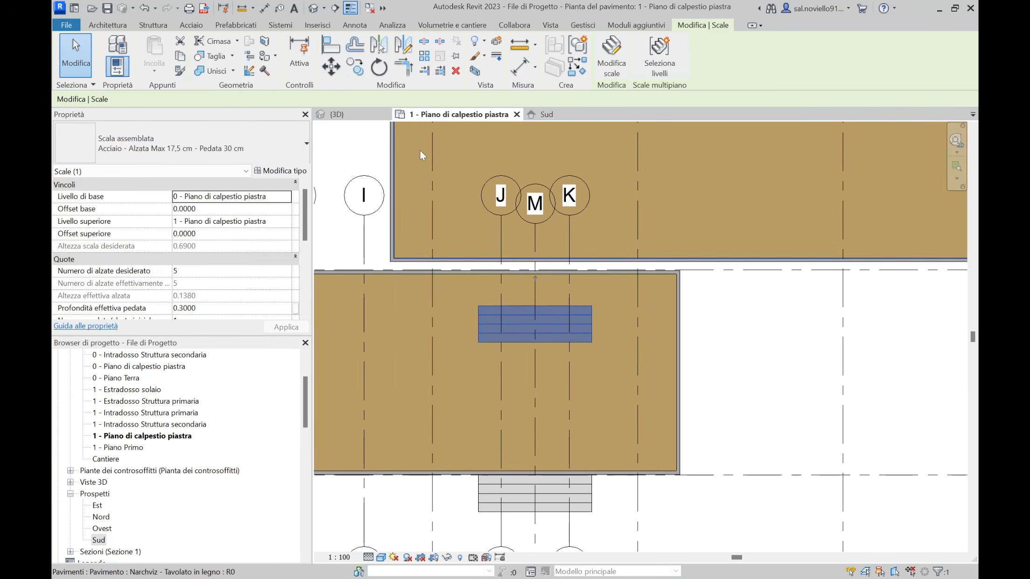
click(331, 67)
click(131, 99)
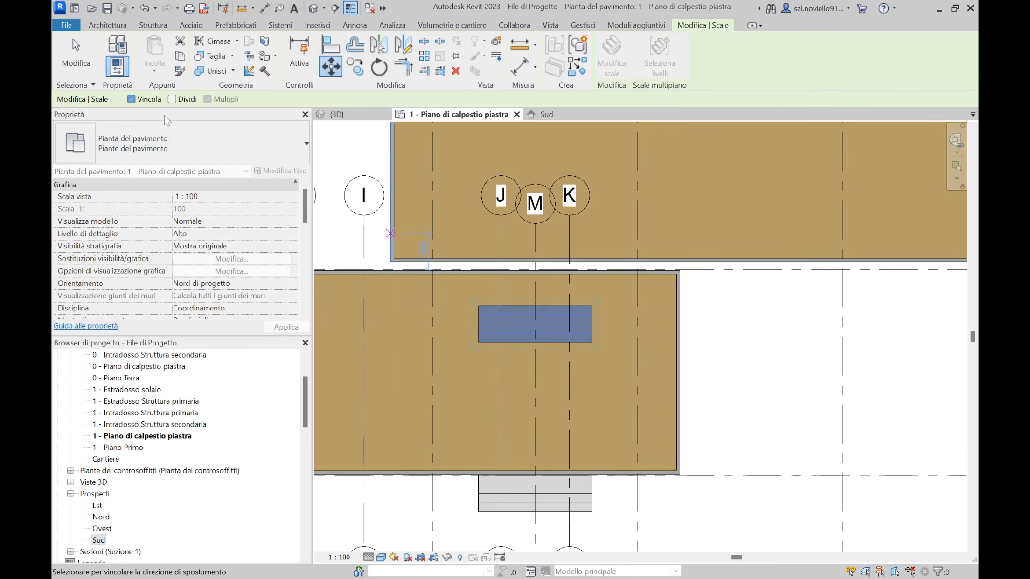
scroll(542, 279, up, 4)
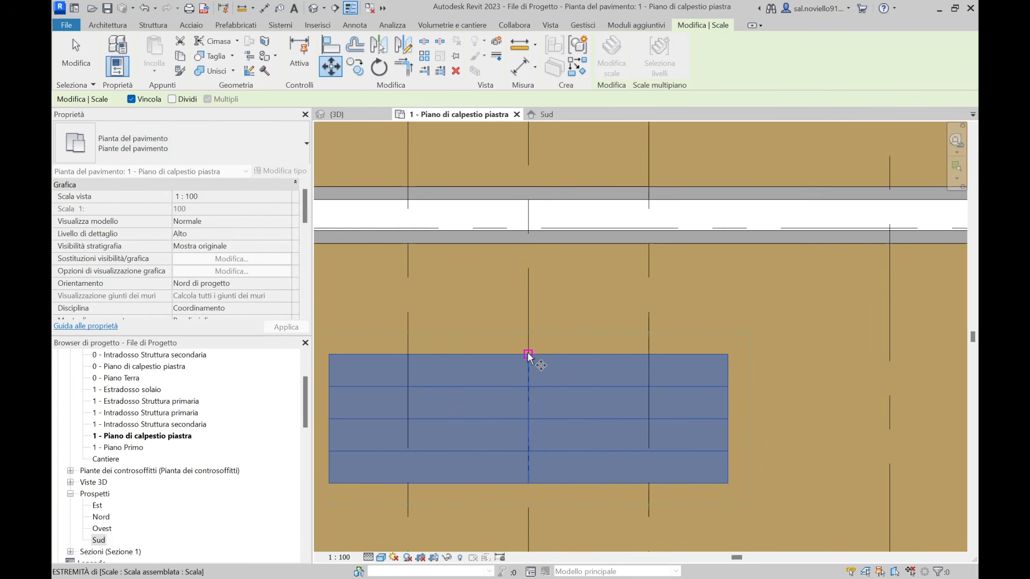
click(729, 353)
middle_drag(719, 257, 689, 360)
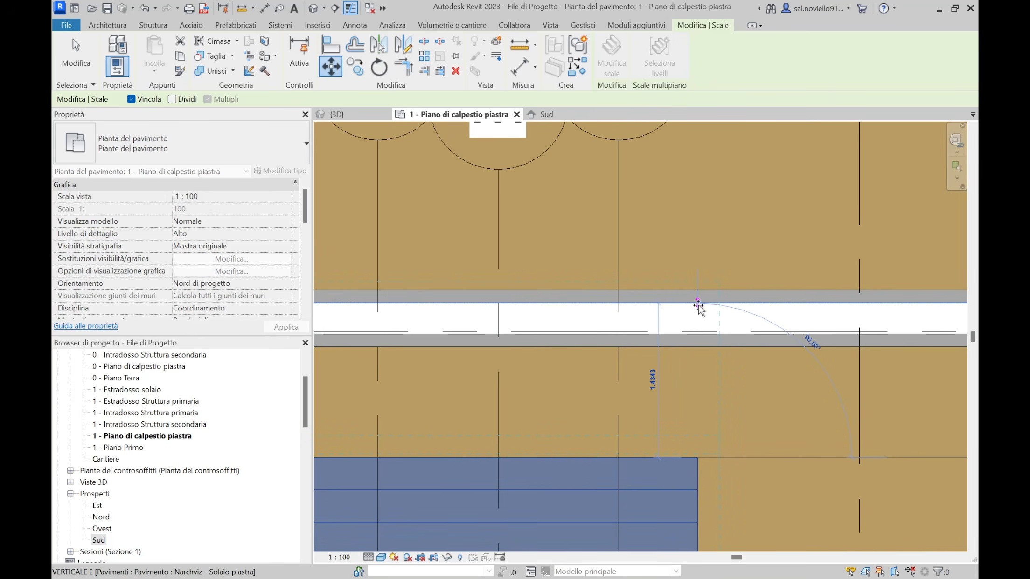
scroll(698, 306, up, 2)
click(698, 303)
scroll(707, 376, down, 5)
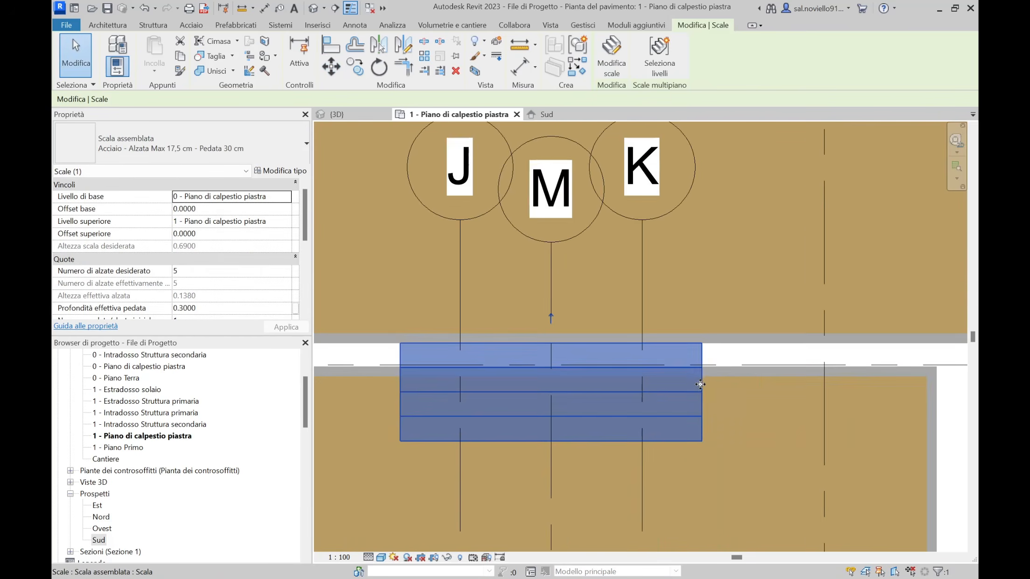
middle_drag(738, 399, 684, 346)
scroll(703, 376, down, 3)
click(703, 376)
scroll(703, 376, down, 2)
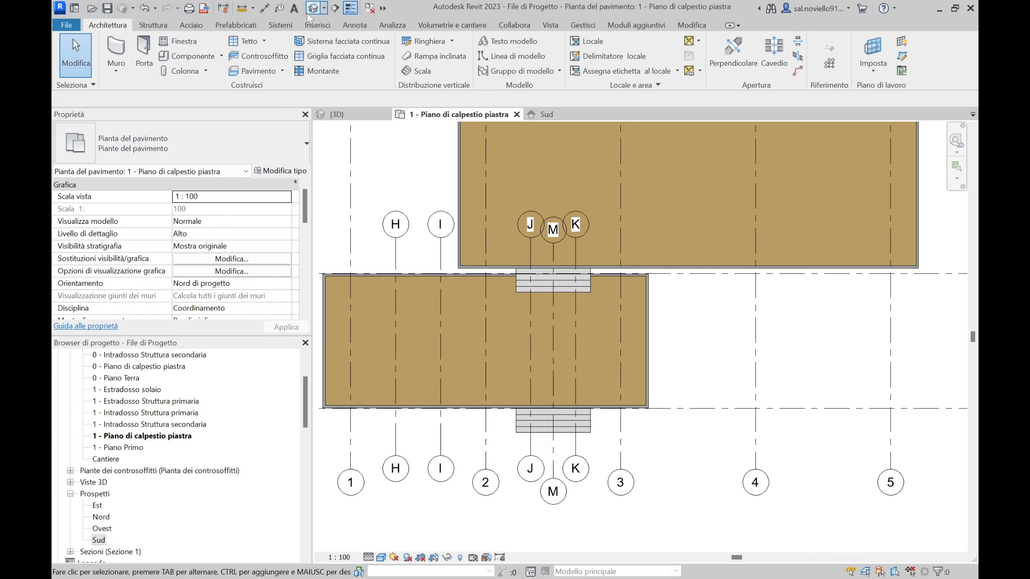
Step: Examine the moved stair's connection between the lower and upper platforms from several angles in the 3D view
click(313, 9)
scroll(575, 306, down, 4)
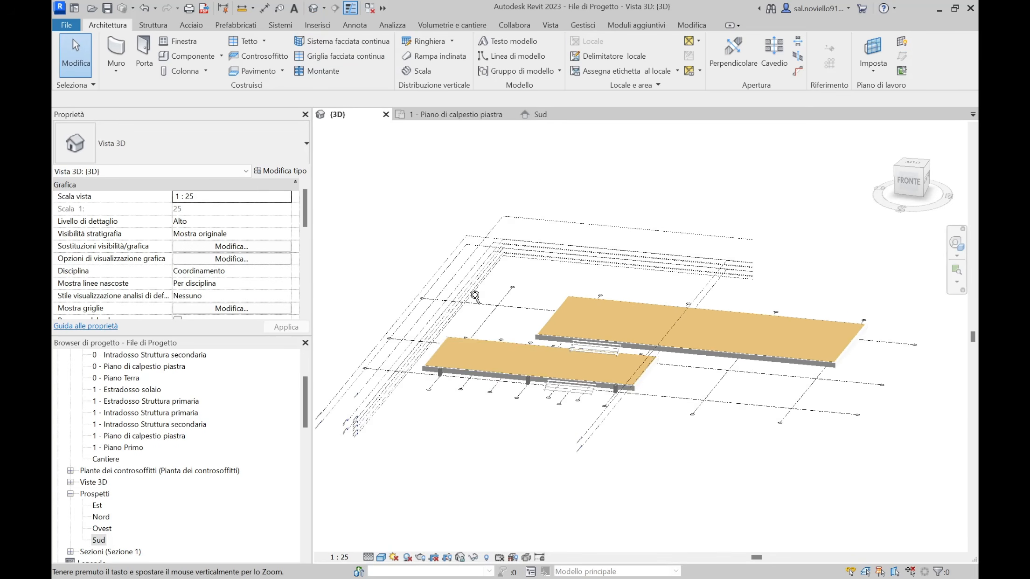
scroll(582, 383, up, 5)
middle_drag(605, 364, 788, 398)
scroll(788, 398, down, 4)
scroll(651, 401, up, 2)
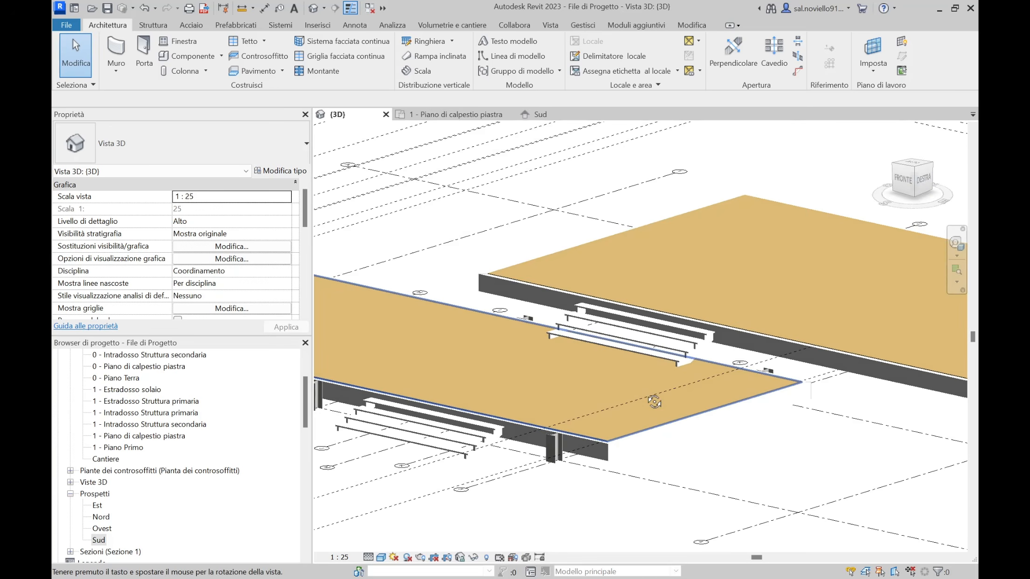
shift+middle_drag(648, 397, 596, 322)
scroll(601, 322, up, 8)
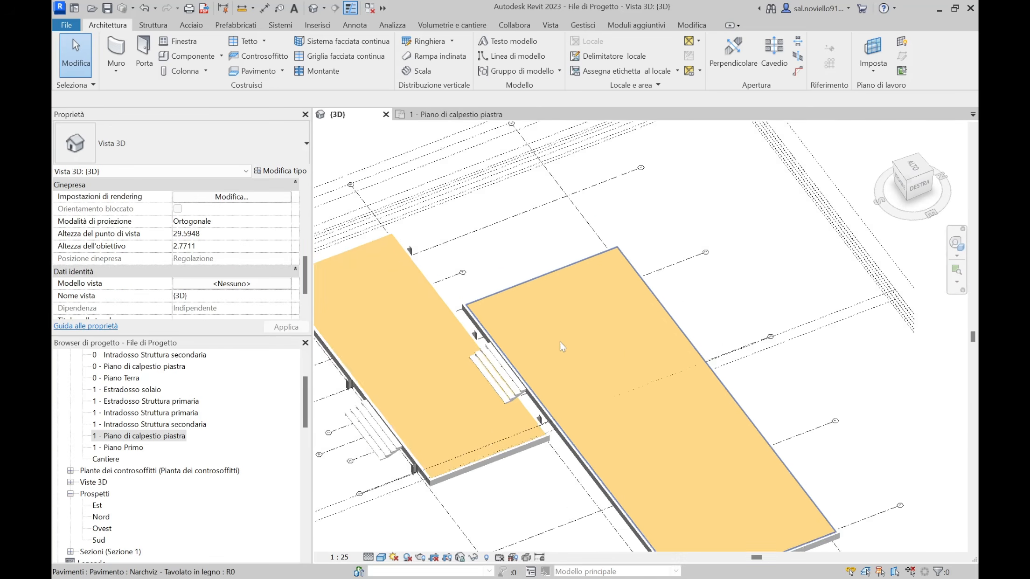
scroll(471, 292, down, 5)
shift+middle_drag(471, 292, 492, 137)
scroll(459, 253, up, 6)
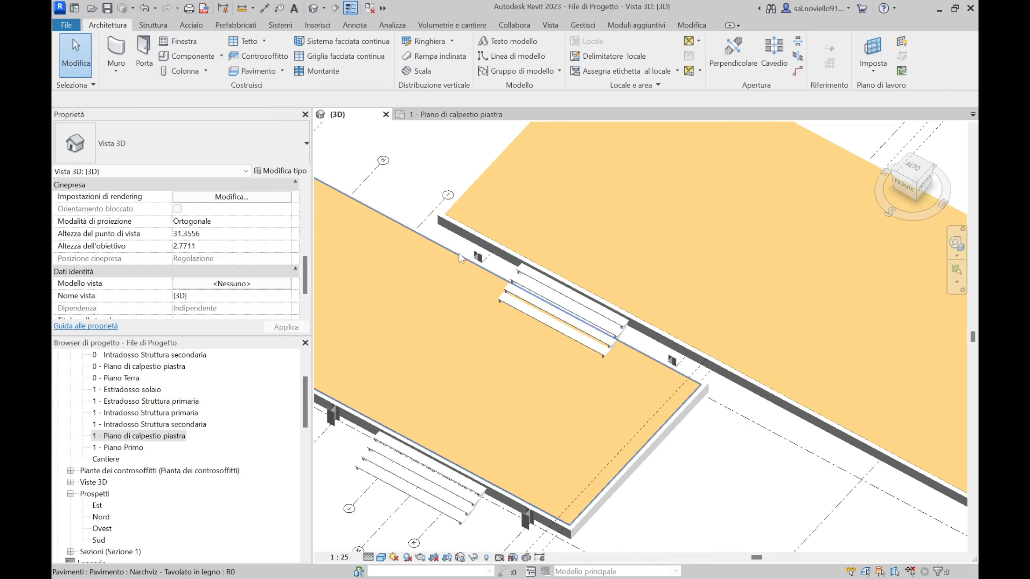
scroll(482, 257, down, 6)
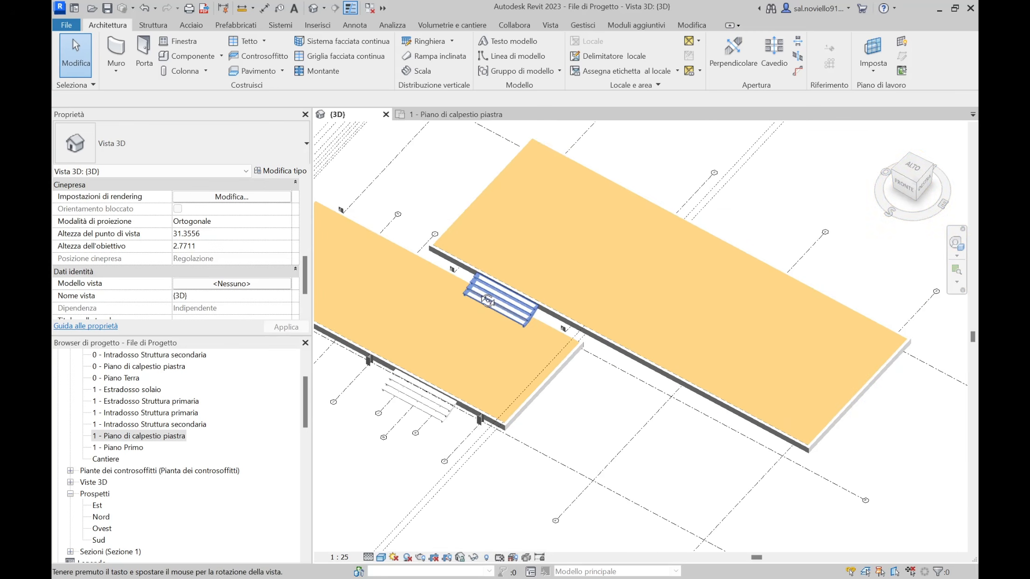
scroll(411, 361, up, 3)
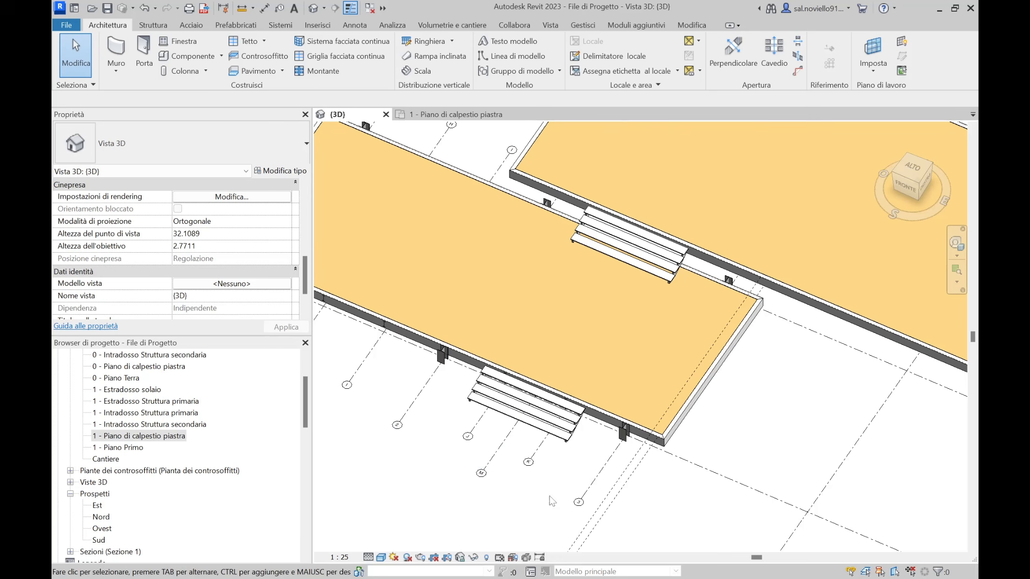
scroll(501, 308, down, 2)
middle_drag(502, 310, 419, 397)
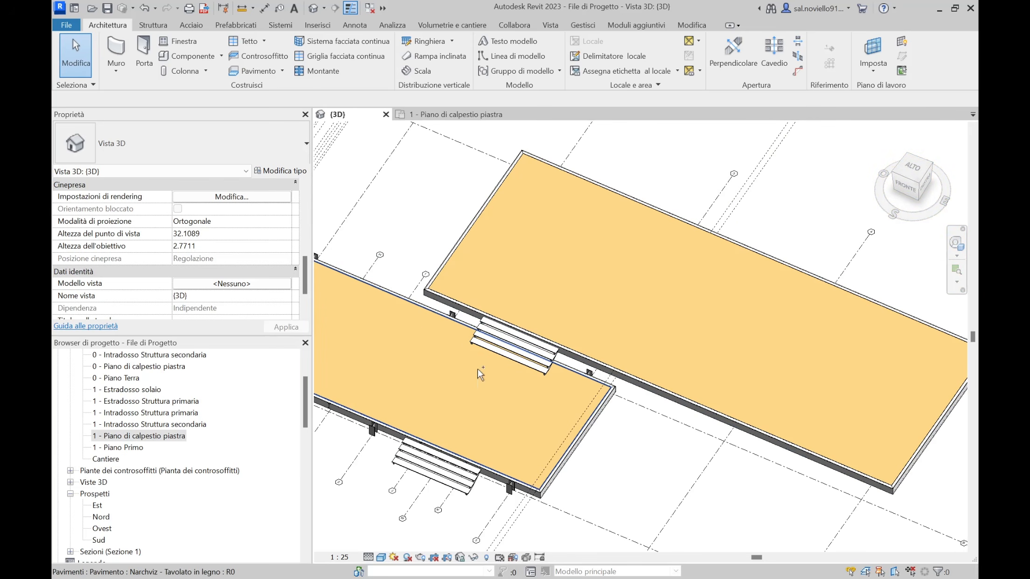
scroll(477, 370, down, 2)
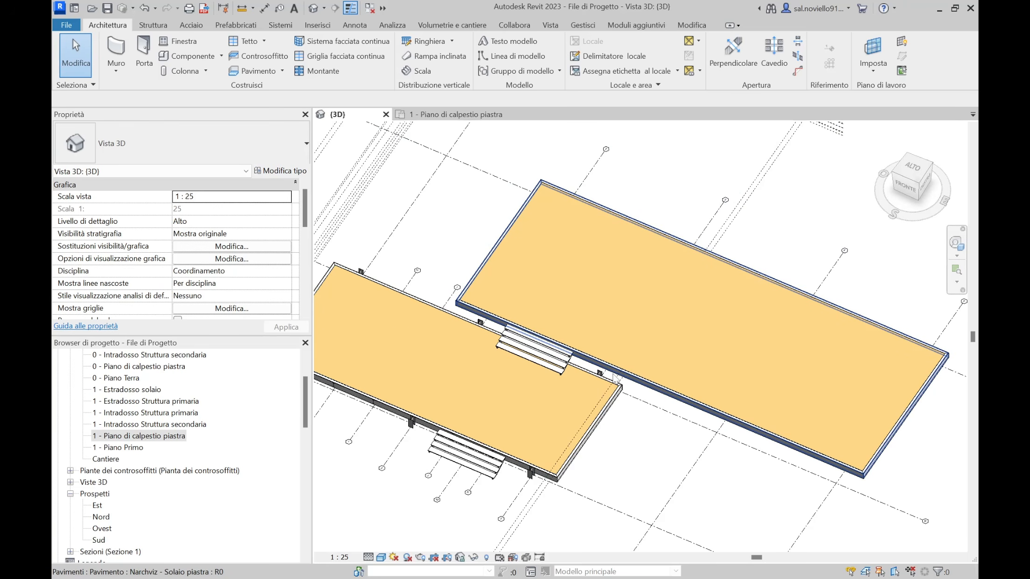
click(480, 326)
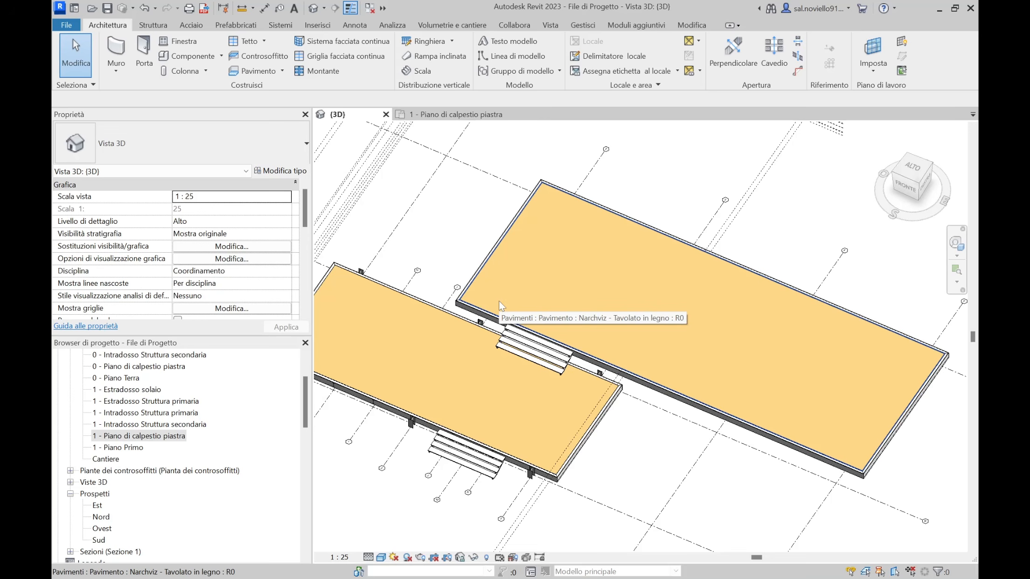
Step: Switch to AutoCAD and bring the Prospetto Sud drawing in Pianta.dwg into view
click(939, 8)
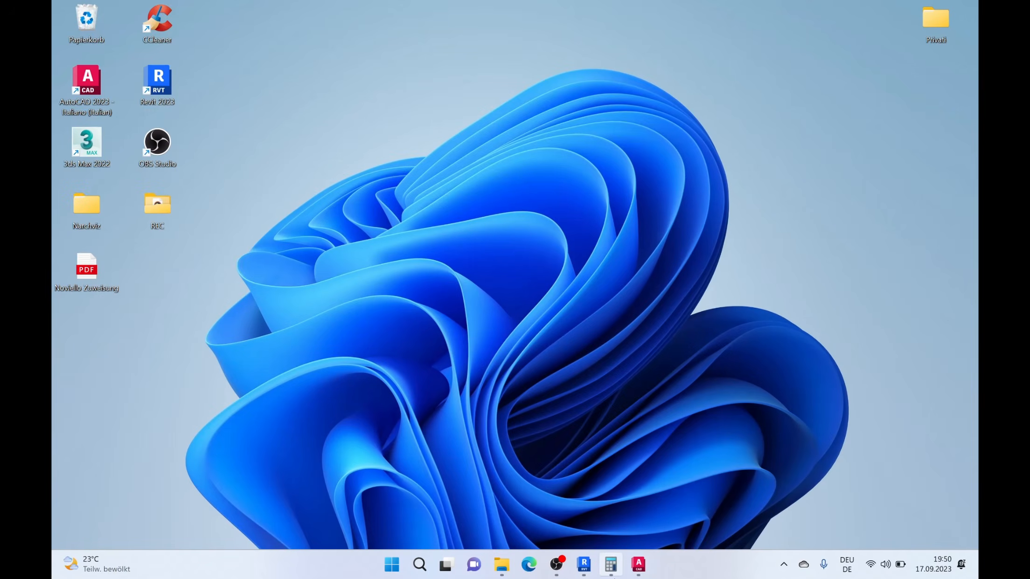
click(641, 576)
scroll(505, 255, down, 6)
middle_drag(505, 255, 485, 251)
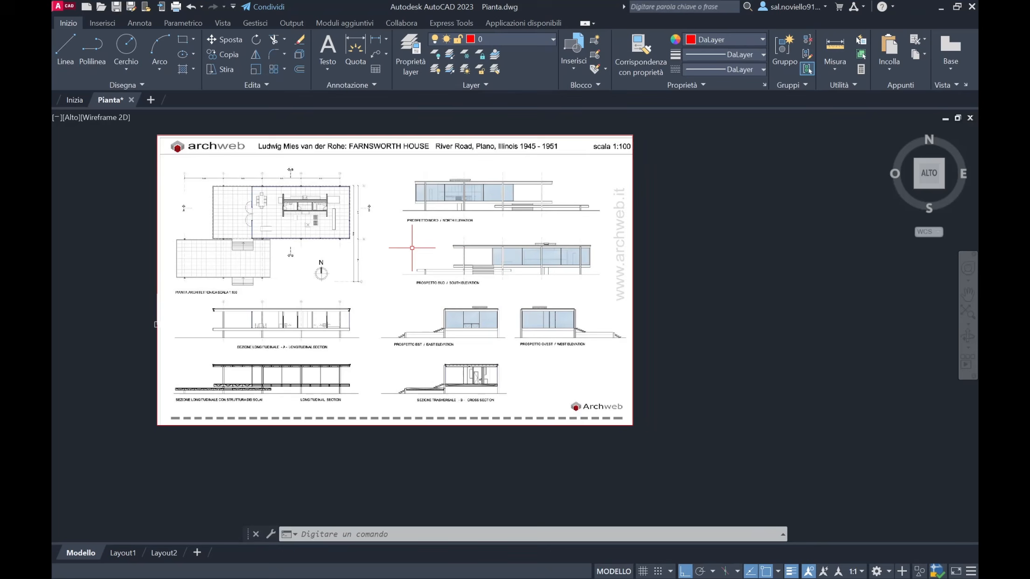
scroll(453, 248, up, 5)
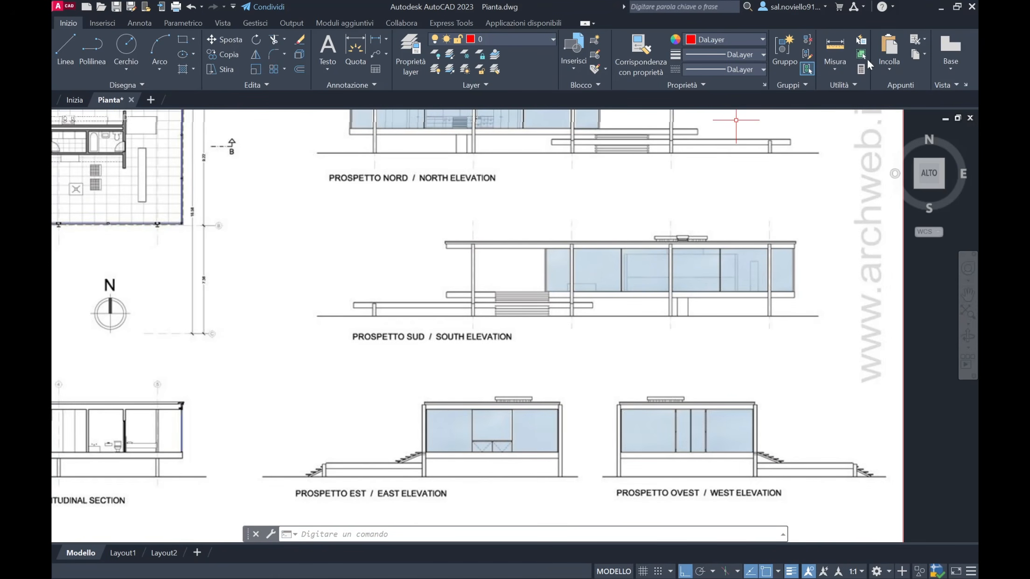
Step: Measure the central column's height in Prospetto Sud from the ground line to its upper end under the roof
click(834, 69)
click(838, 116)
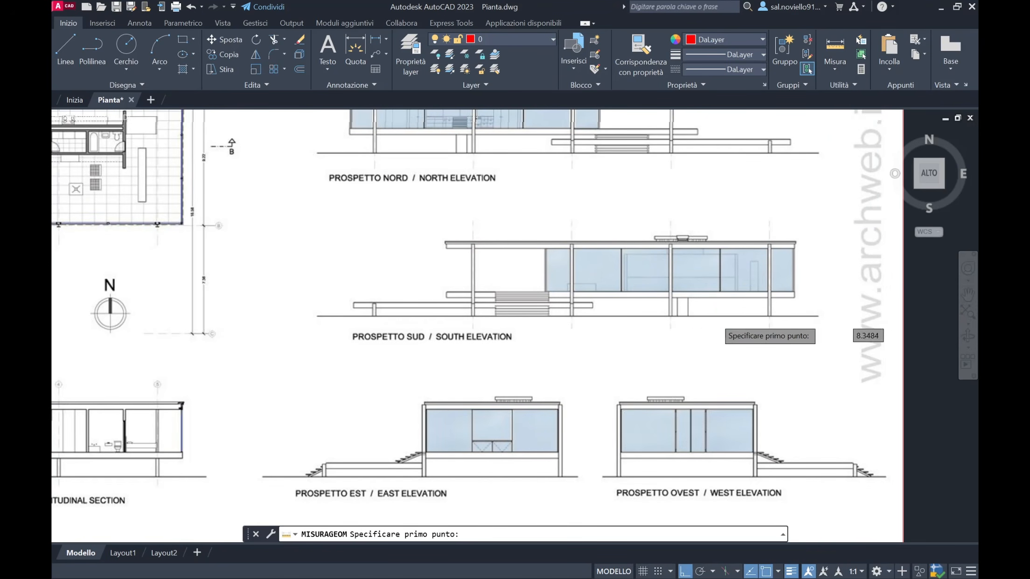
scroll(716, 320, up, 6)
middle_drag(533, 302, 537, 466)
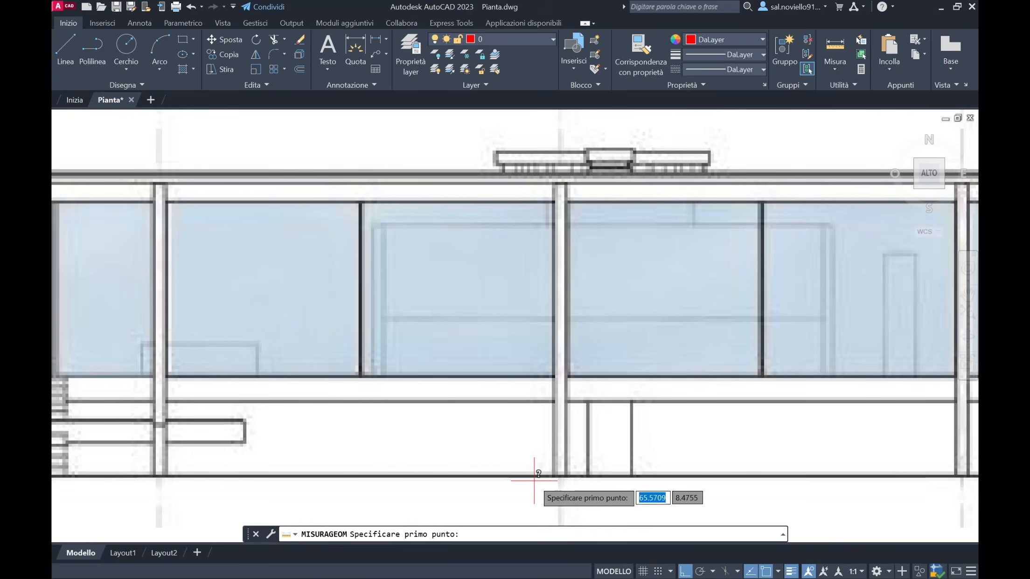
scroll(541, 476, up, 2)
scroll(544, 483, up, 2)
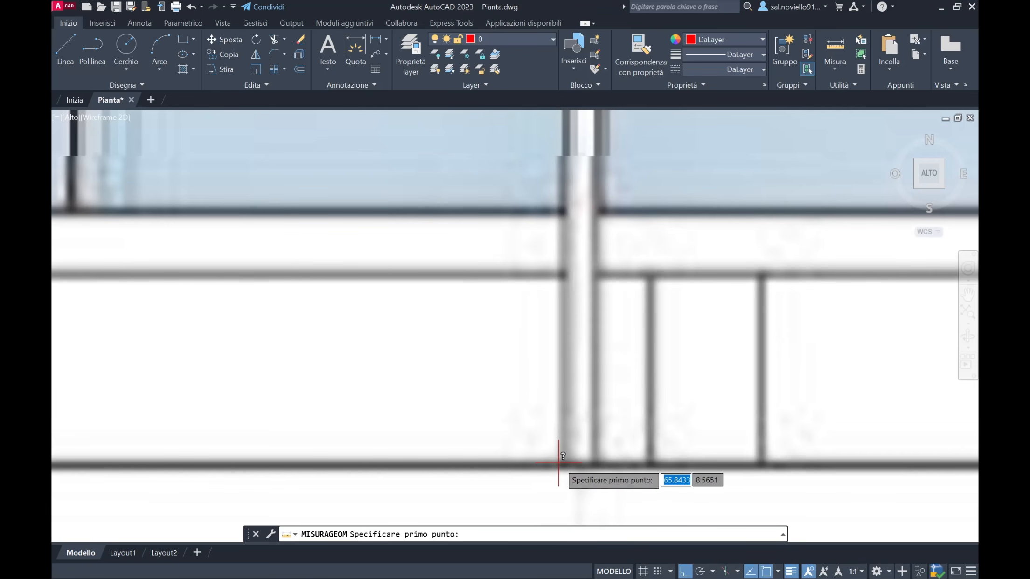
click(558, 463)
scroll(551, 271, down, 5)
scroll(552, 275, up, 8)
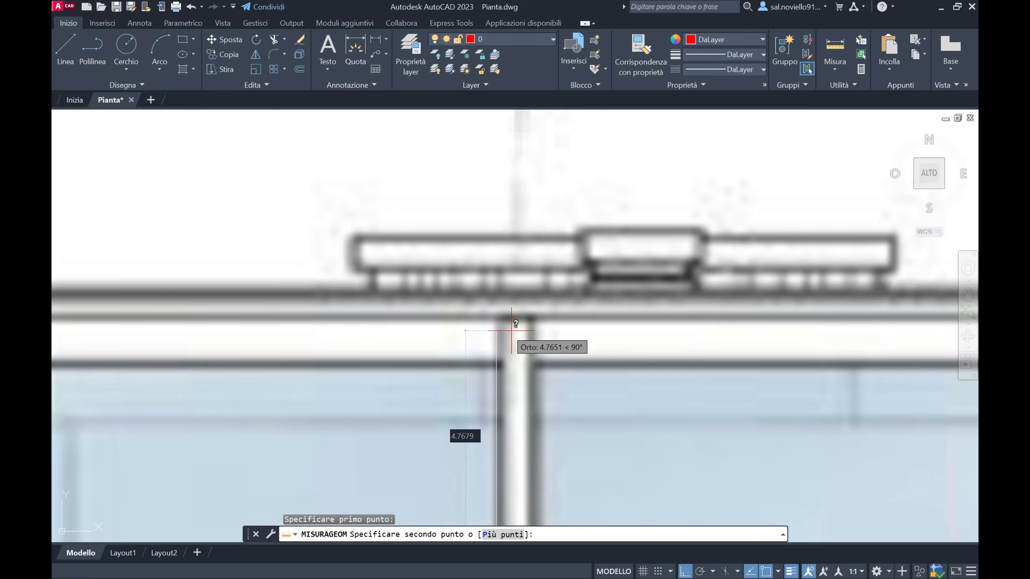
scroll(511, 331, up, 4)
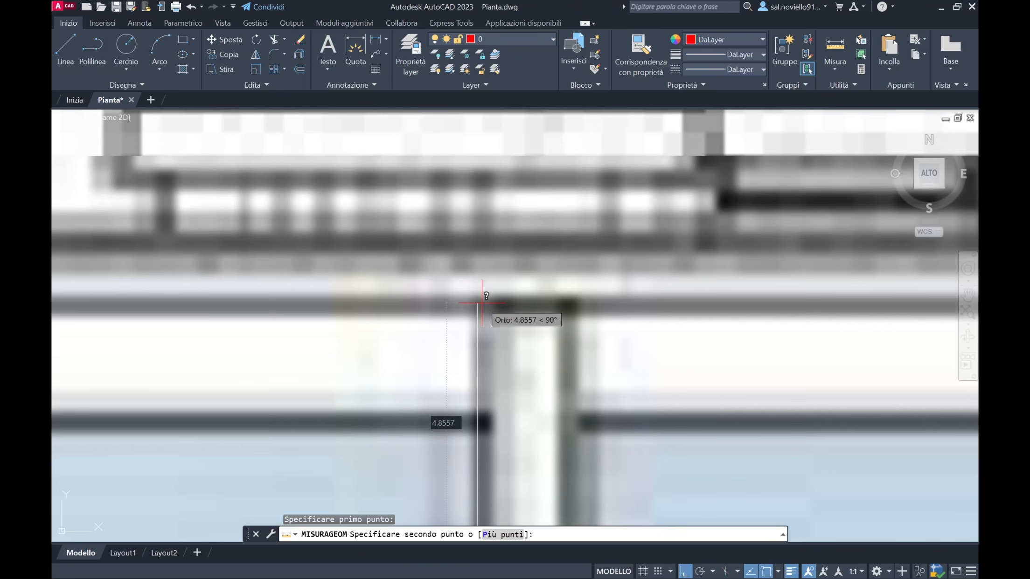
scroll(485, 301, down, 6)
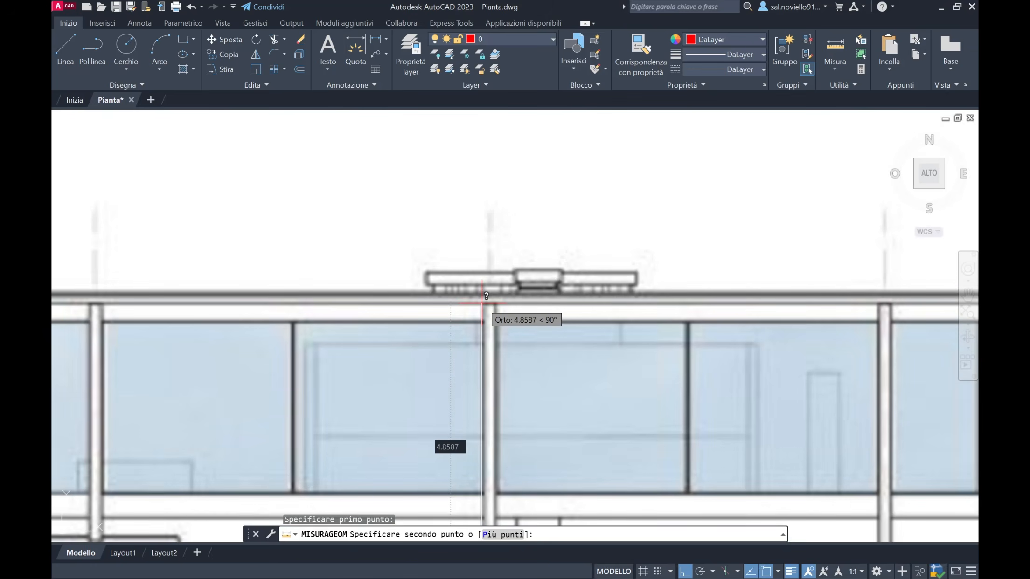
middle_drag(487, 298, 534, 279)
key(Escape)
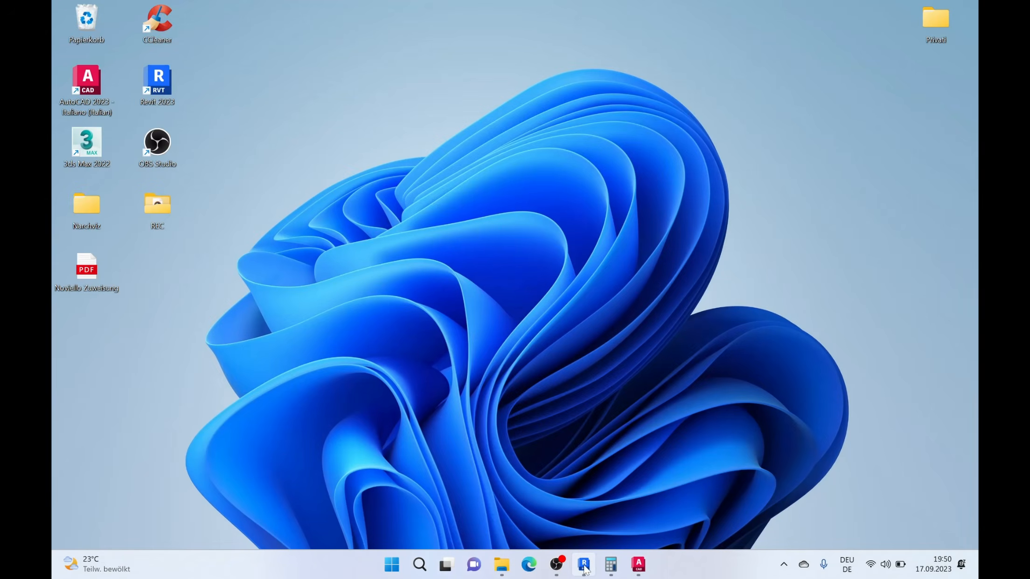
Step: Switch to Revit, open the Sud elevation and locate the 1 - Piano Primo level
click(584, 565)
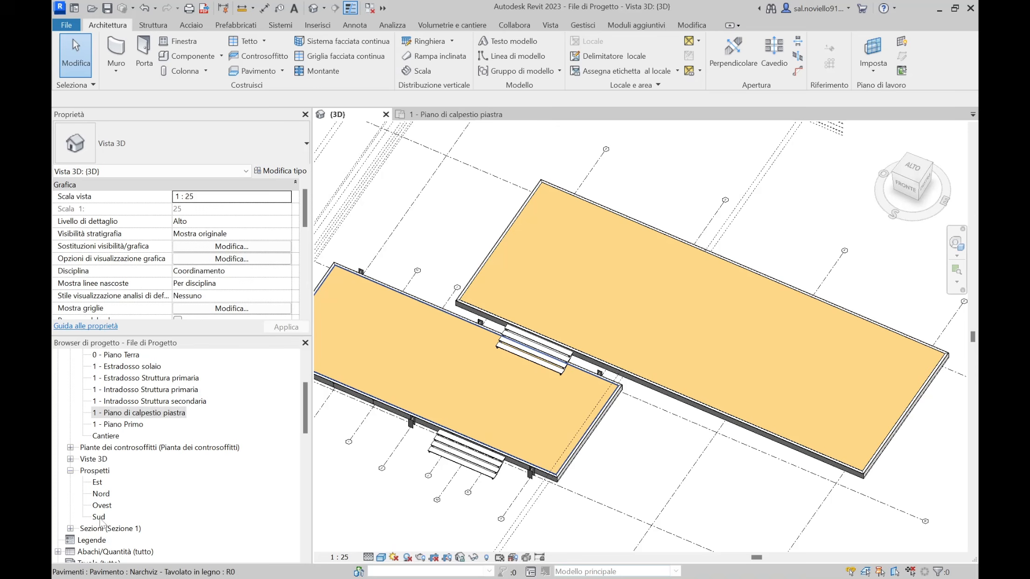
double_click(99, 516)
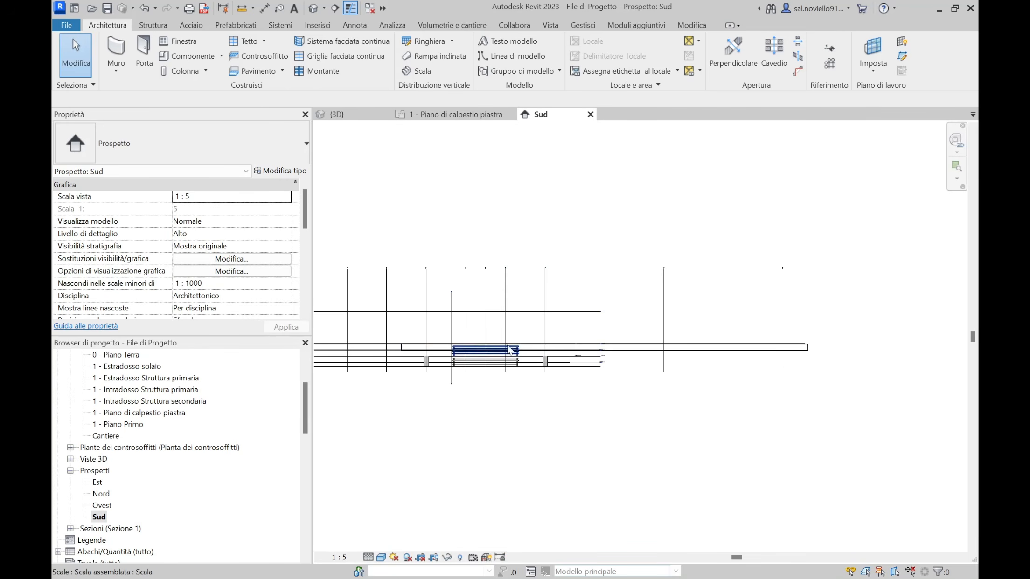
scroll(622, 321, up, 5)
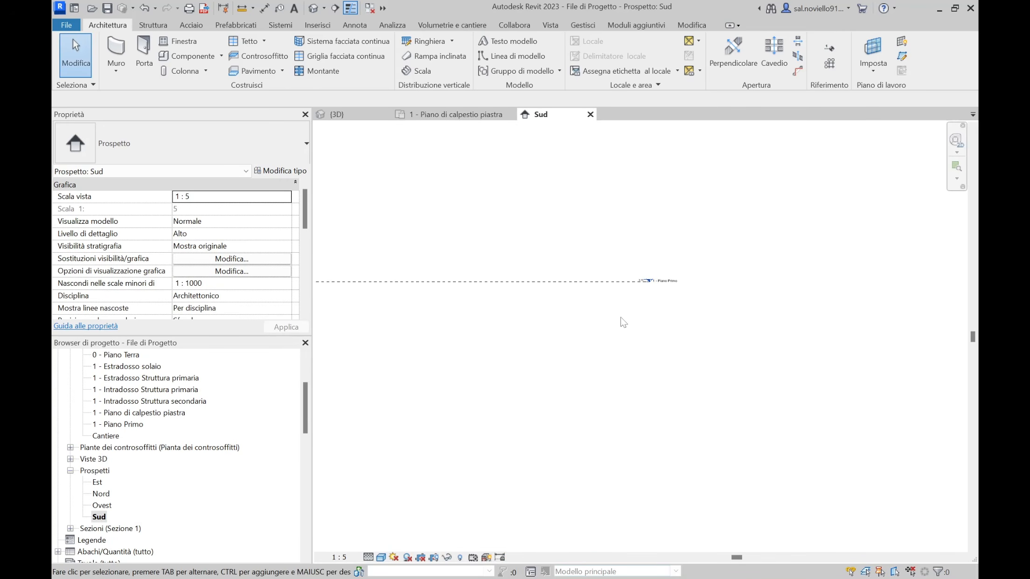
scroll(656, 293, up, 3)
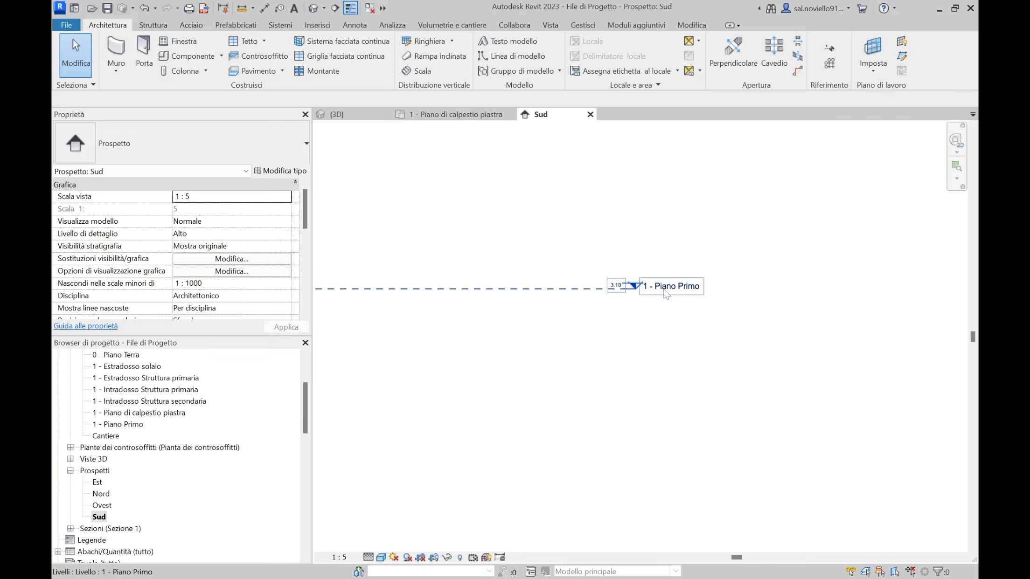
scroll(593, 335, down, 5)
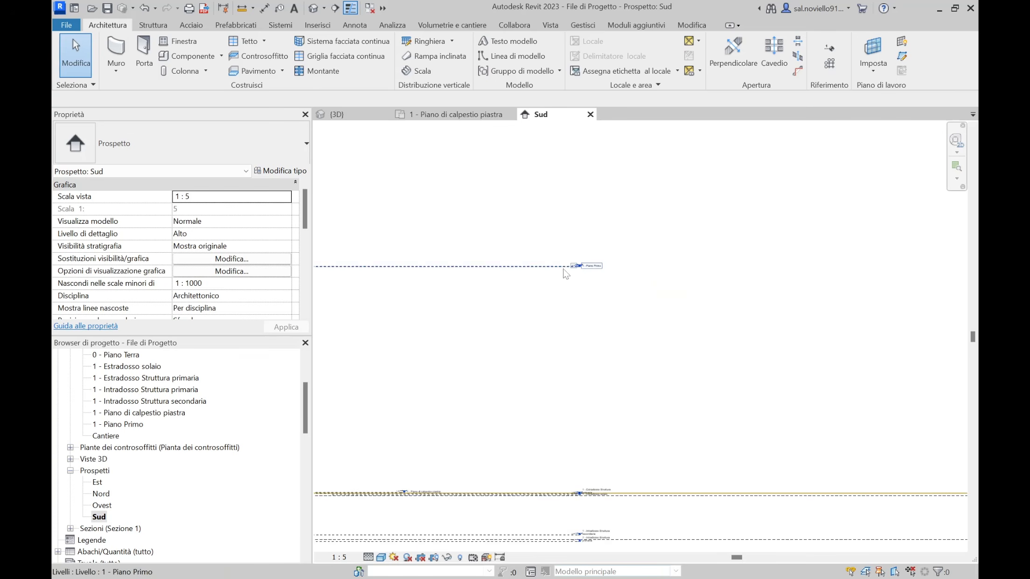
scroll(535, 306, up, 5)
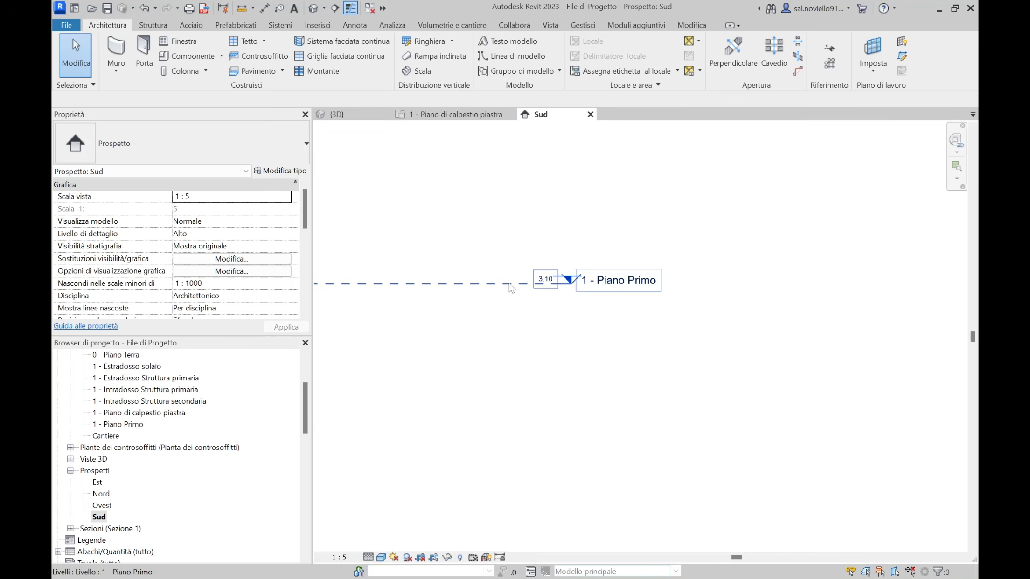
click(588, 283)
scroll(531, 303, down, 2)
key(Escape)
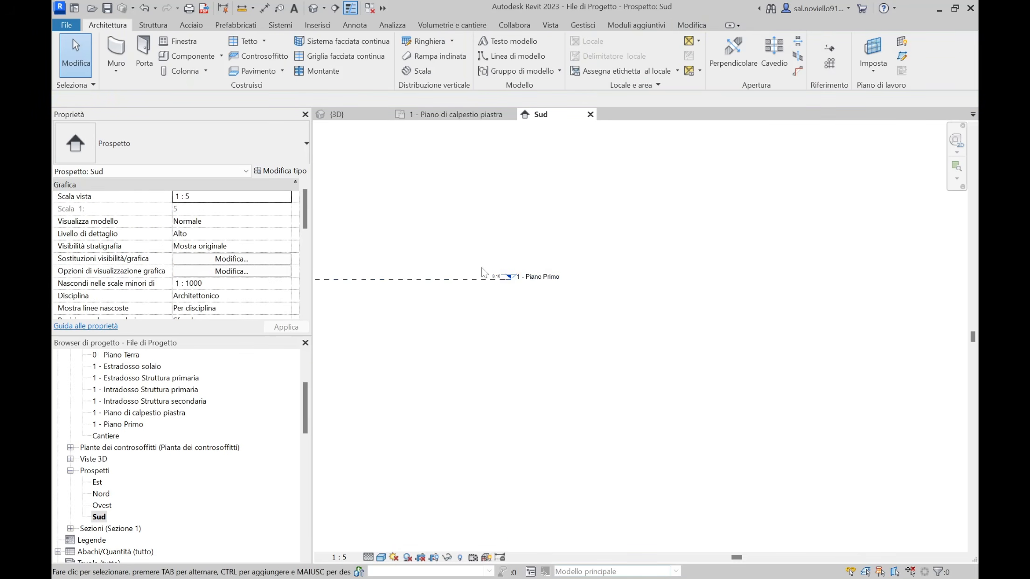
Step: Place an aligned dimension between the 0 - Piano Terra and 1 - Piano Primo levels in the Sud elevation
scroll(578, 322, down, 5)
key(d)
key(i)
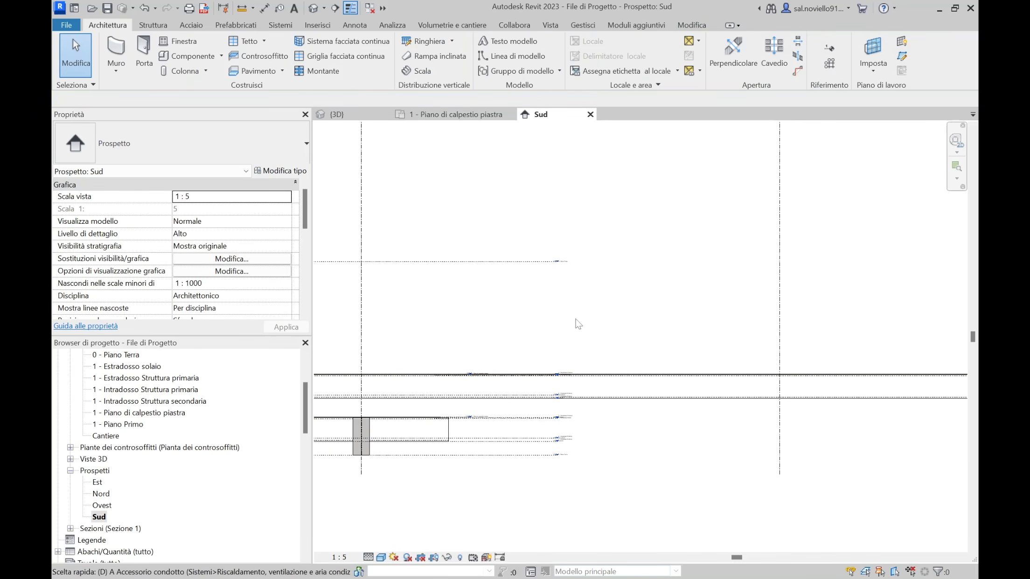
scroll(508, 436, up, 3)
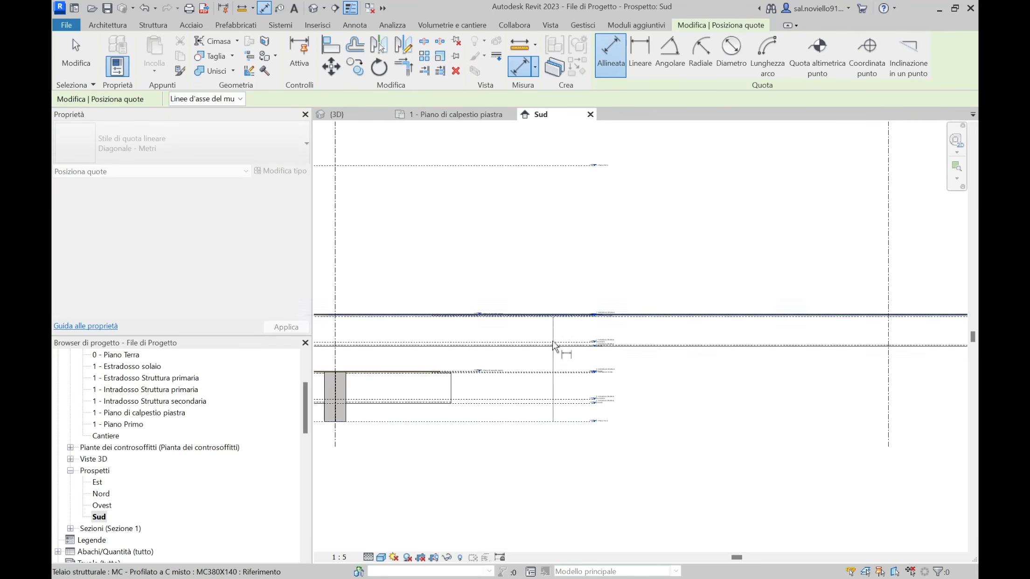
scroll(652, 434, up, 4)
click(623, 407)
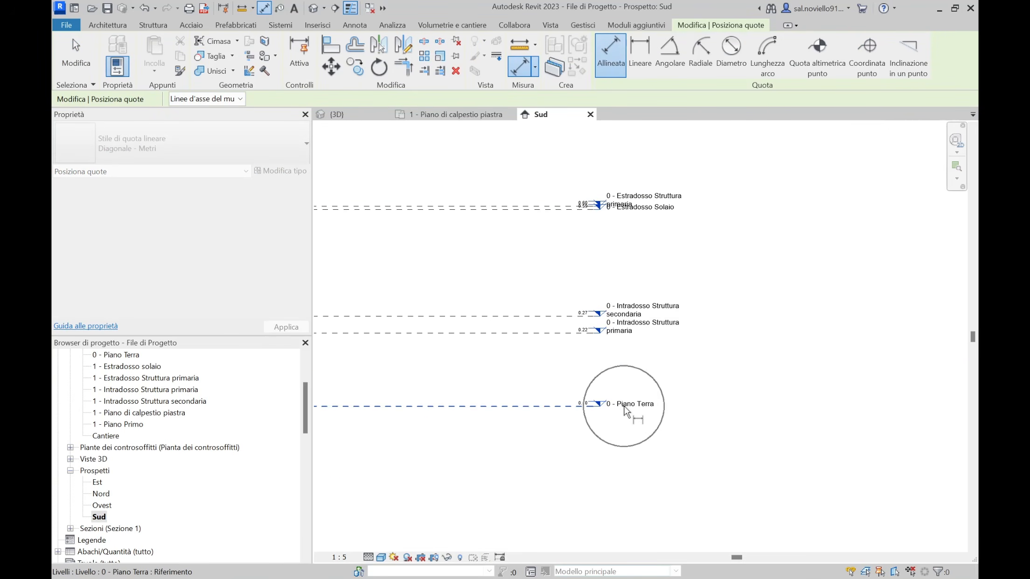
scroll(641, 415, down, 5)
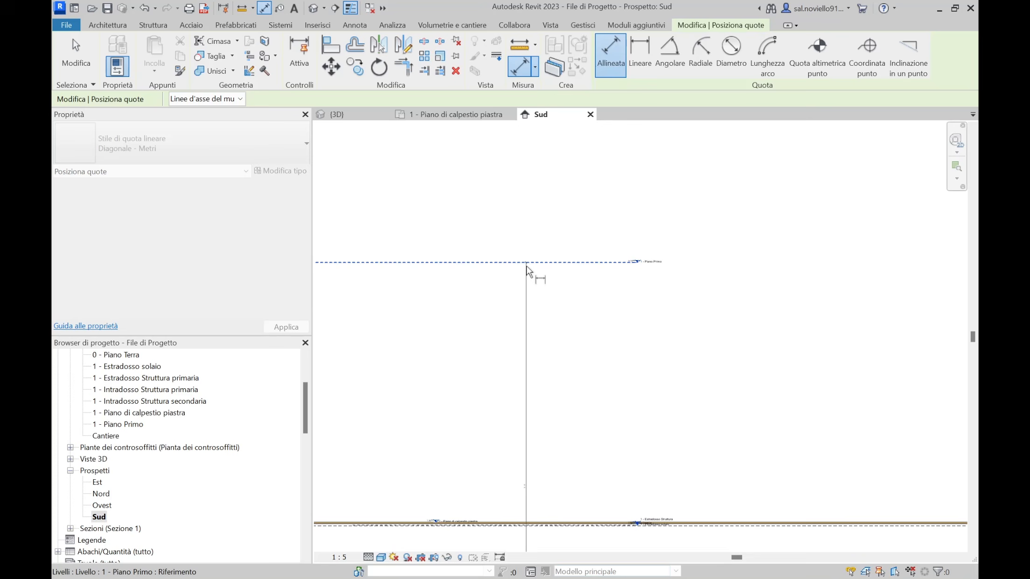
click(531, 262)
click(554, 485)
scroll(553, 485, up, 1)
key(Escape)
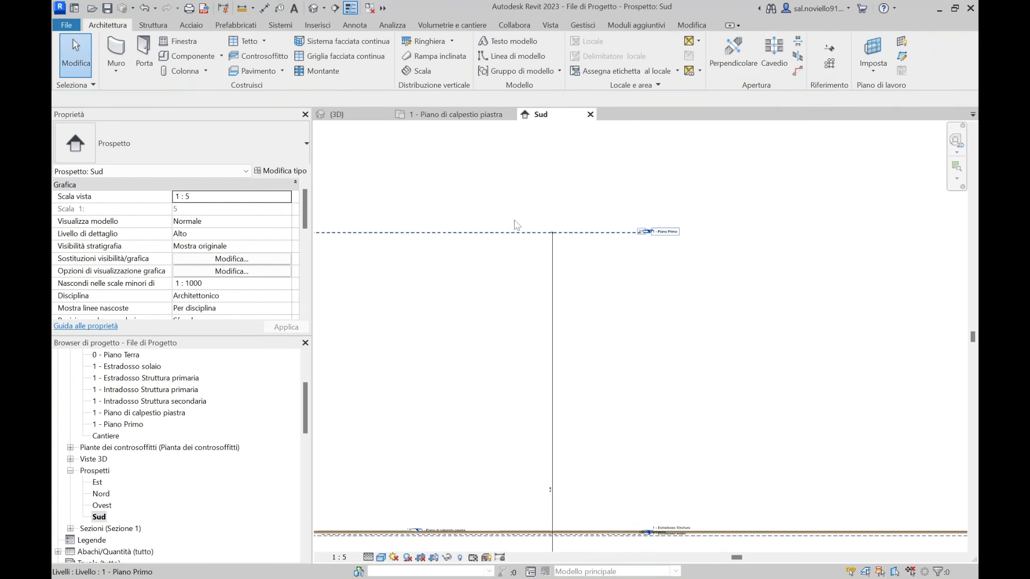
Step: Set the 1 - Piano Primo level's distance from 0 - Piano Terra to 4.85 m through its dimension
click(536, 232)
middle_drag(575, 333, 589, 171)
scroll(560, 326, up, 5)
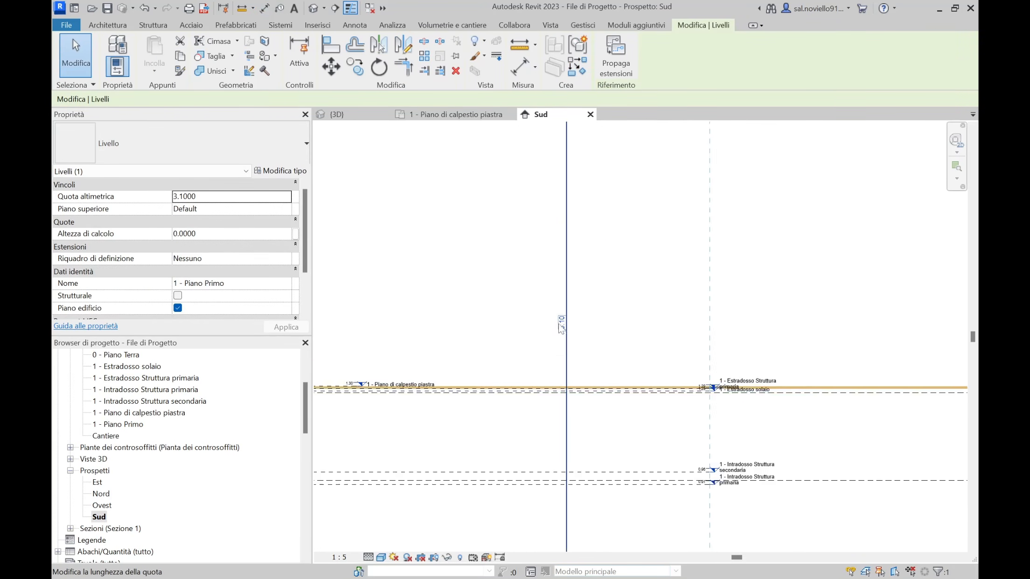
scroll(559, 325, down, 6)
click(561, 328)
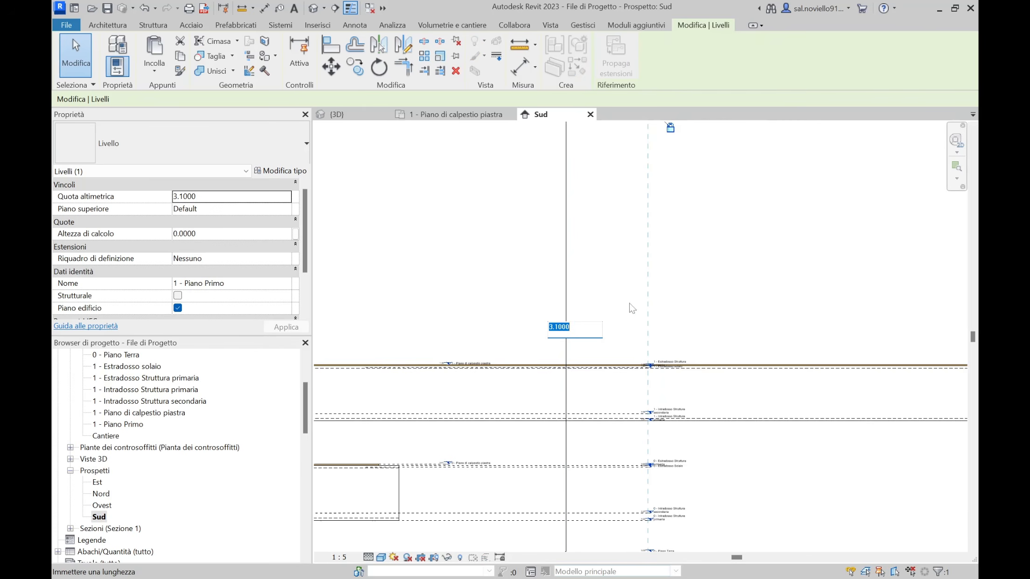
scroll(651, 287, down, 3)
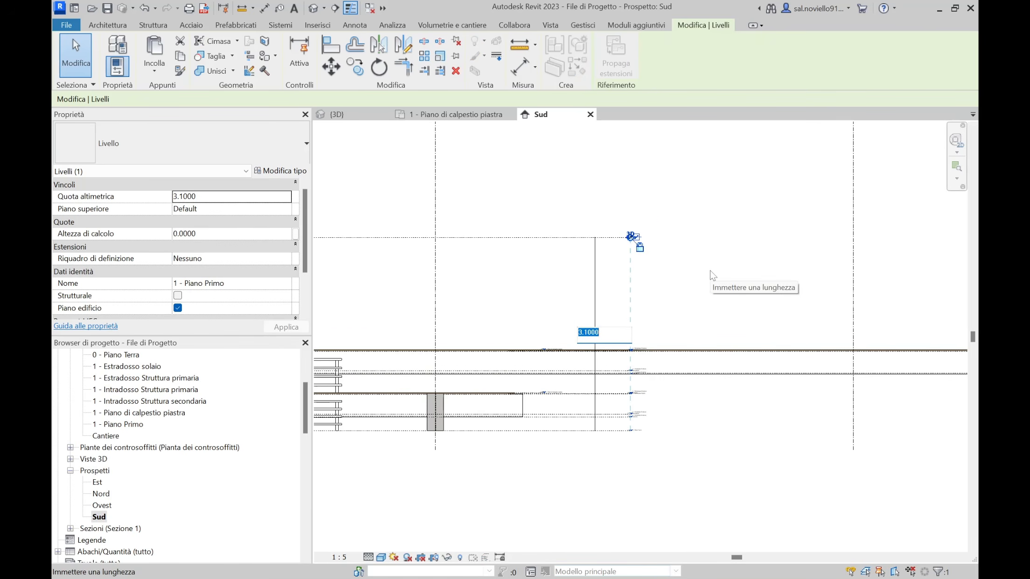
text(4.85)
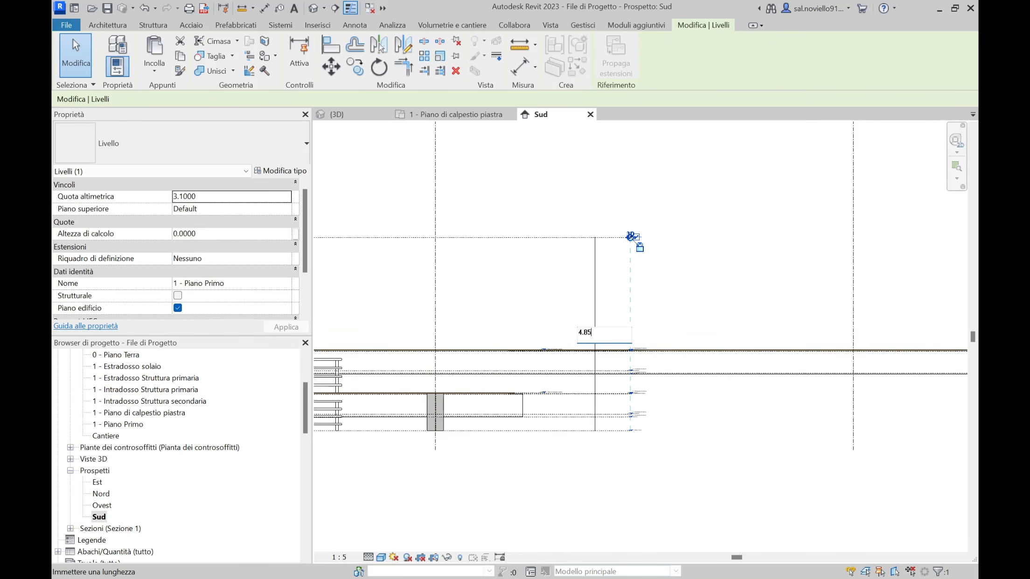
key(Return)
scroll(690, 280, down, 3)
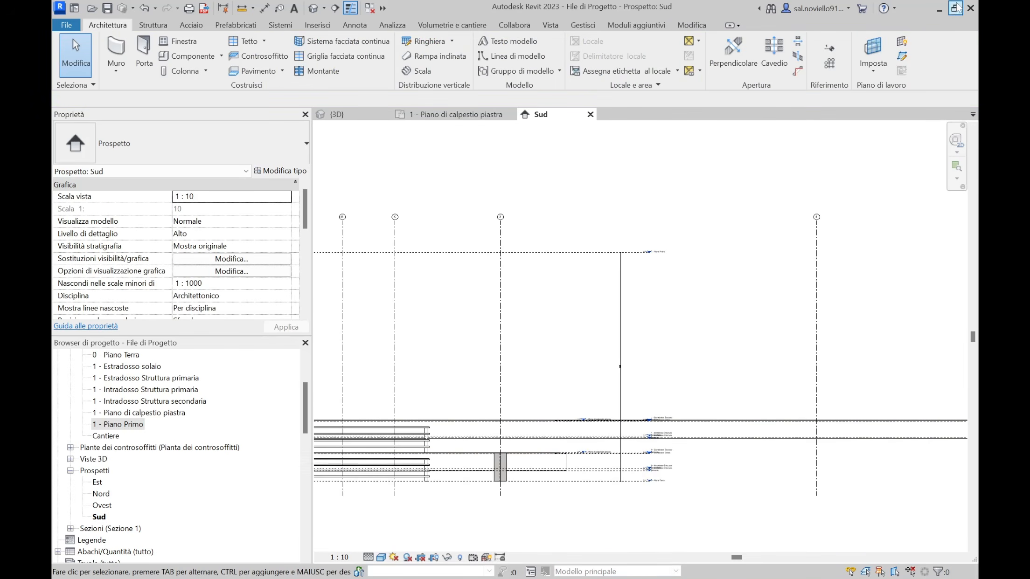
Step: Switch to AutoCAD and examine where the columns meet the roof structure in the Prospetto Nord drawing
click(936, 9)
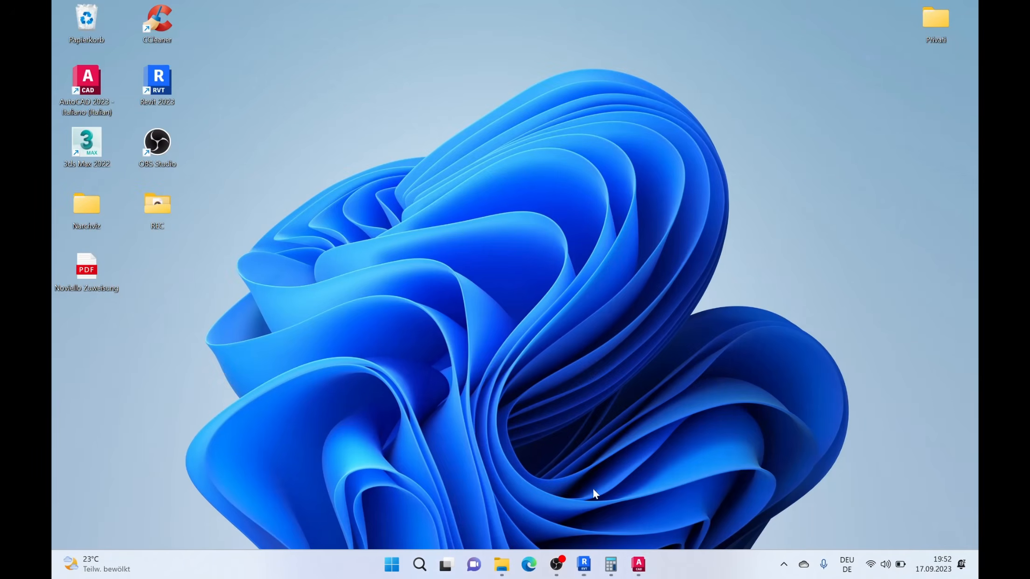
click(634, 572)
scroll(476, 197, up, 10)
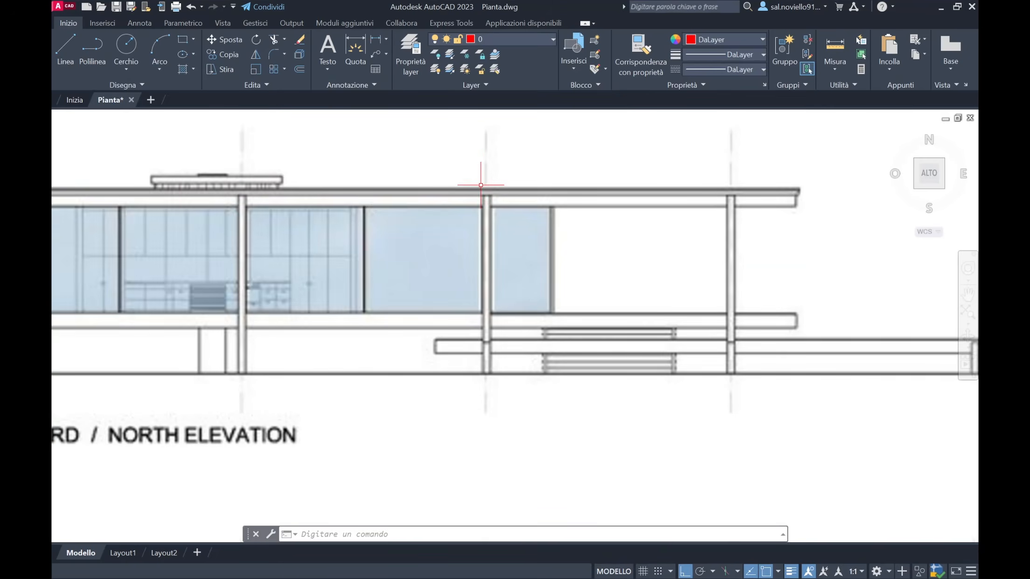
scroll(499, 269, down, 8)
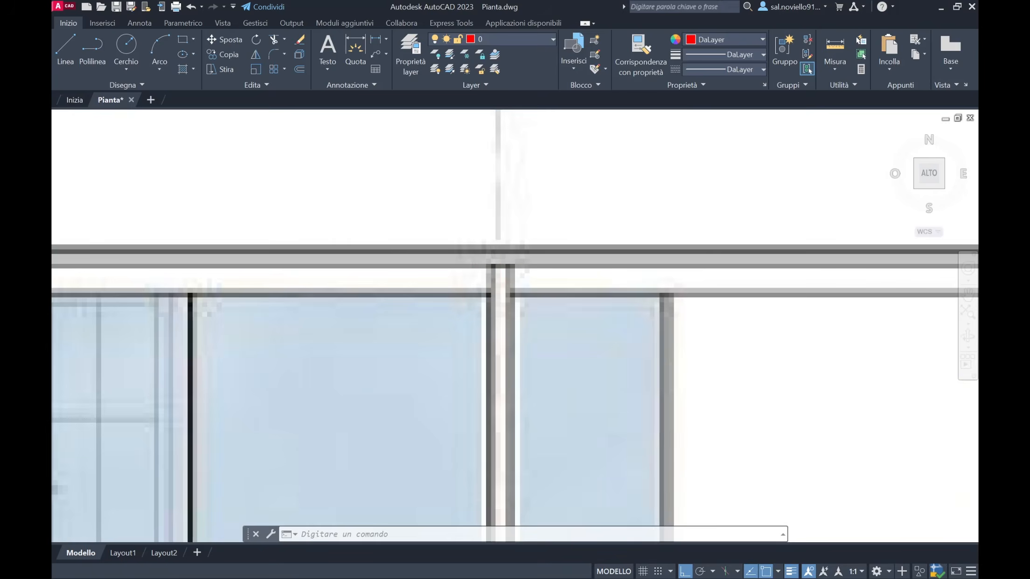
scroll(507, 259, up, 2)
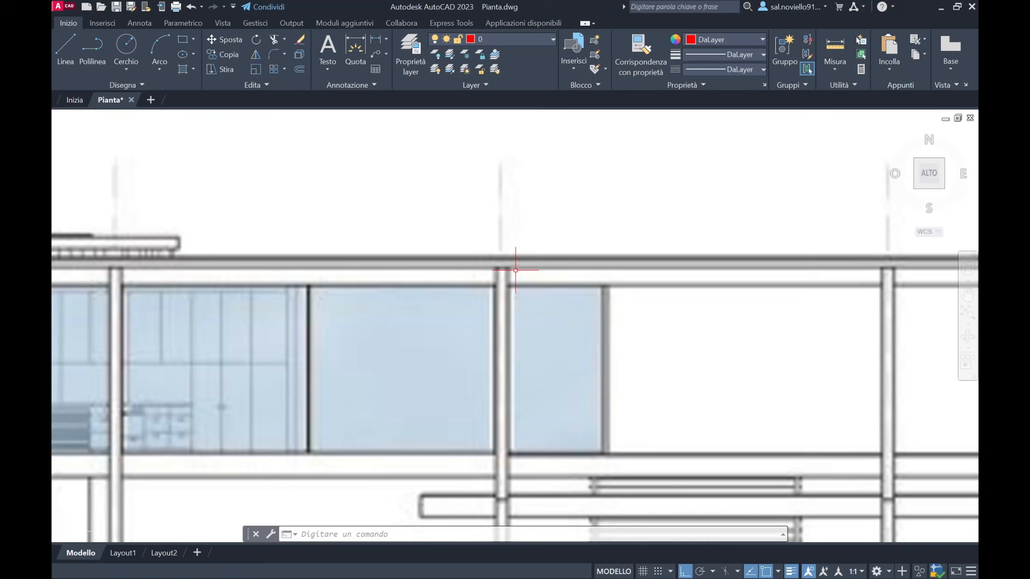
scroll(515, 270, up, 5)
scroll(513, 265, down, 6)
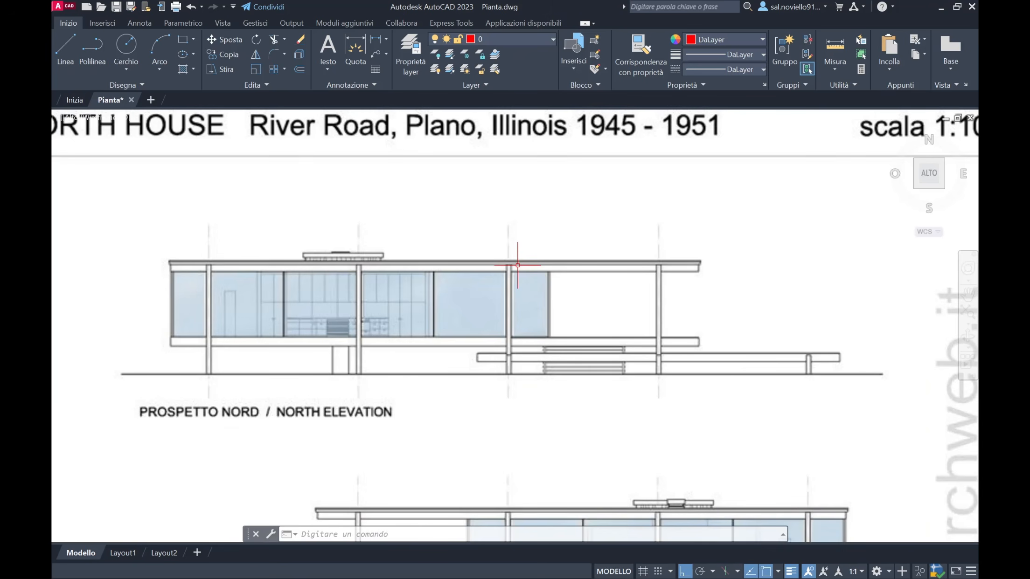
Step: Switch back to Revit and rename 1 - Piano Primo as 2 - Estradosso Struttura primaria, including the corresponding level and views
click(941, 7)
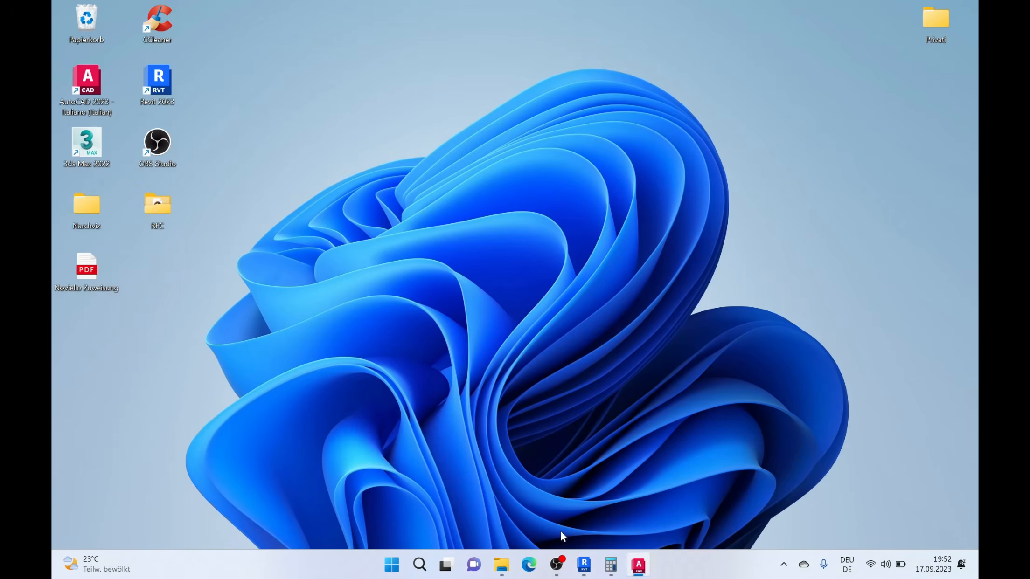
click(582, 564)
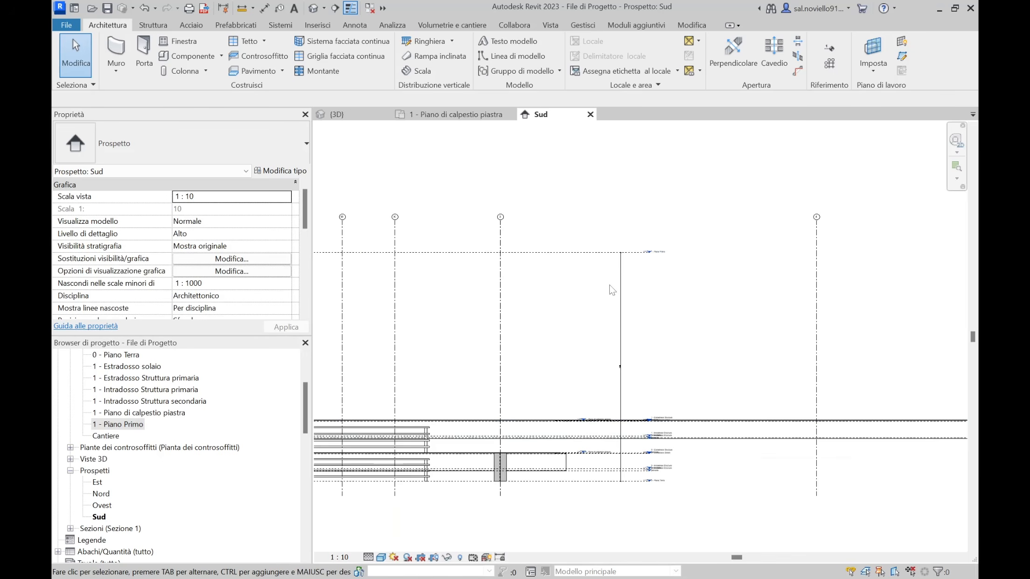
scroll(612, 290, up, 5)
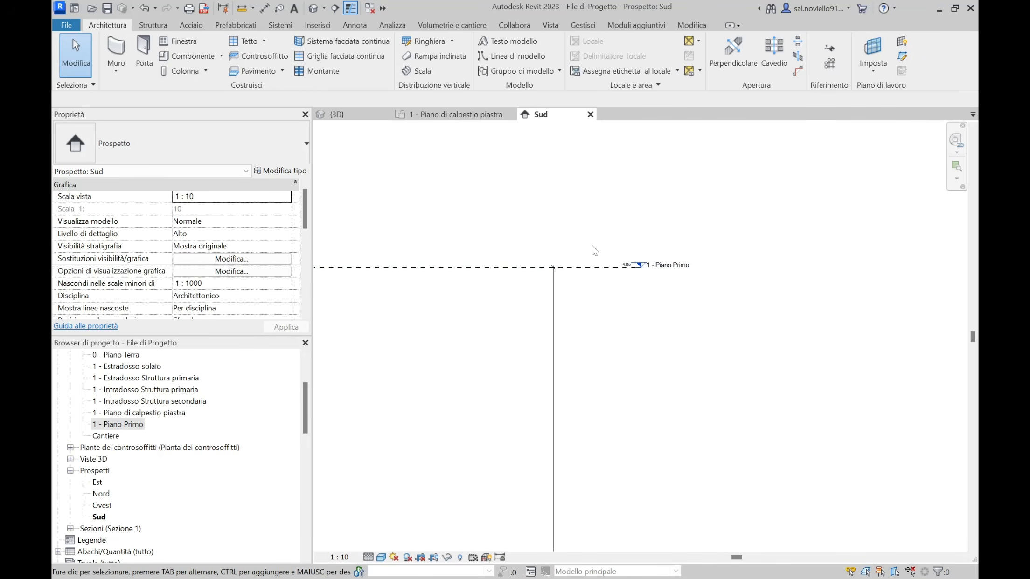
scroll(541, 293, down, 3)
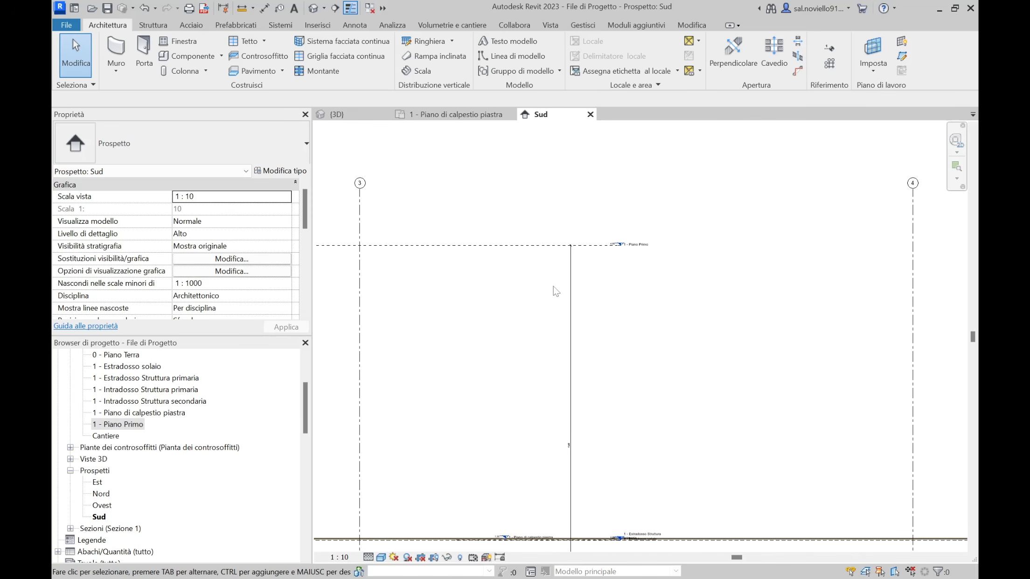
click(122, 425)
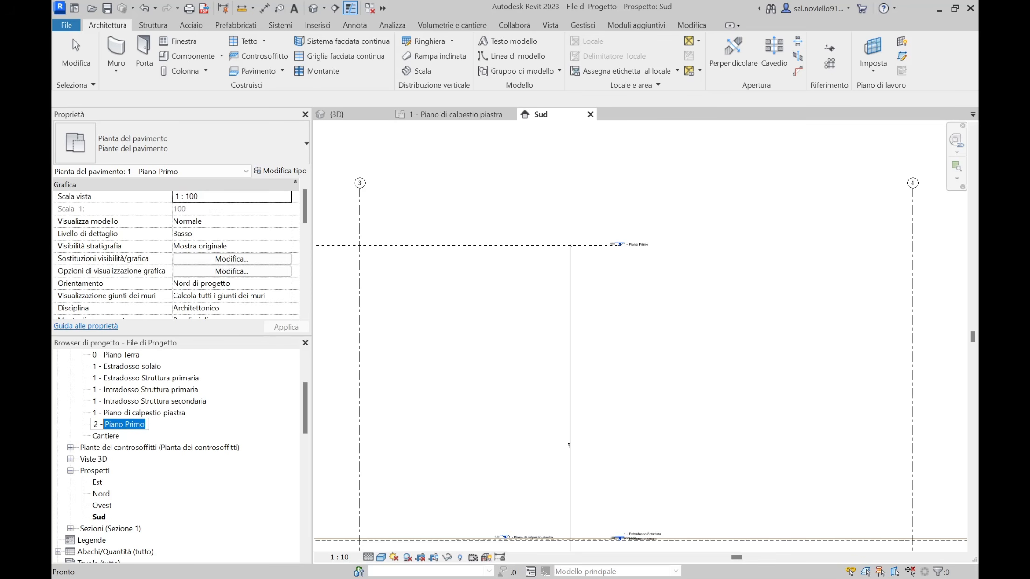
key(Caps_Lock)
text(Estradoss)
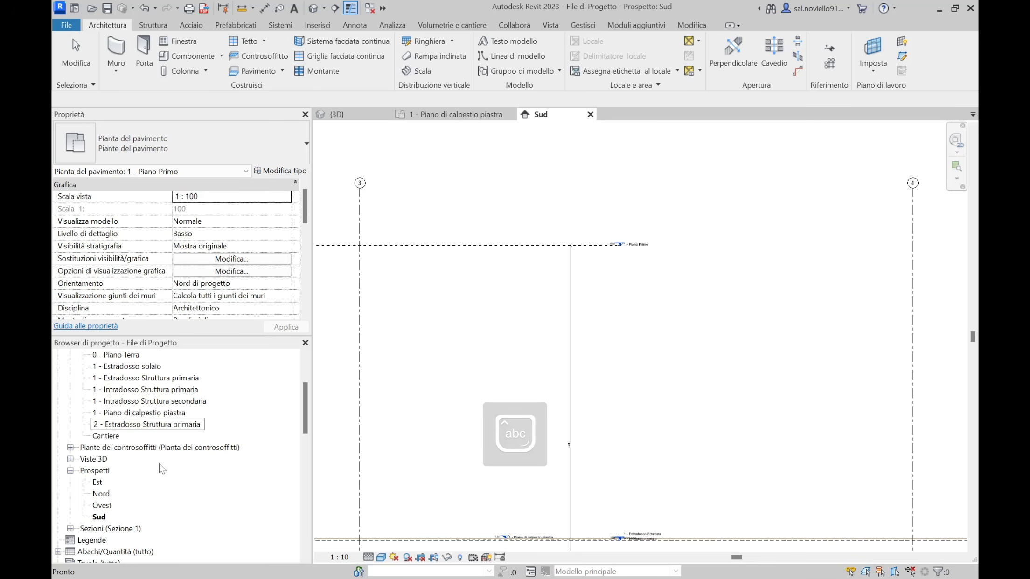
key(Return)
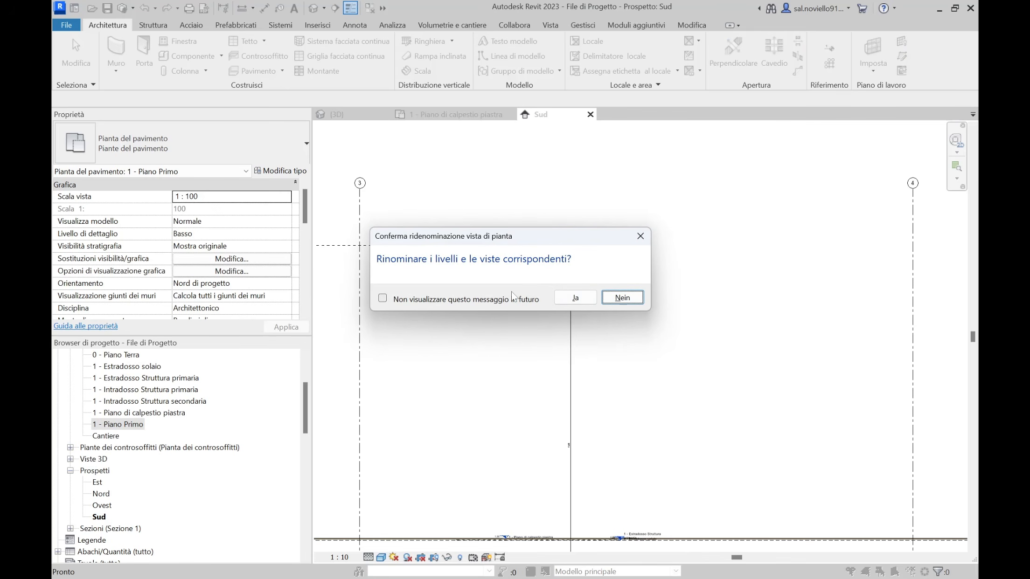
click(575, 297)
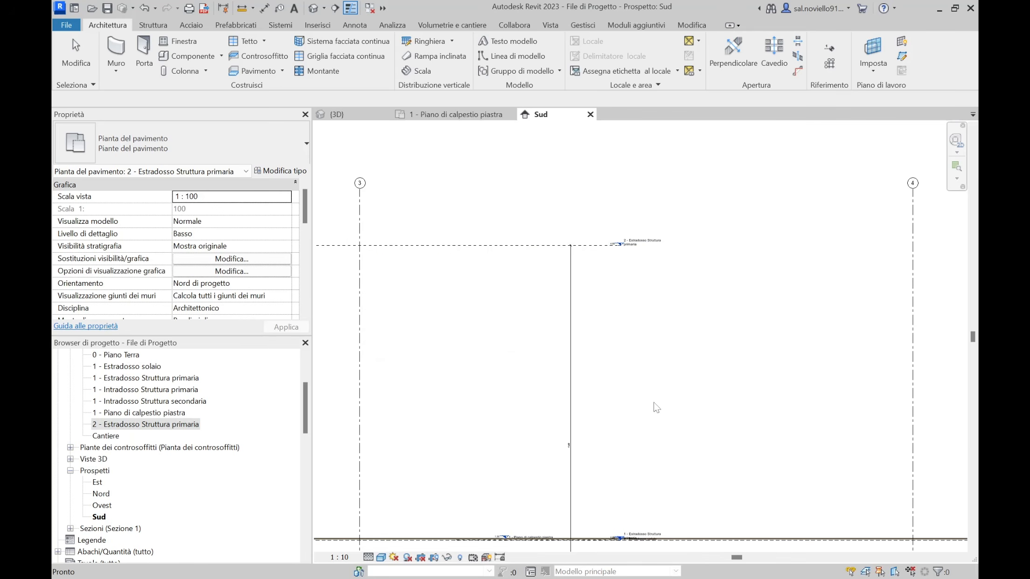
Step: In the 3D view, set Livello superiore of the two columns flanking the upper stair to 2 - Estradosso Struttura primaria
click(335, 114)
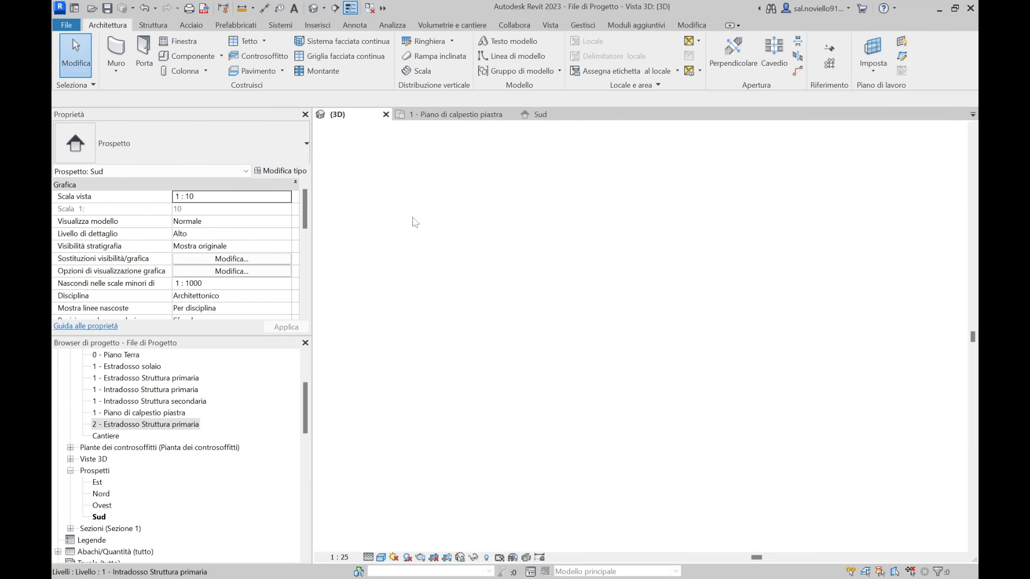
scroll(535, 323, up, 4)
click(503, 305)
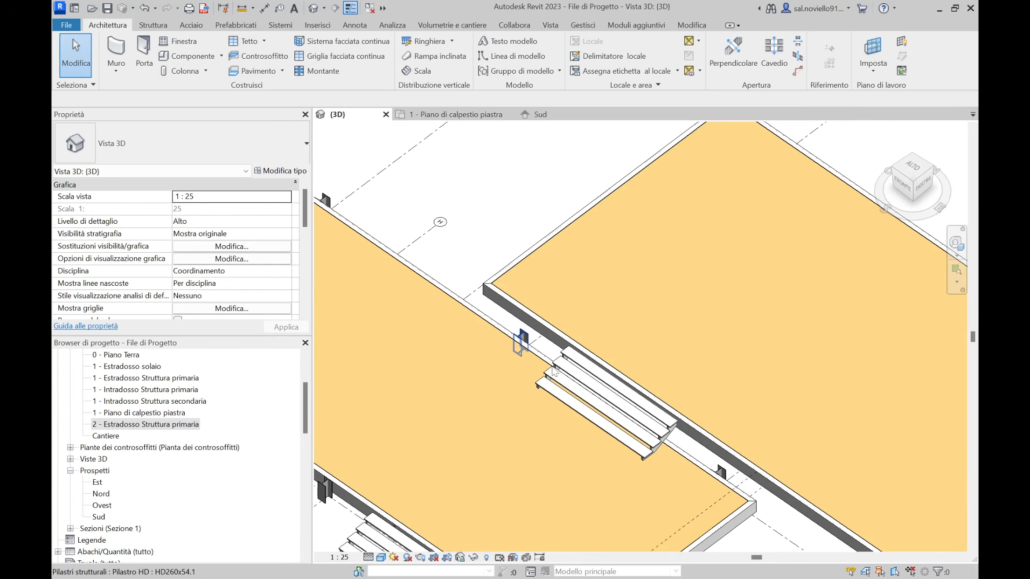
scroll(623, 376, up, 2)
ctrl+click(674, 422)
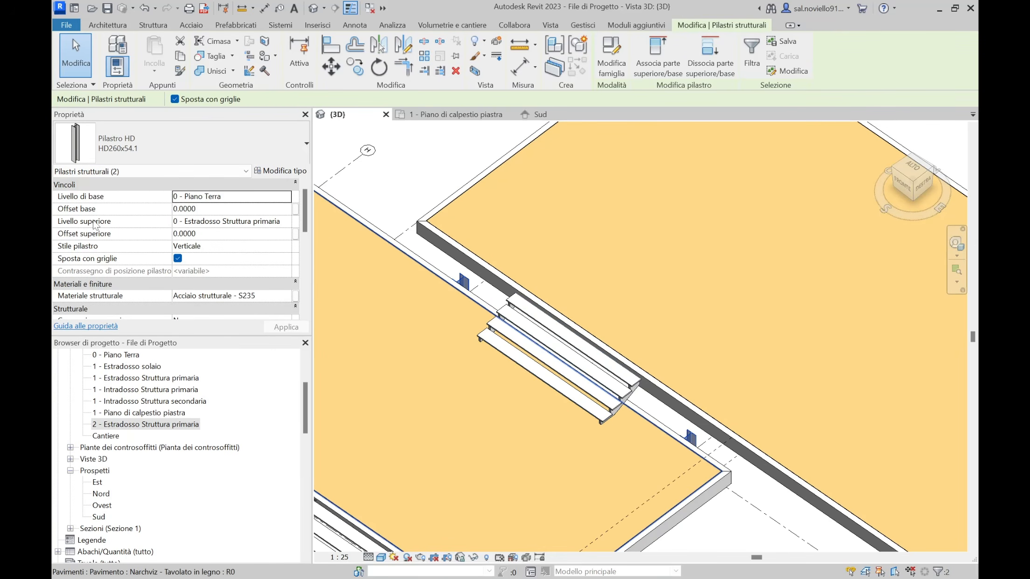
click(292, 223)
scroll(228, 273, down, 3)
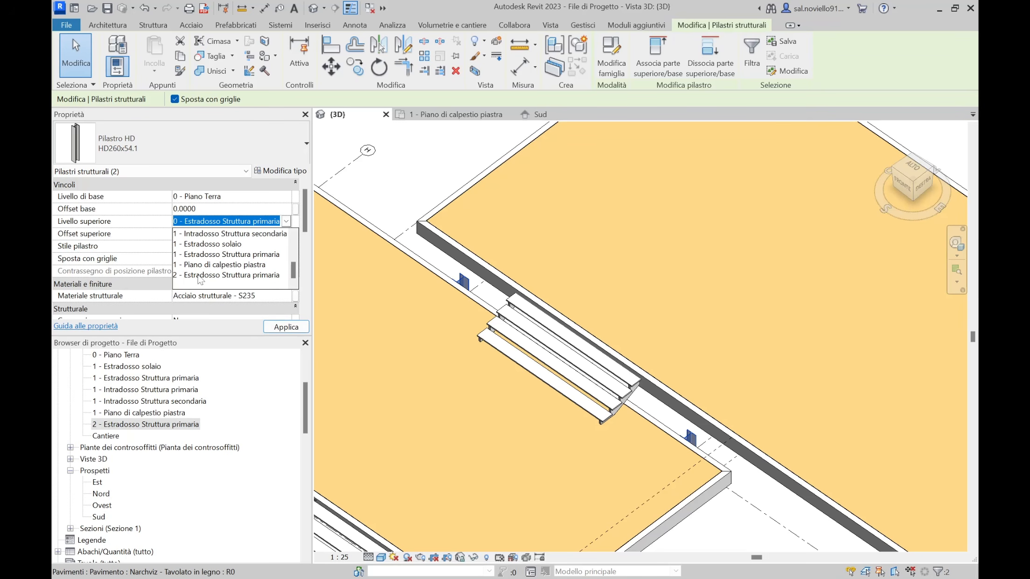
click(225, 275)
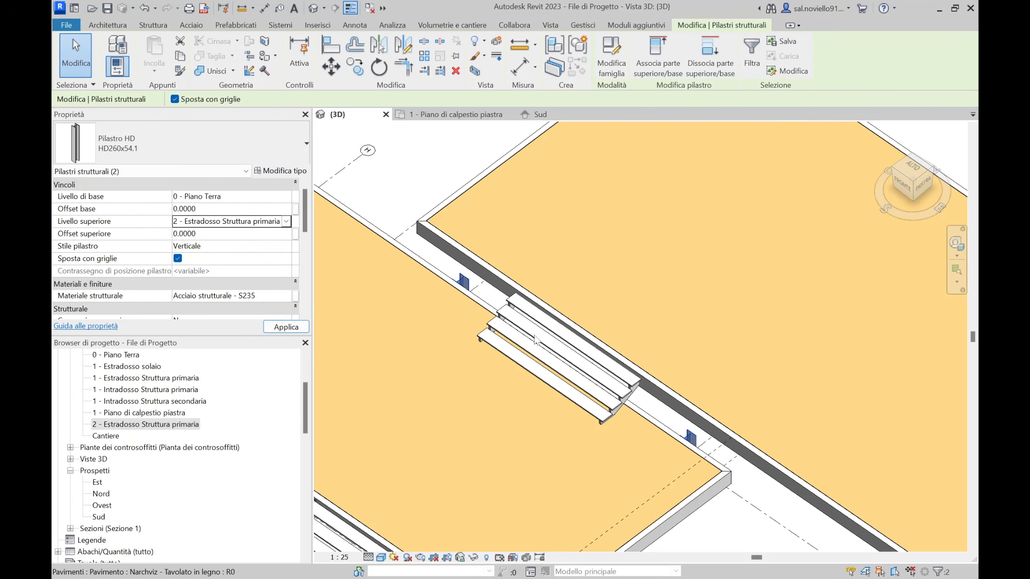
Step: Open the 1 - Piano di calpestio piastra plan and change the view depth offset in its view range to a negative value
scroll(528, 337, down, 3)
key(Escape)
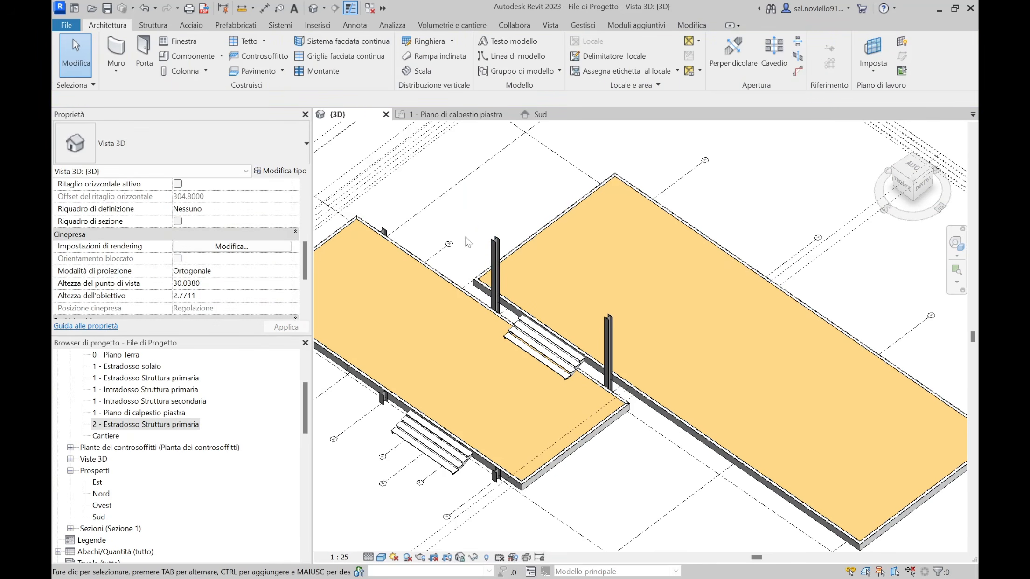
scroll(418, 177, up, 1)
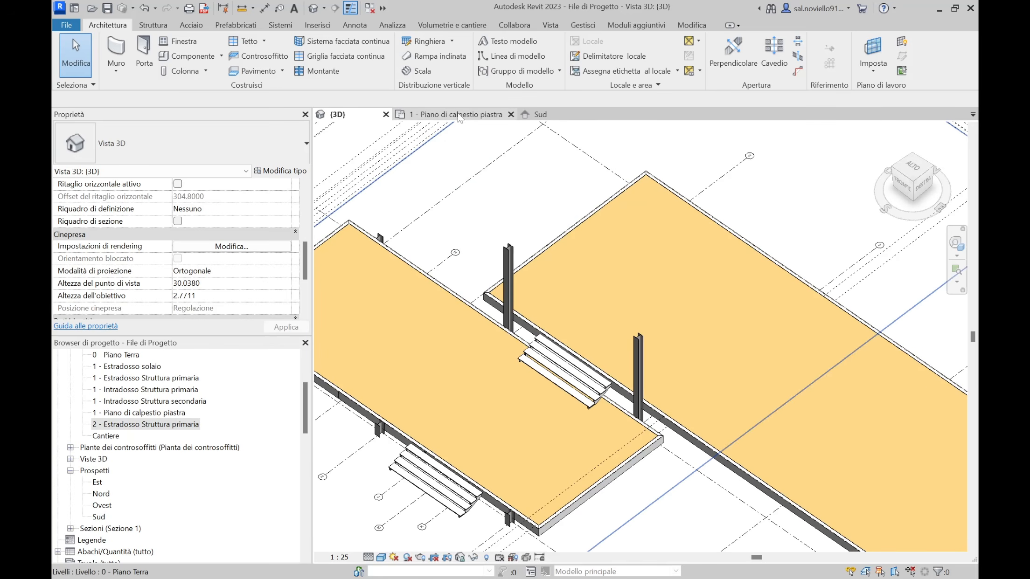
click(452, 115)
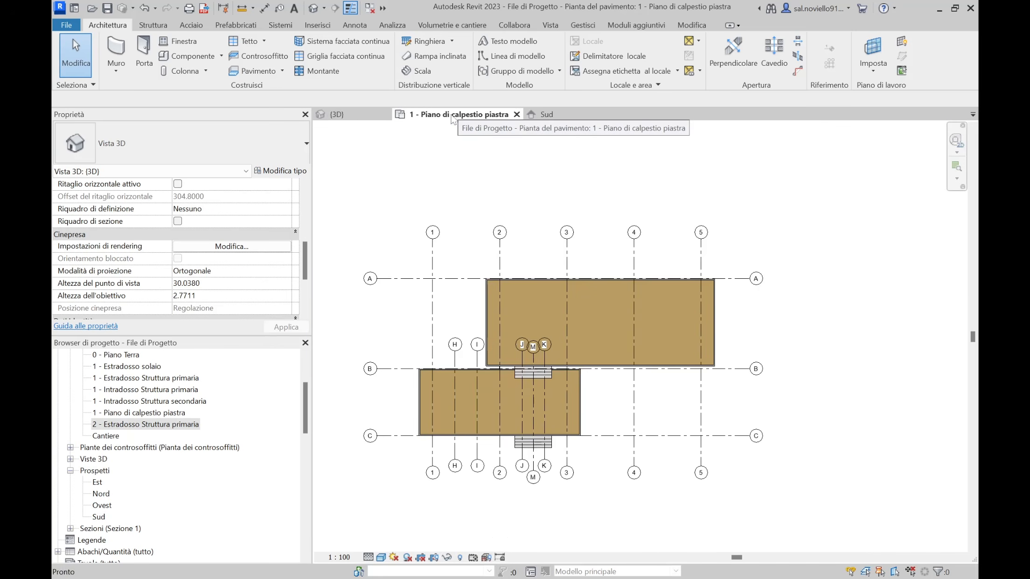
scroll(536, 345, up, 2)
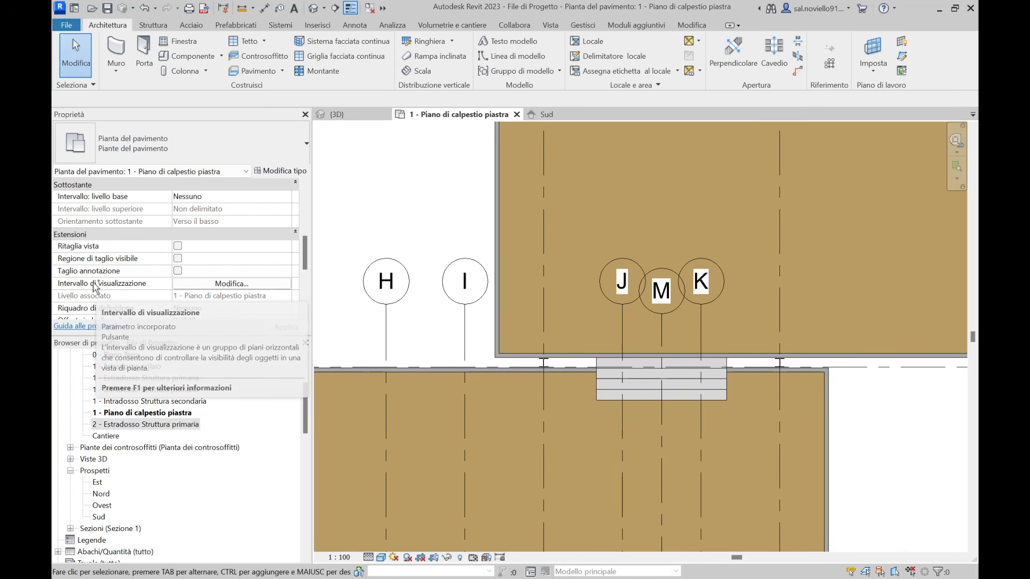
click(230, 285)
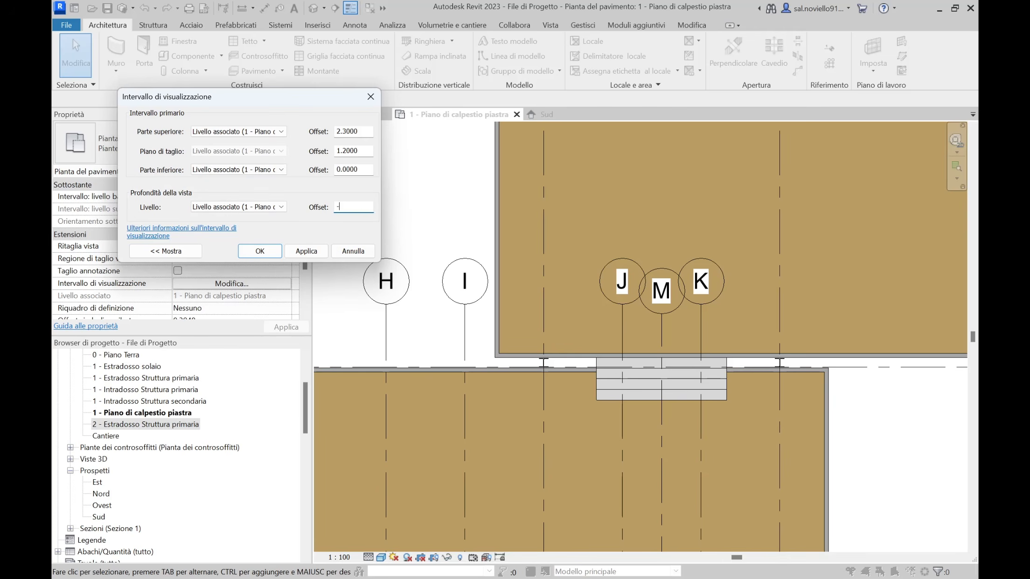
click(260, 251)
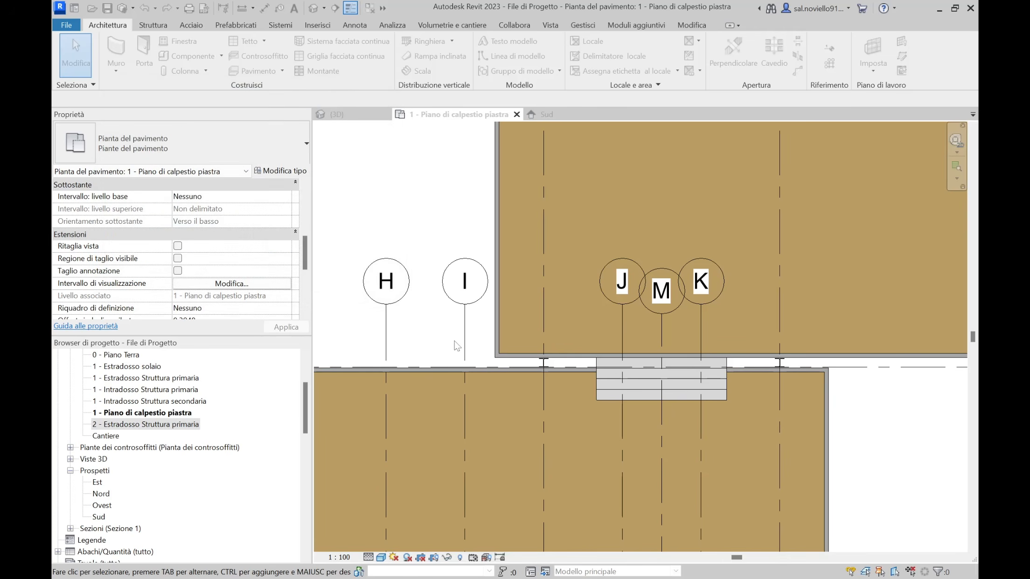
Step: Copy the column on grid 2 beside the upper stair to grid 4, from its upper flange midpoint to the platform's lower edge beam
scroll(560, 370, up, 5)
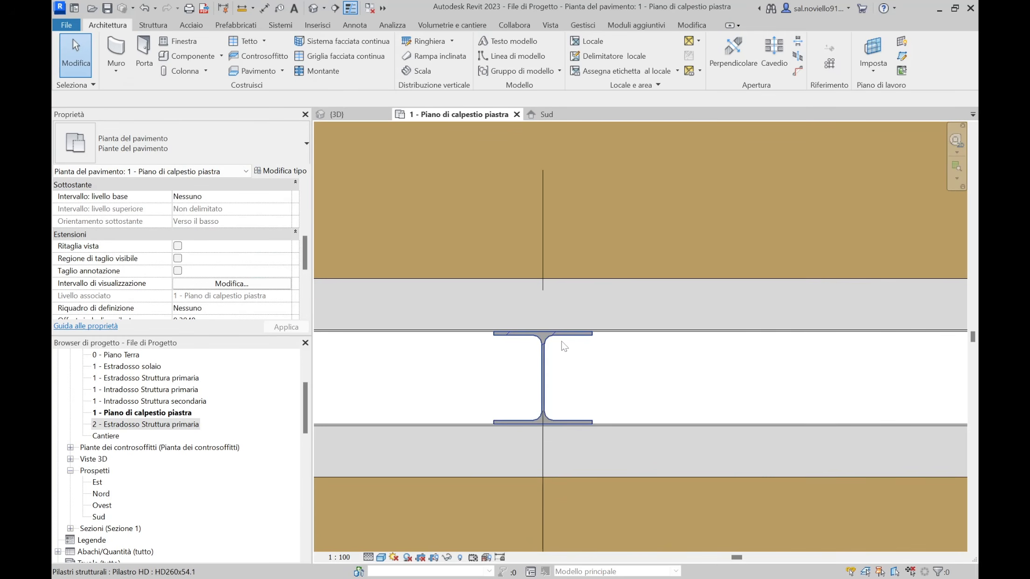
click(559, 344)
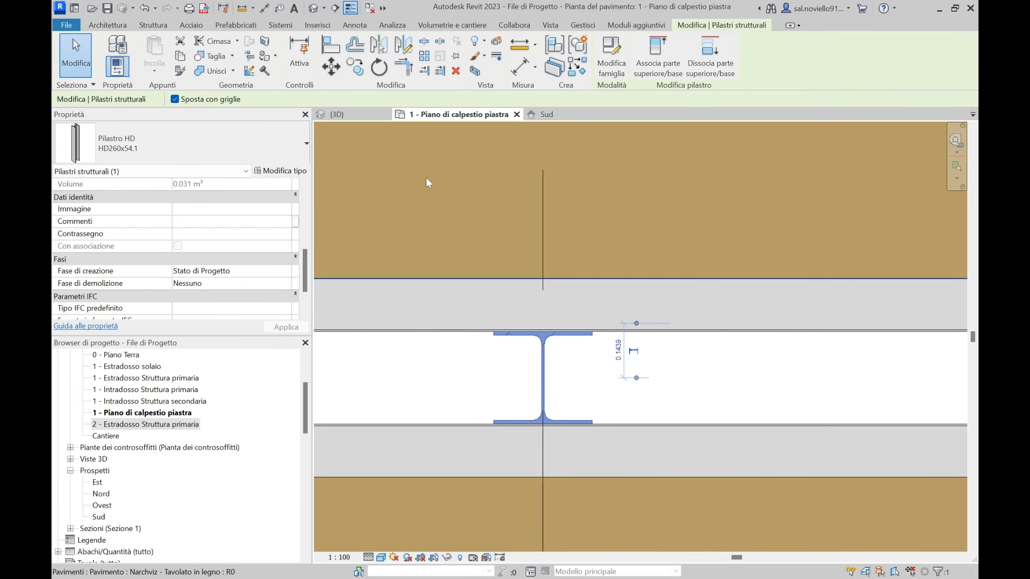
click(355, 67)
scroll(549, 428, up, 5)
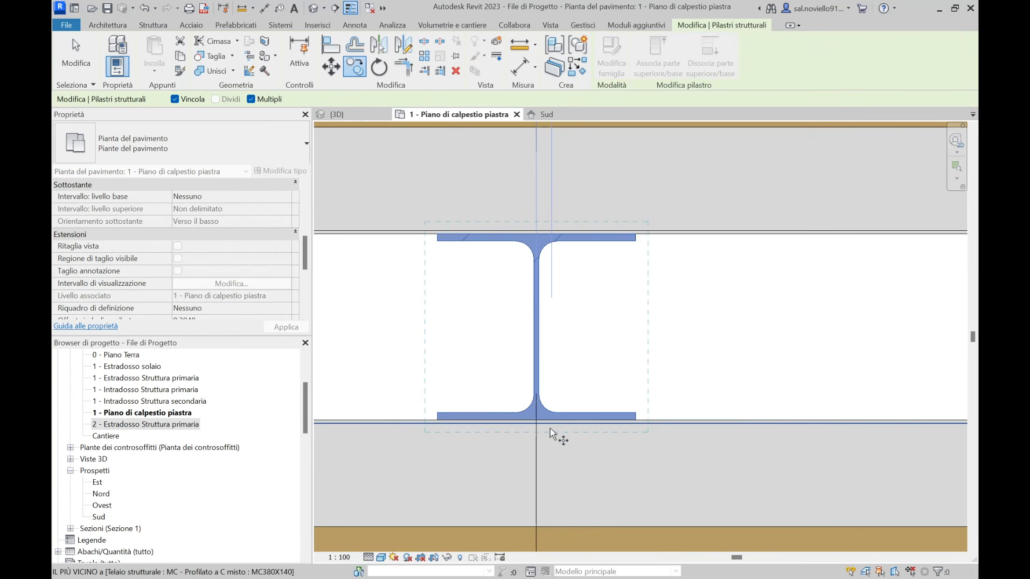
scroll(527, 326, down, 4)
scroll(519, 226, up, 5)
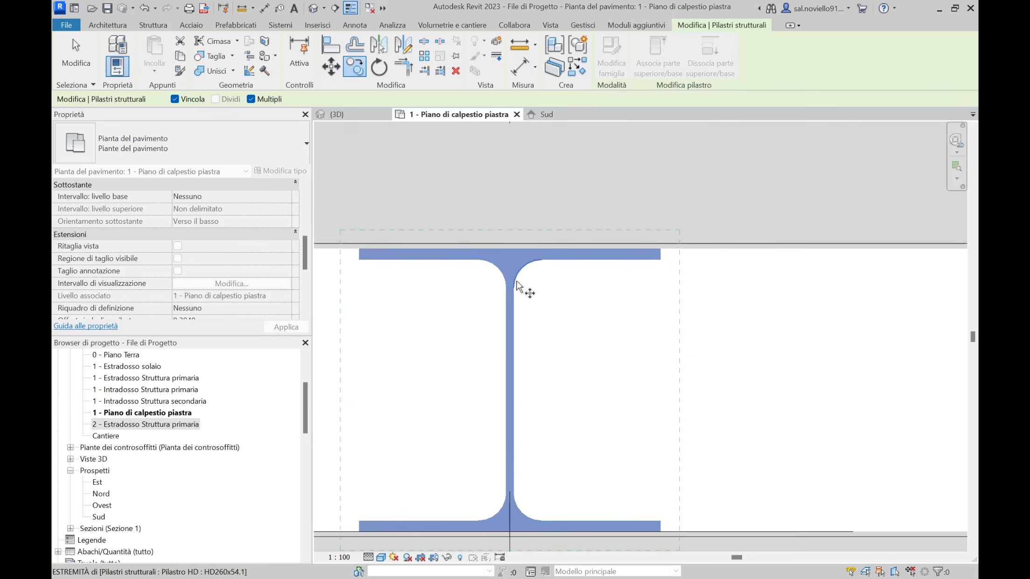
click(510, 247)
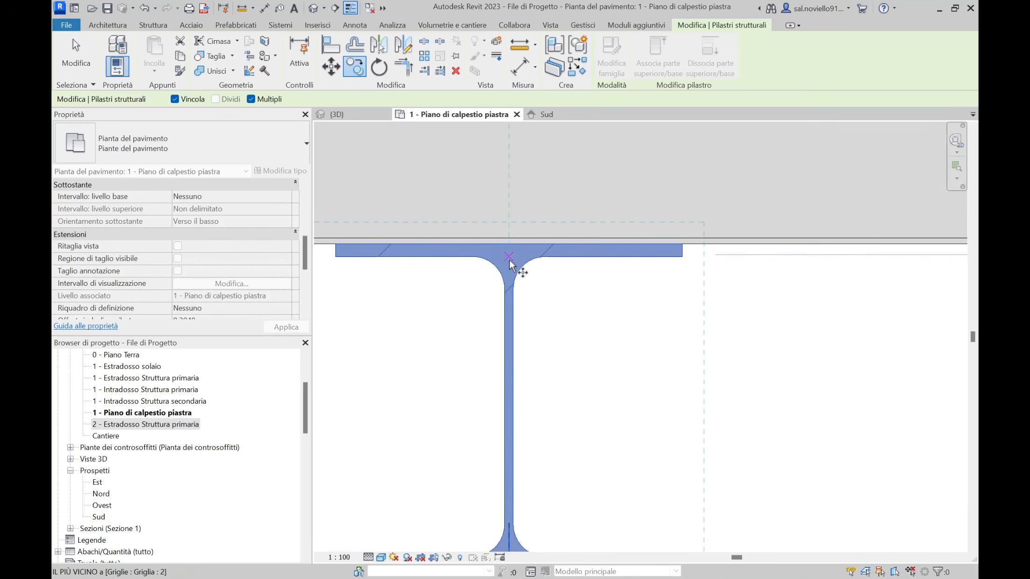
scroll(511, 261, down, 1)
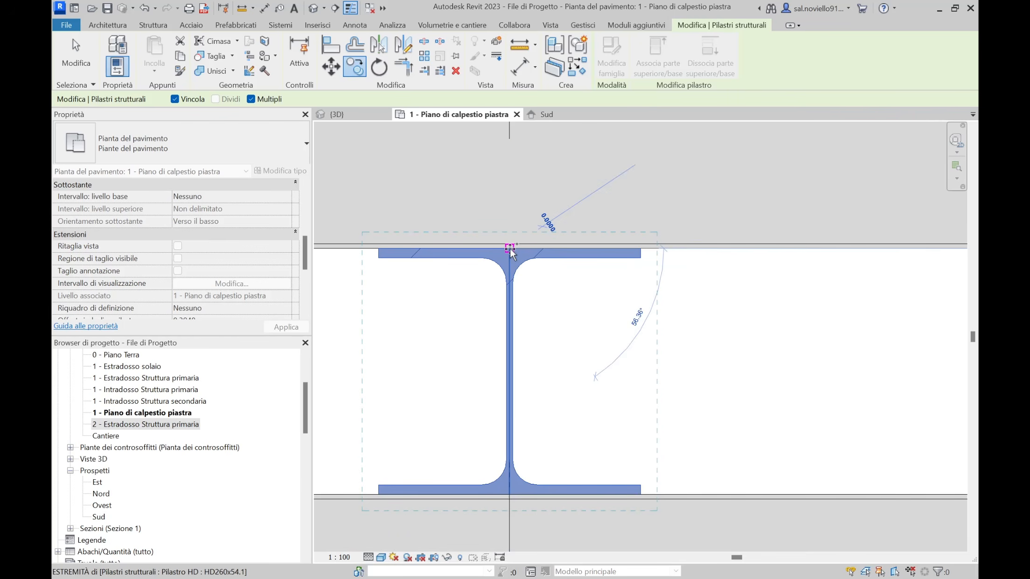
scroll(529, 276, down, 3)
scroll(701, 364, down, 2)
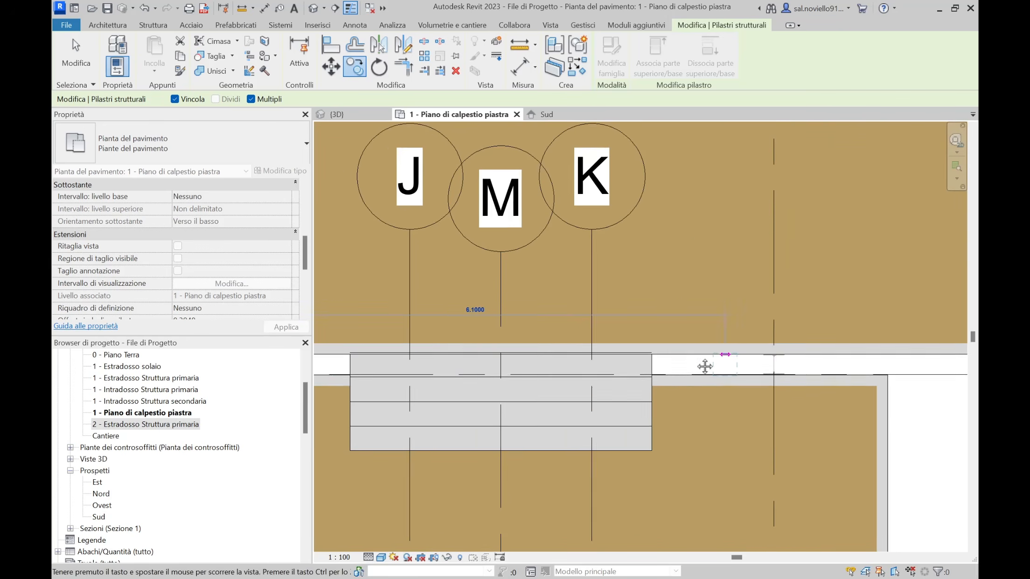
scroll(478, 361, up, 4)
scroll(558, 358, up, 3)
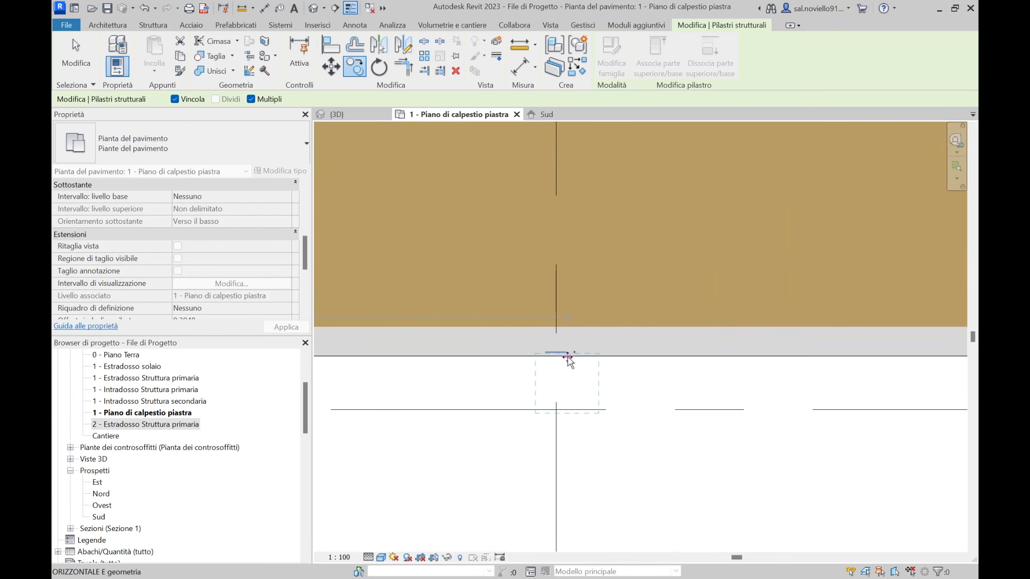
scroll(556, 358, up, 2)
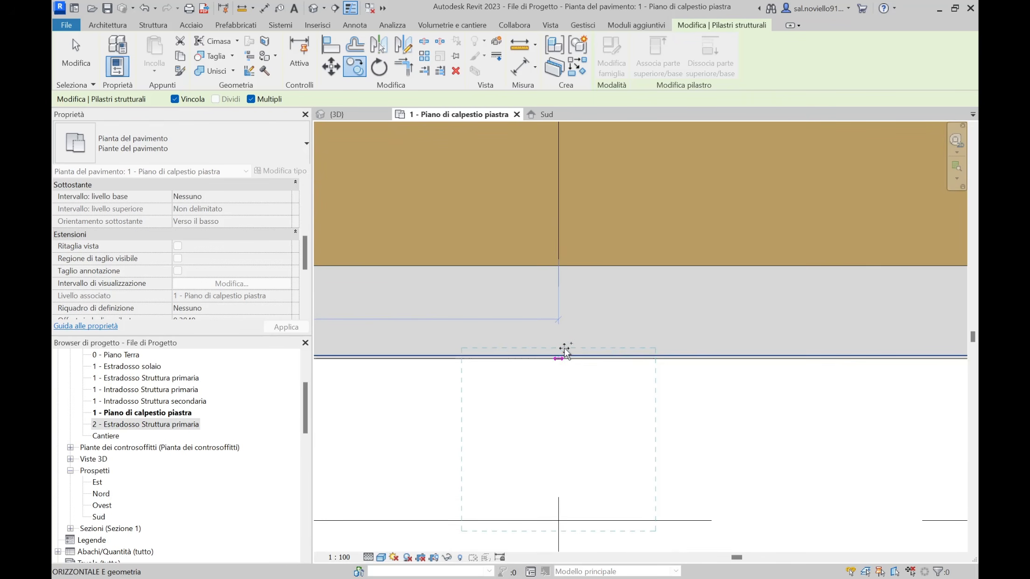
scroll(557, 360, up, 2)
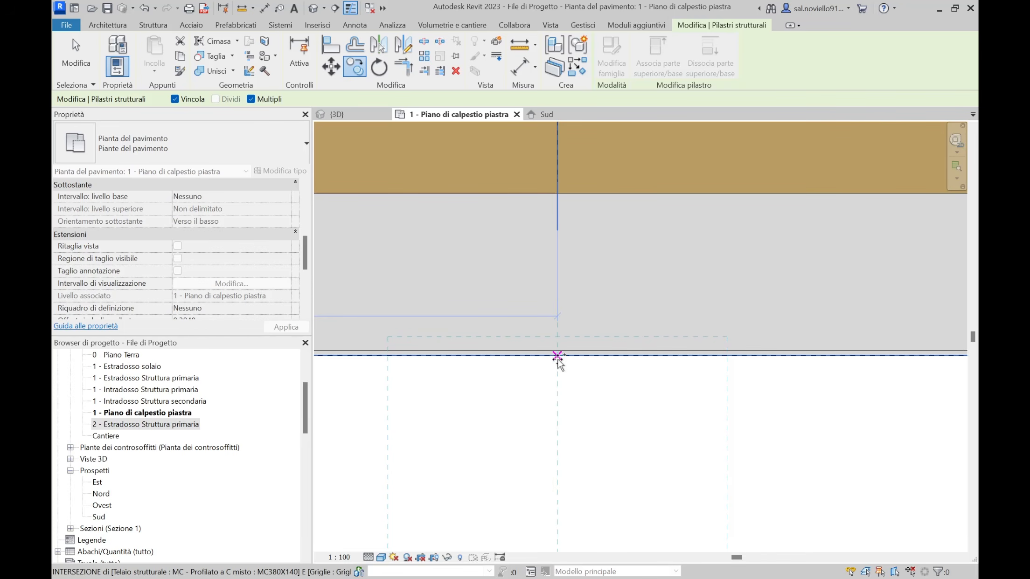
Step: Place another copy of the column on grid 5 against the upper platform's lower edge beam and end the copy
scroll(557, 360, down, 5)
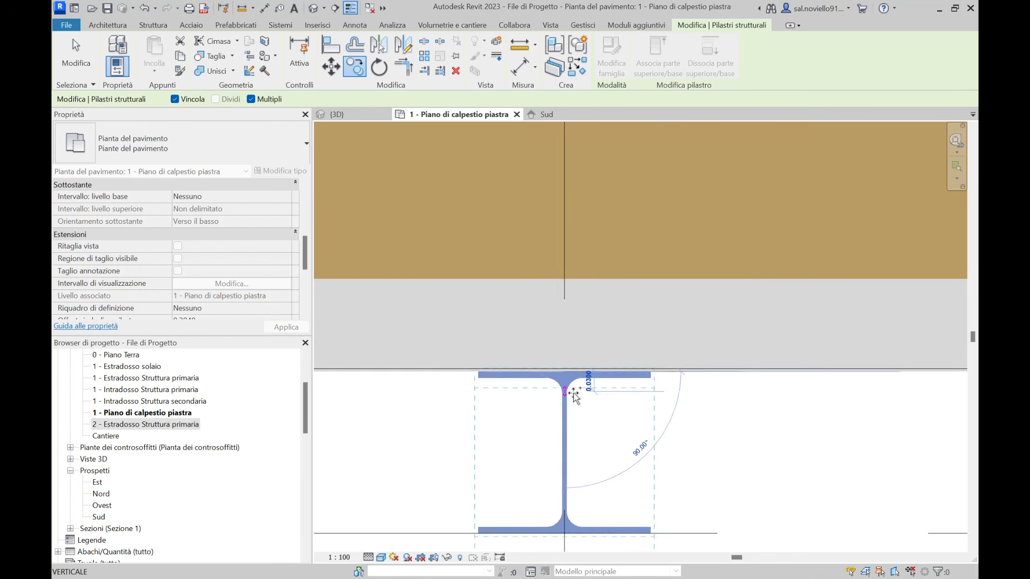
scroll(603, 421, up, 6)
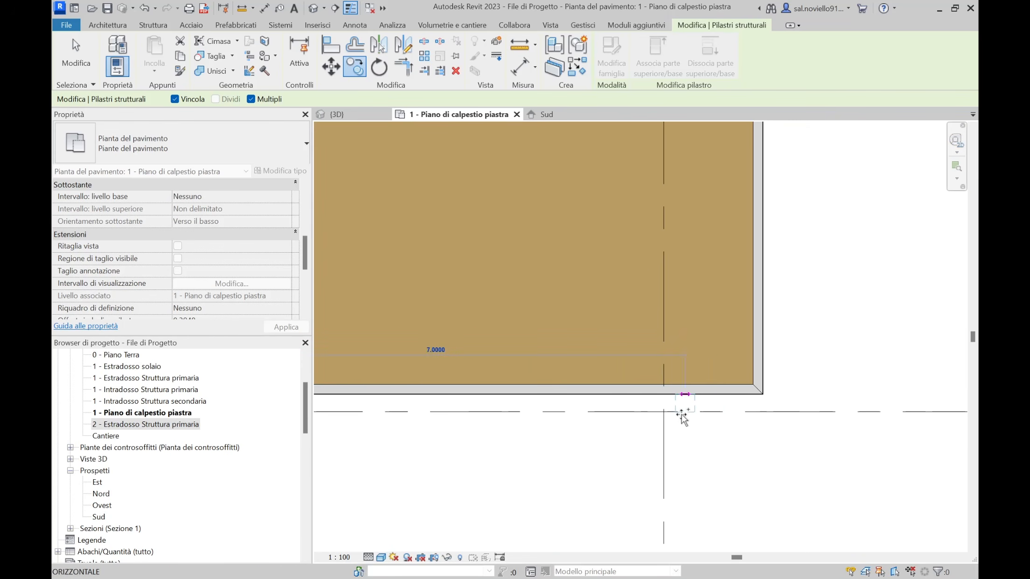
click(607, 303)
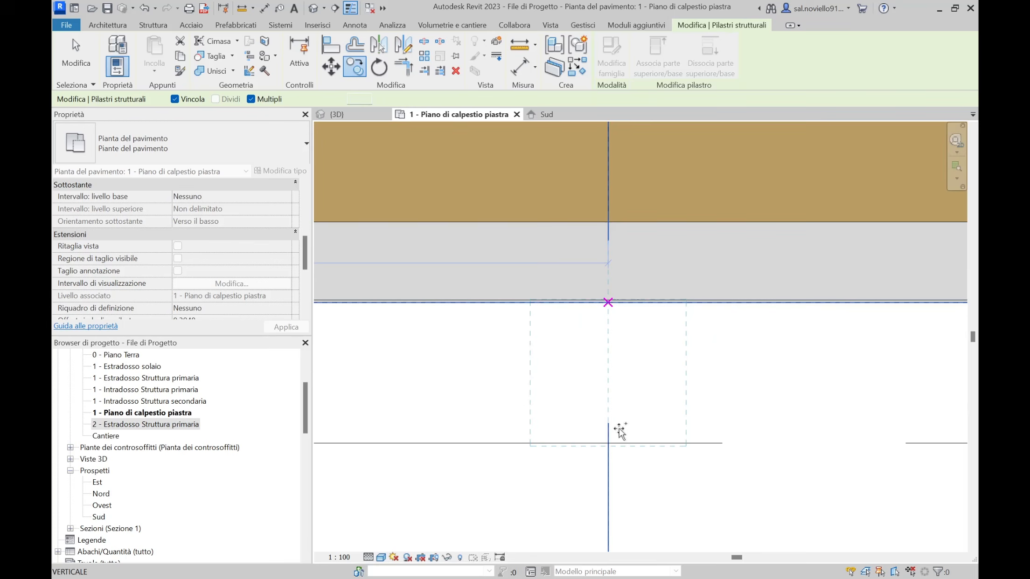
scroll(616, 428, down, 2)
key(Escape)
key(Escape)
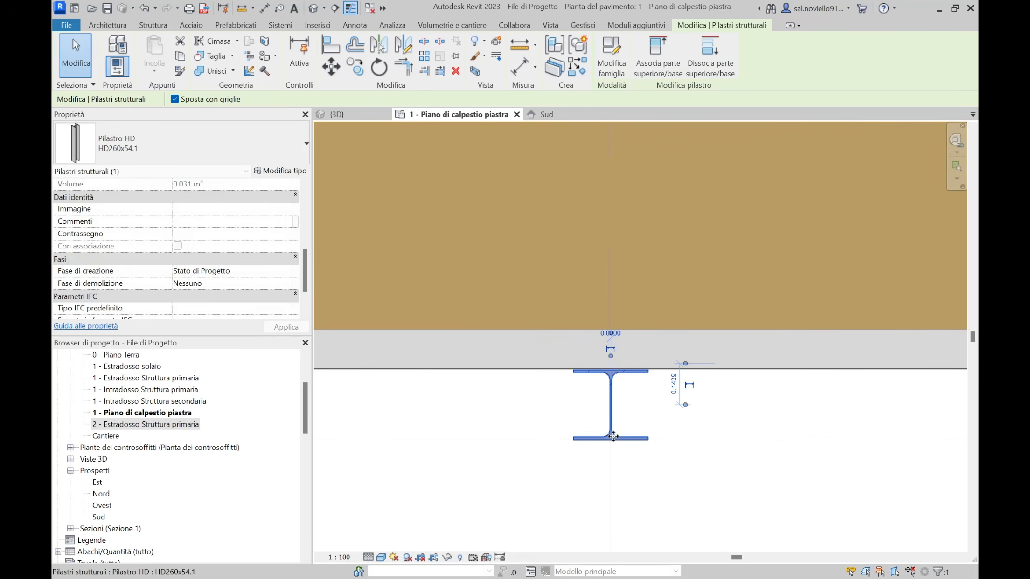
Step: Copy the grid 5 column from its lower flange midpoint to the intersection of grids 5 and A
click(620, 381)
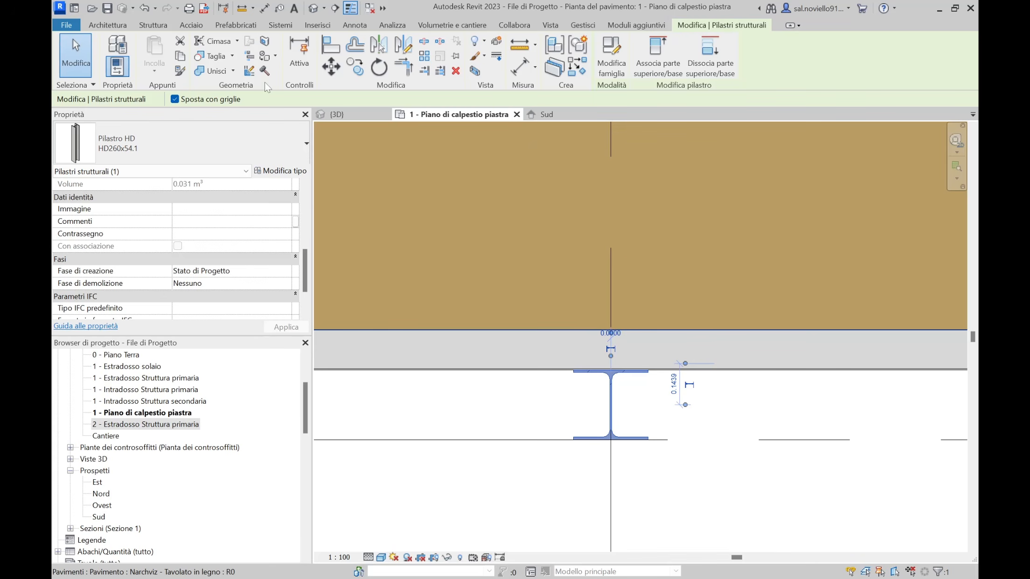
click(358, 72)
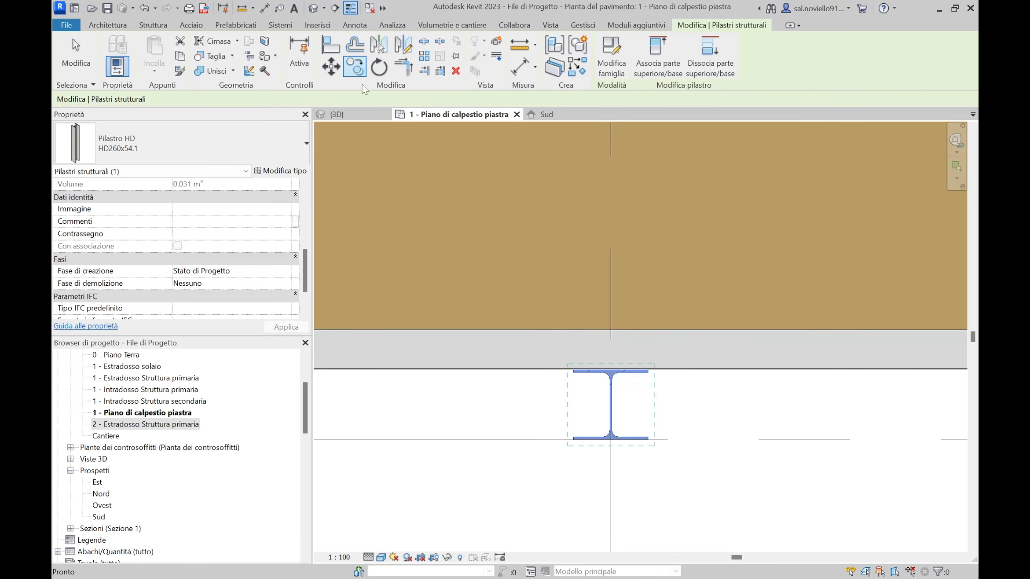
scroll(599, 431, up, 5)
scroll(599, 432, up, 3)
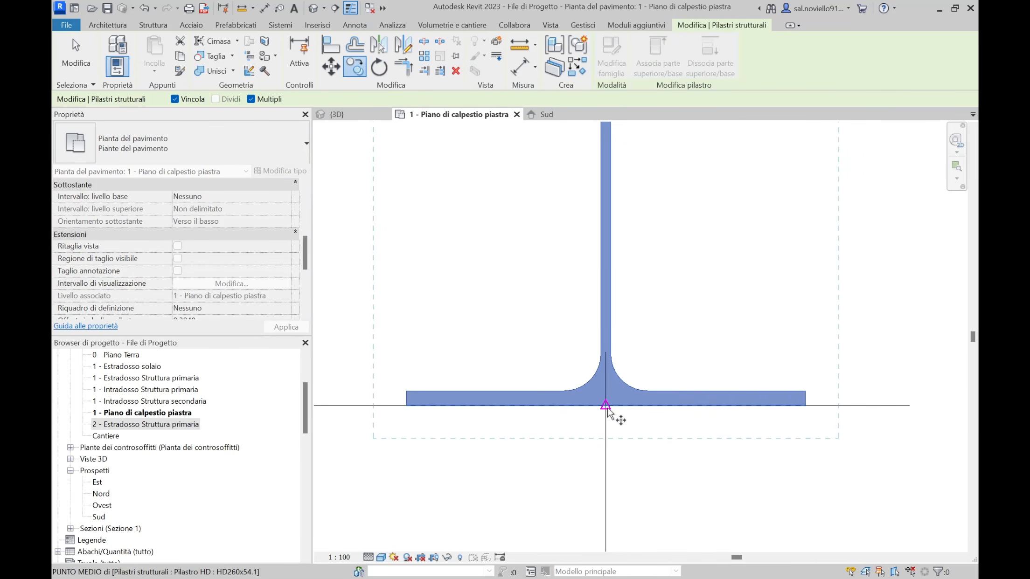
click(605, 406)
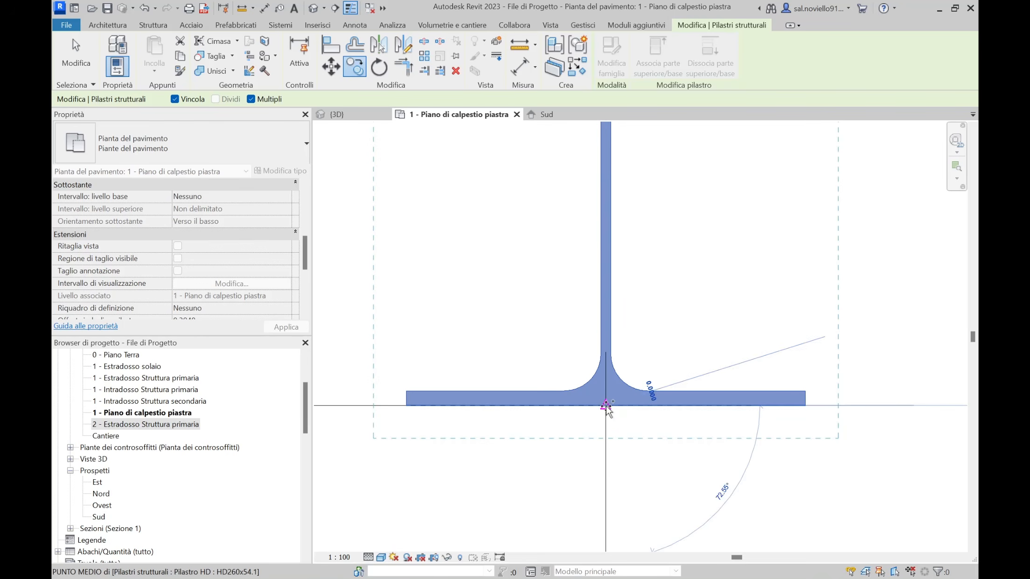
scroll(601, 419, down, 3)
middle_drag(602, 427, 604, 294)
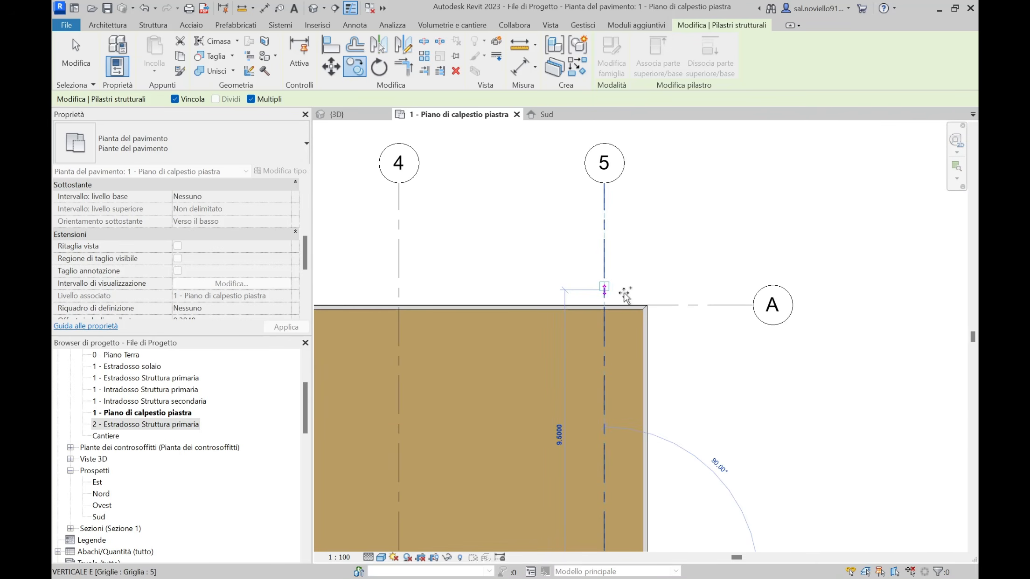
scroll(604, 294, up, 5)
scroll(559, 292, up, 4)
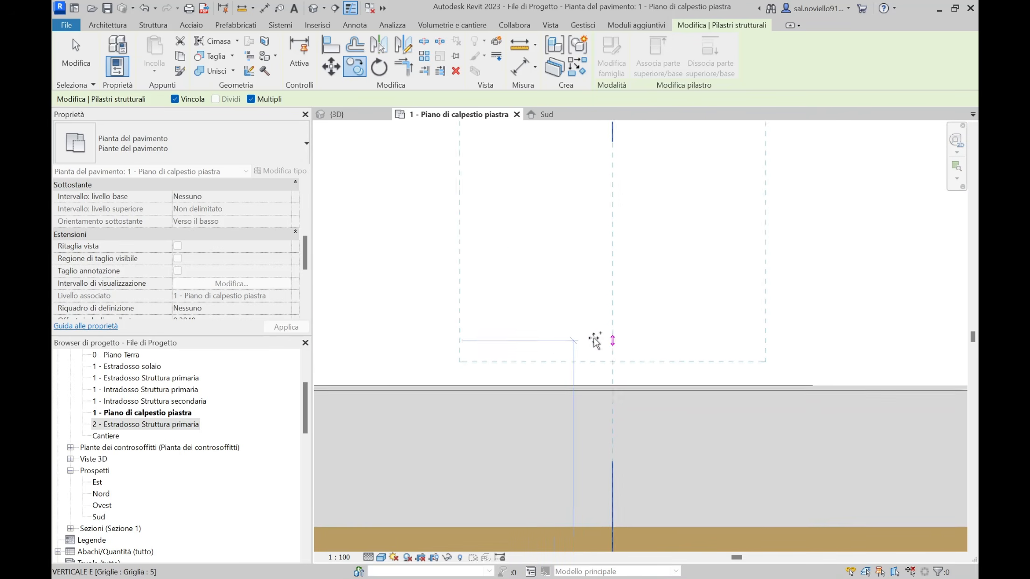
click(615, 392)
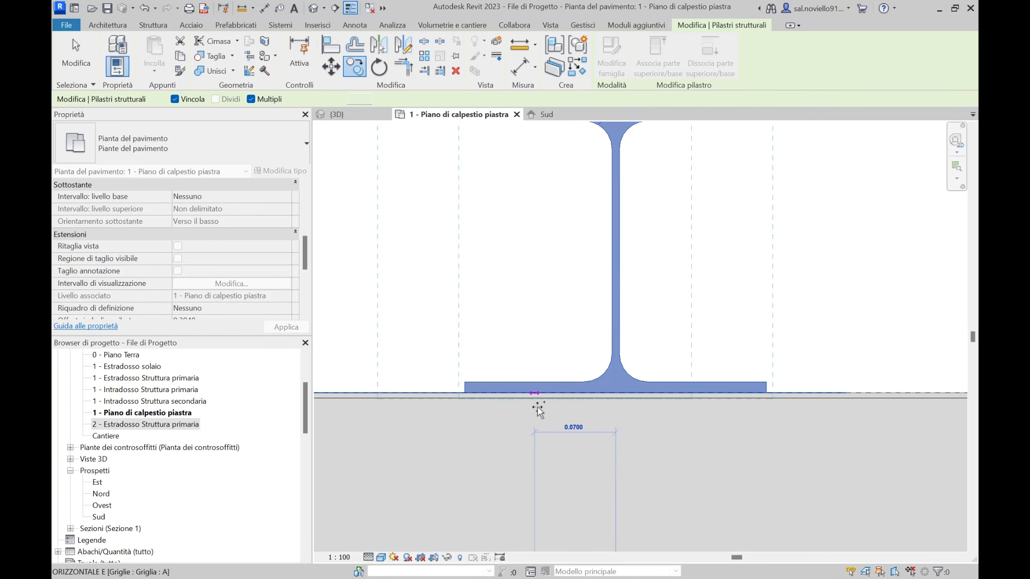
Step: Place another column copy at the intersection of grids 4 and A
scroll(552, 425, down, 5)
middle_drag(551, 425, 831, 414)
scroll(613, 367, down, 4)
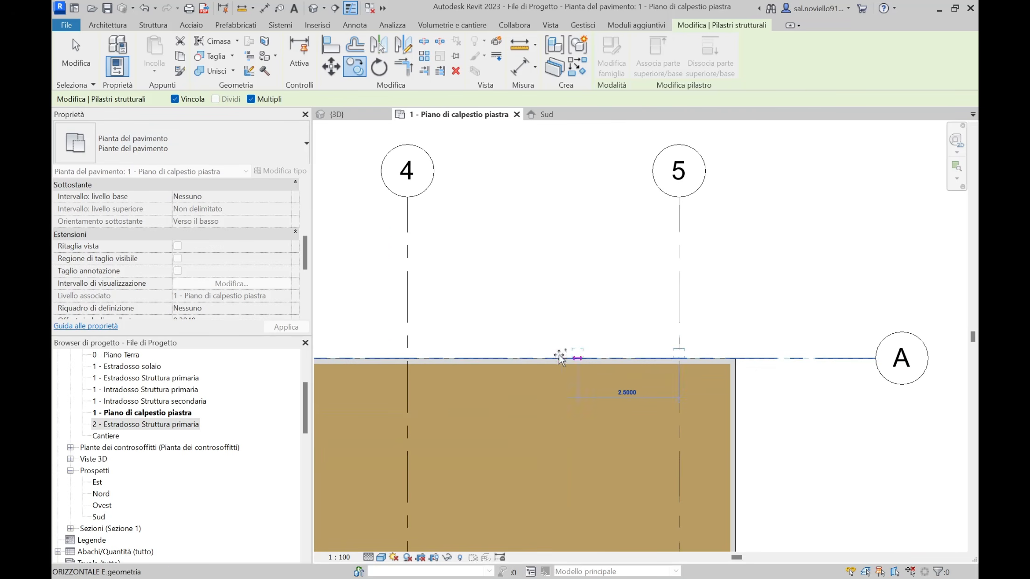
middle_drag(561, 354, 665, 356)
scroll(556, 356, up, 6)
scroll(575, 334, up, 1)
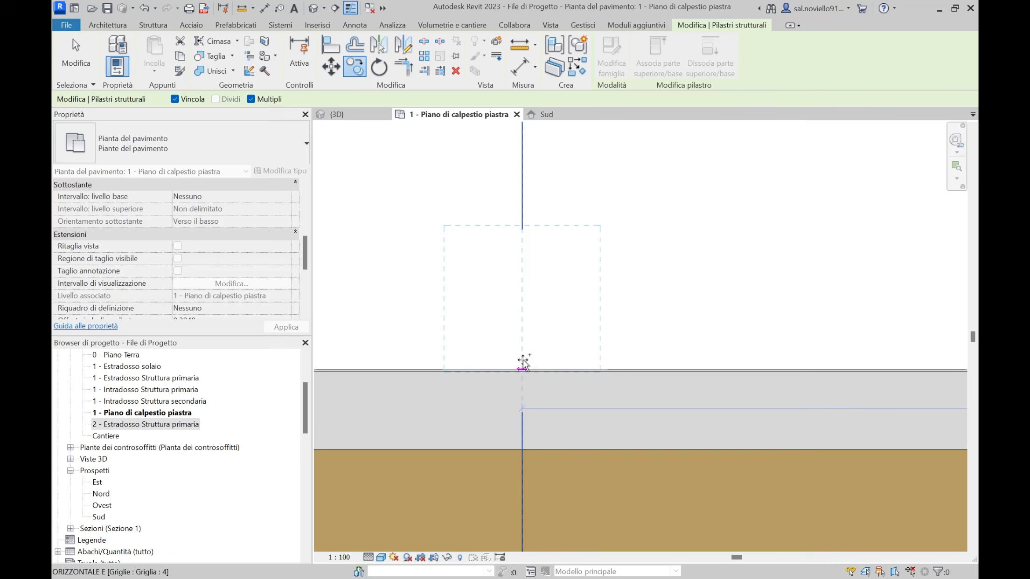
click(520, 369)
Step: Place another column copy at the intersection of grids 3 and A
scroll(497, 377, down, 6)
scroll(487, 336, down, 5)
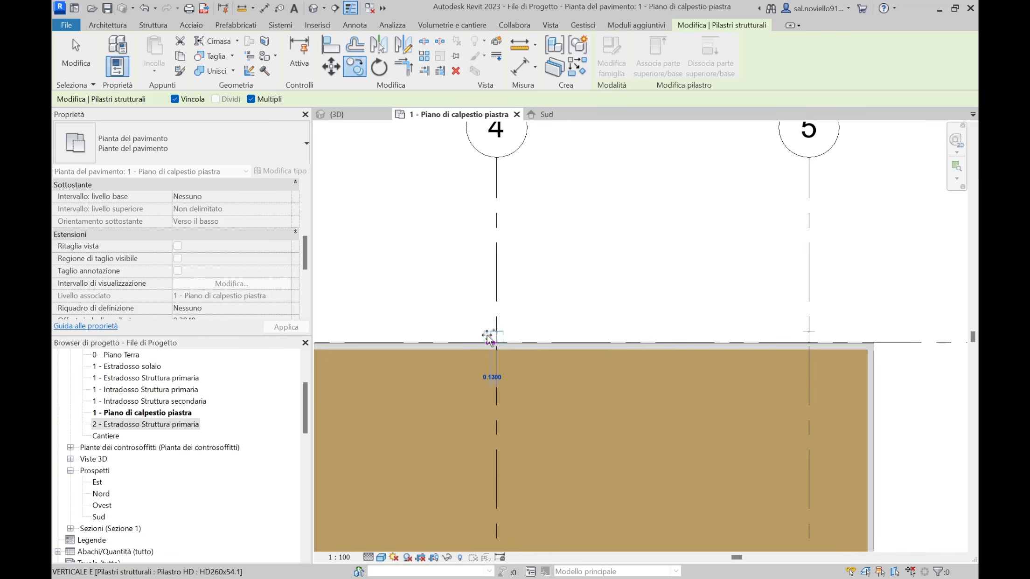
scroll(437, 322, up, 6)
scroll(448, 339, up, 3)
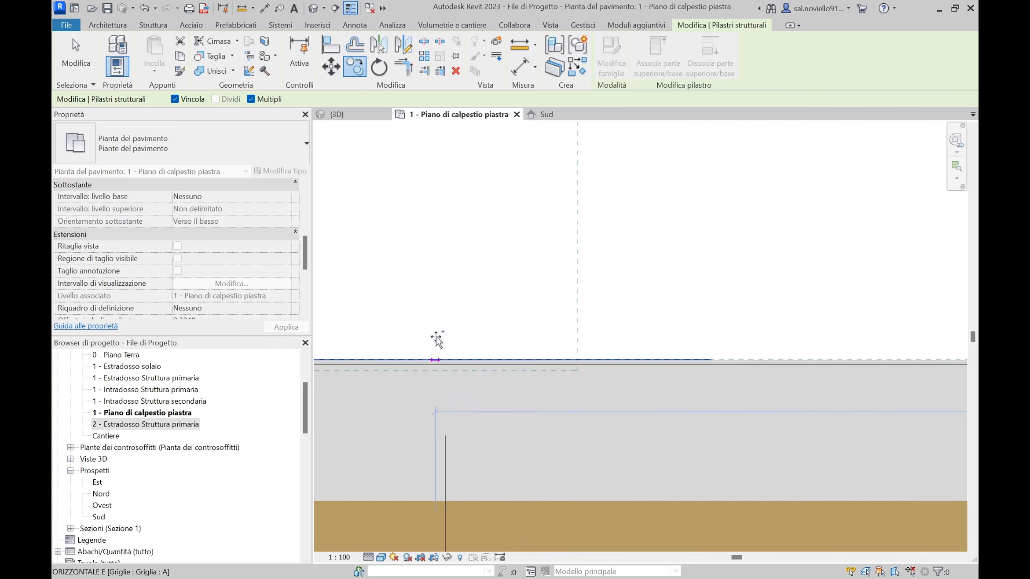
Step: Place the last column copy at the intersection of grids 2 and A and end the copy
scroll(466, 396, down, 6)
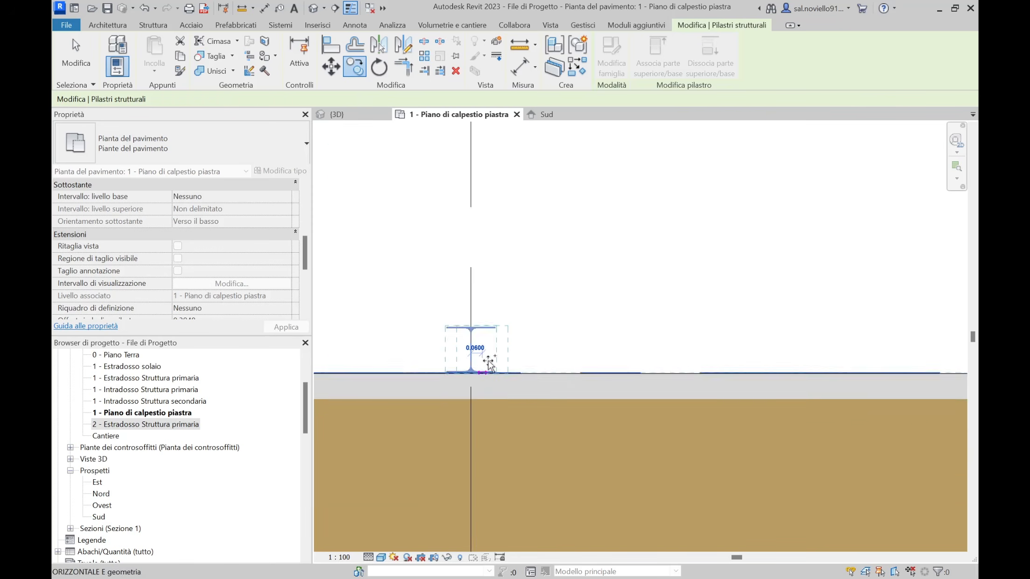
scroll(516, 323, up, 8)
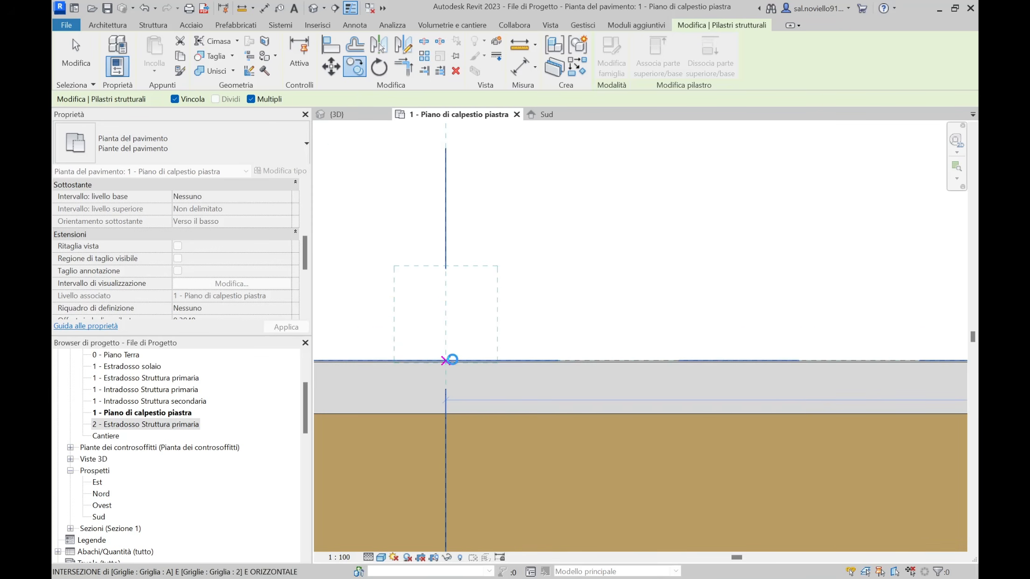
click(449, 360)
key(Escape)
key(Escape)
middle_drag(439, 356, 519, 356)
scroll(519, 356, down, 2)
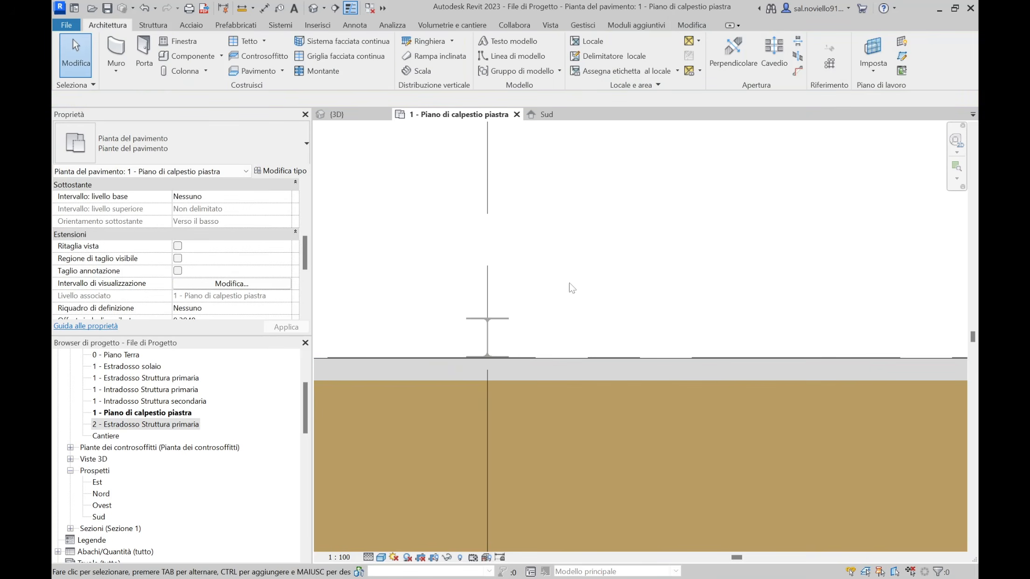
Step: Return to the 3D view and examine the columns around the upper platform from several angles
key(ctrl+Tab)
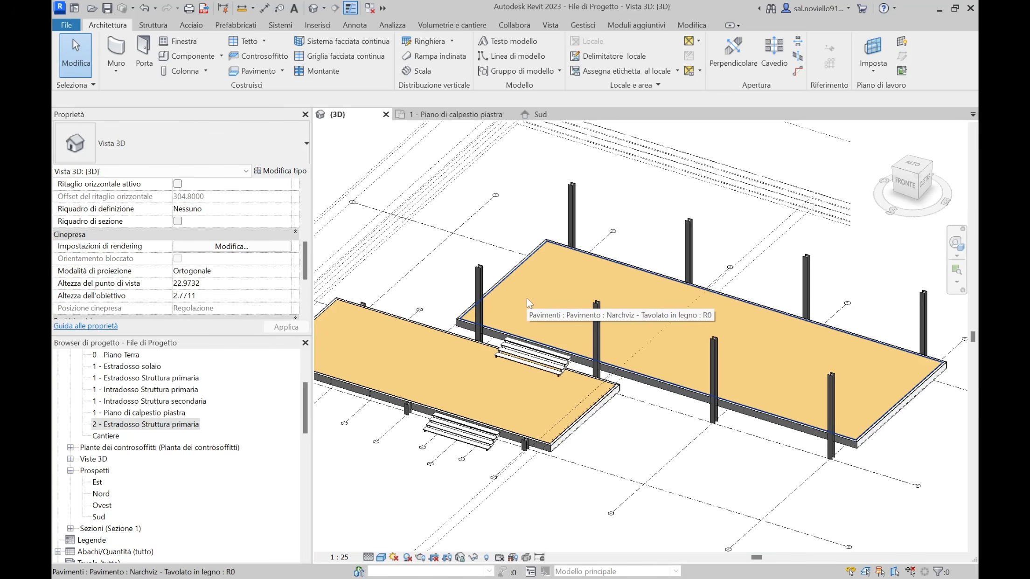
scroll(535, 283, down, 3)
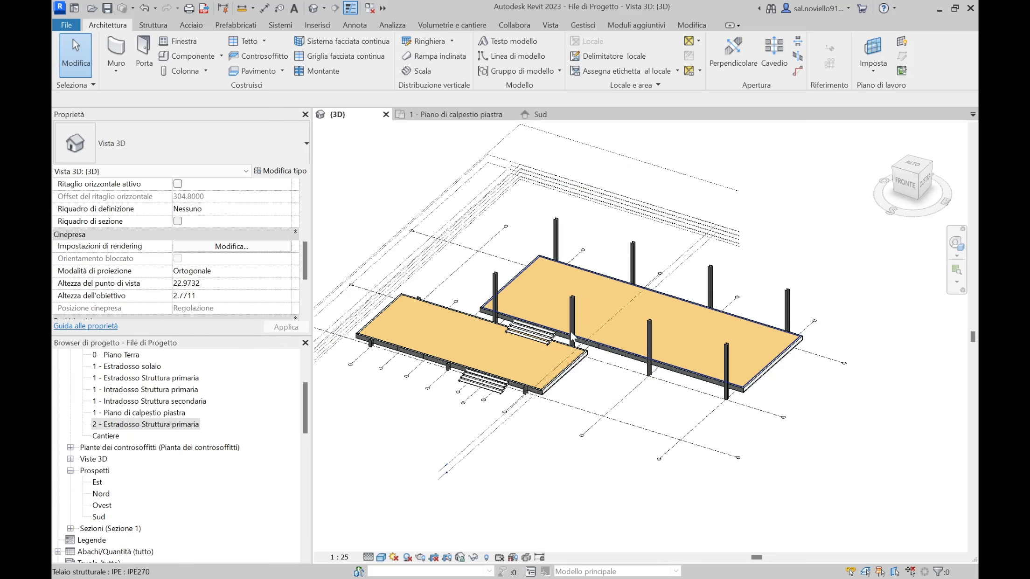
shift+middle_drag(614, 280, 547, 328)
shift+middle_drag(584, 334, 616, 278)
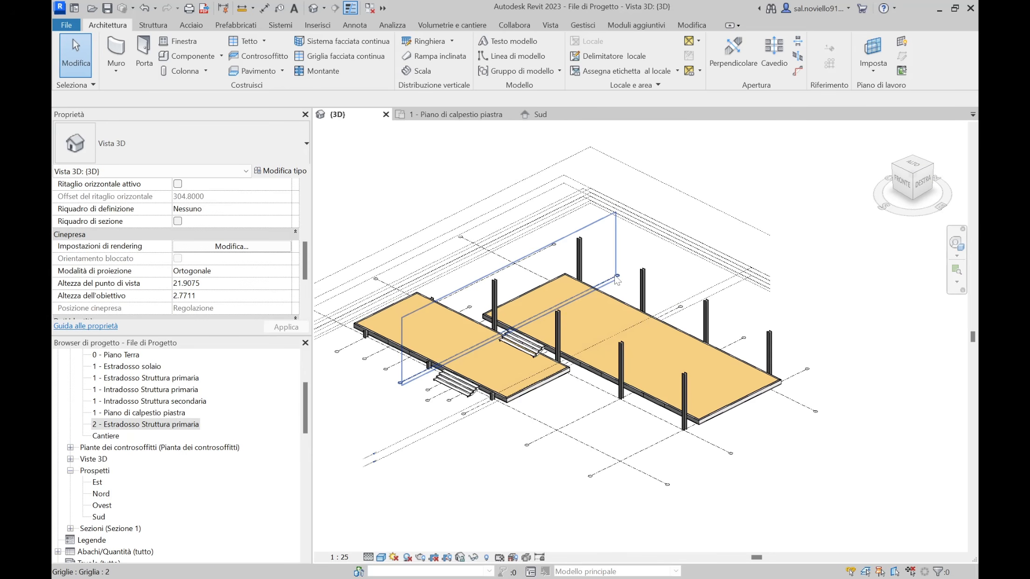